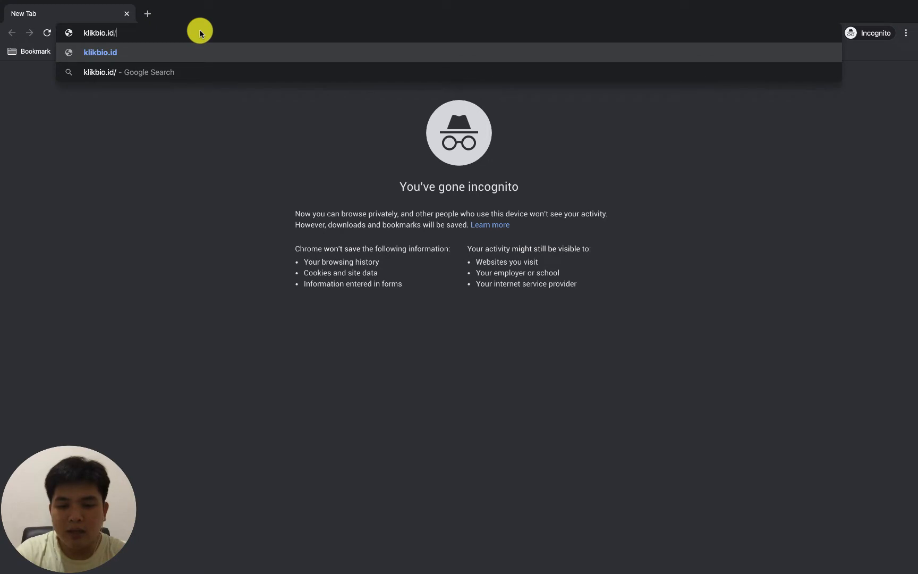
Open the page klikbio.id/kio in the incognito window
text(kio)
key(Return)
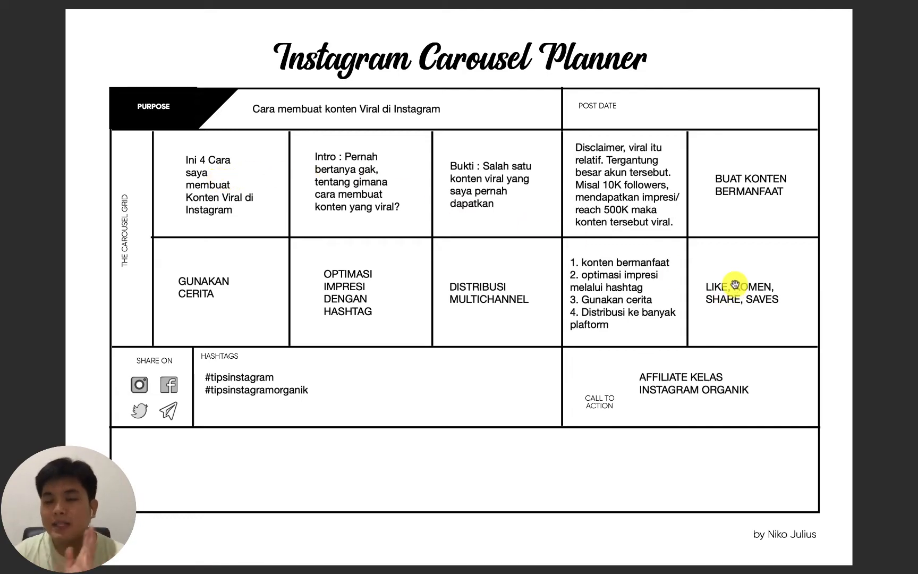
Return to the browser's KIO link page and open the Canva Portrait 3 Slide template
key(ctrl+Left)
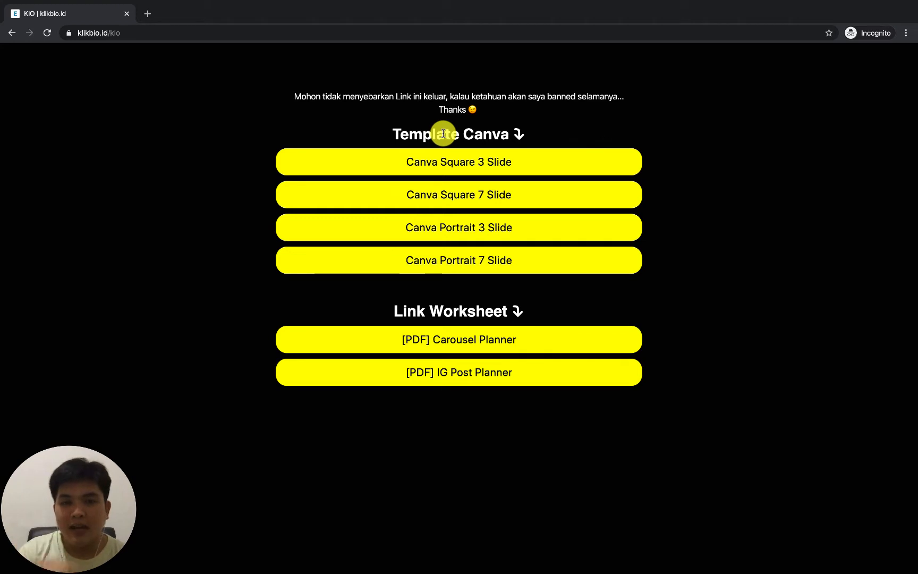
click(438, 236)
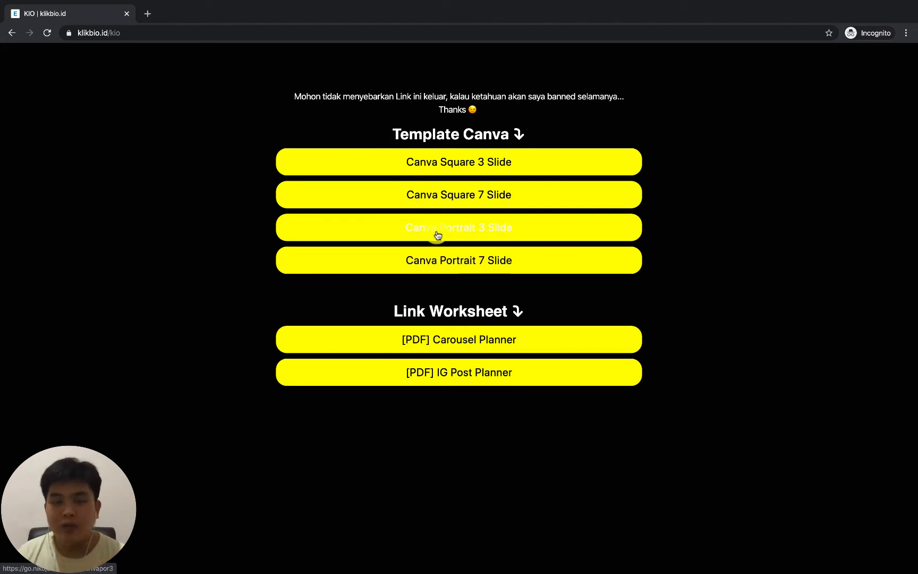
click(435, 234)
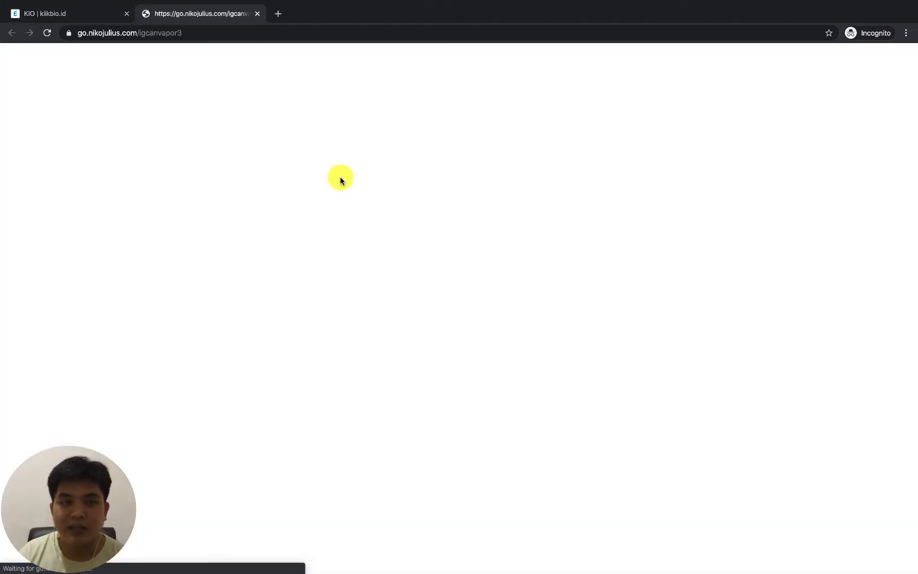
click(120, 25)
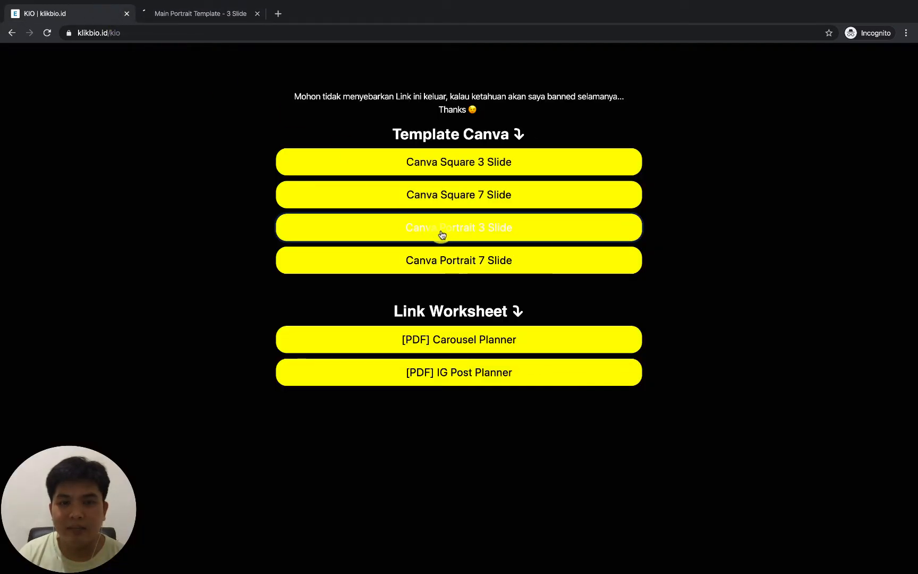
click(206, 13)
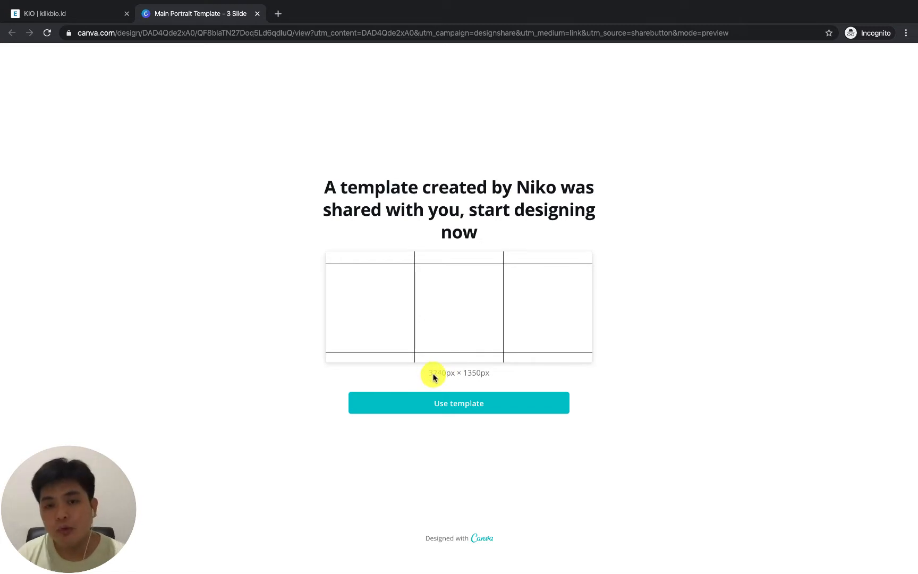
Choose to use the shared three-slide portrait template, bringing up the account sign-up prompt
click(434, 401)
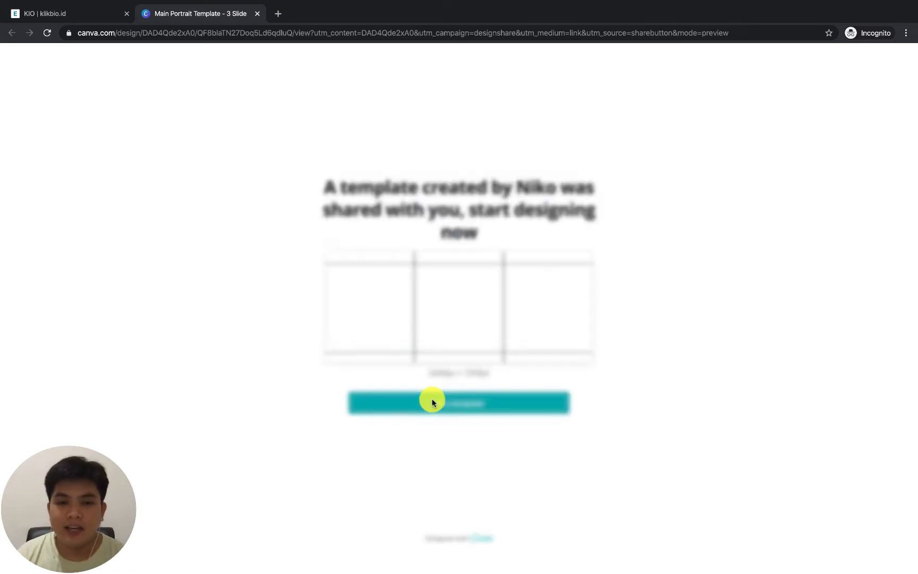
click(669, 175)
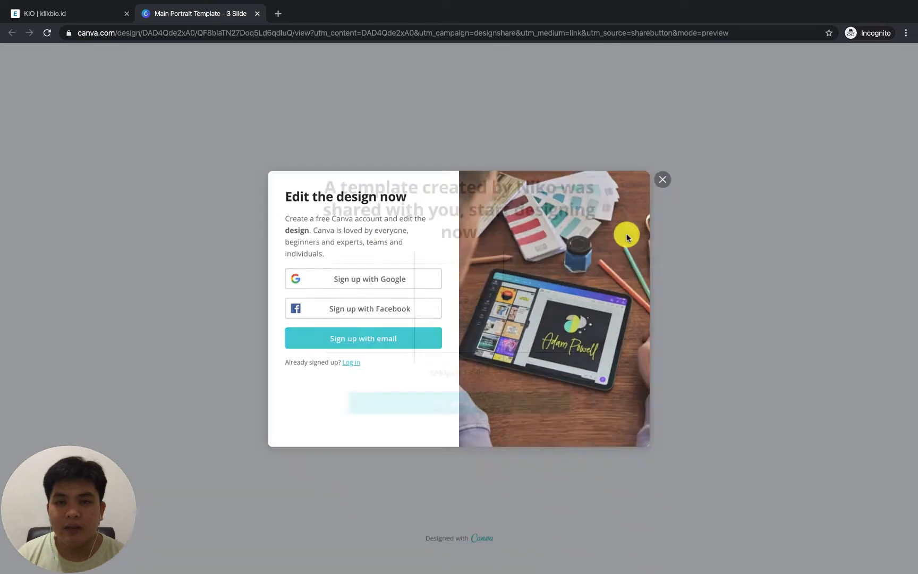
click(484, 414)
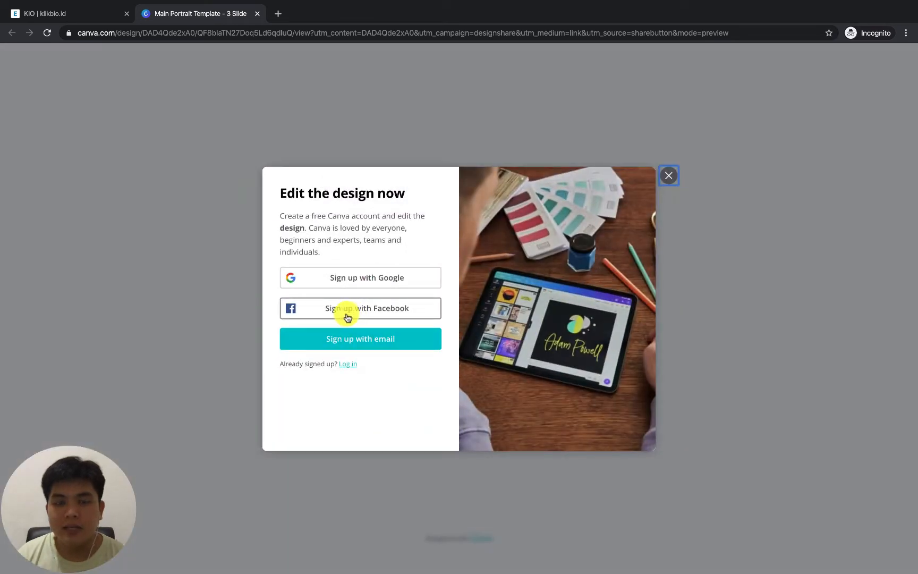
Switch from sign-up to login and try to log in with the saved e-mail and password
click(346, 364)
click(333, 293)
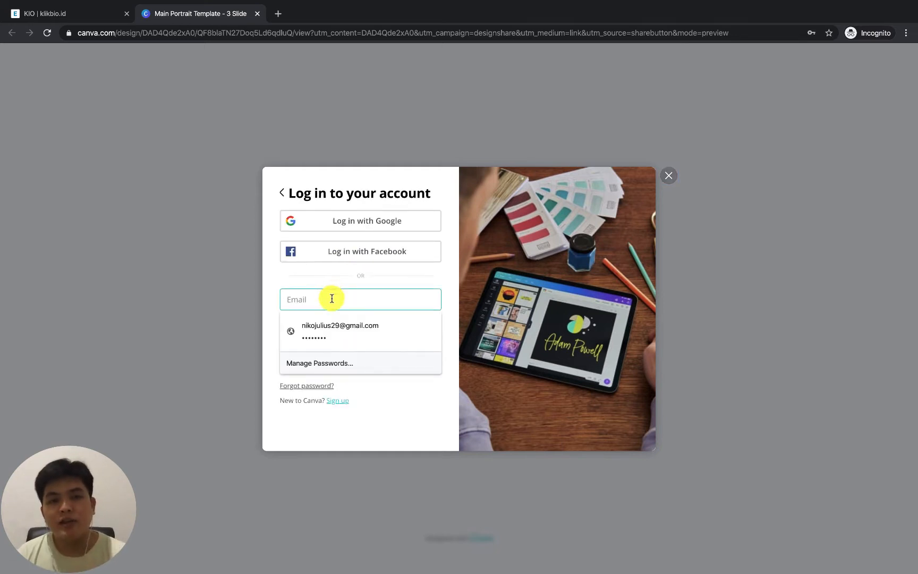
click(321, 325)
click(312, 359)
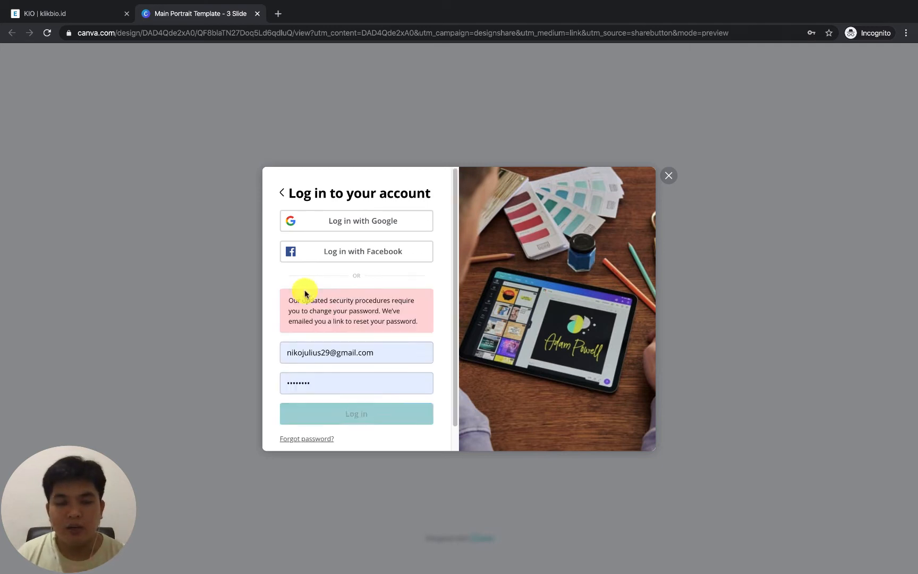
Select the account name part of the e-mail address in the login form for editing
scroll(335, 326, down, 1)
double_click(308, 326)
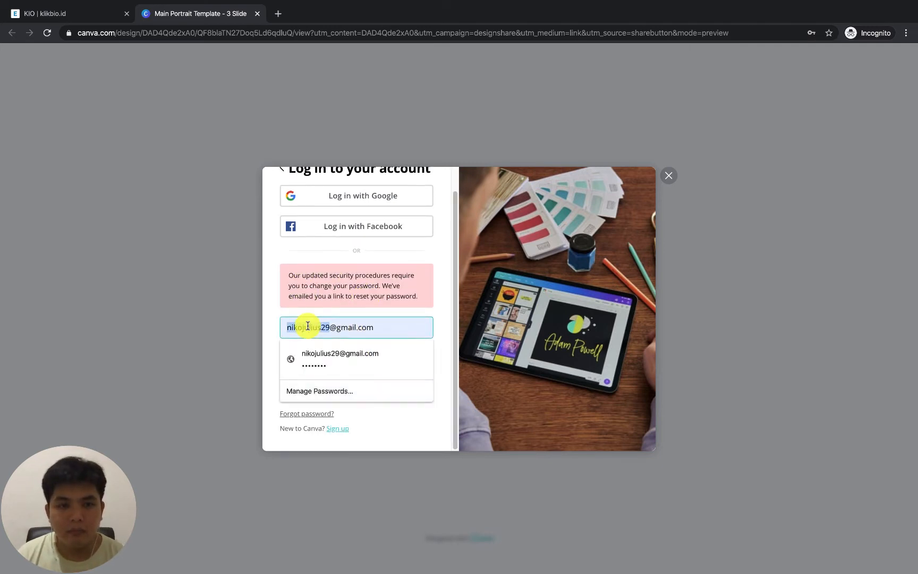
click(338, 308)
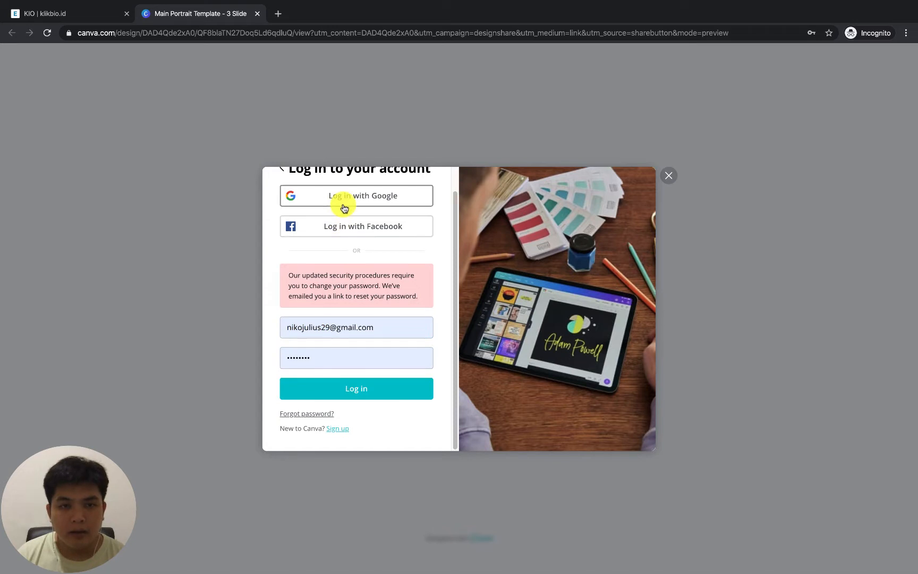
double_click(294, 328)
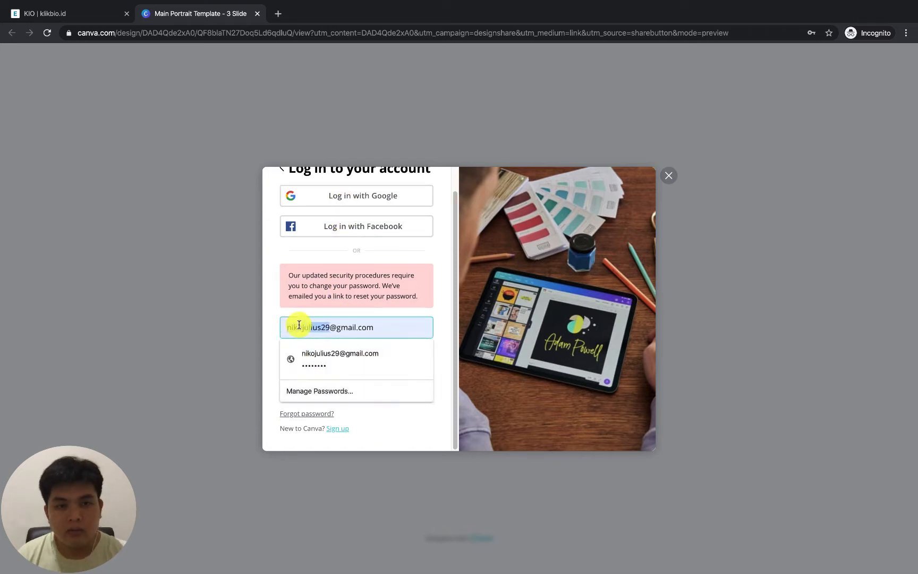
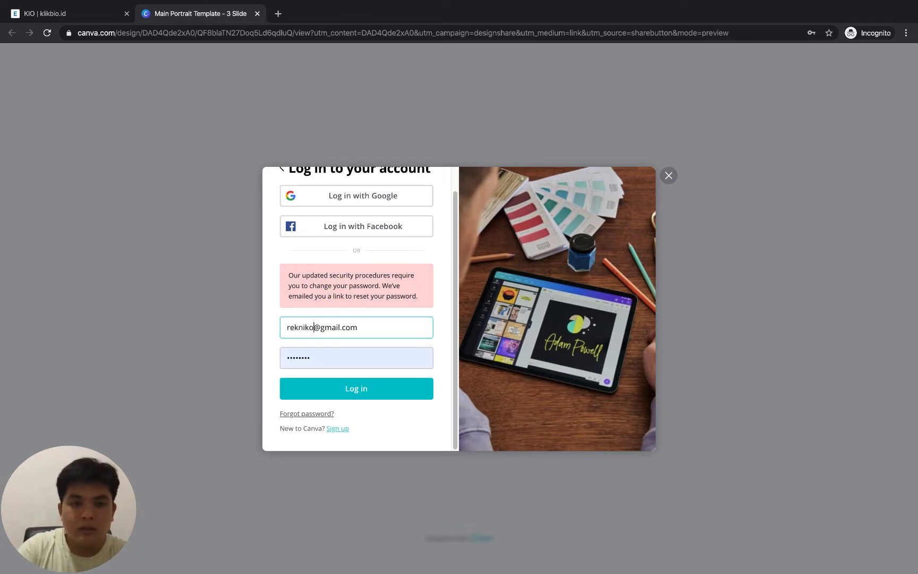
Try to log in with the edited e-mail address, re-entering the account password for each attempt
click(381, 385)
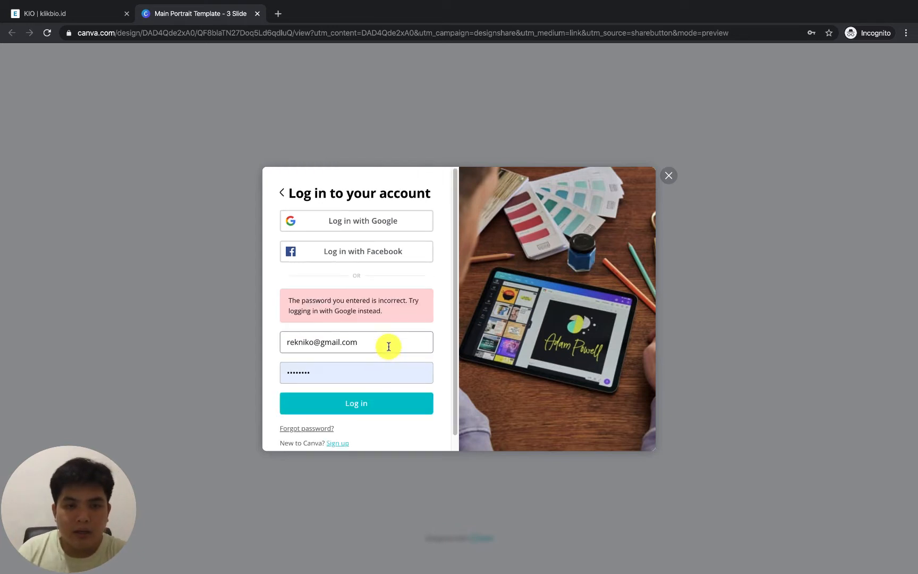
double_click(346, 364)
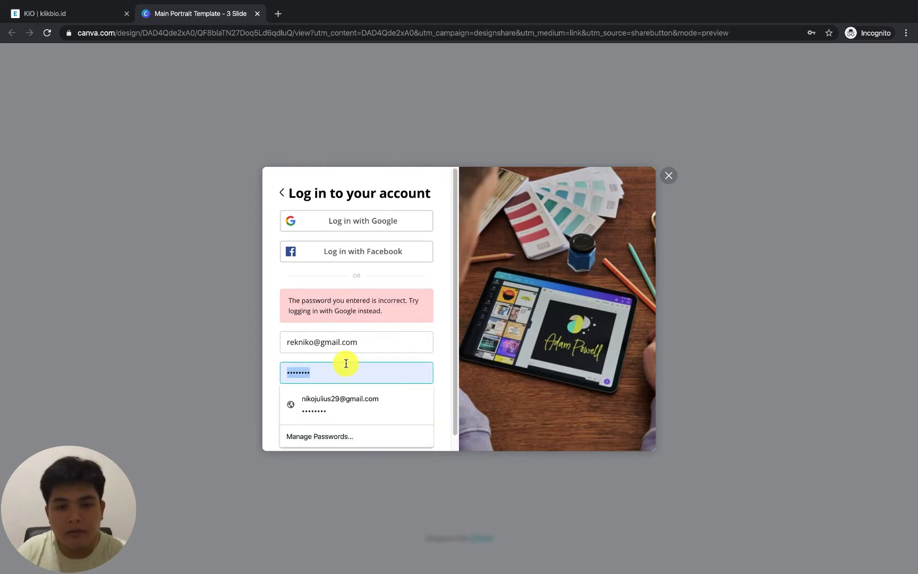
text(••••••)
key(Return)
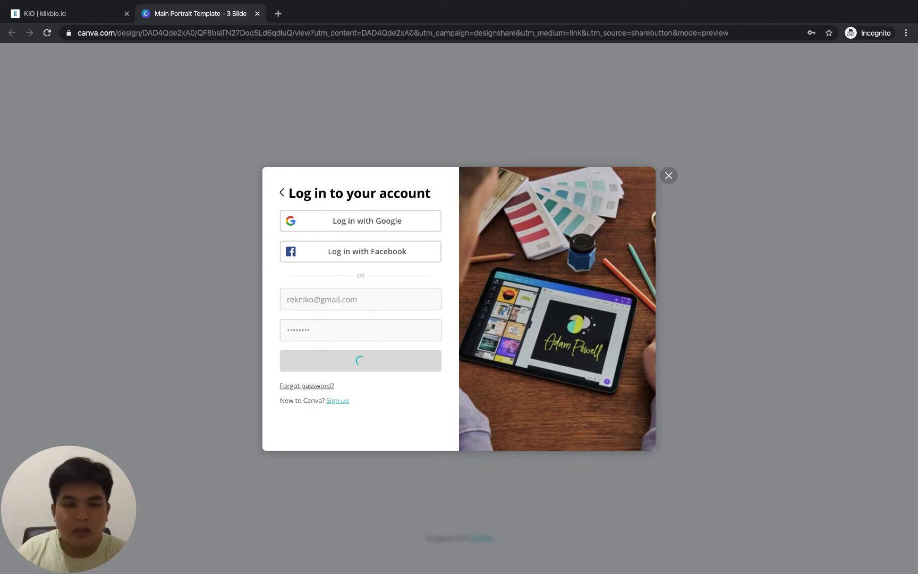
double_click(333, 373)
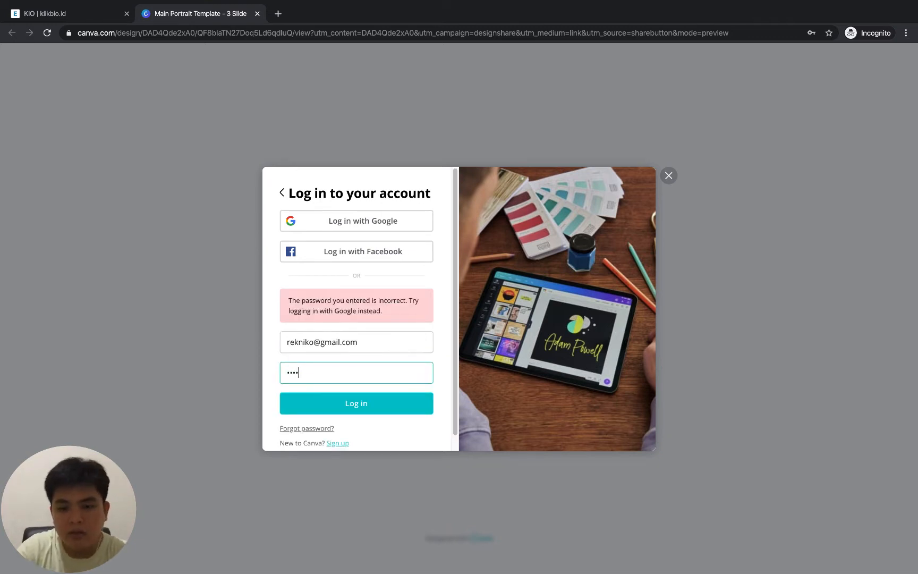
text(••••••••)
key(Return)
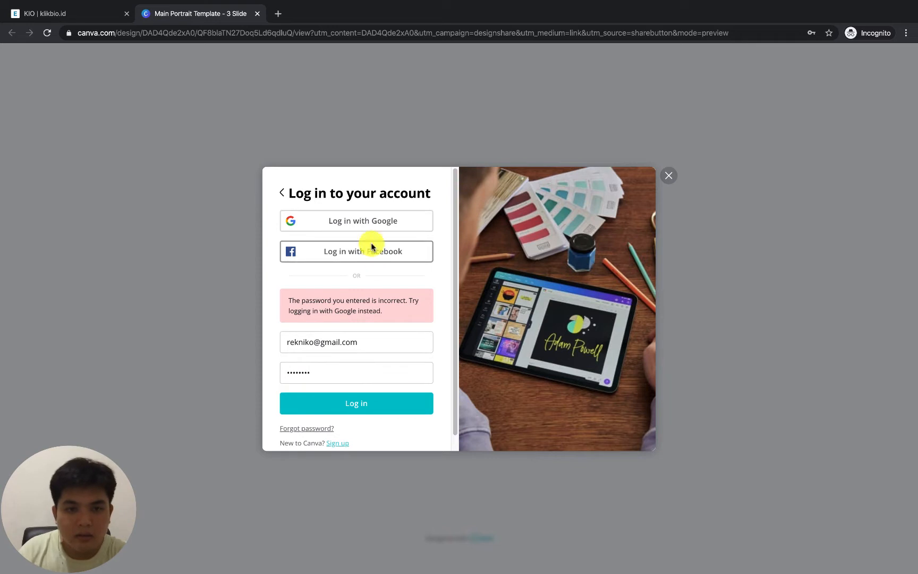
Log in with Google using a saved account's e-mail and password, and close the first-design tutorial in the opened template copy
click(373, 223)
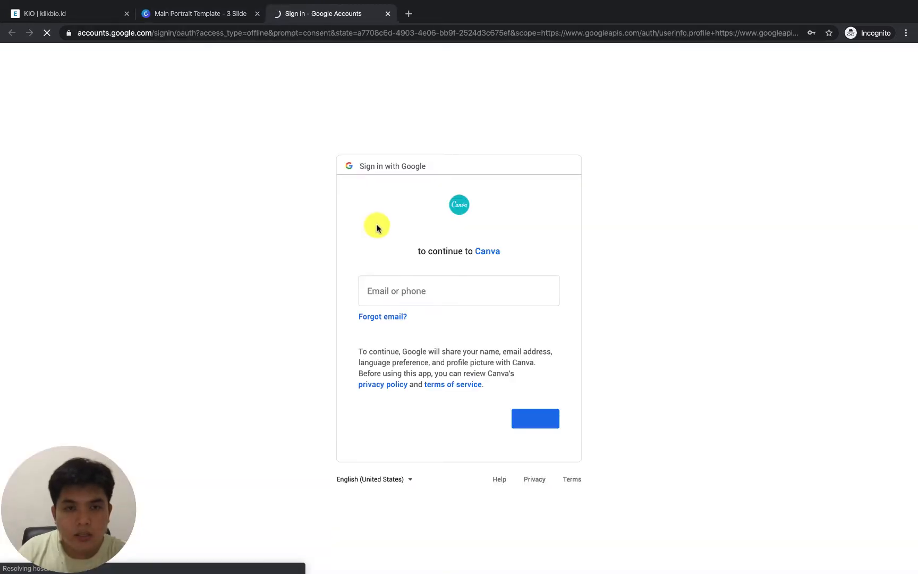
click(396, 291)
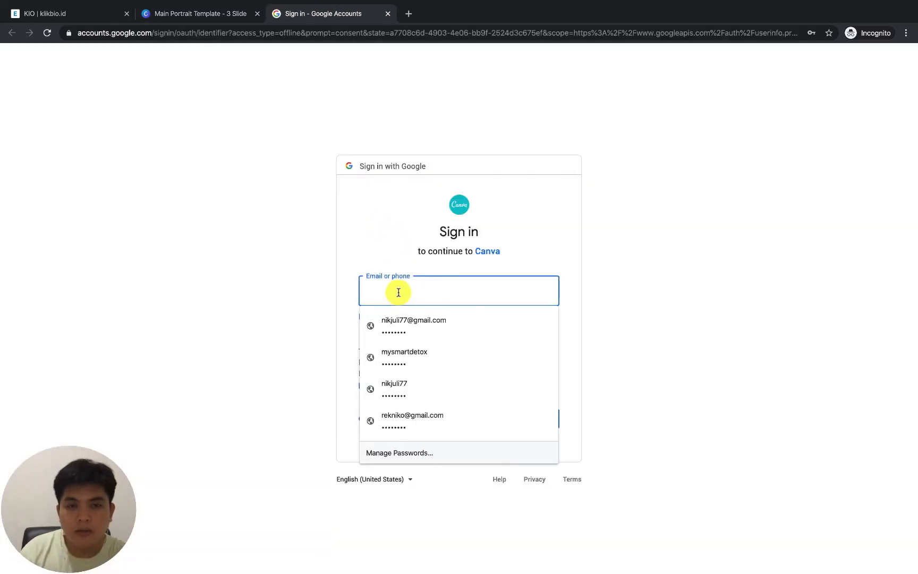
click(396, 322)
click(529, 418)
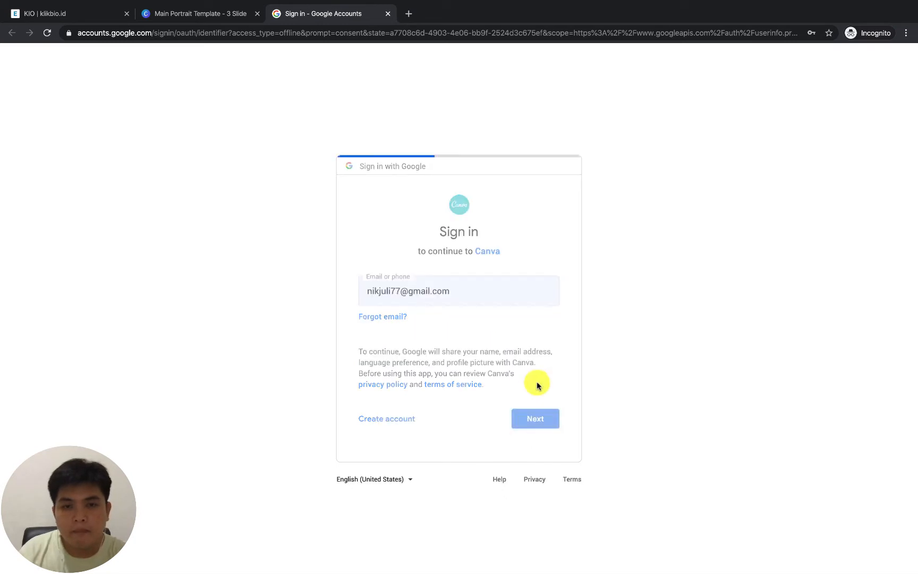
click(528, 410)
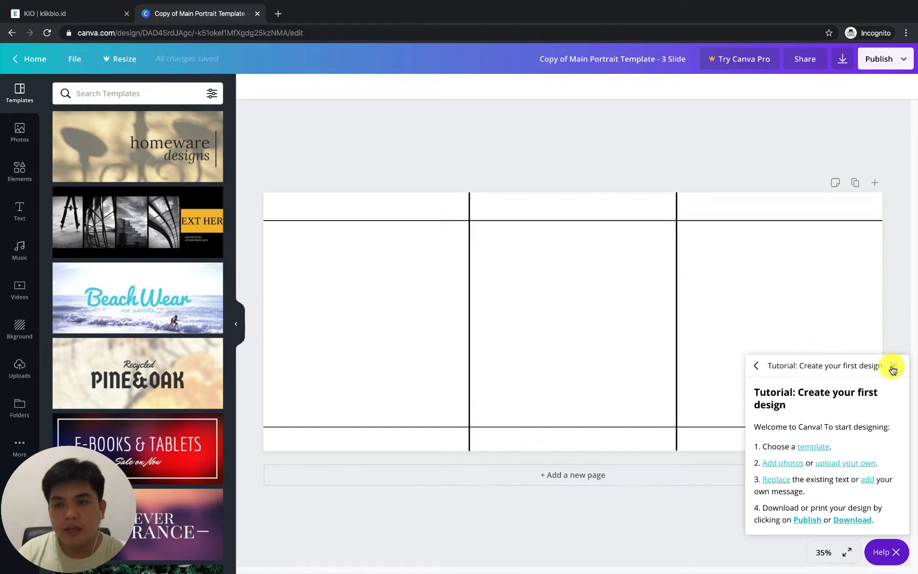
click(894, 366)
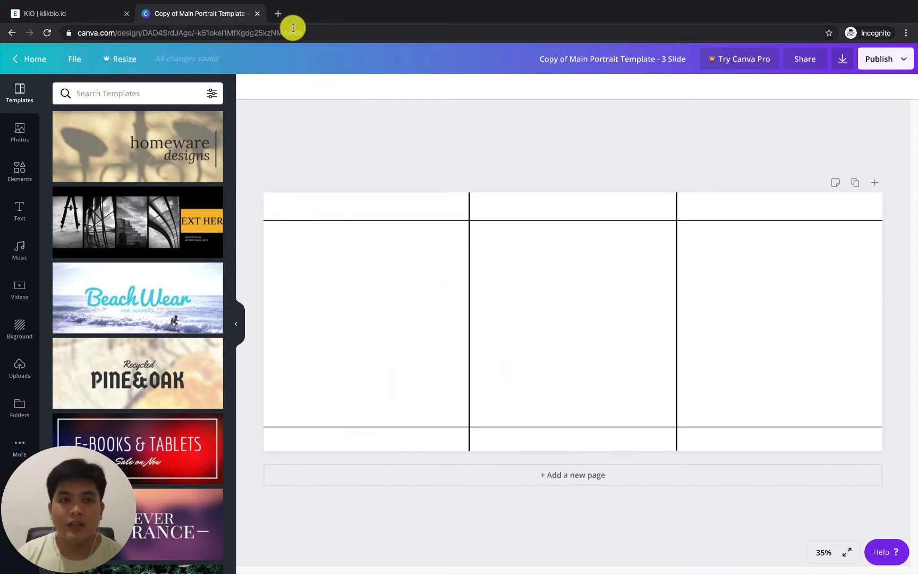
Open the creator's Instagram profile in a new browser tab and decline signing in with the saved account
click(278, 14)
text(ins)
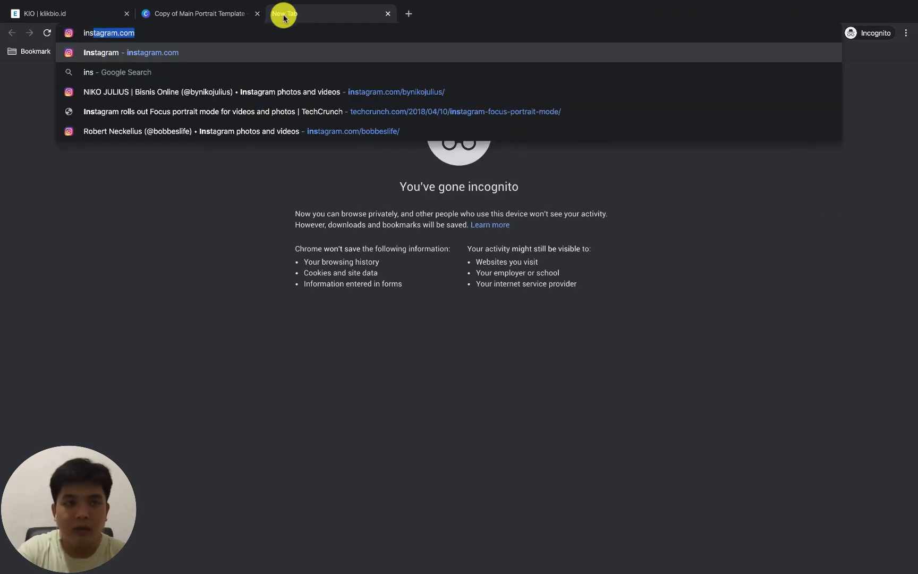
key(Return)
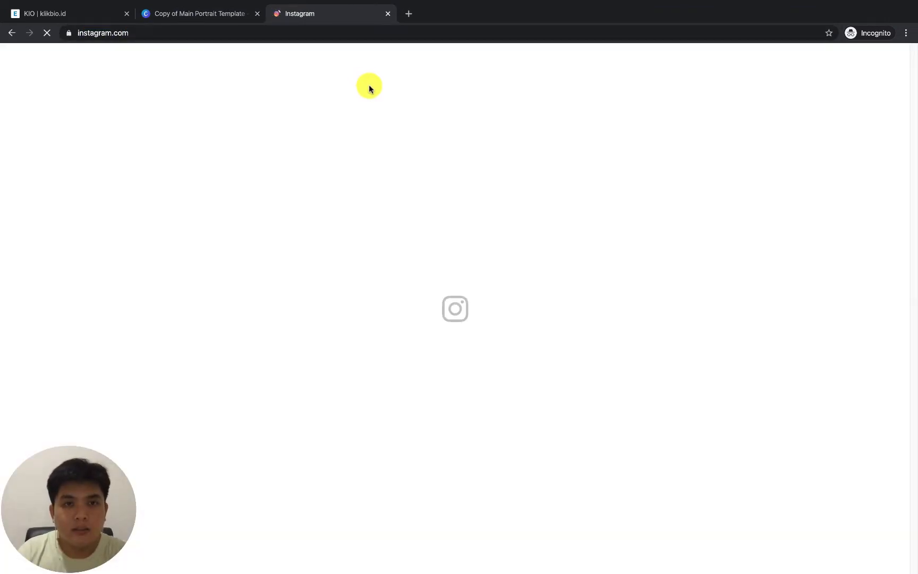
click(307, 35)
click(316, 35)
text(/bynikojuliu)
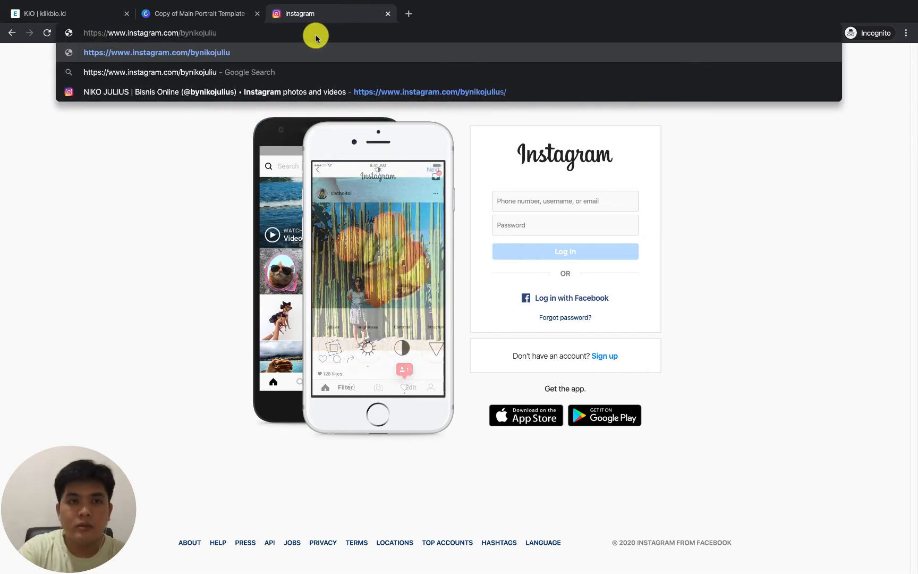
text(s)
key(Return)
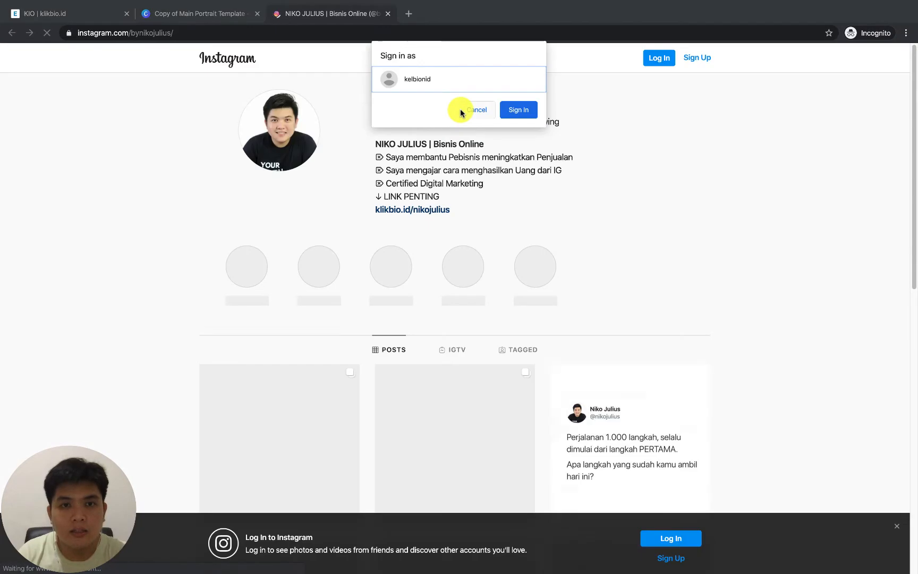
click(477, 110)
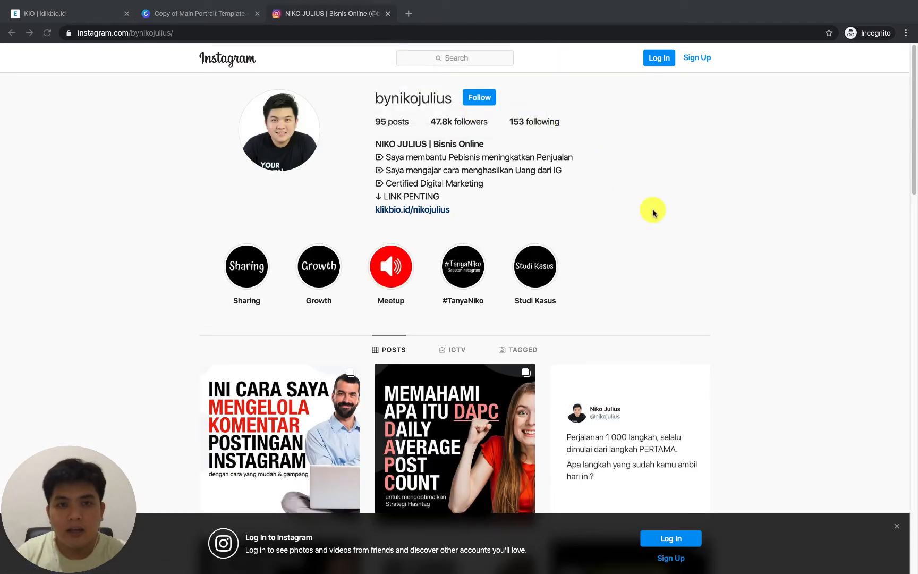
Compare the profile's post grid and the DAPC carousel cover with the blank three-slide template in Canva
scroll(720, 254, down, 3)
click(233, 19)
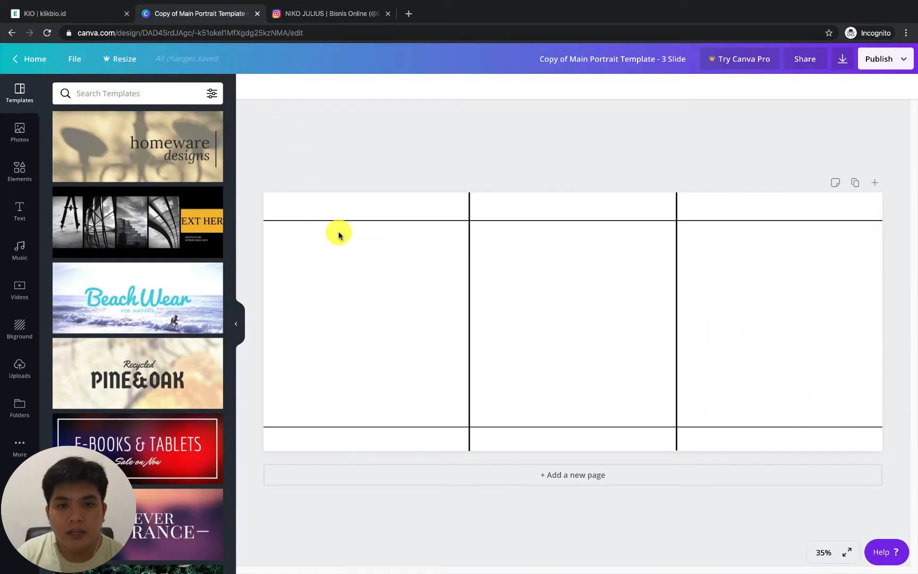
click(330, 16)
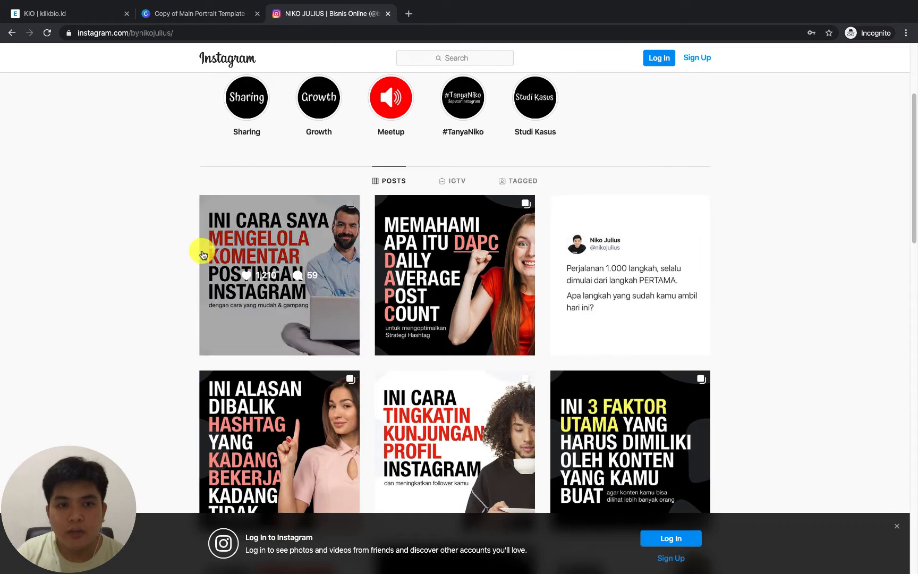
click(437, 238)
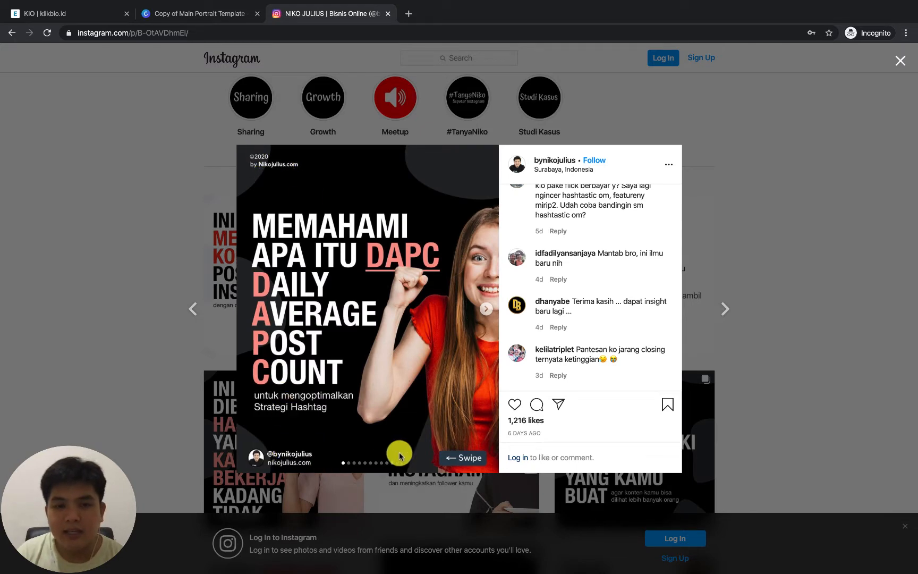
click(233, 12)
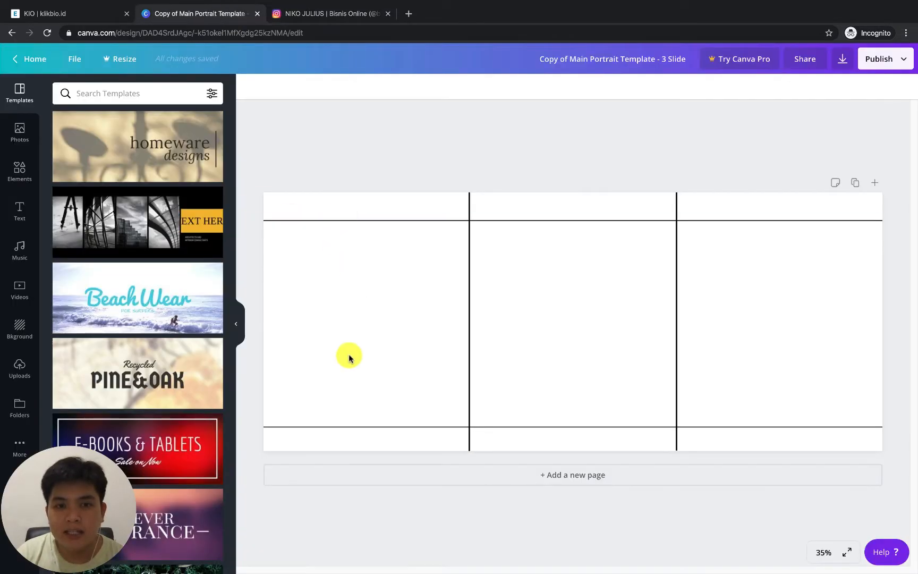
click(329, 13)
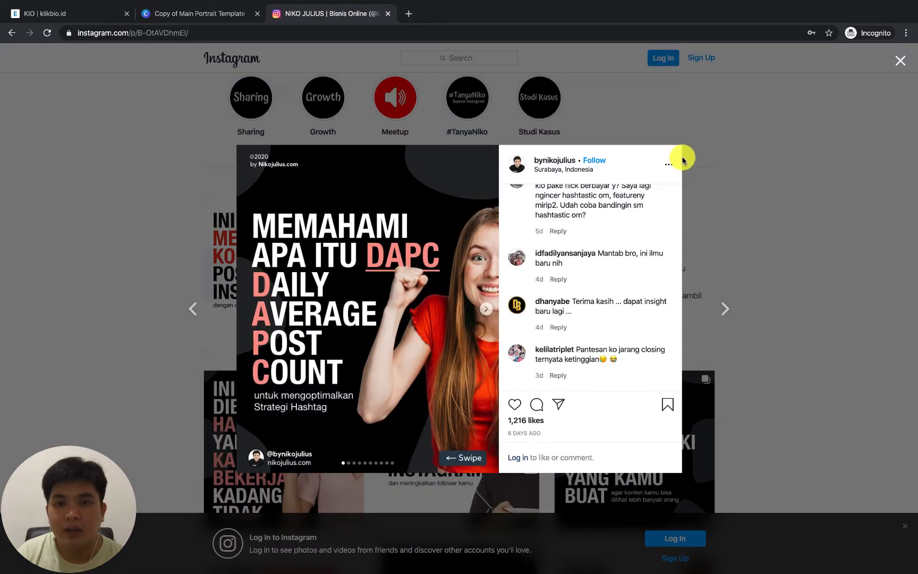
click(752, 162)
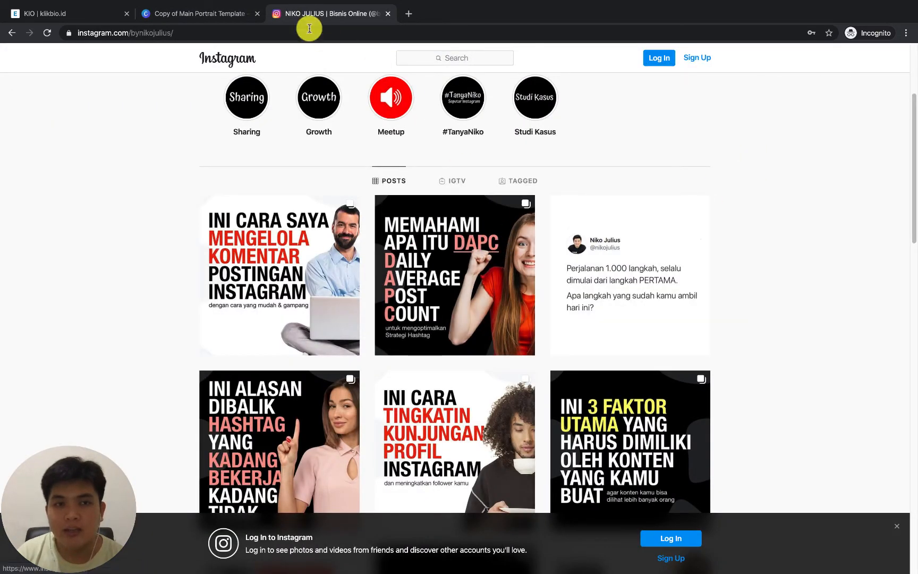
click(223, 14)
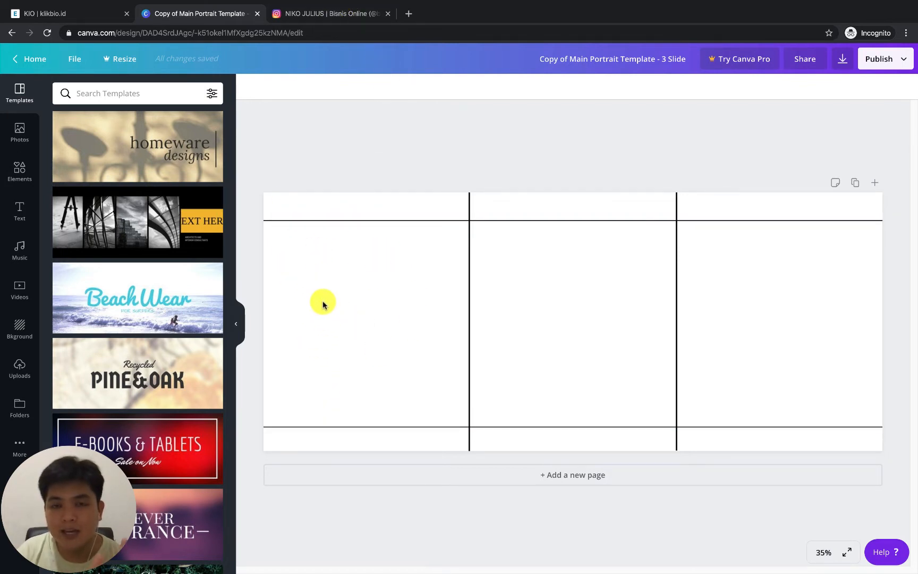
click(342, 13)
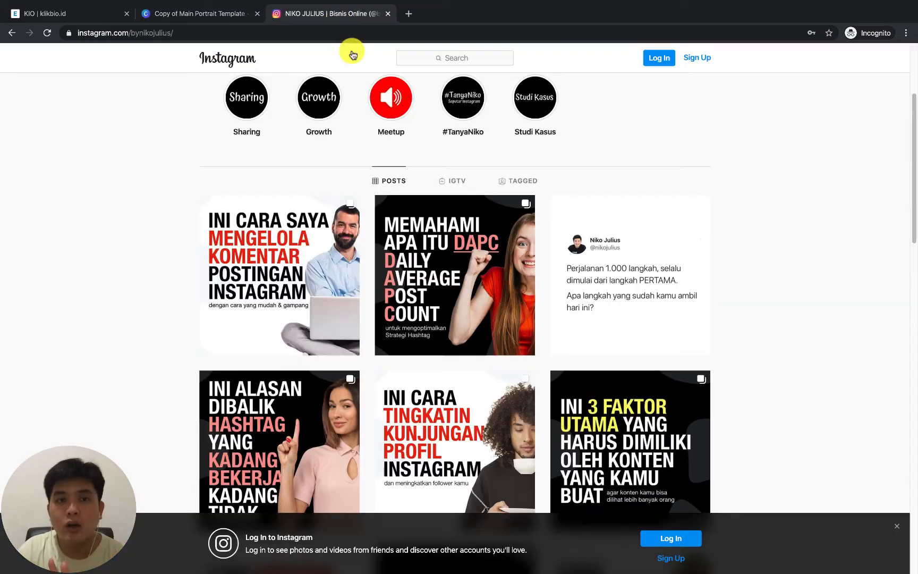
click(219, 20)
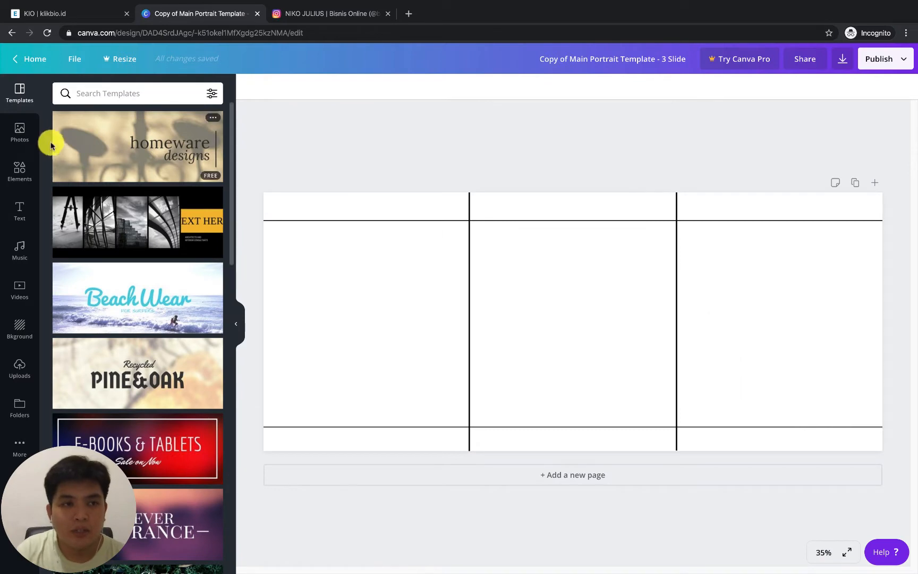
Add a subheading and a body text line to the design, and move the body text into the first slide
click(24, 228)
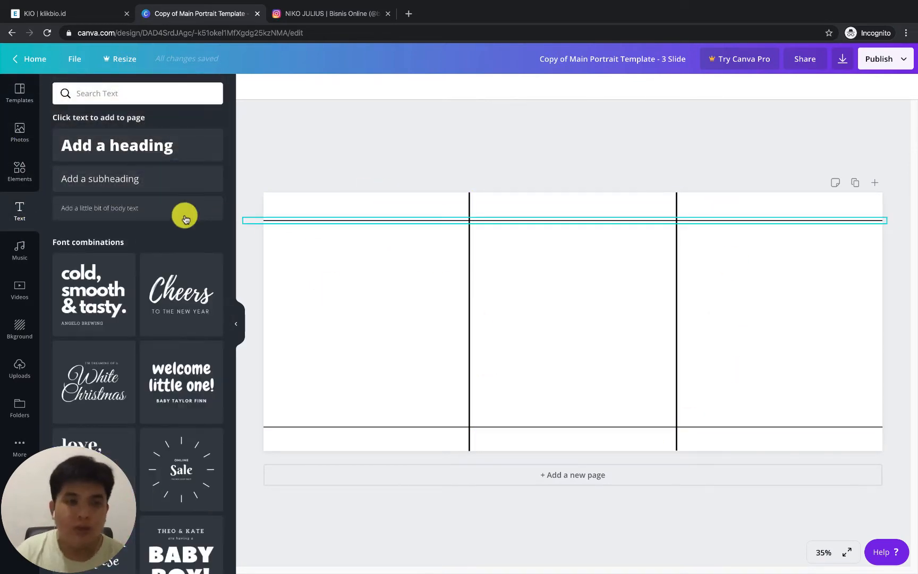
click(124, 184)
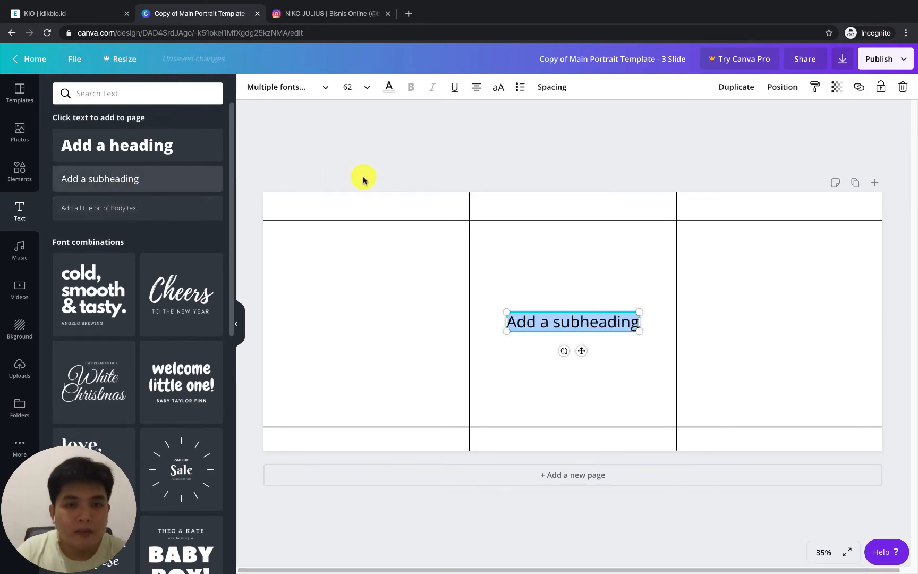
click(137, 208)
click(531, 268)
drag(553, 330, 377, 281)
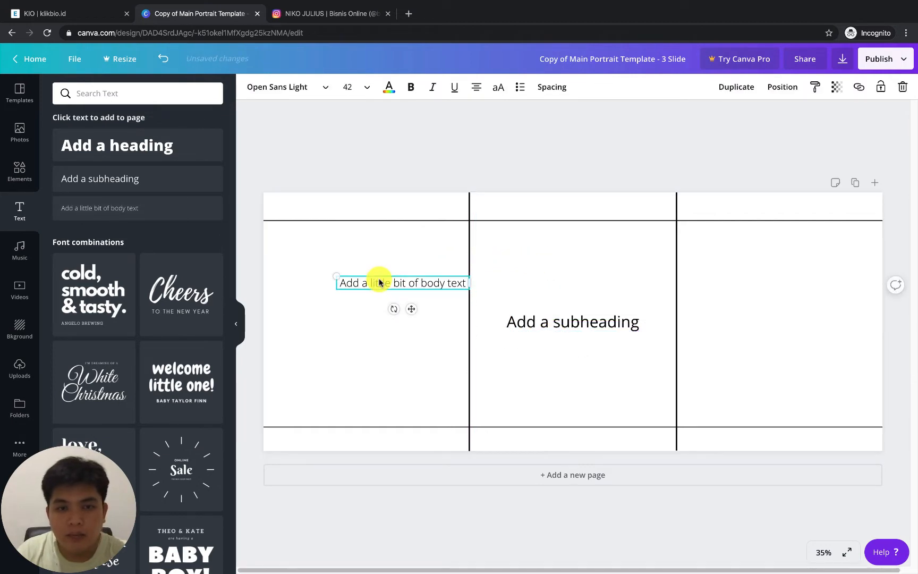
click(377, 280)
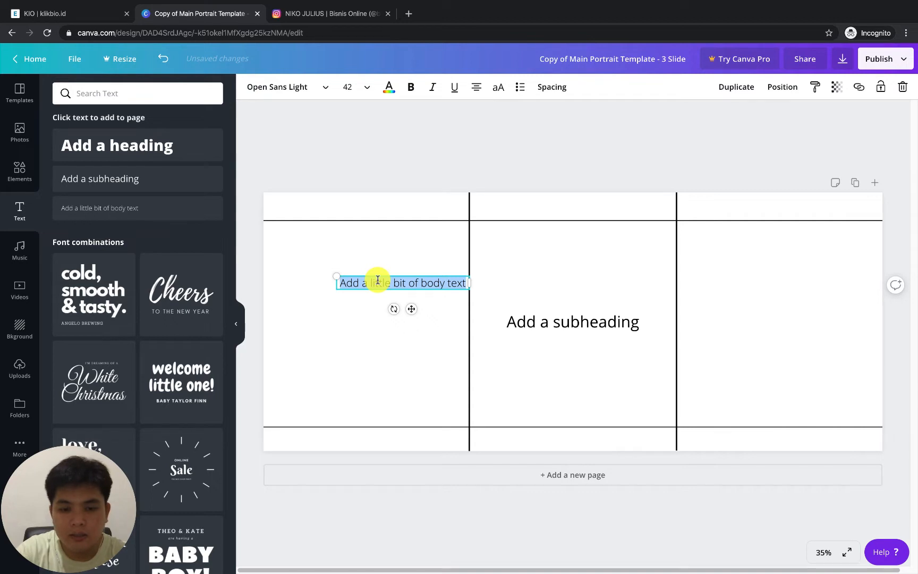
click(350, 373)
Search Google for "copyright logo" in a new browser tab and copy the © character from the results
click(409, 16)
text(cop)
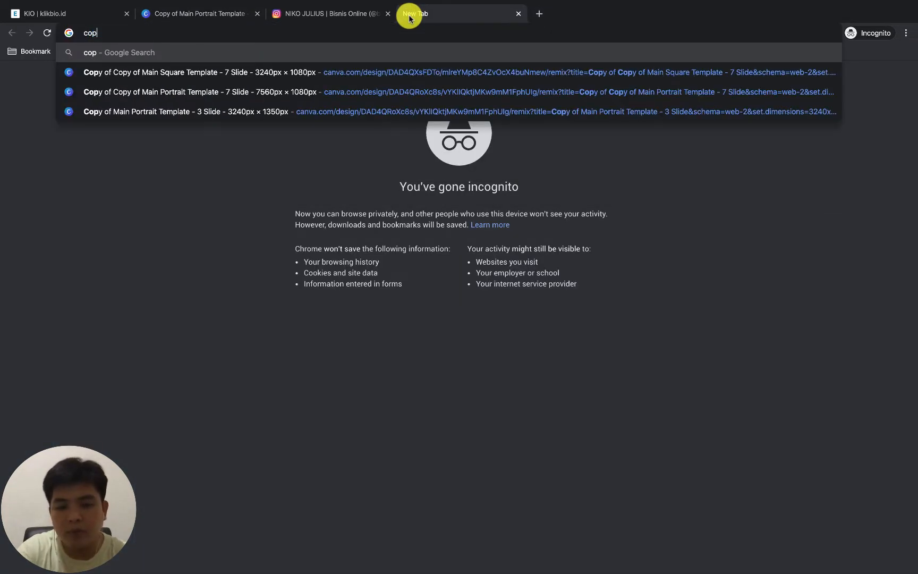
text(yright logo)
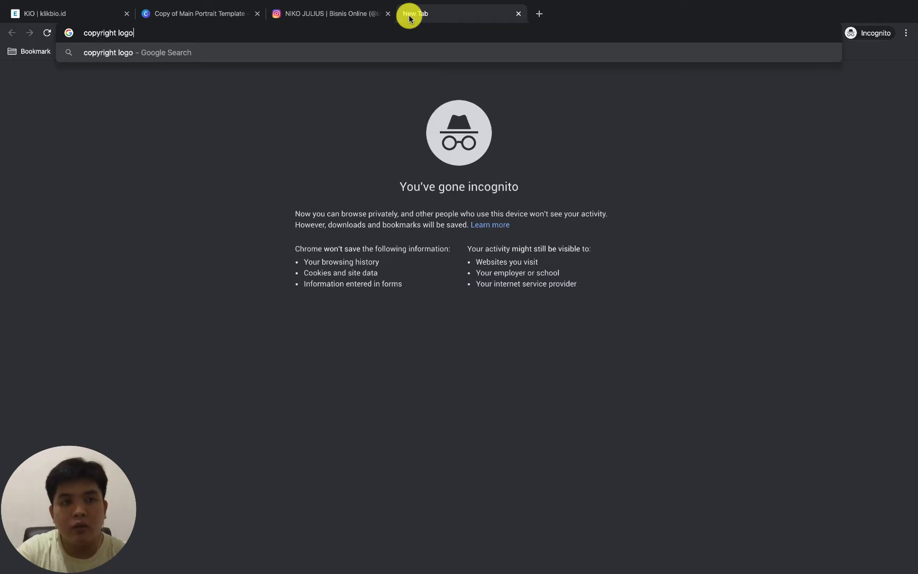
key(Return)
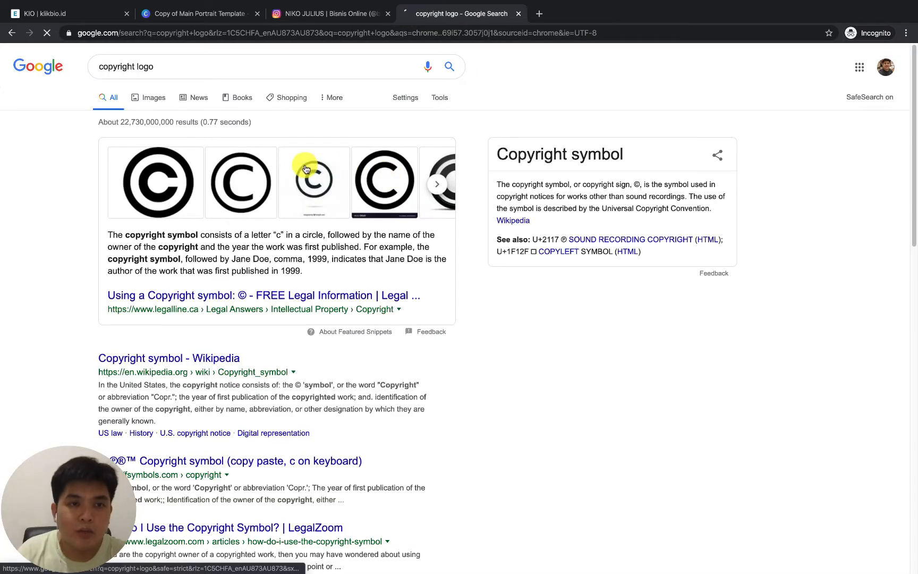
triple_click(264, 248)
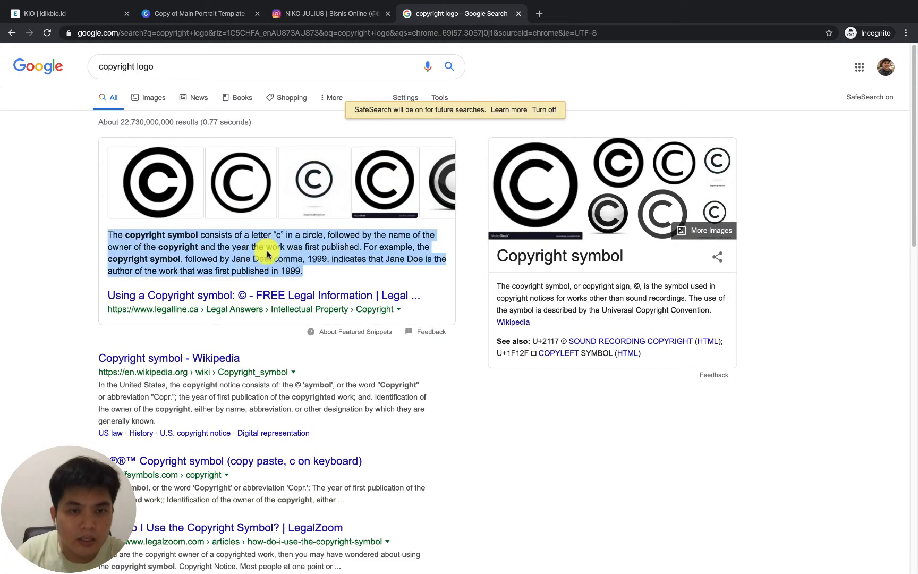
click(275, 254)
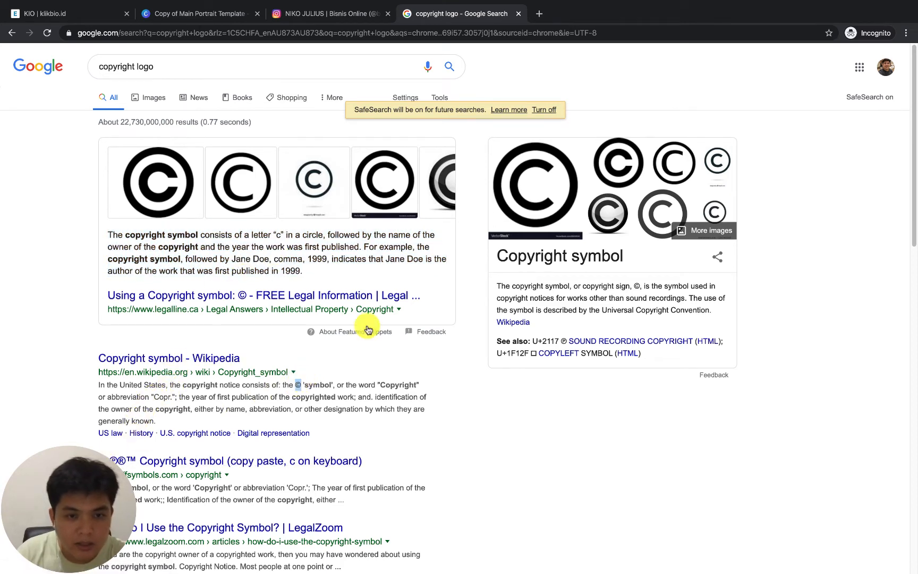
Return to the Canva design and replace the first slide's body text with the copied © symbol
click(225, 13)
click(416, 283)
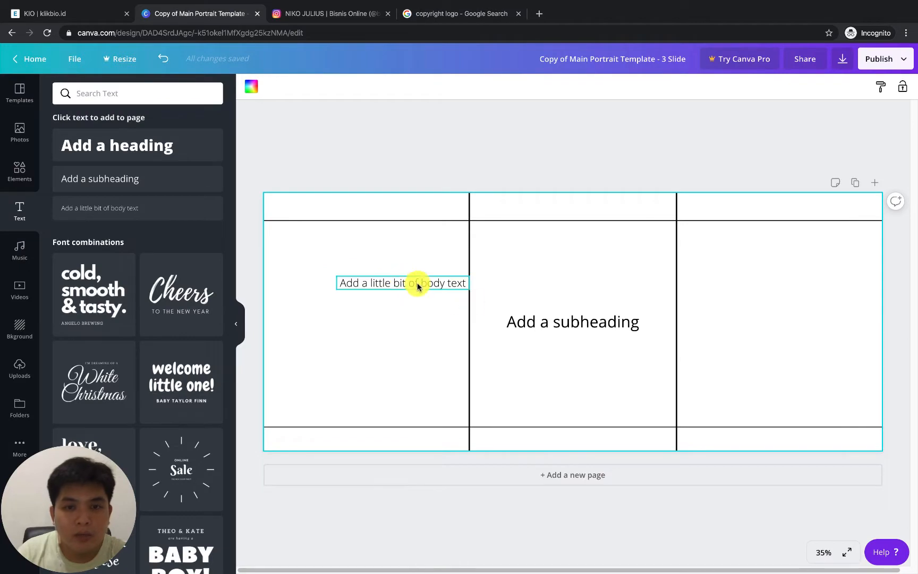
text(©)
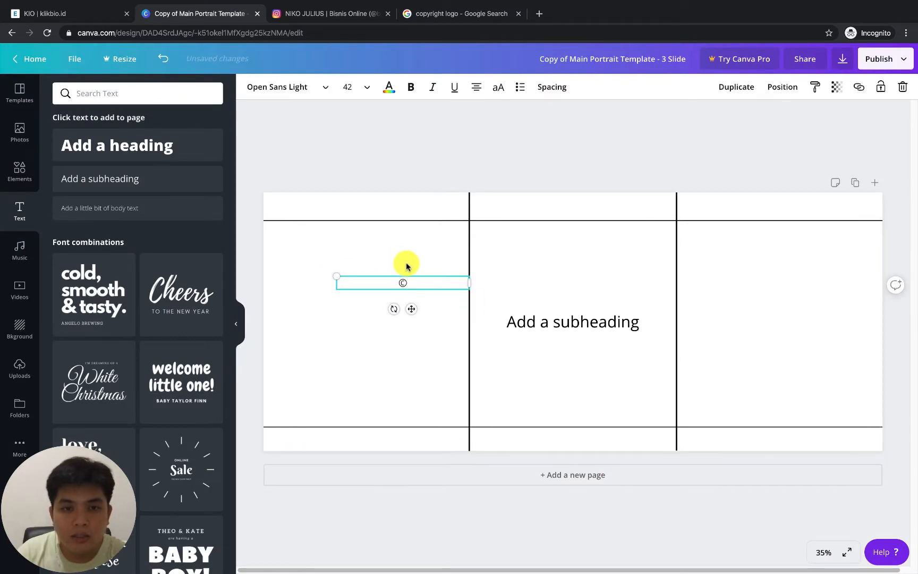
Complete the first slide's text as "© Copyright" with the creator's brand name on a second line
text(NikoJulius)
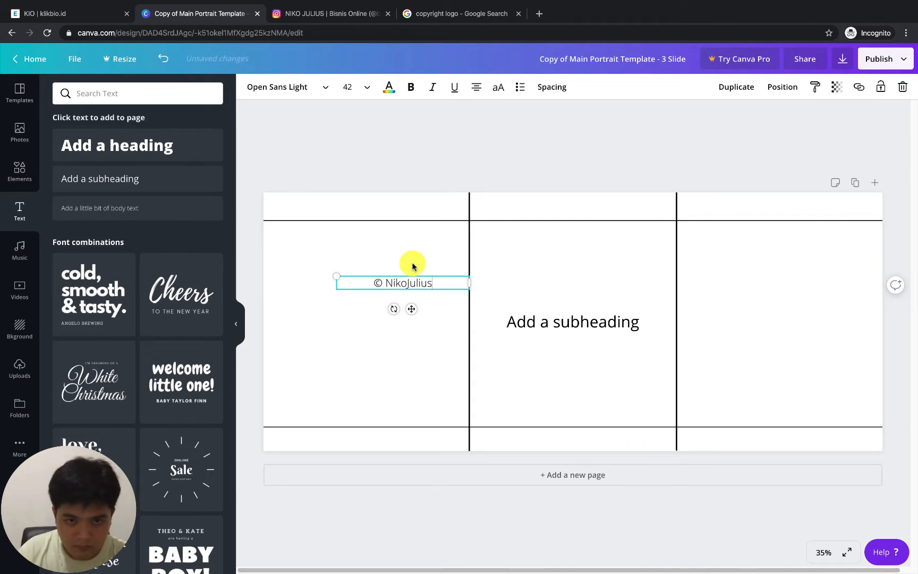
double_click(406, 282)
text(Copyright)
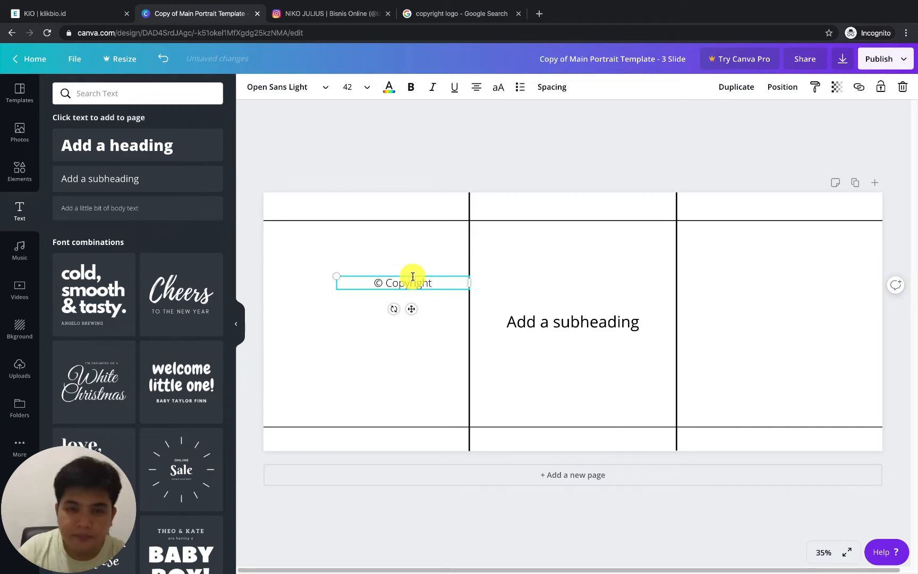
key(Return)
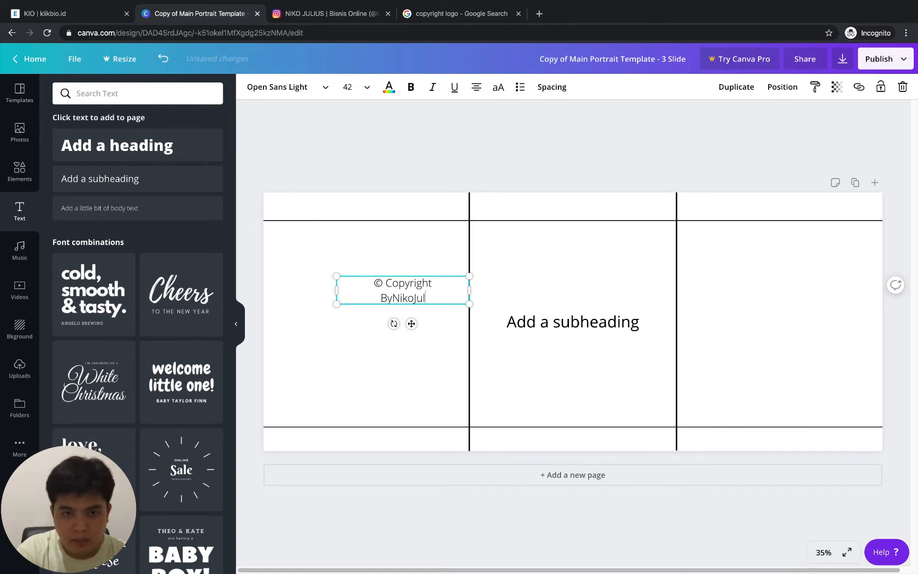
Left-align both lines of the copyright text
key(ctrl+a)
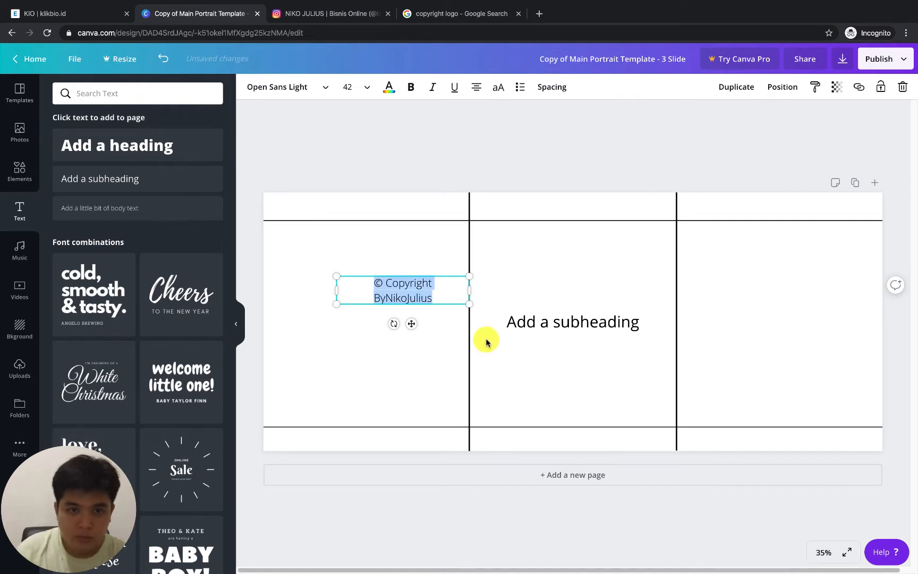
click(477, 87)
click(457, 169)
click(393, 280)
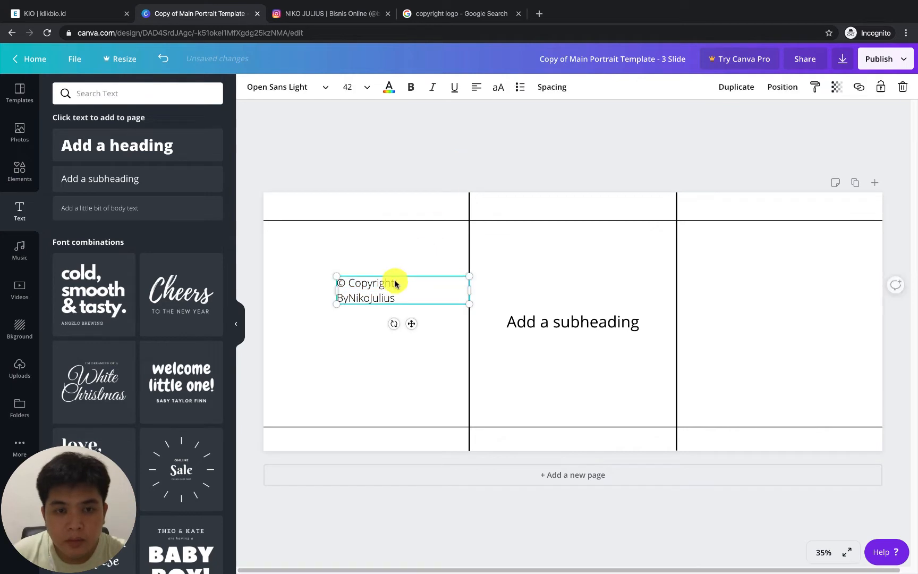
Search the font list for "helve" and look through the matching fonts for the copyright text
click(324, 94)
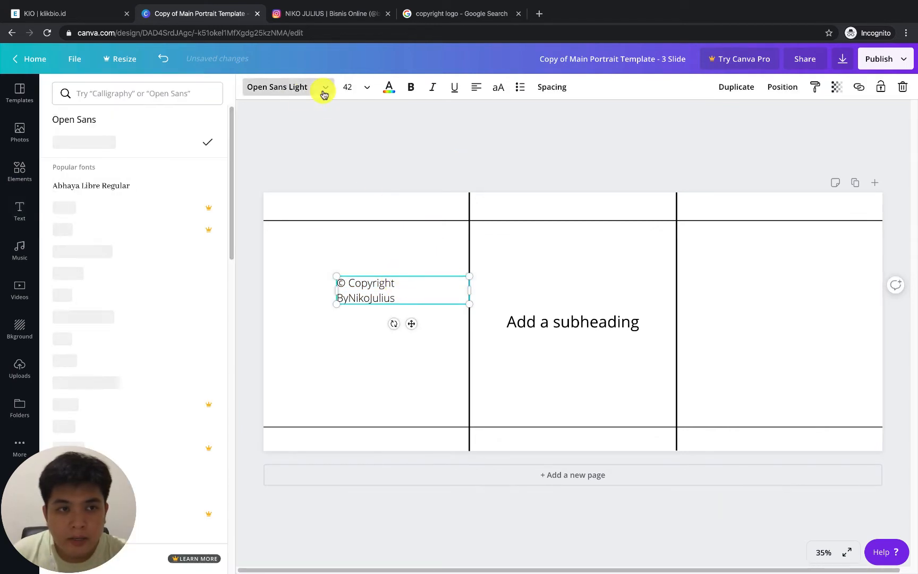
click(165, 96)
text(hel)
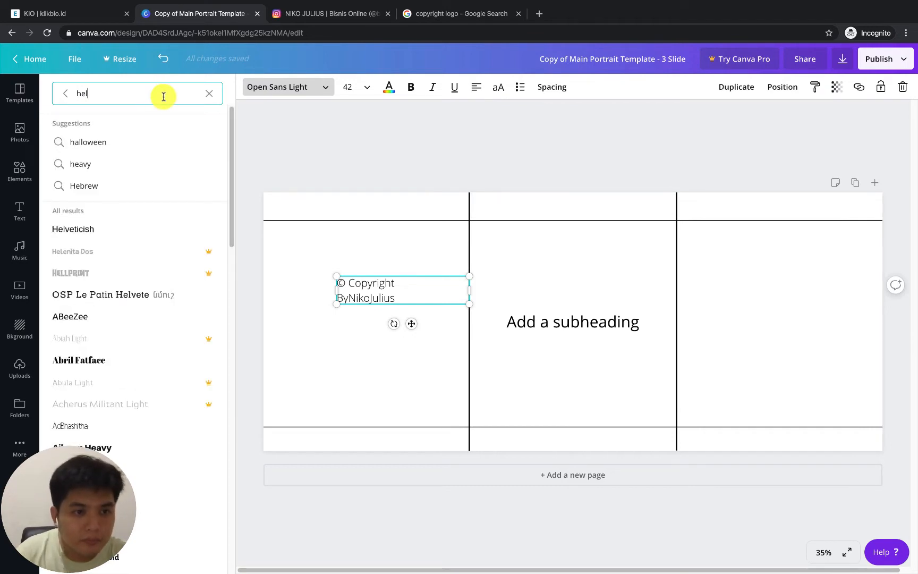
text(v)
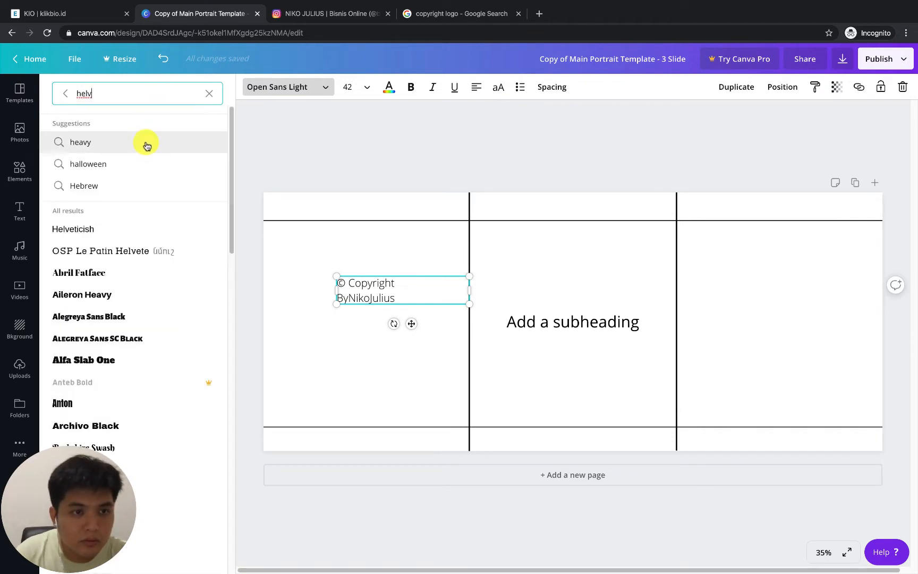
text(e)
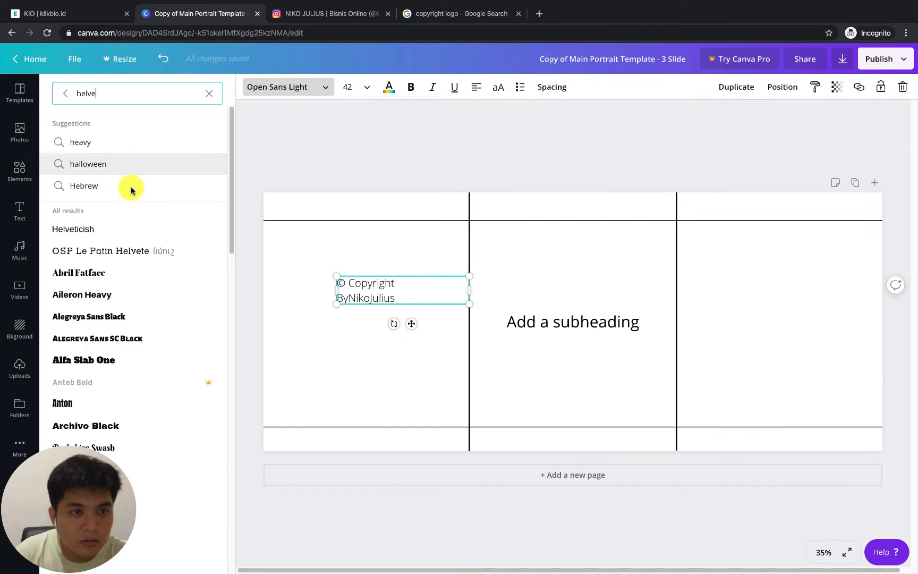
scroll(117, 334, down, 20)
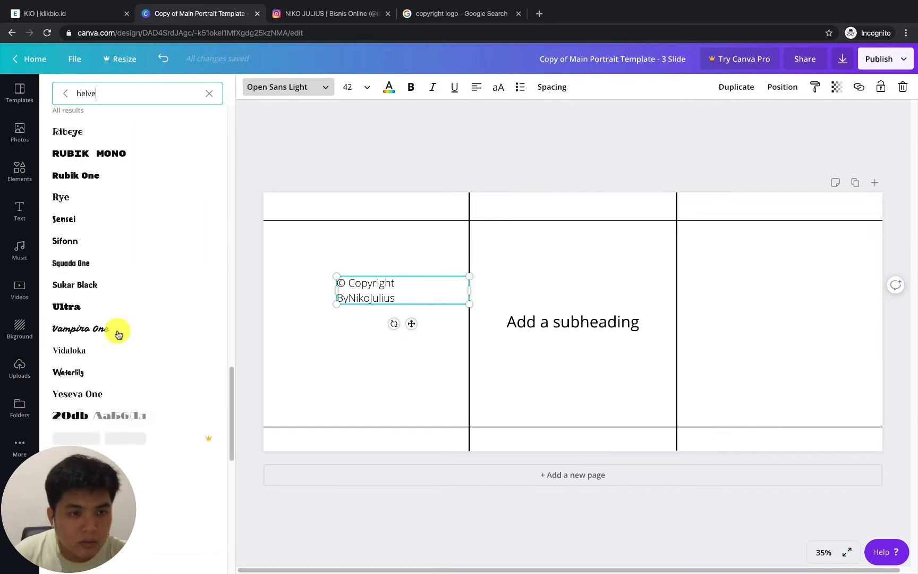
scroll(120, 333, down, 4)
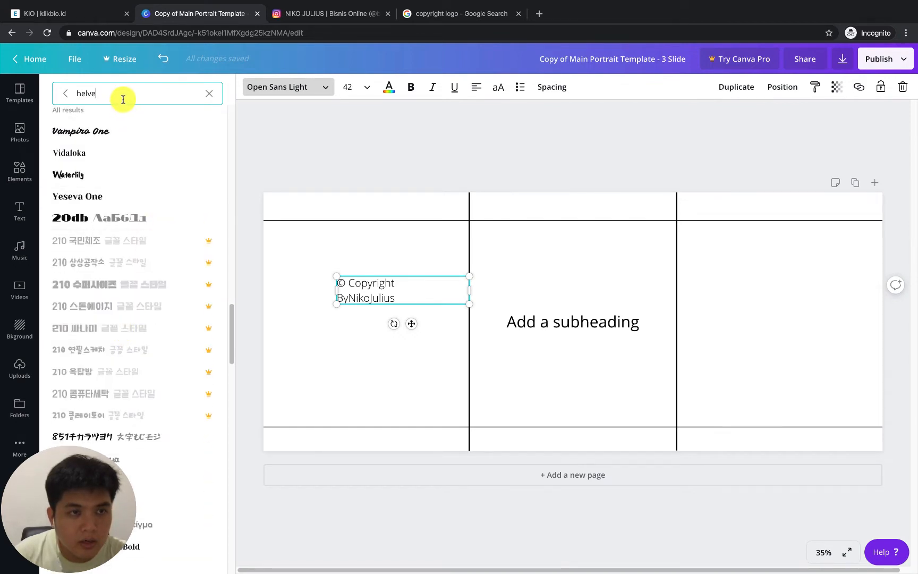
Search the fonts for "op" and set the copyright text's font to Open Sans
text(op)
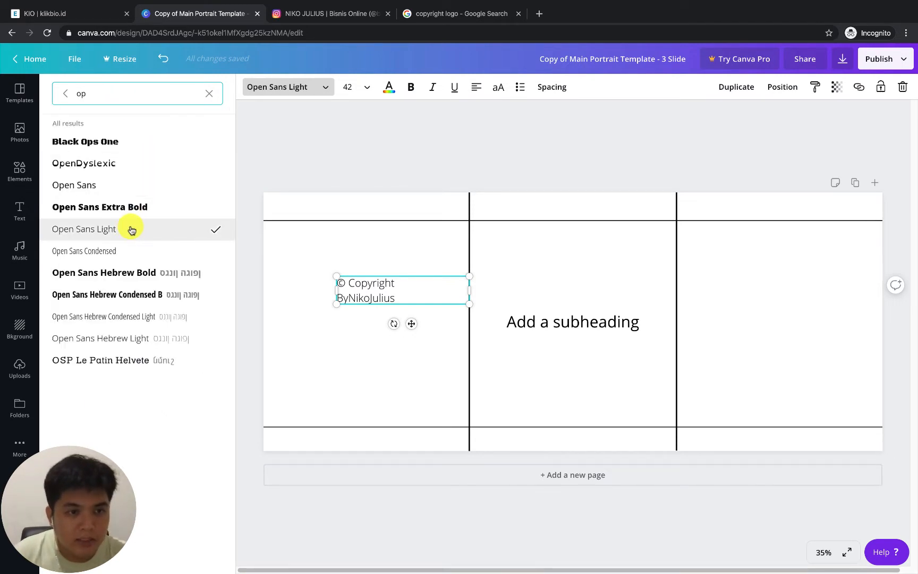
click(123, 187)
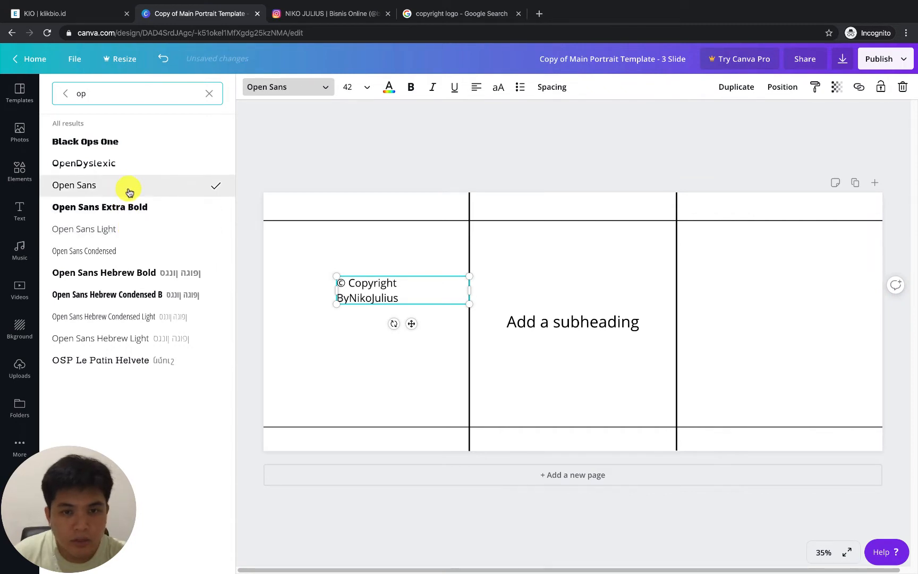
click(347, 166)
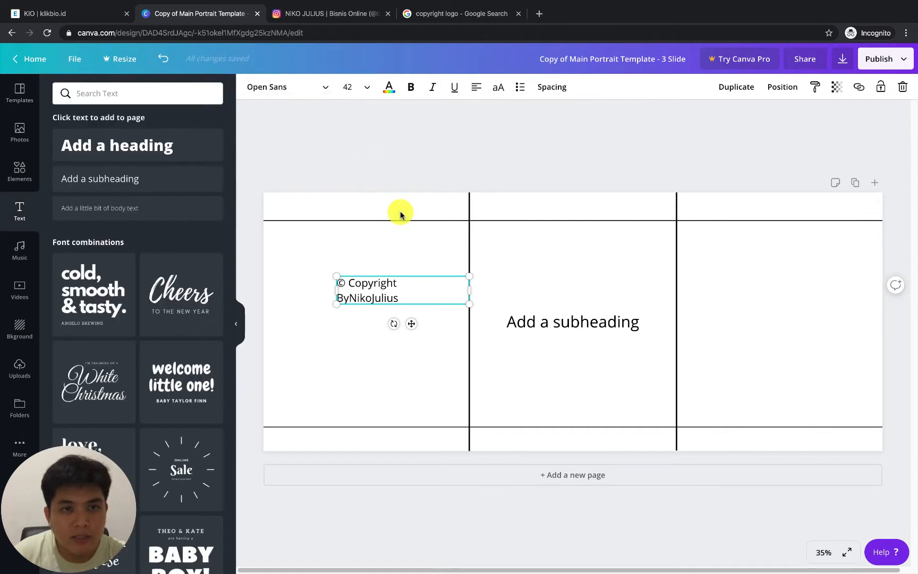
Shrink the copyright text box to a font size of about 26.9 and make its second line bold
drag(469, 276, 421, 286)
key(ctrl+b)
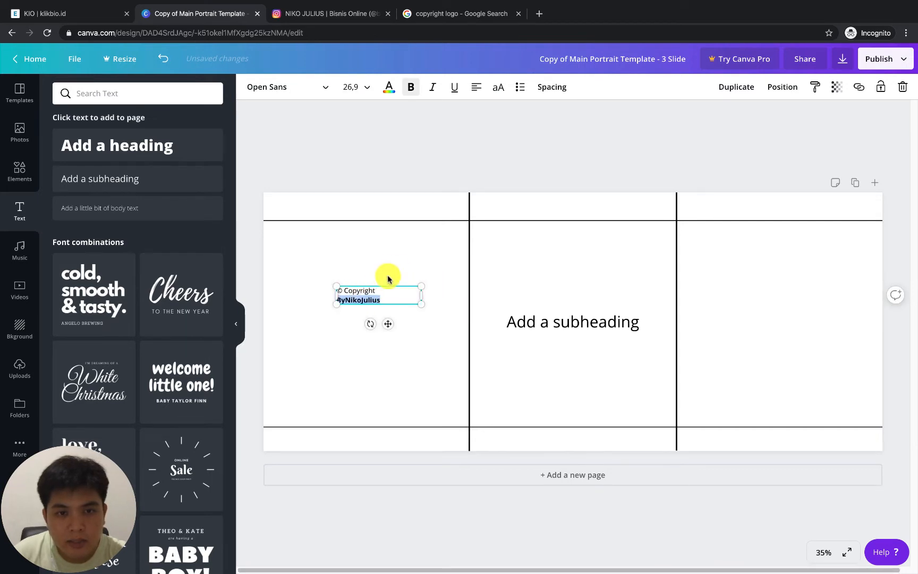
click(412, 284)
click(407, 294)
Move the copyright text into the upper-left corner of the first slide's top margin and set its font size to 21
drag(420, 285, 298, 206)
click(406, 268)
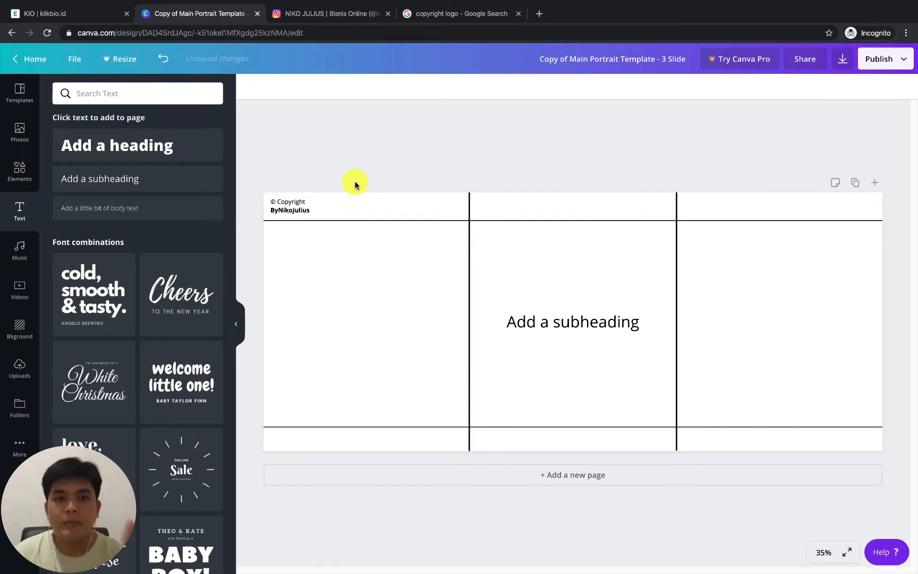
click(358, 87)
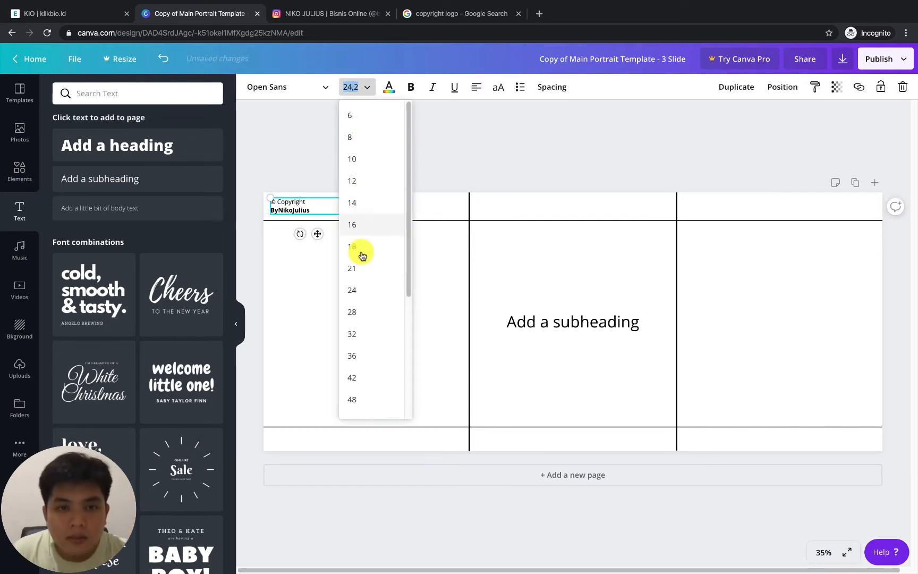
click(362, 268)
click(357, 189)
drag(314, 207, 316, 208)
click(368, 153)
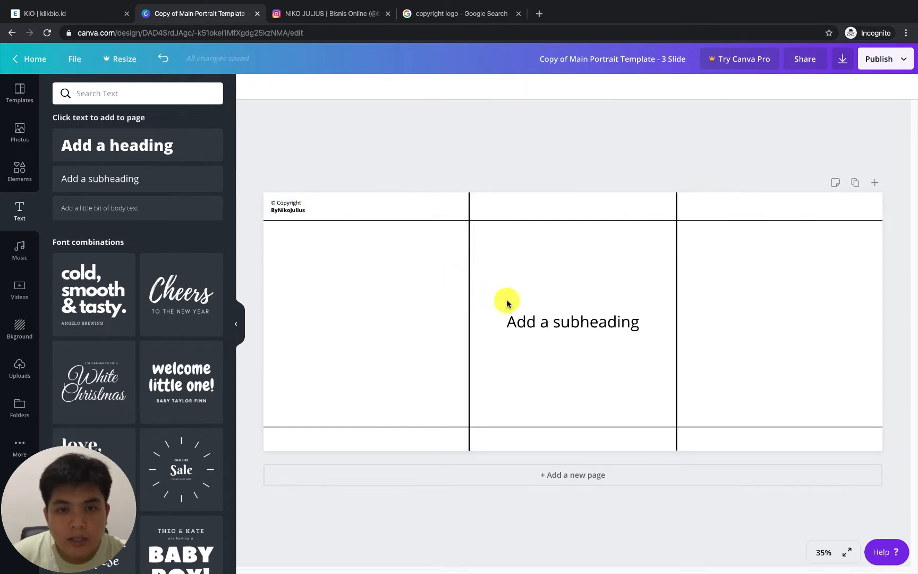
Delete the placeholder subheading from the second slide
click(515, 317)
right_click(607, 326)
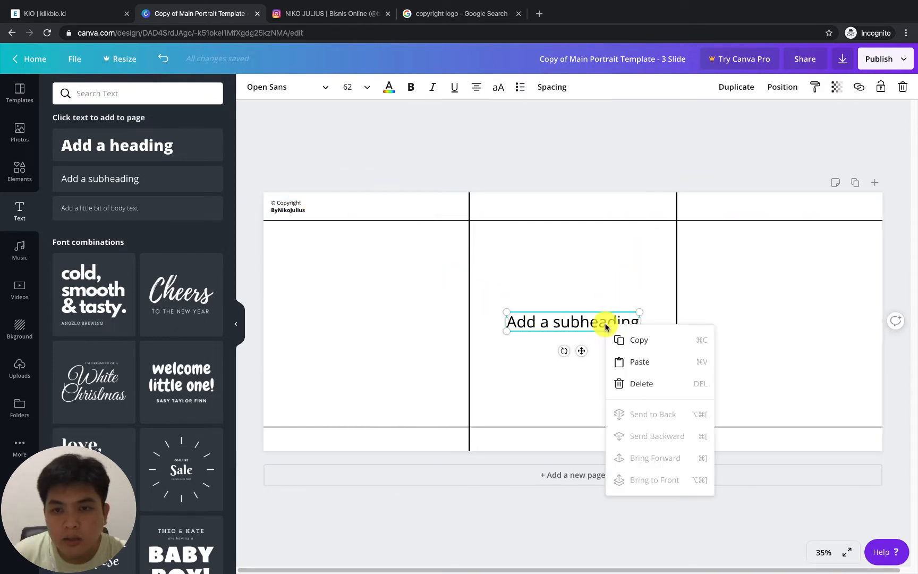
click(617, 383)
Duplicate the copyright text and move the copy to the lower part of the first slide
click(294, 204)
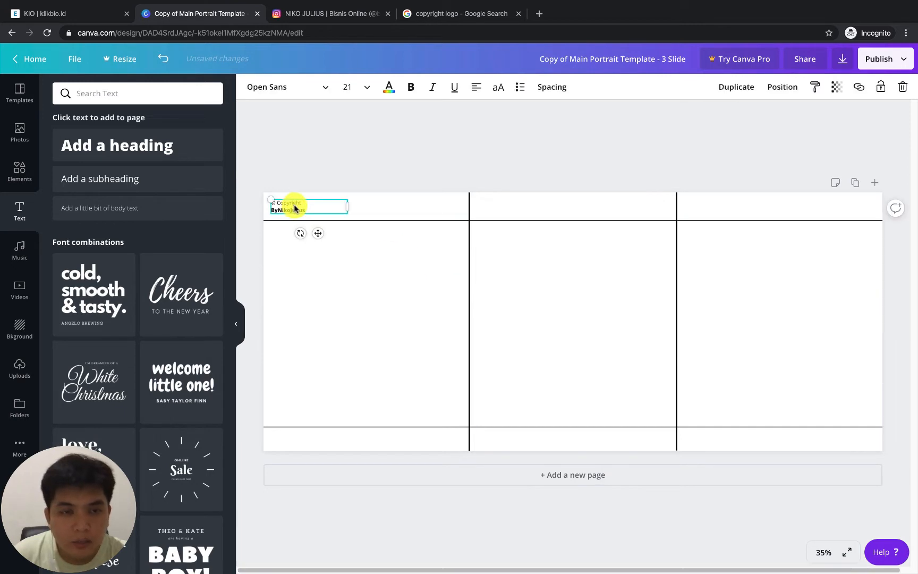
right_click(294, 204)
click(326, 228)
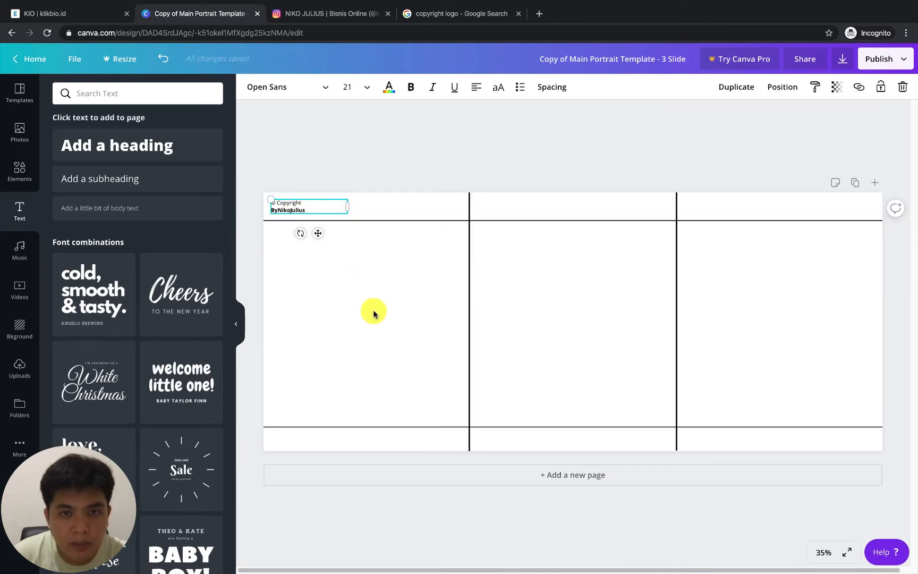
click(733, 90)
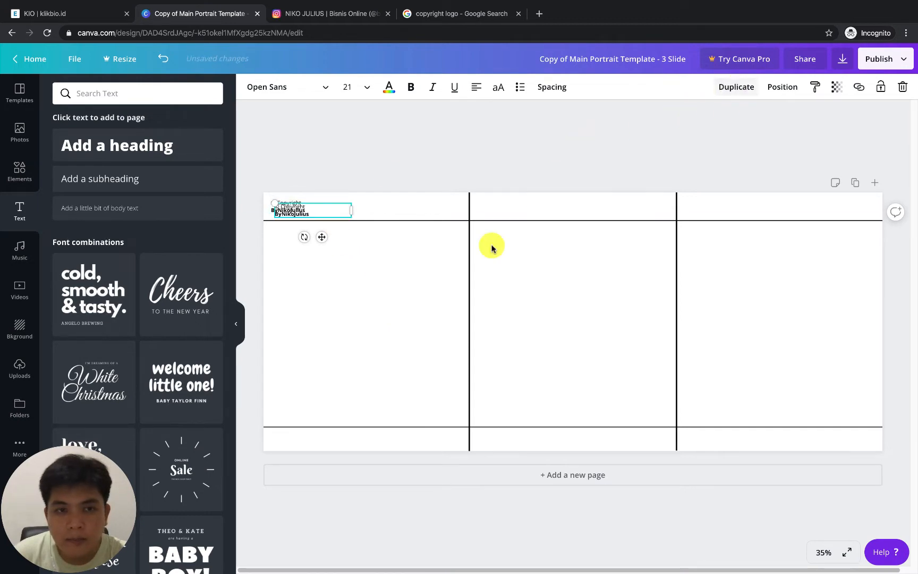
click(469, 259)
drag(321, 214, 349, 383)
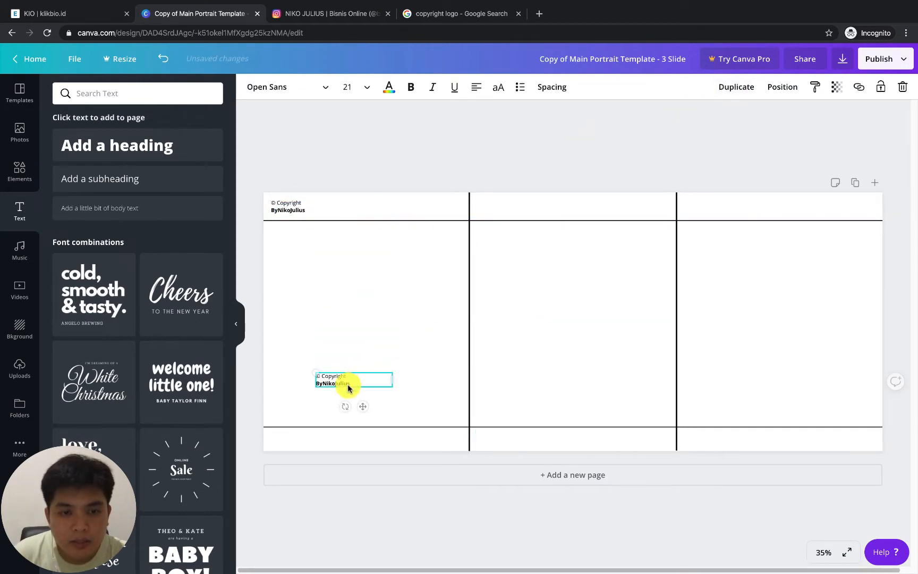
click(424, 350)
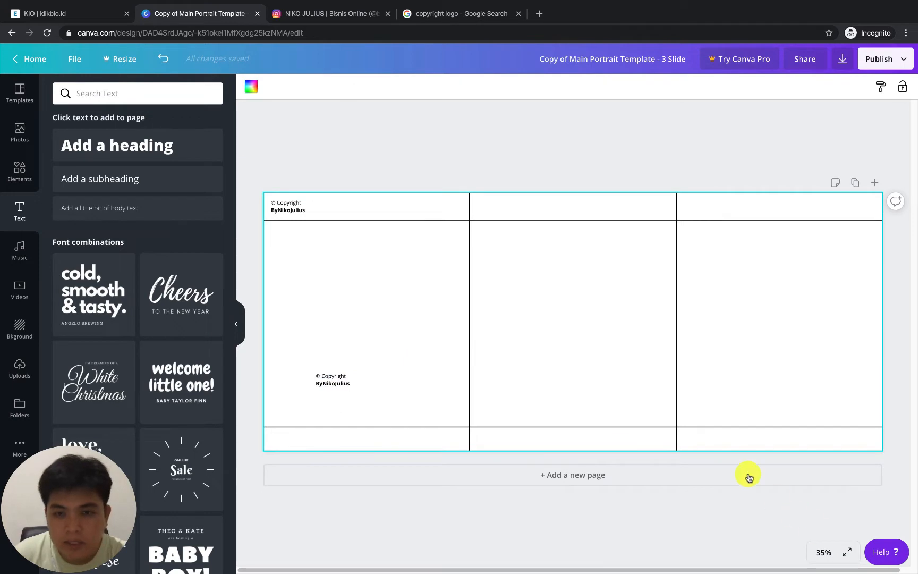
Replace the duplicated text with the creator's Instagram handle on the first line and the website address on the second
click(822, 552)
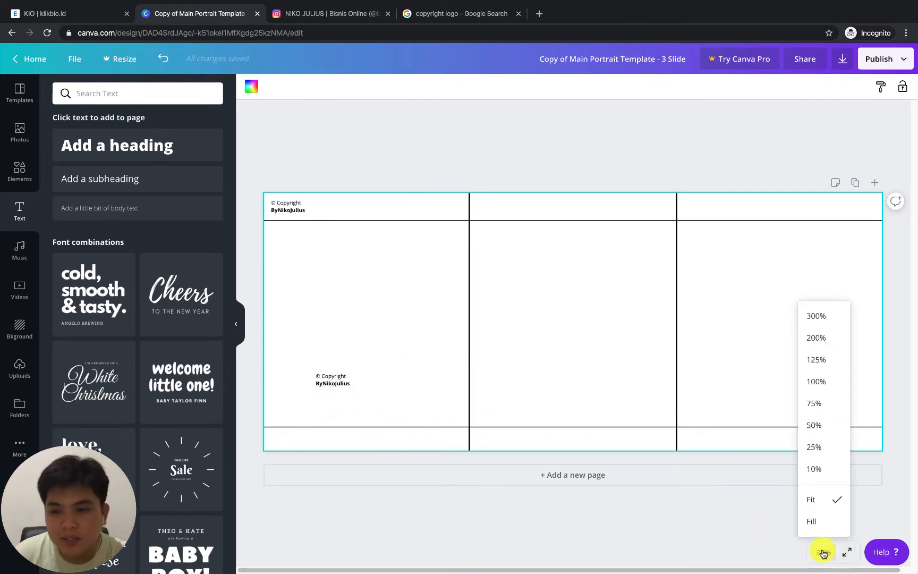
click(820, 426)
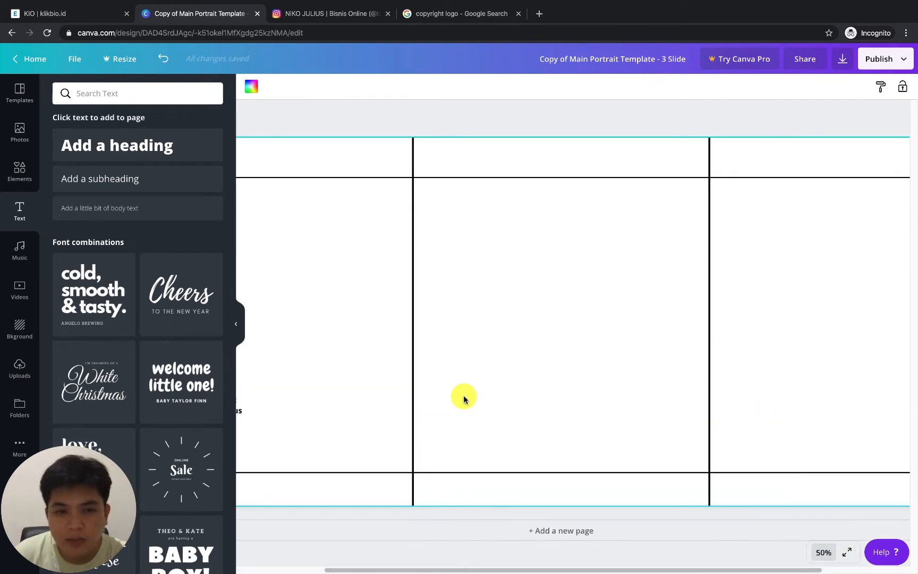
click(237, 322)
drag(346, 570, 236, 567)
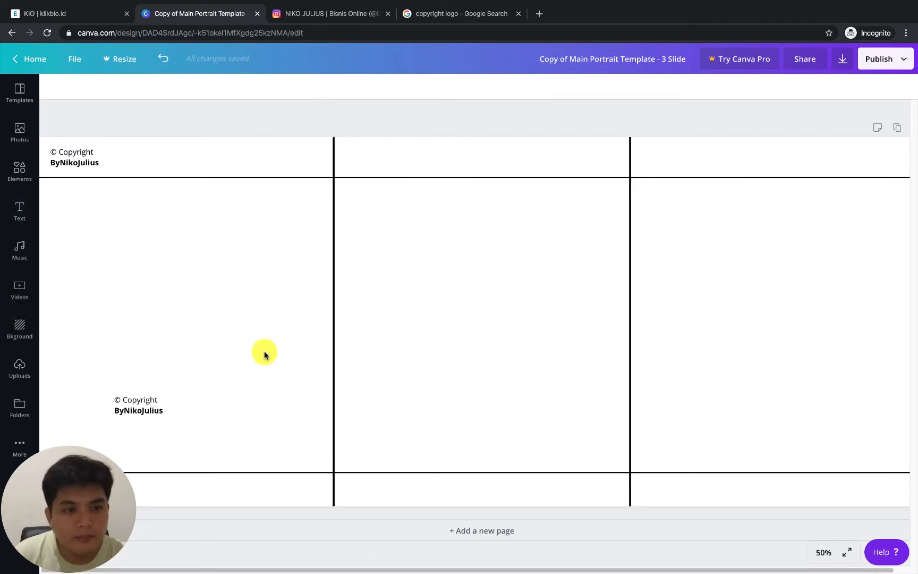
click(148, 403)
drag(148, 404, 182, 358)
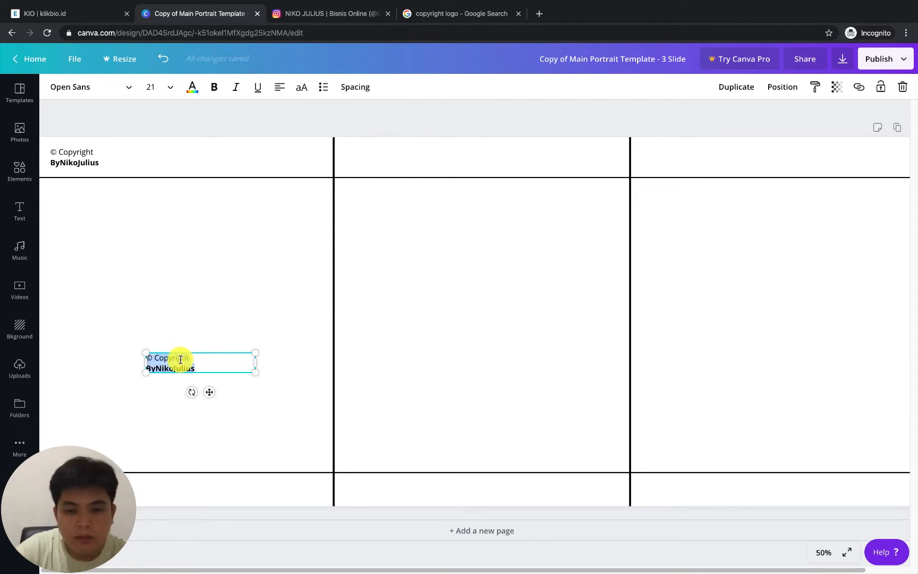
text(ByNik)
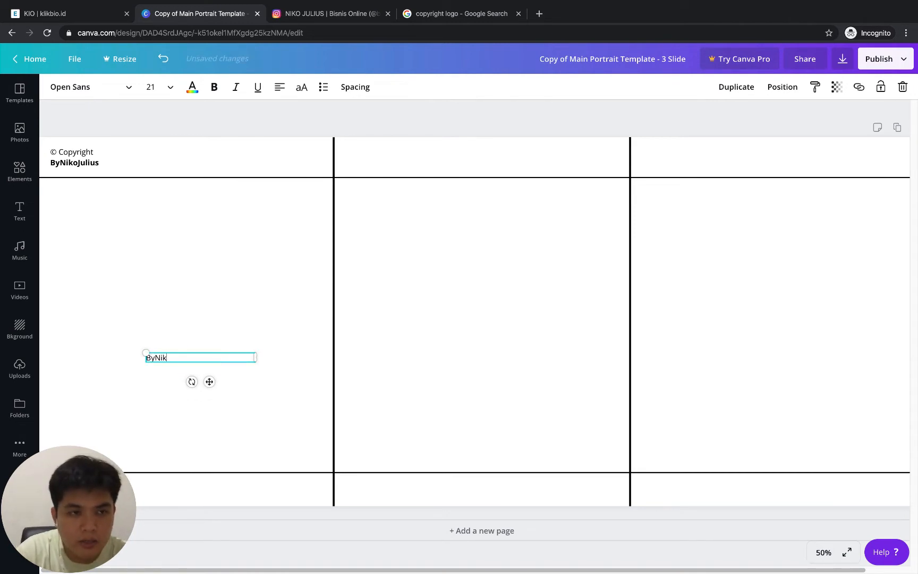
text(oJulius)
key(Return)
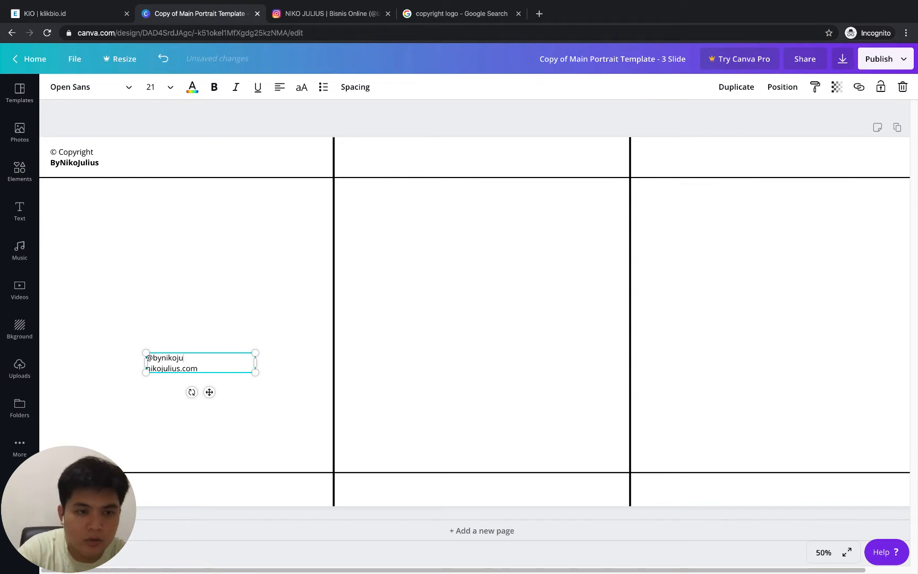
text(s)
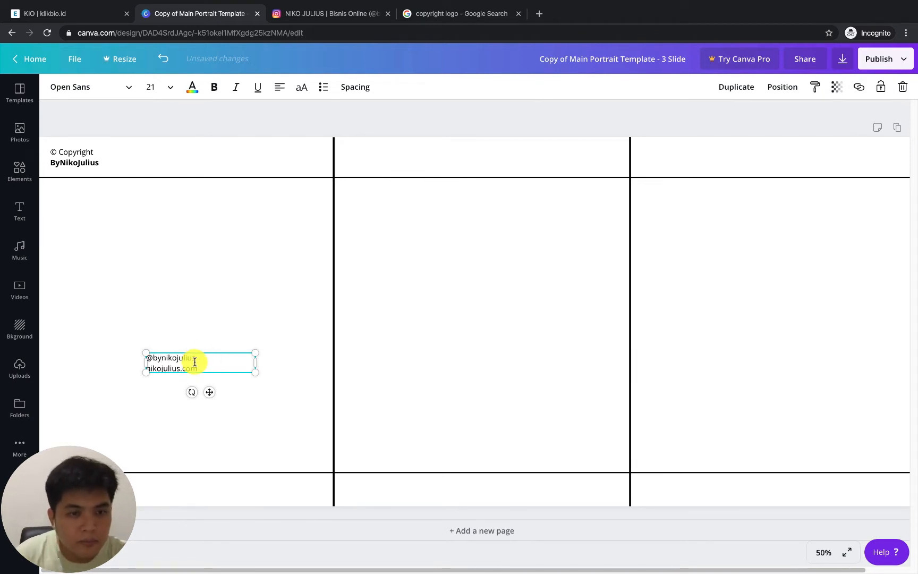
Make the handle line bold and move the contact text into the first slide's bottom margin
drag(194, 359, 107, 494)
click(214, 365)
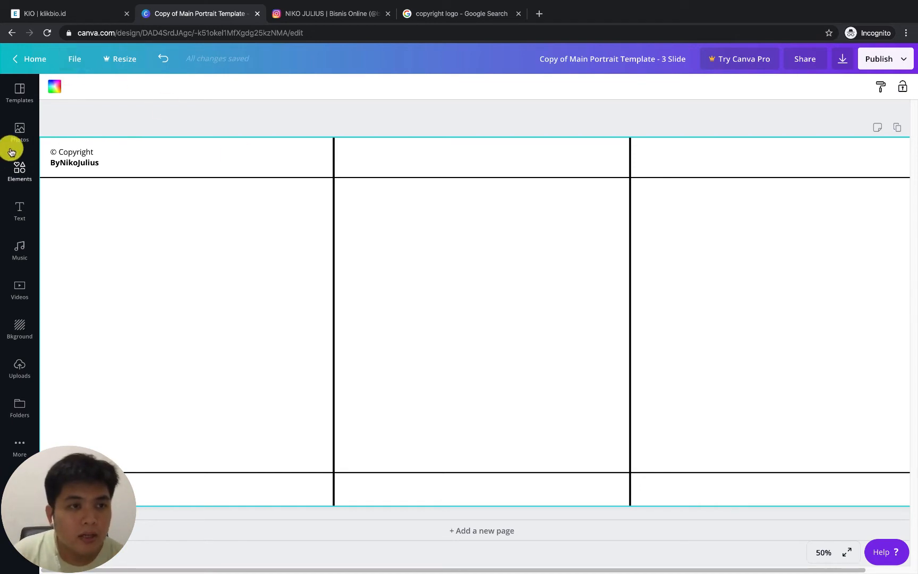
Upload the circular profile photo from the computer's personal folder to the design's uploaded images
click(13, 129)
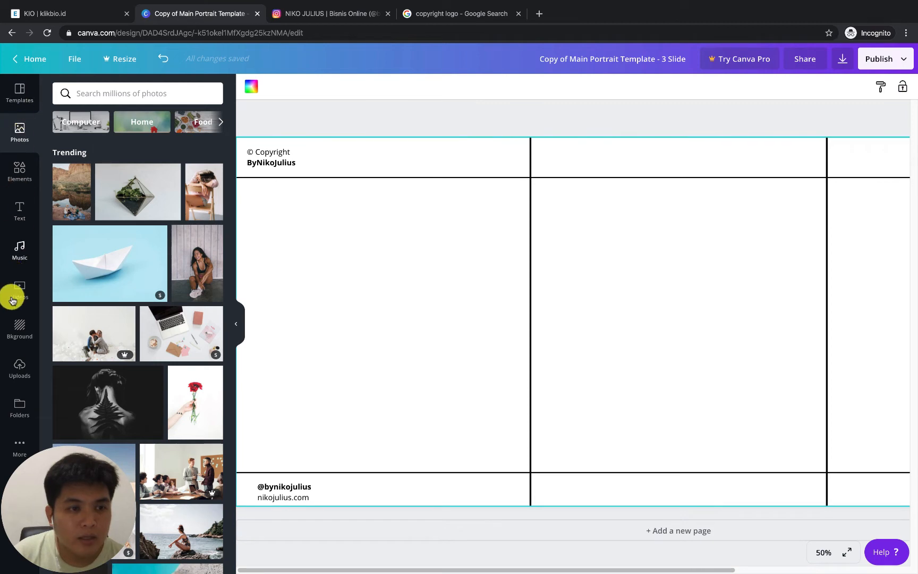
click(16, 374)
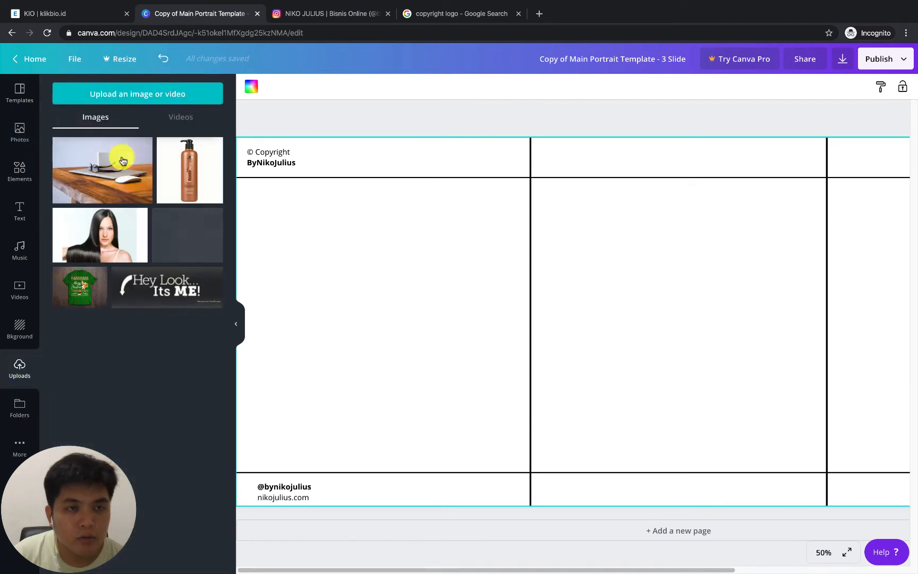
click(131, 101)
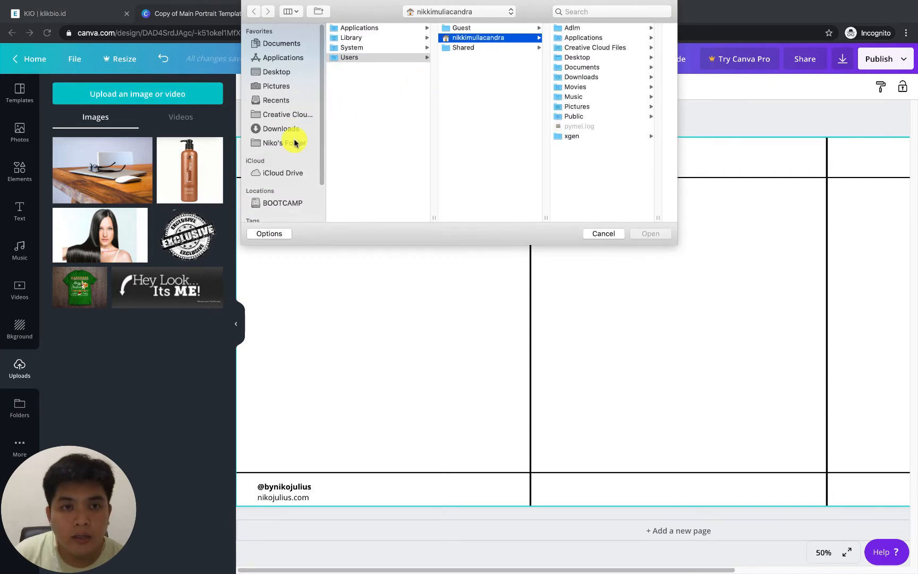
click(294, 143)
double_click(363, 69)
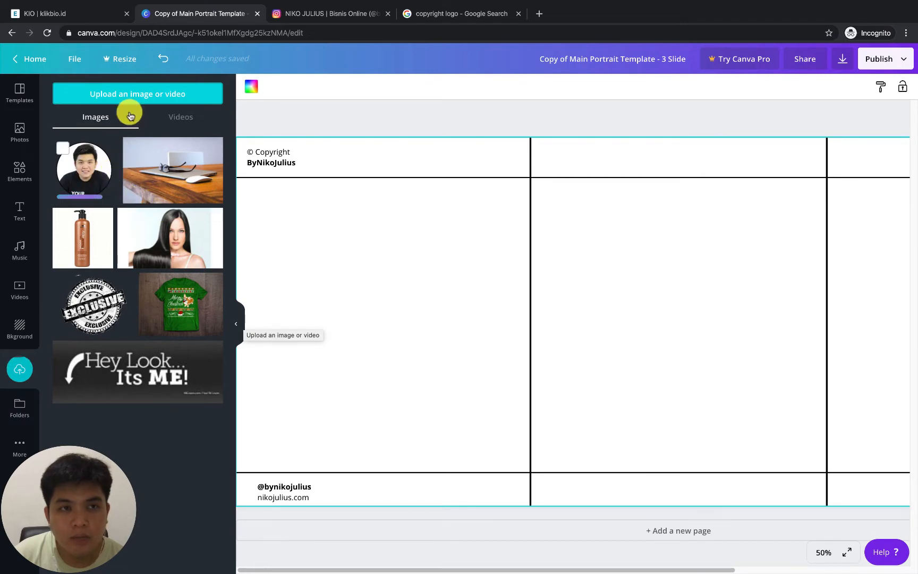
Compare with the profile picture on the Instagram page, and insert the uploaded circular photo on the second slide
click(318, 15)
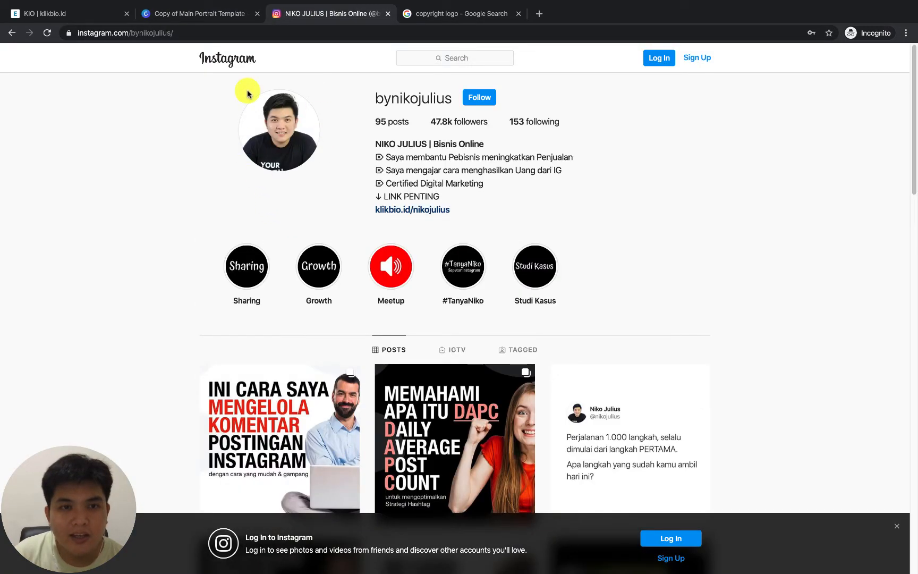
click(201, 15)
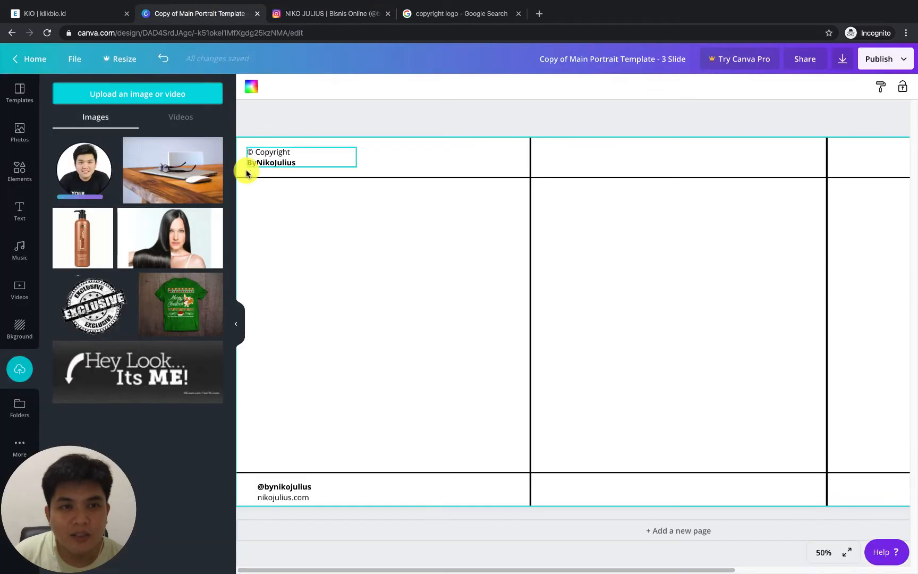
click(82, 170)
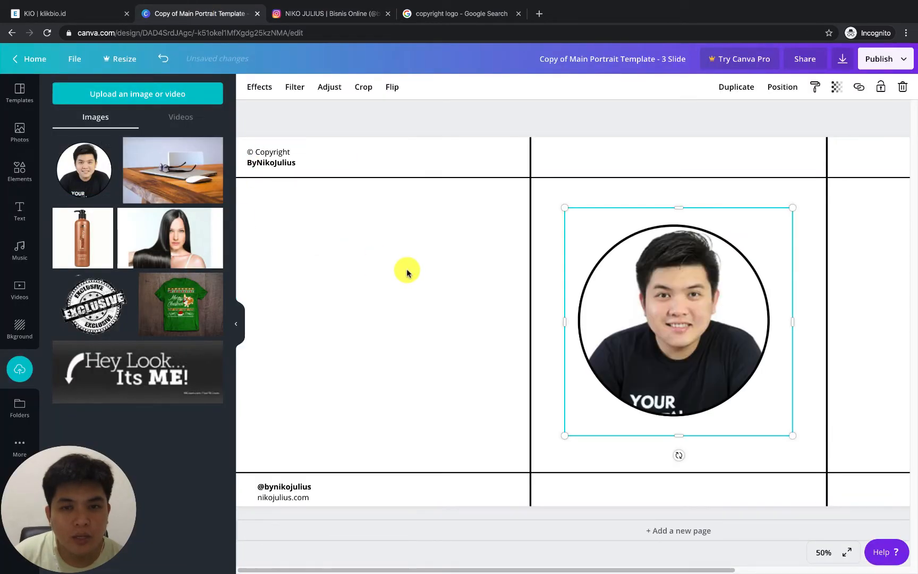
click(409, 270)
click(239, 324)
click(535, 297)
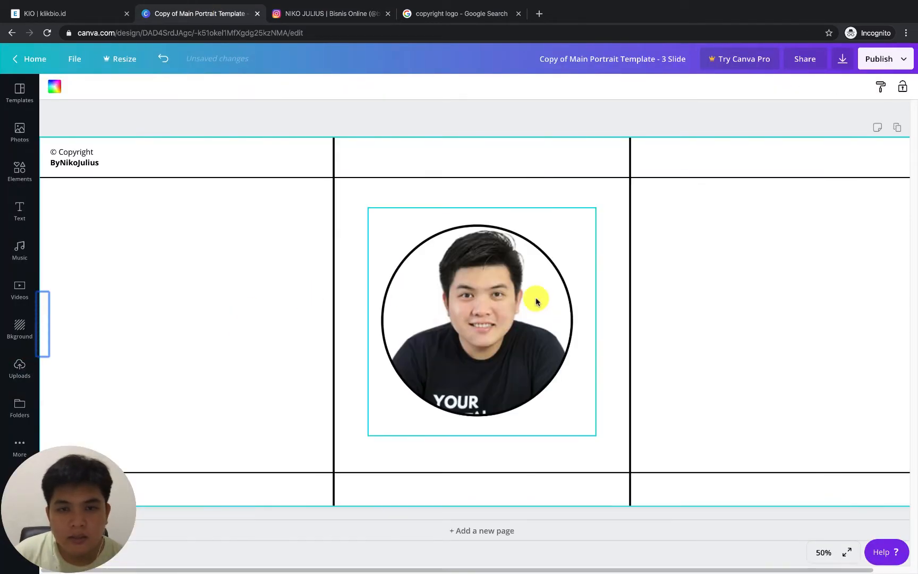
Shrink the profile photo to icon size and place it with the handle and website text low on the first slide
drag(595, 204, 101, 436)
drag(132, 485, 139, 435)
click(164, 398)
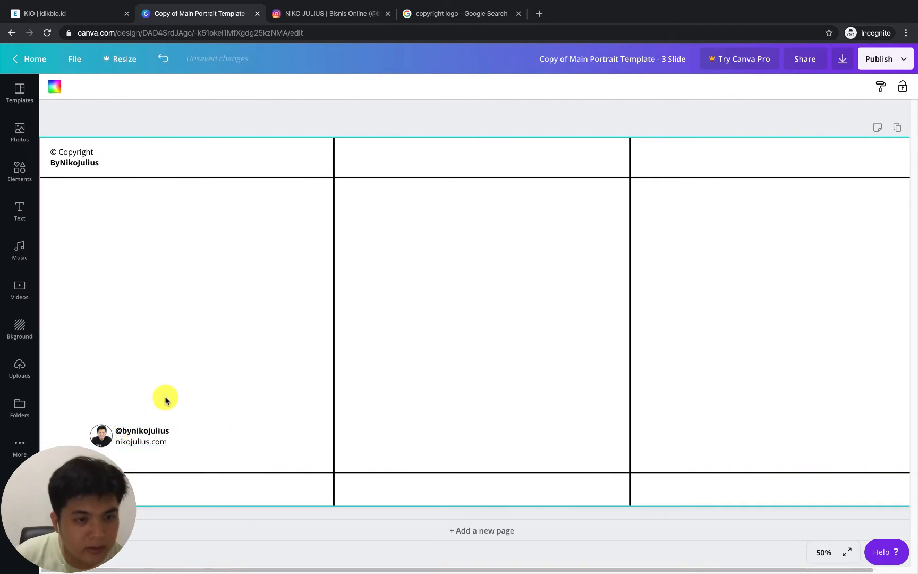
drag(99, 407, 160, 410)
right_click(161, 410)
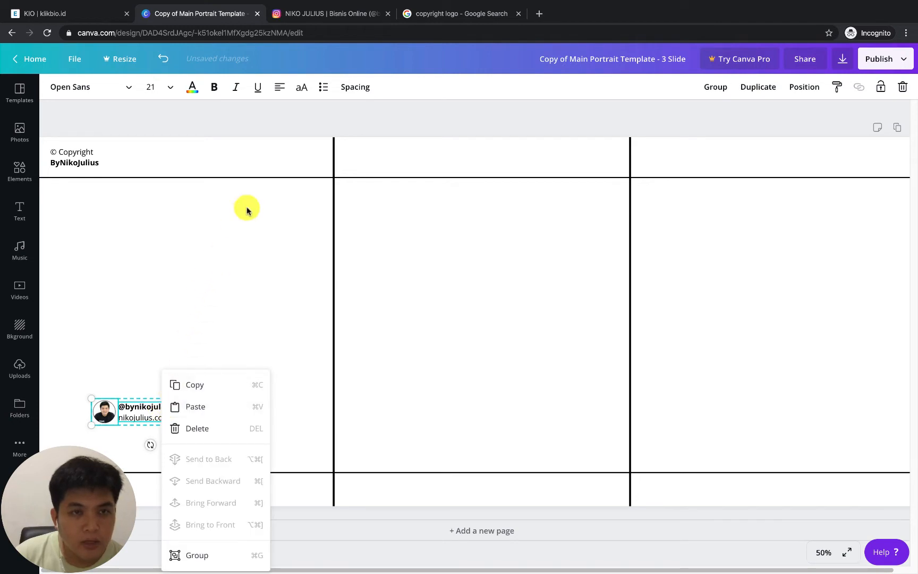
click(134, 395)
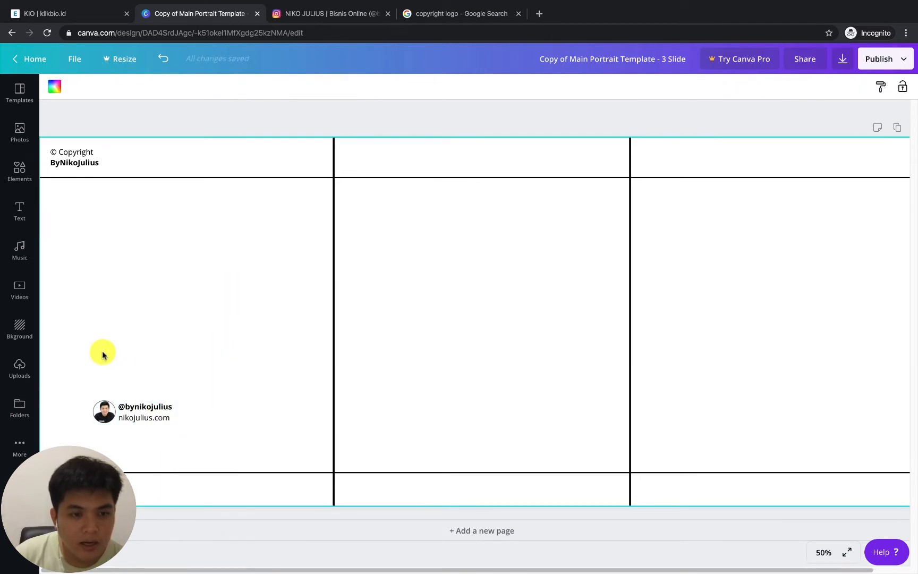
Shrink the profile photo slightly and centre it vertically on the two lines of contact text
drag(91, 362, 159, 406)
click(166, 369)
click(148, 406)
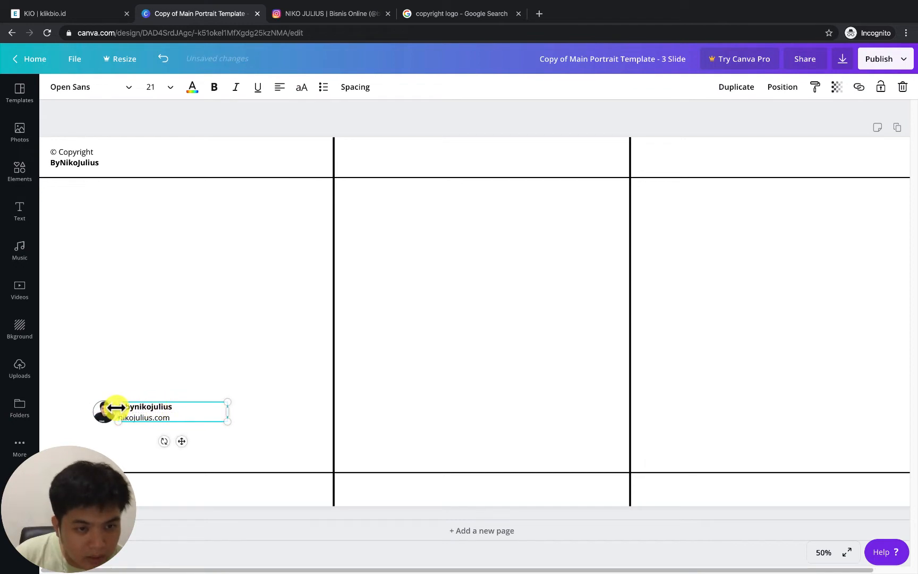
click(89, 415)
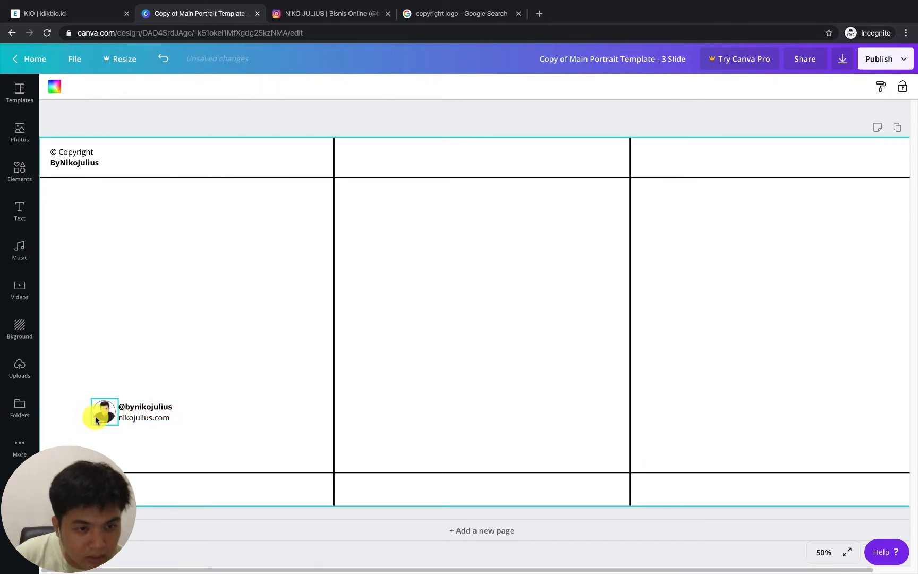
mouse_move(96, 419)
mouse_down()
mouse_move(108, 399)
mouse_move(106, 412)
mouse_up()
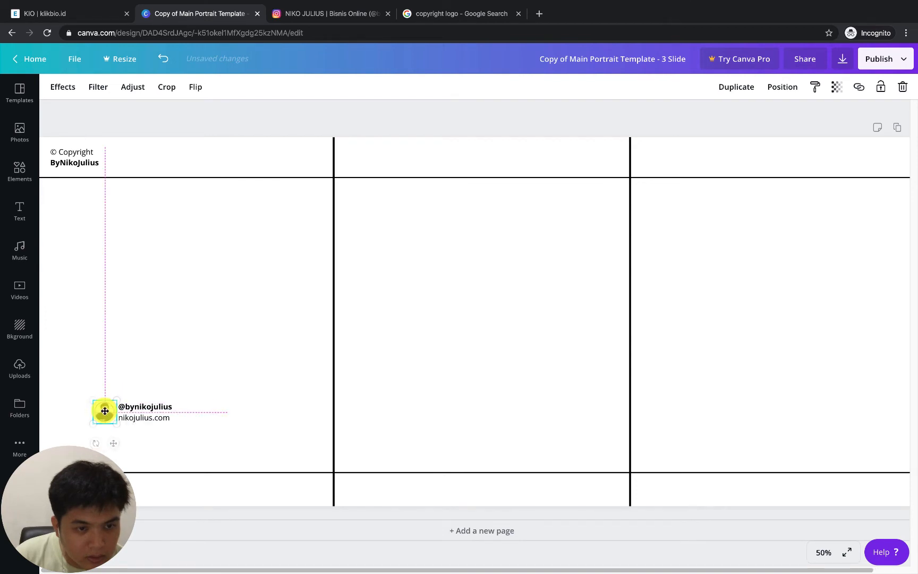
click(156, 362)
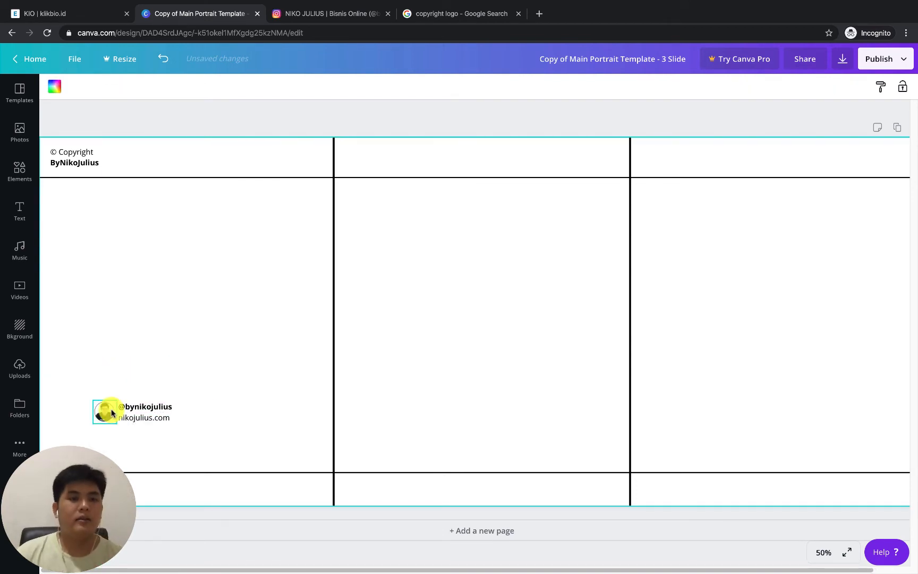
Shift the profile photo slightly left and bring the contact text directly against its edge, vertically centred
click(104, 408)
drag(94, 398, 100, 411)
click(136, 370)
click(155, 416)
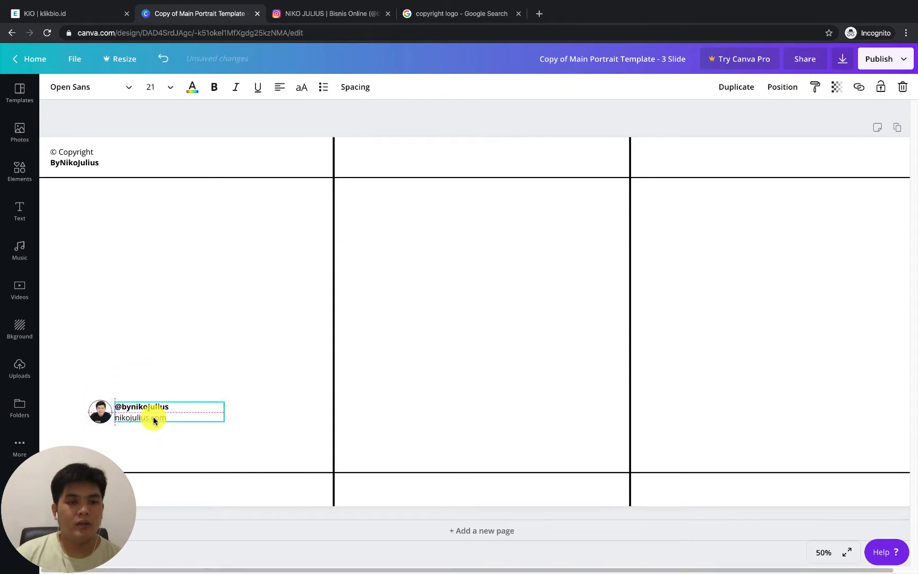
click(161, 372)
Narrow the contact text box to fit its two lines and group it with the profile photo
drag(97, 371, 139, 418)
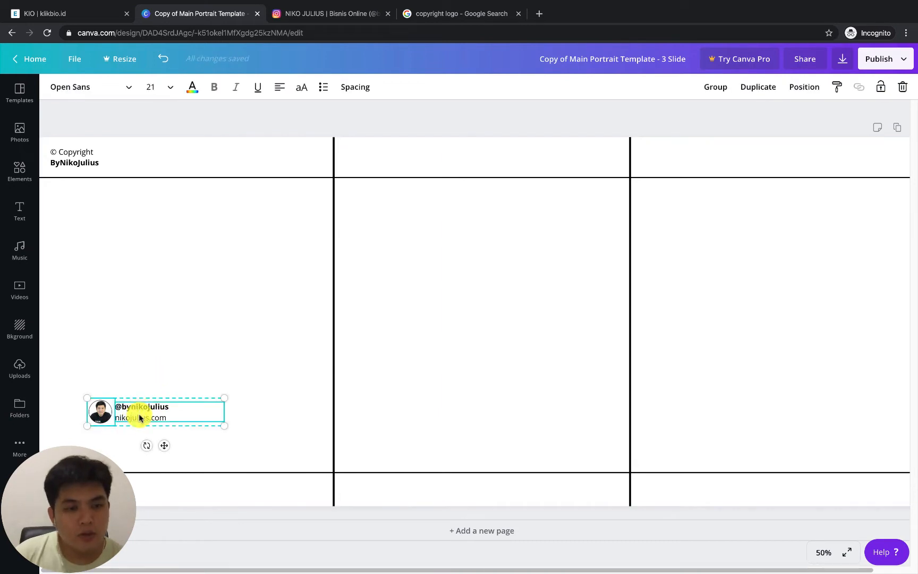
right_click(139, 418)
click(107, 338)
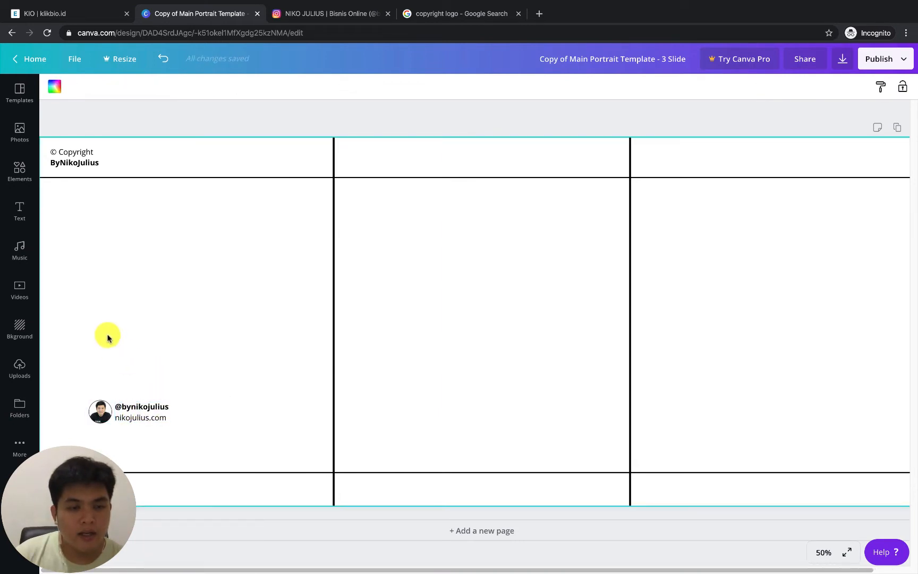
drag(107, 337, 133, 408)
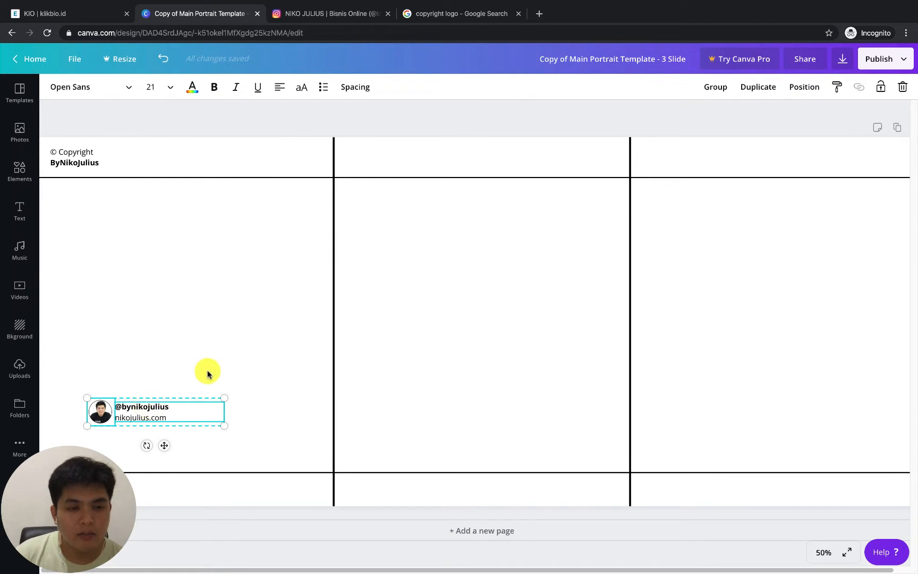
click(162, 411)
drag(225, 411, 182, 413)
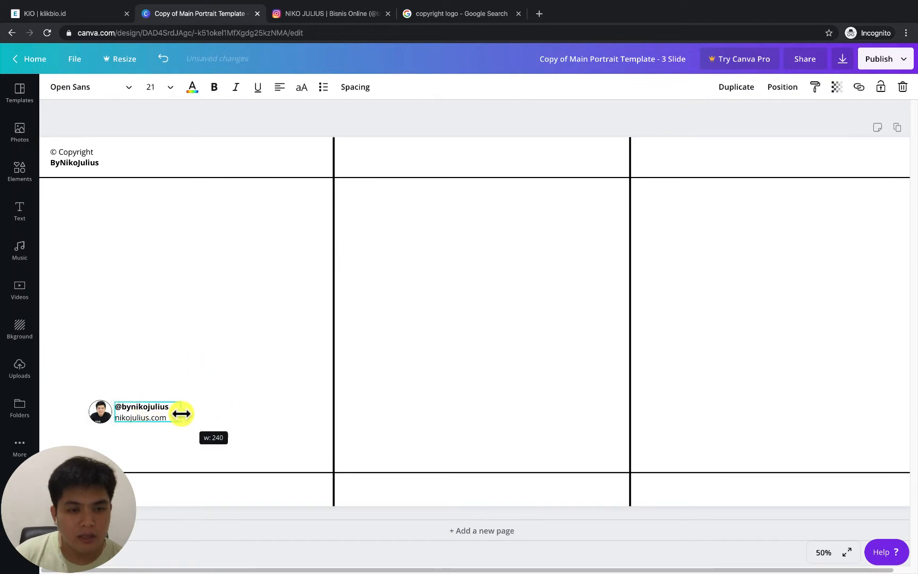
drag(109, 381, 148, 416)
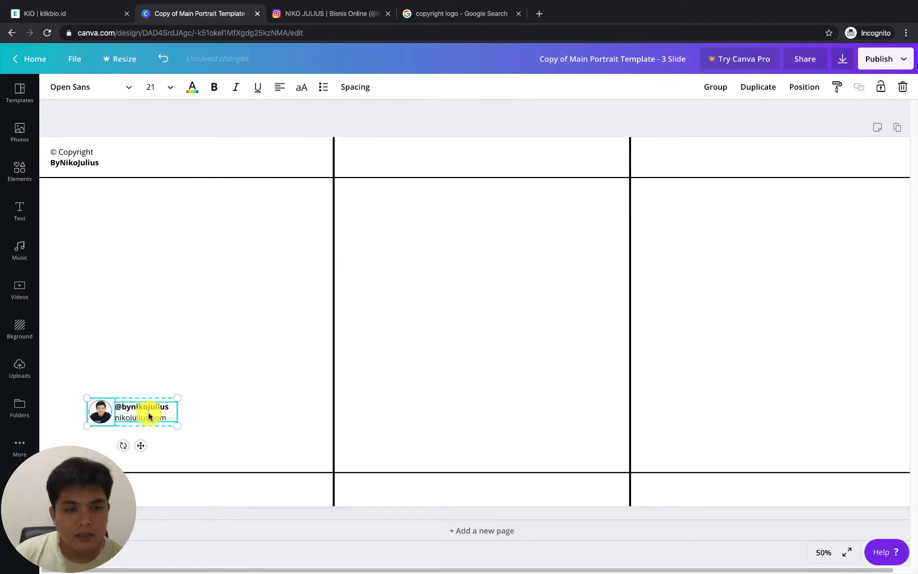
right_click(149, 416)
click(184, 552)
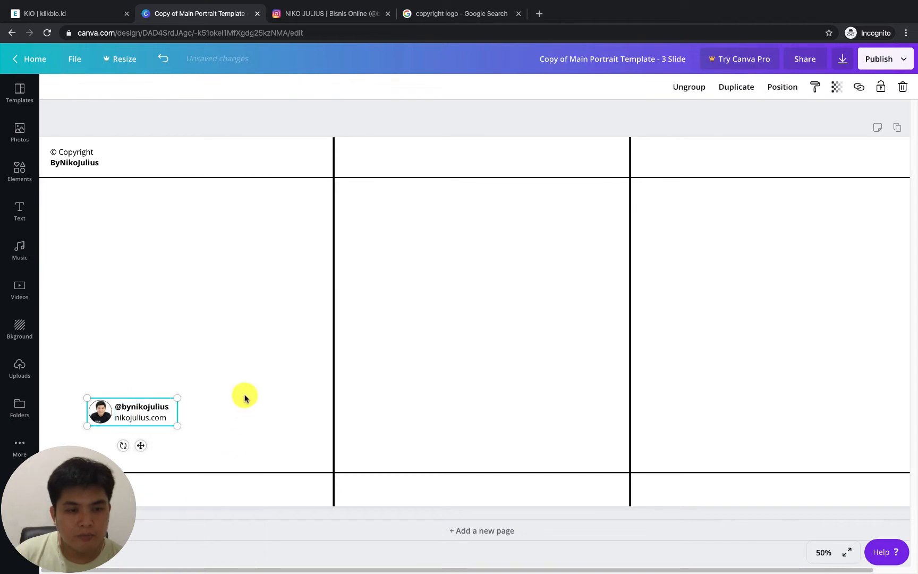
Move the grouped photo and contact text into the first slide's bottom margin, left-aligned with the copyright text
click(145, 429)
drag(140, 423, 94, 497)
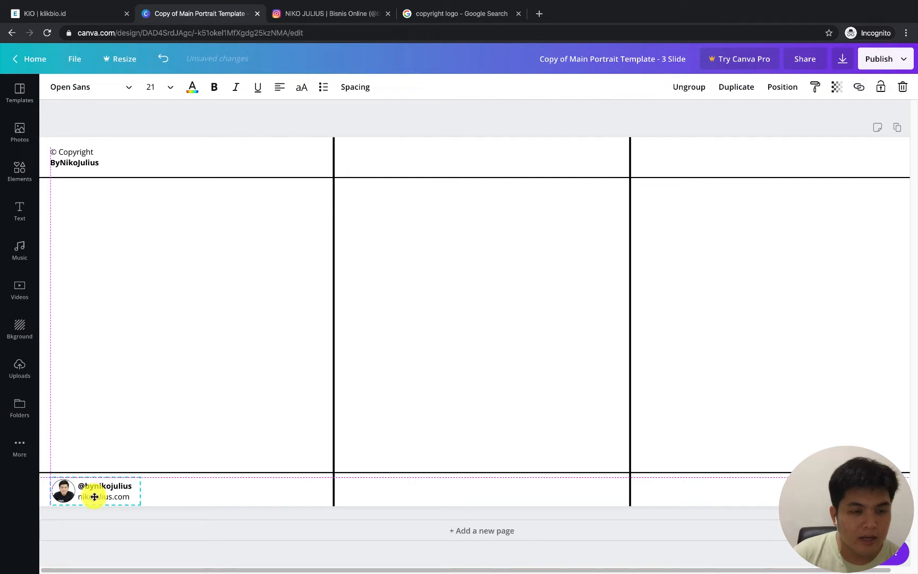
click(96, 455)
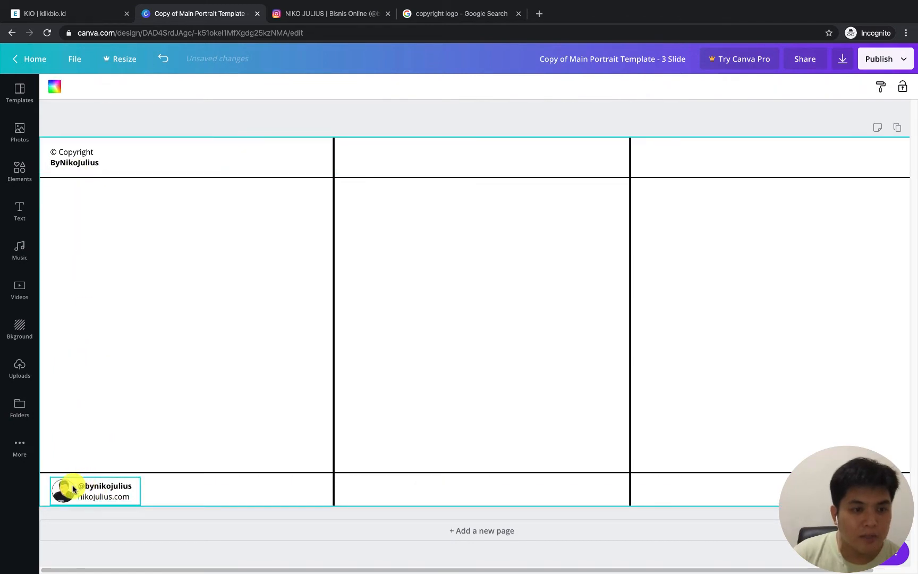
drag(70, 487, 75, 486)
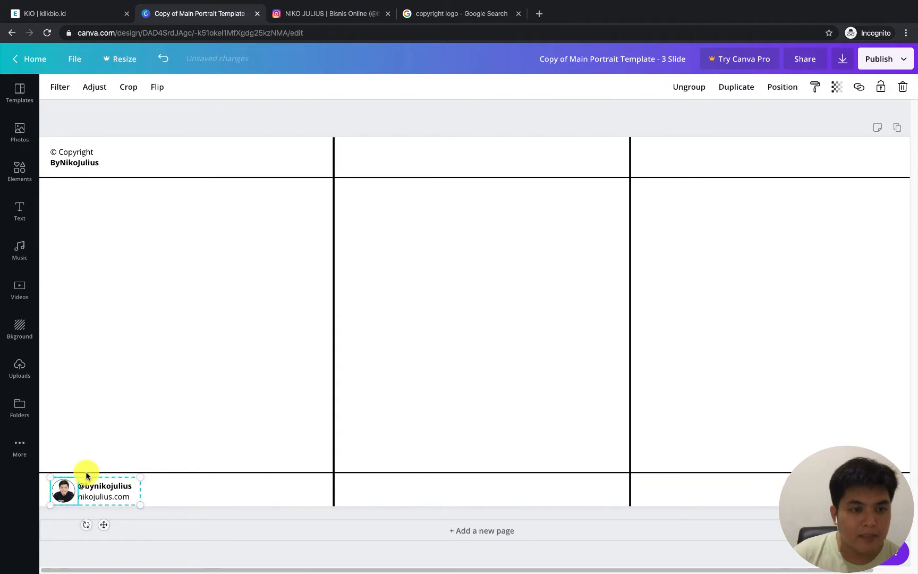
click(130, 415)
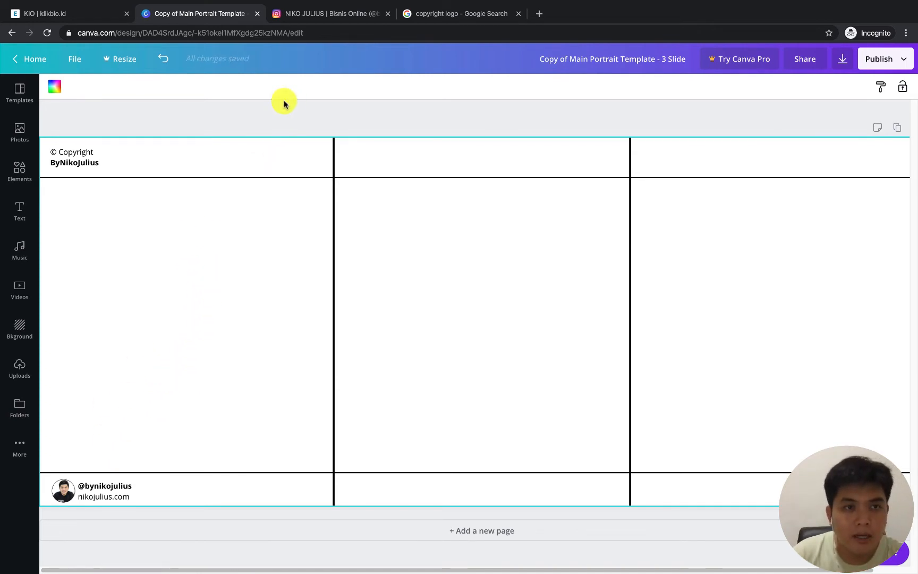
Add a subheading on the first slide, replace its placeholder with ".N" and make it bold
click(19, 210)
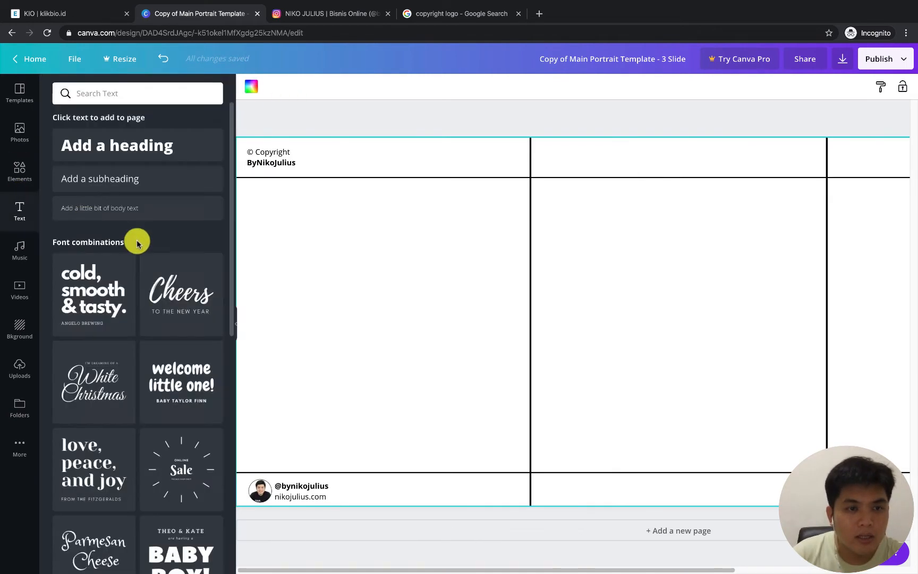
click(122, 186)
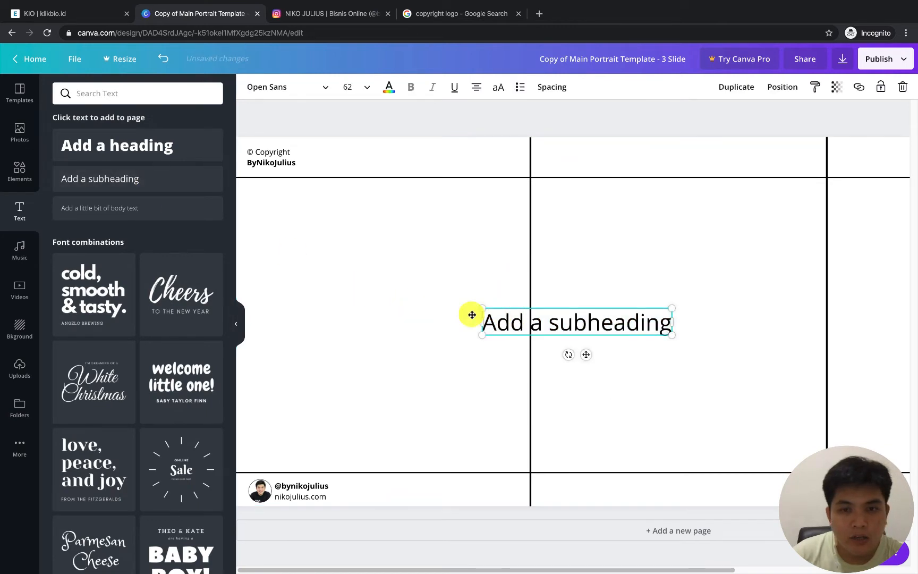
drag(483, 315, 432, 304)
double_click(431, 302)
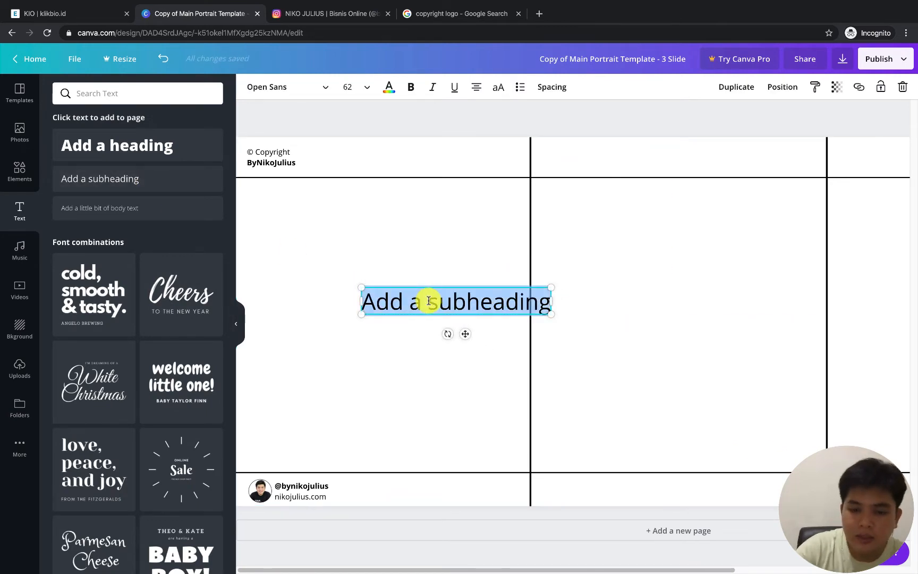
key(BackSpace)
key(ctrl+a)
key(ctrl+b)
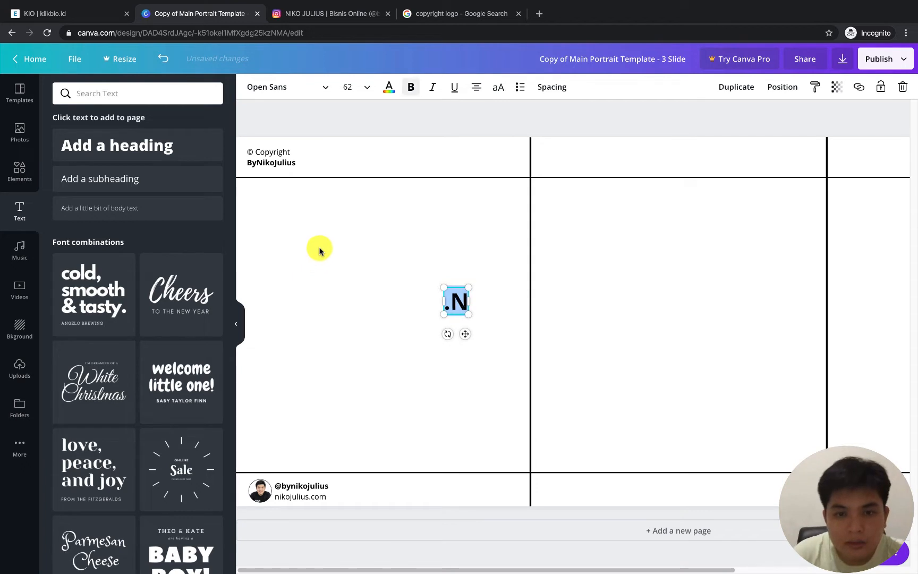
Move the ".N" text to the right end of the first slide's top margin and colour its dot red
click(316, 224)
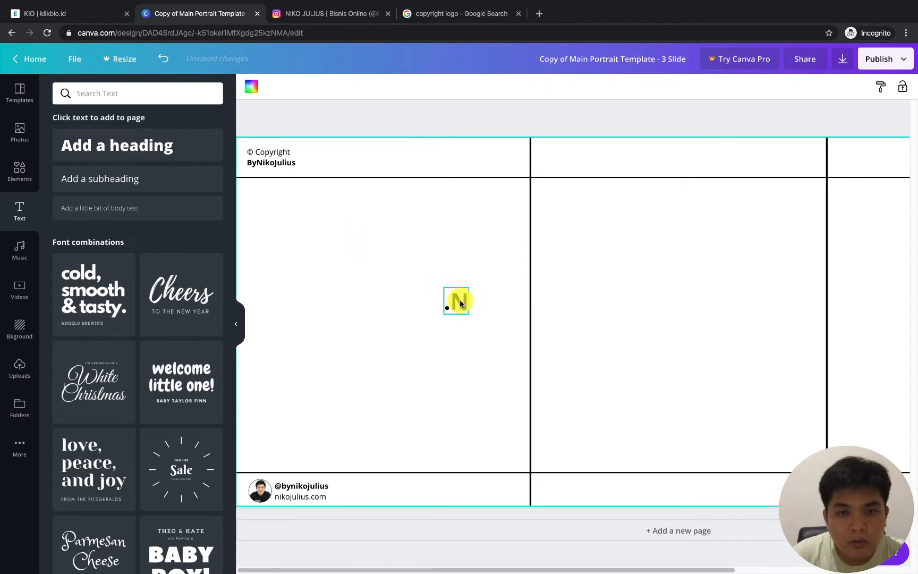
drag(460, 303, 514, 153)
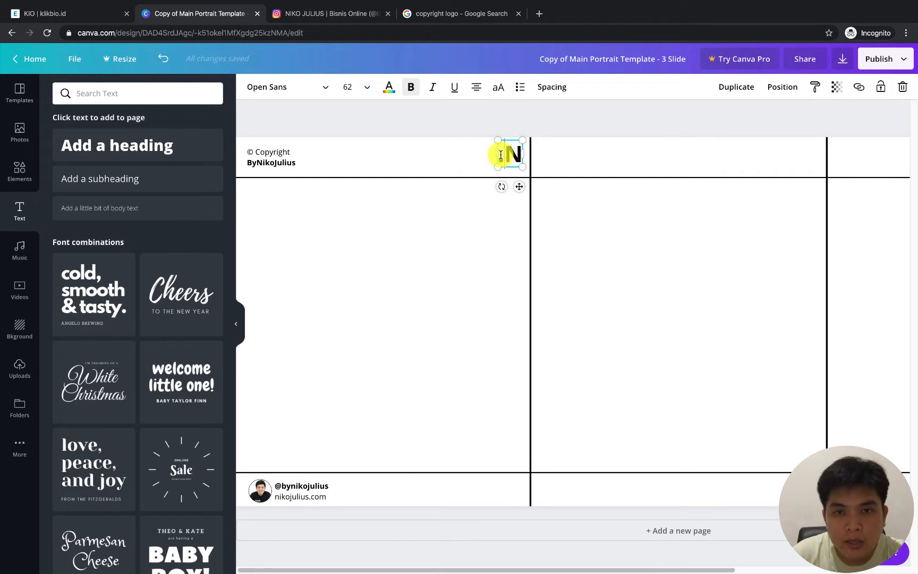
click(389, 88)
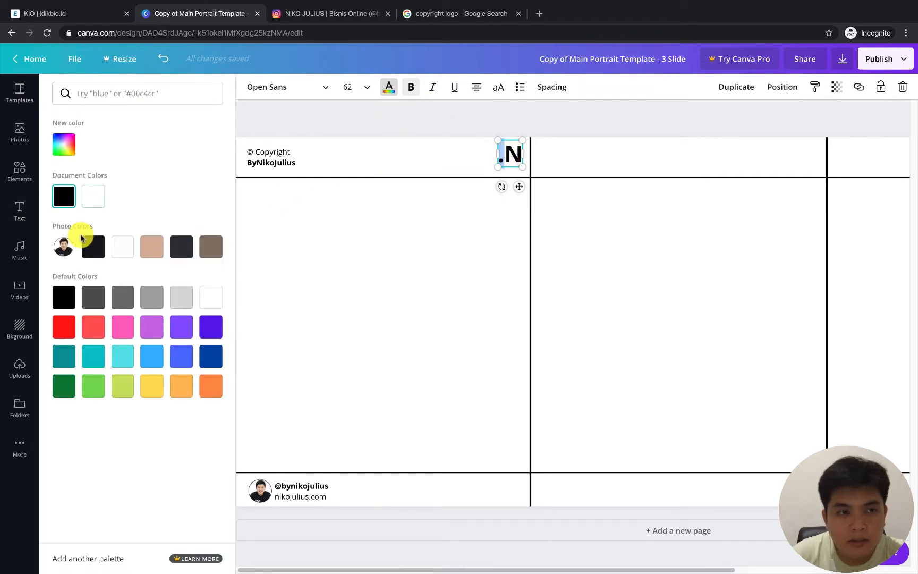
click(64, 325)
click(405, 240)
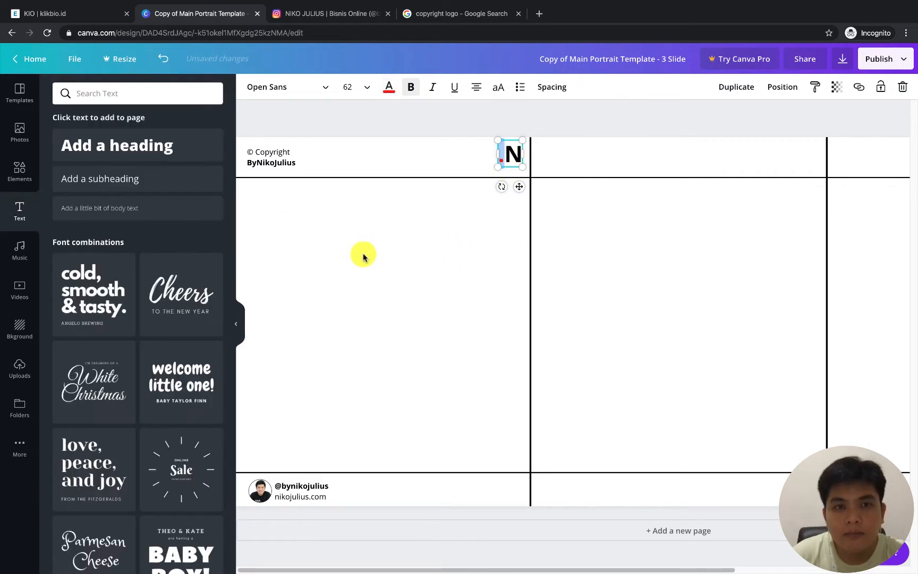
Set the ".N" text to size 48 and reposition it vertically centred within the first slide's top margin
click(364, 86)
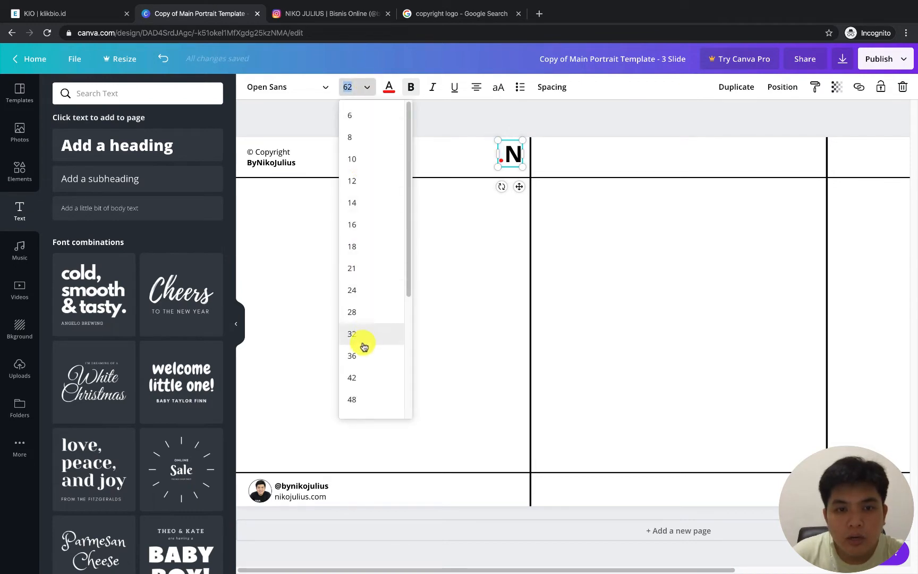
click(355, 377)
click(460, 261)
drag(511, 151, 512, 158)
click(353, 89)
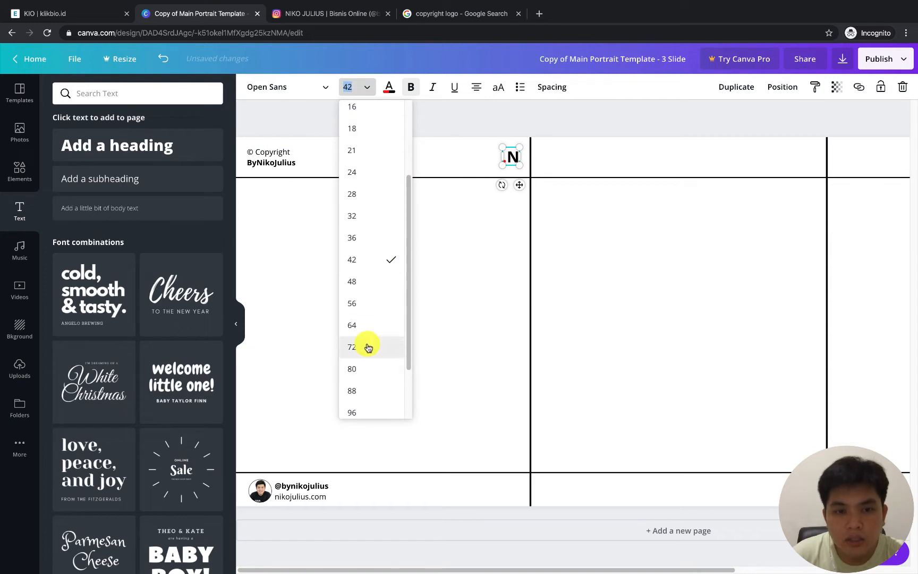
click(364, 284)
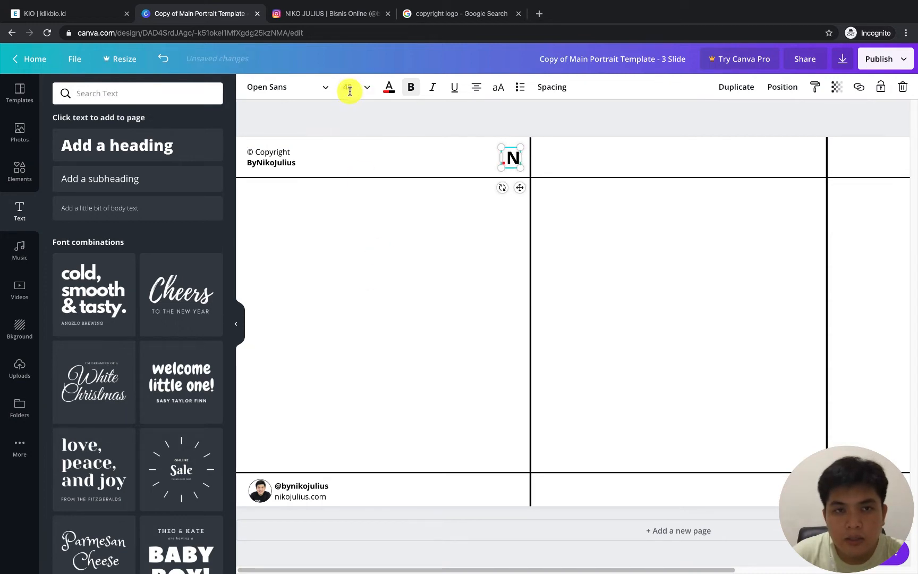
click(349, 90)
click(512, 205)
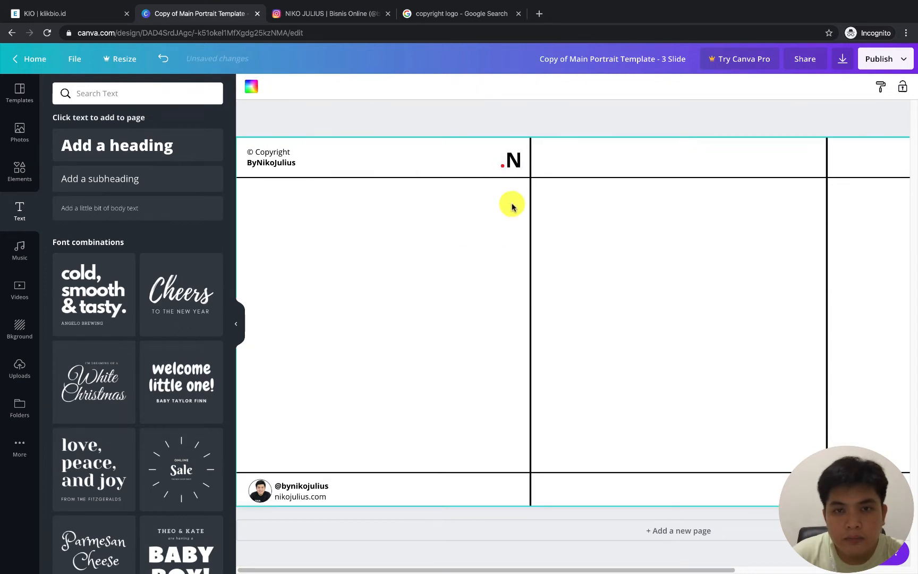
click(513, 155)
click(469, 245)
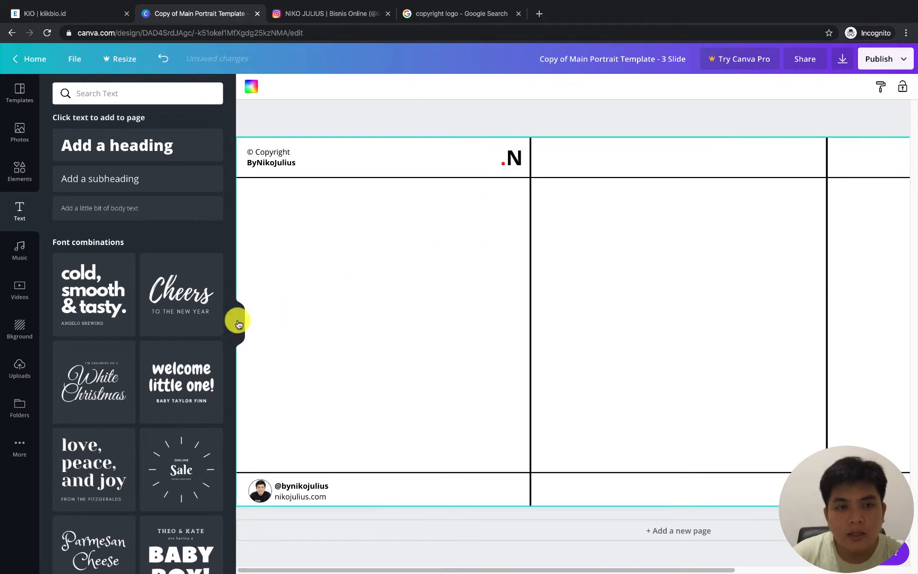
Check the font size of the copyright text on the first slide
click(238, 323)
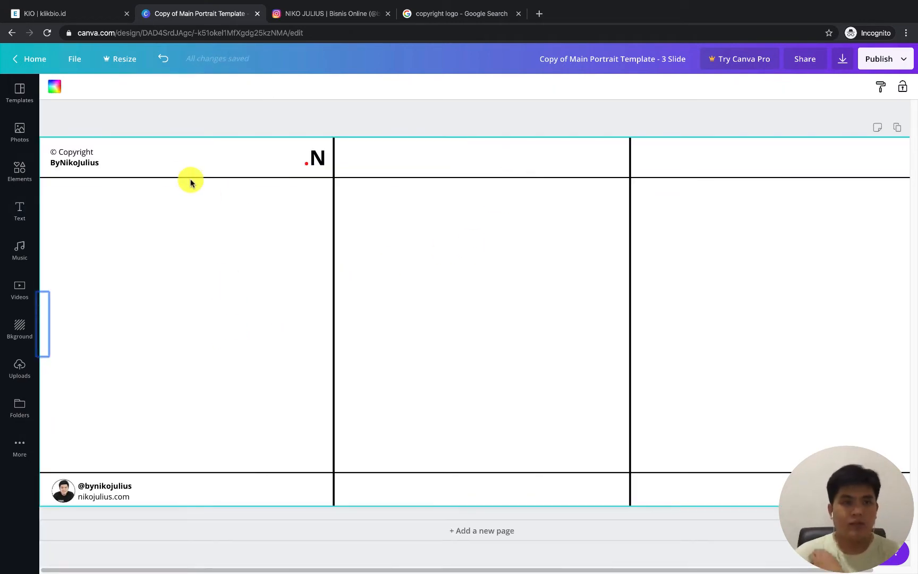
click(79, 157)
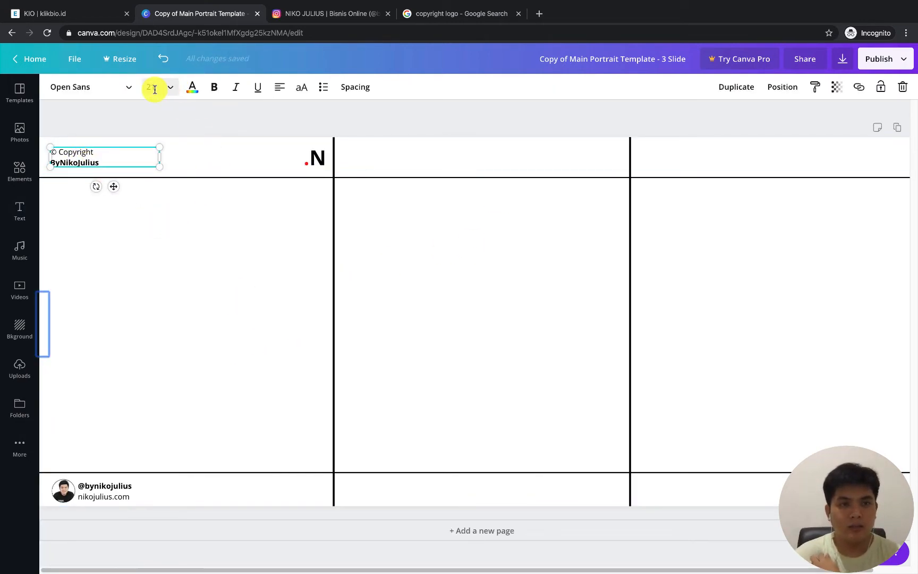
click(230, 245)
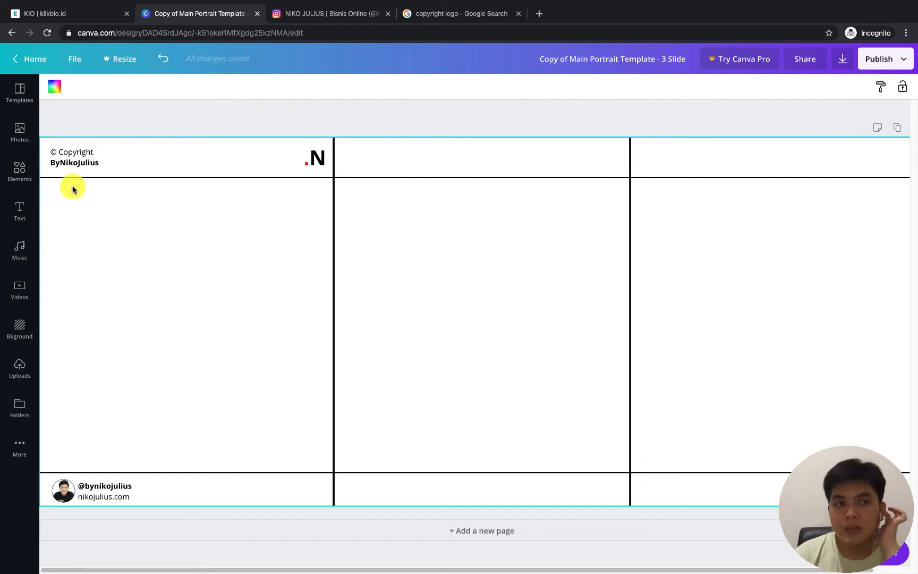
Add a rounded square from the Shapes collection and stretch it into a wide, low bar across the first two slides
click(25, 173)
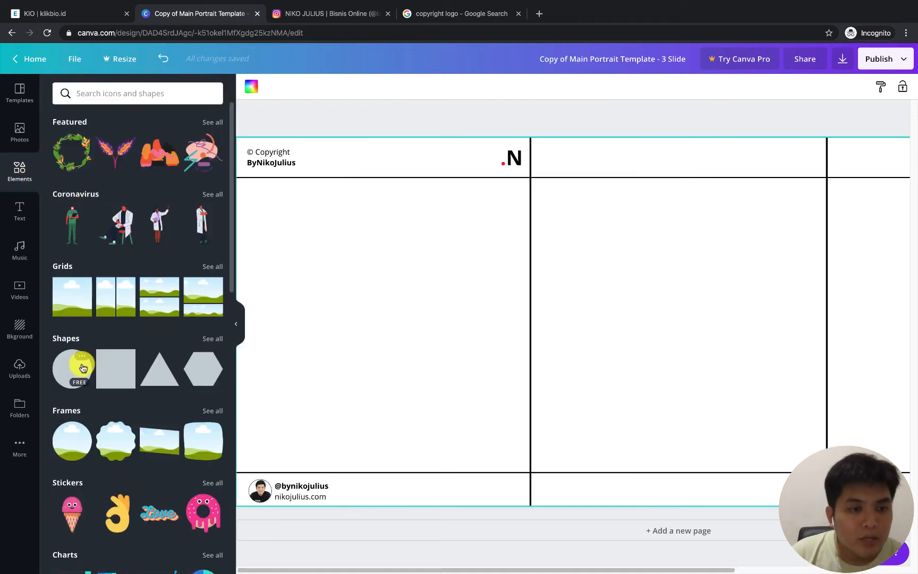
click(215, 339)
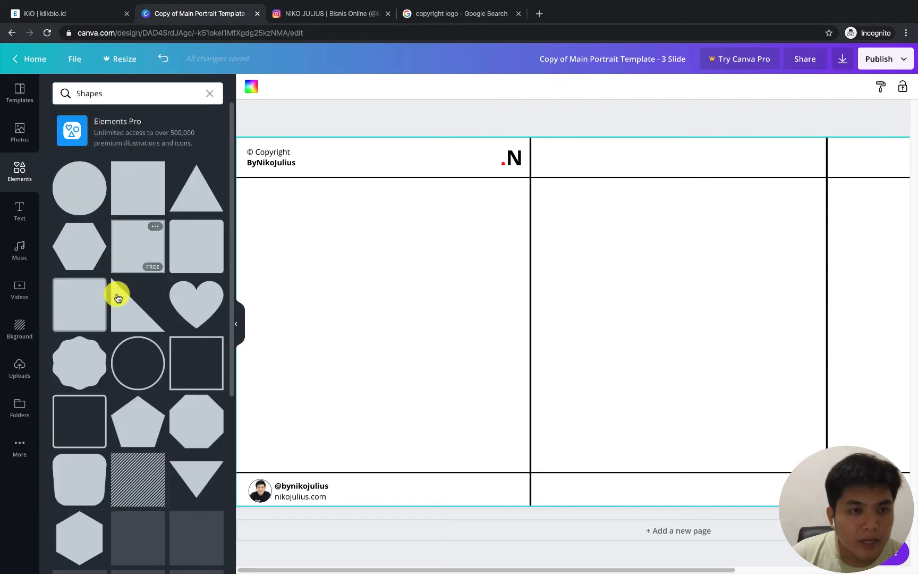
click(197, 242)
drag(536, 320, 409, 321)
drag(614, 176, 483, 320)
click(458, 319)
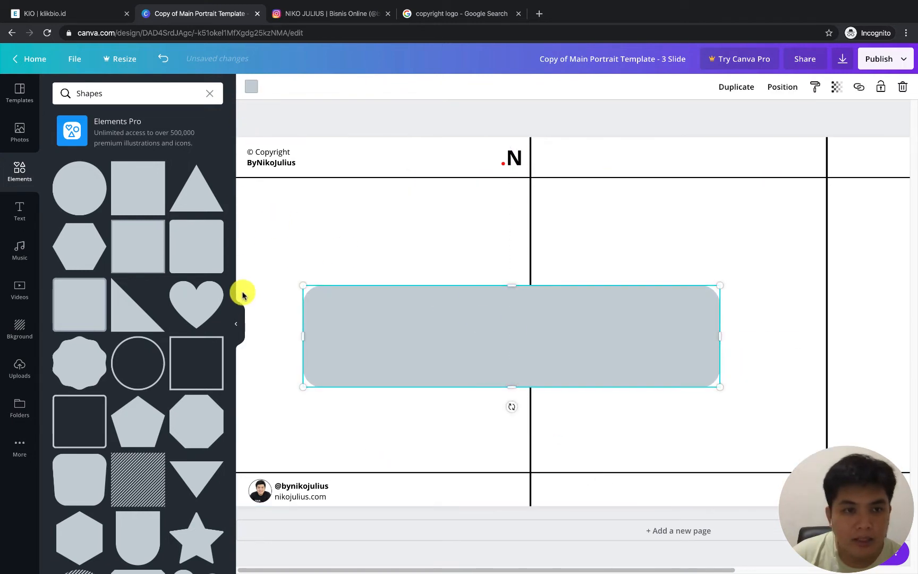
click(236, 322)
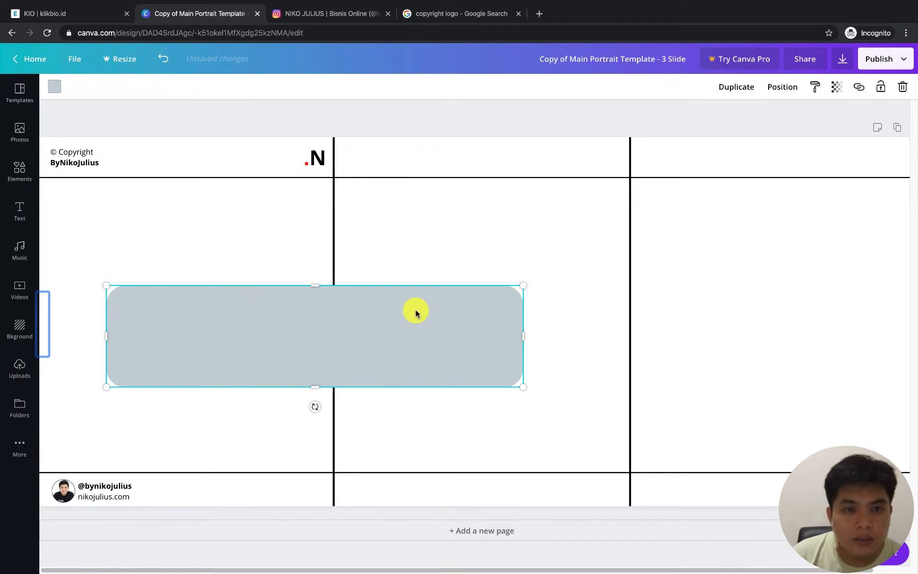
Recolour the rounded bar to the custom dark blue #1d4479
click(56, 88)
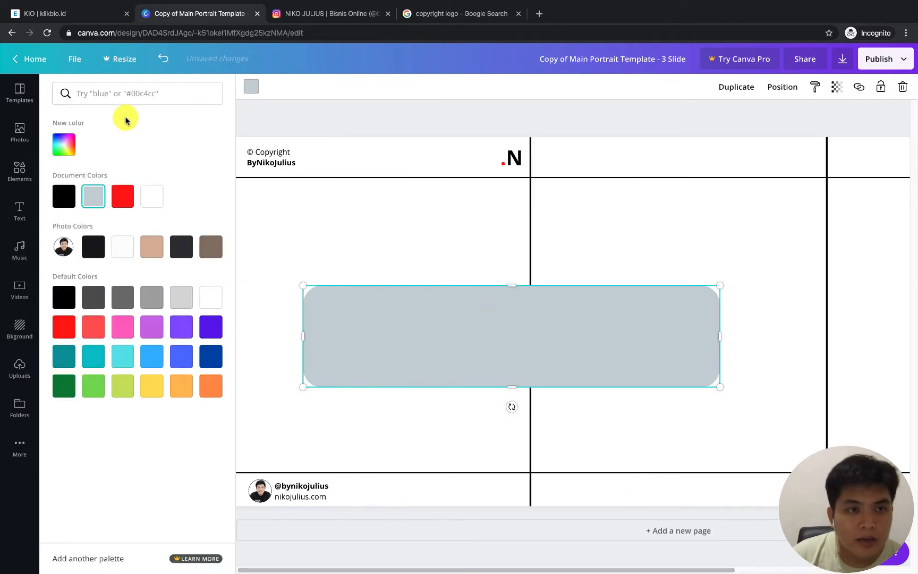
click(205, 357)
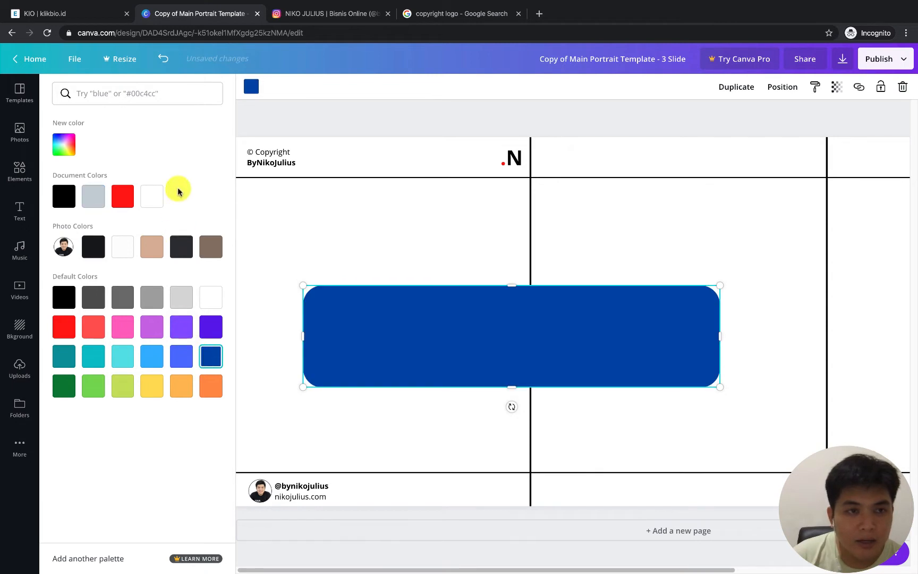
click(75, 144)
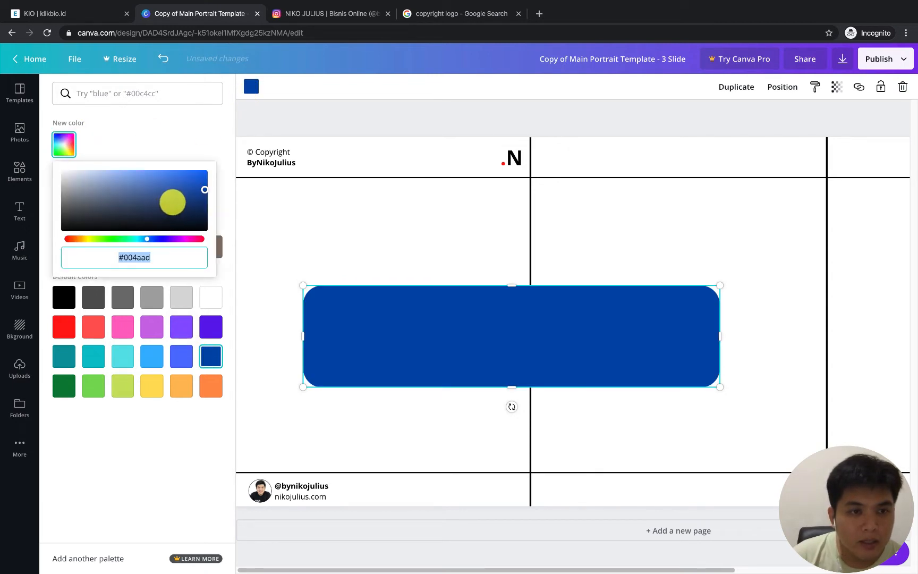
drag(173, 199, 178, 200)
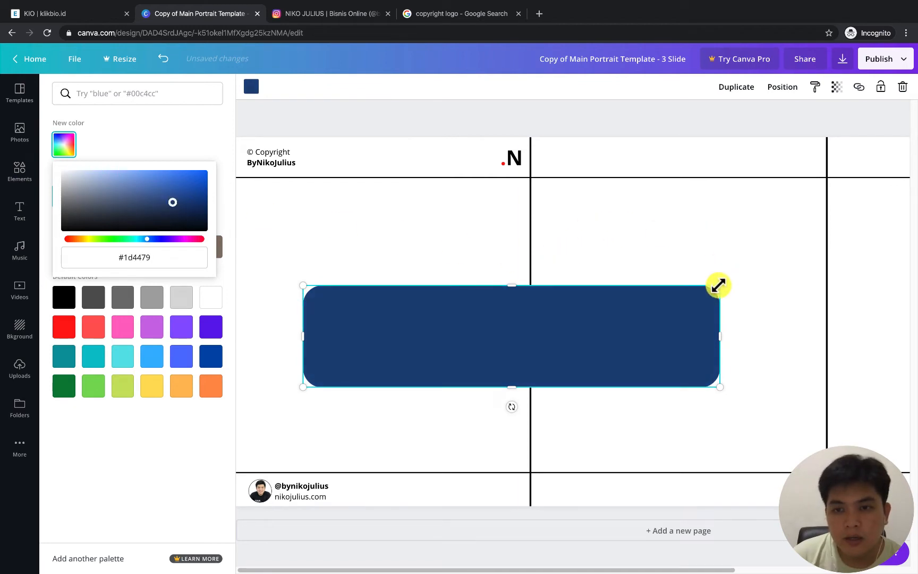
Shrink the blue bar to button size and move it to the right end of the first slide's bottom margin
drag(718, 285, 374, 377)
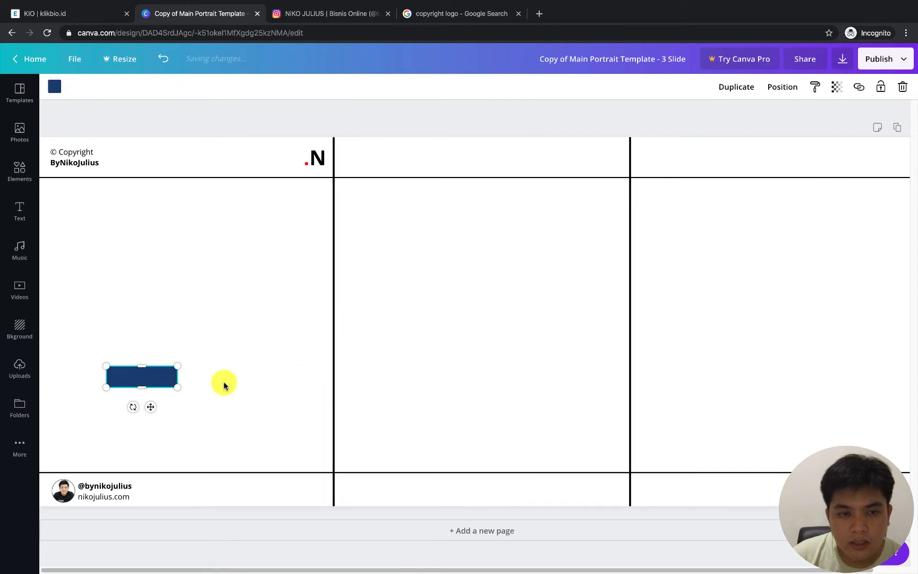
drag(158, 375, 262, 489)
click(273, 401)
click(292, 486)
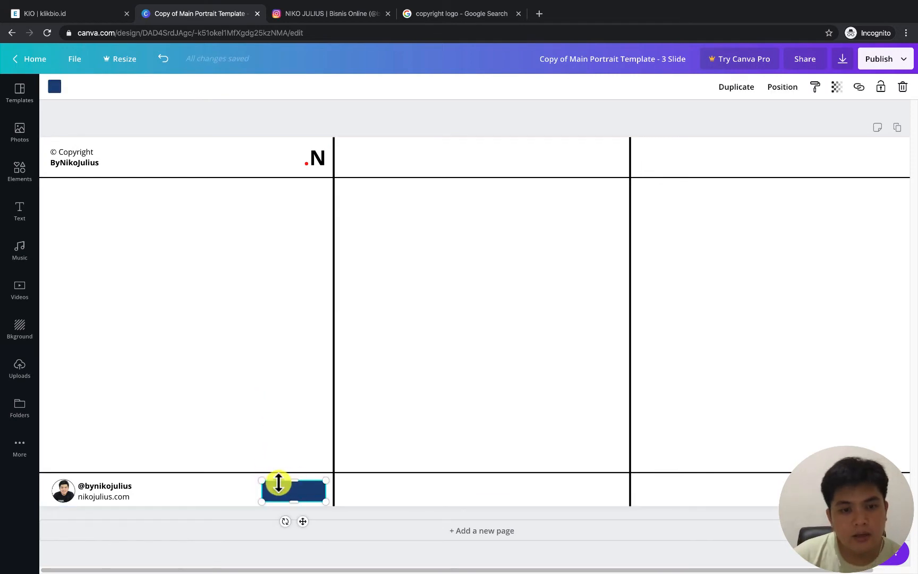
Fine-tune the blue button's size and centre it vertically in the bottom margin, level with the contact details
drag(271, 488, 288, 478)
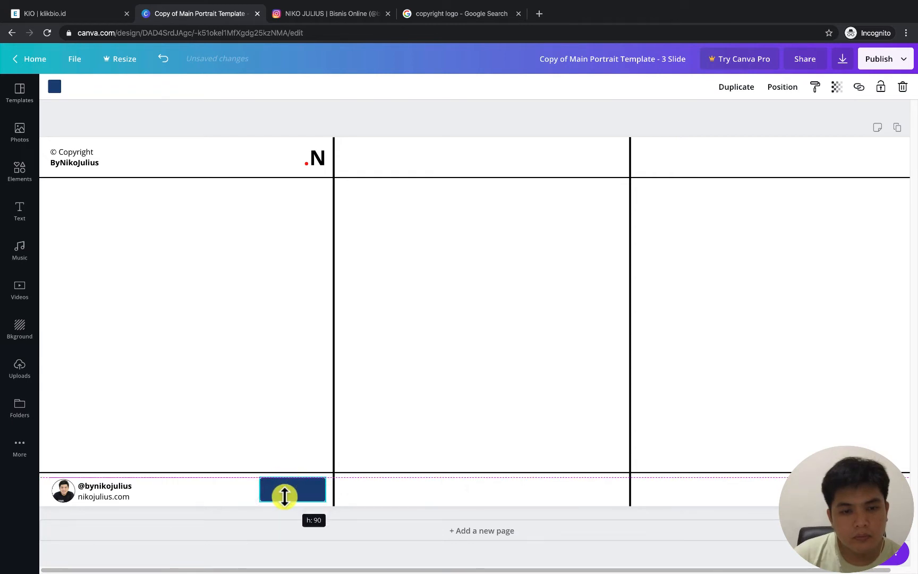
drag(284, 495, 304, 489)
click(302, 400)
click(300, 493)
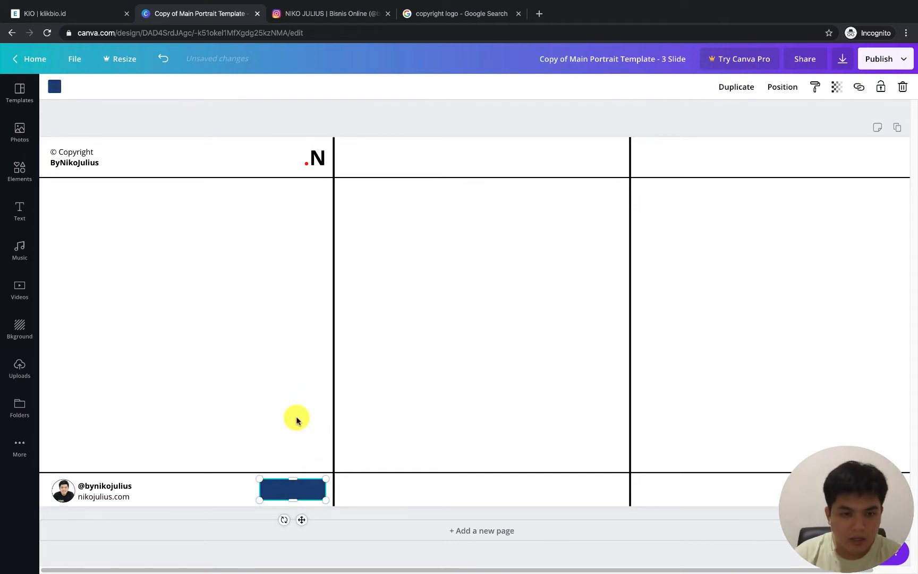
click(295, 417)
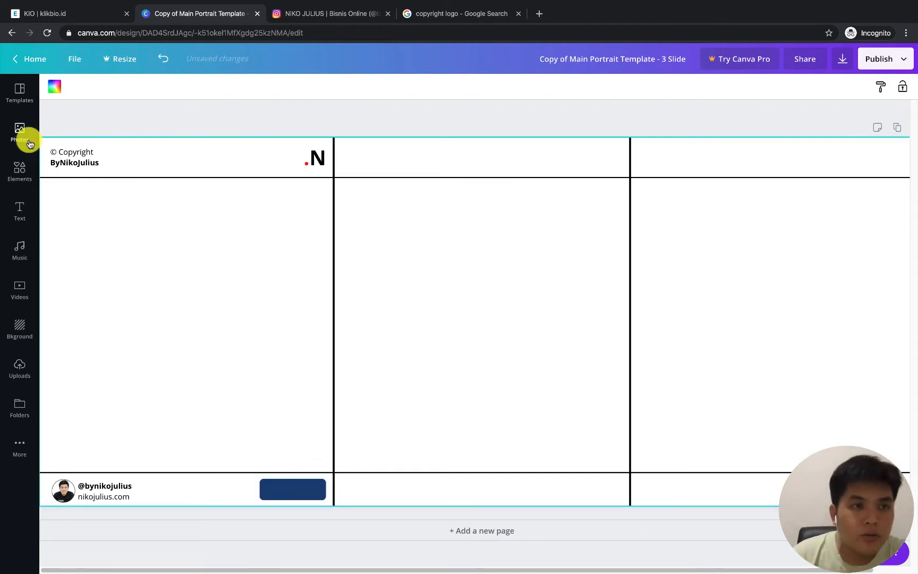
Add a body text reading "Swipe" and place it over the blue button in the first slide's bottom margin
click(21, 212)
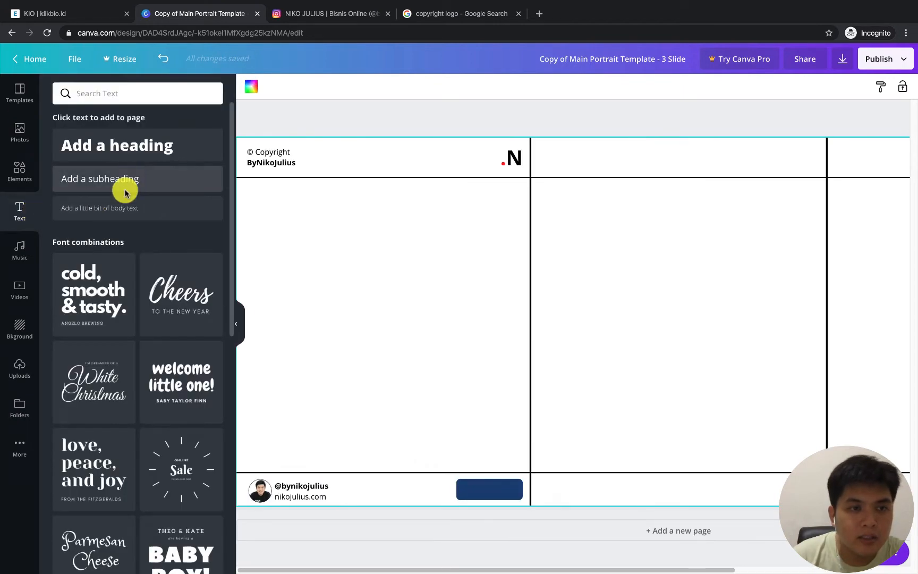
click(118, 207)
click(427, 311)
drag(550, 327, 385, 318)
text(Swipe)
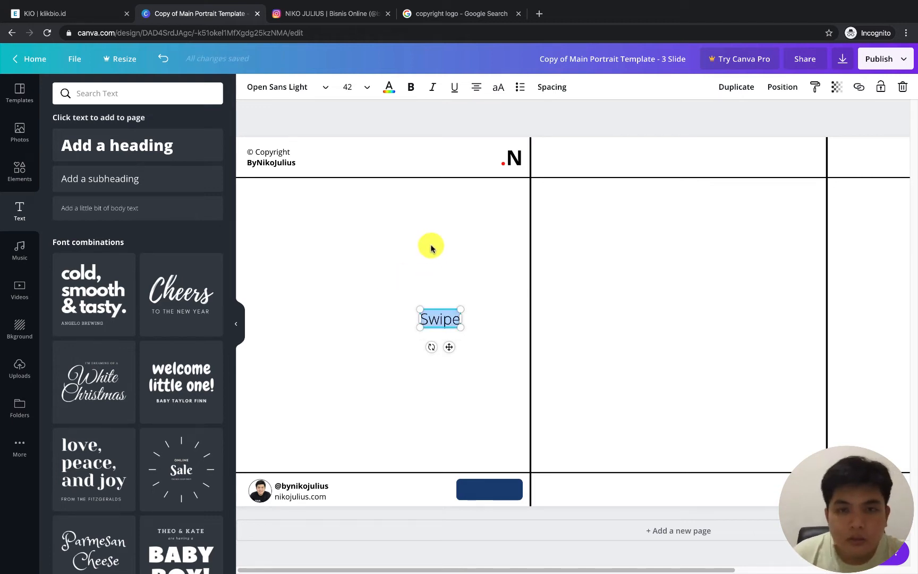
drag(437, 317, 491, 494)
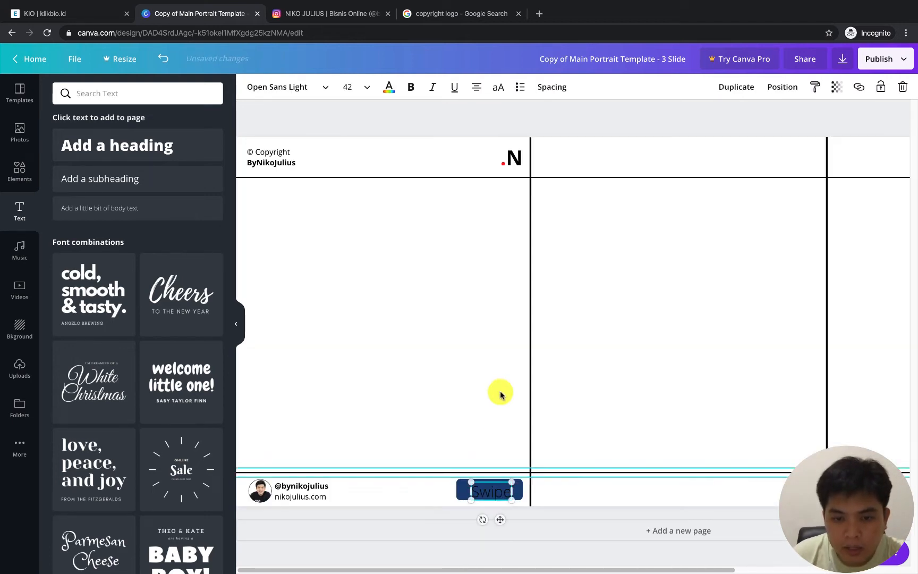
Make the "Swipe" text white and bold, reduce it to size 29, and position it slightly right of centre on the blue button
click(390, 88)
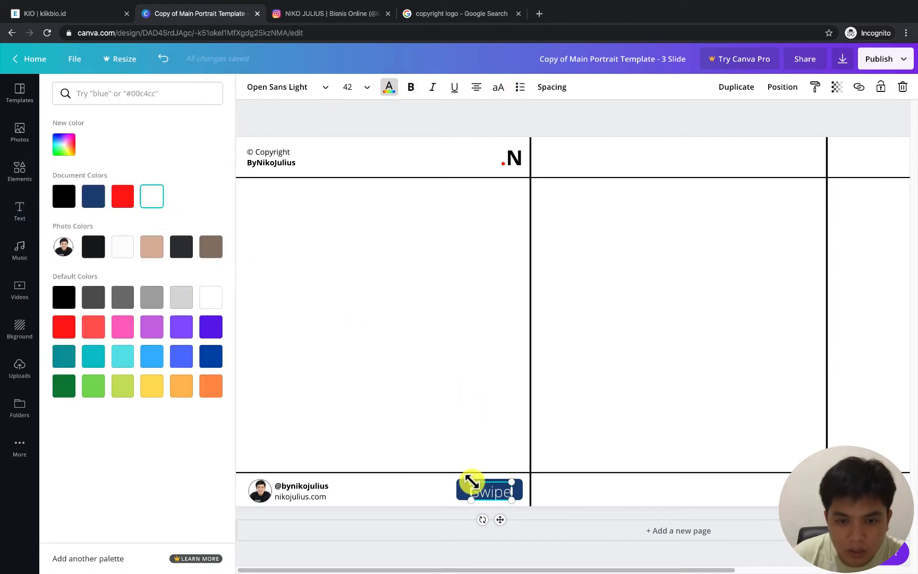
drag(473, 483, 501, 492)
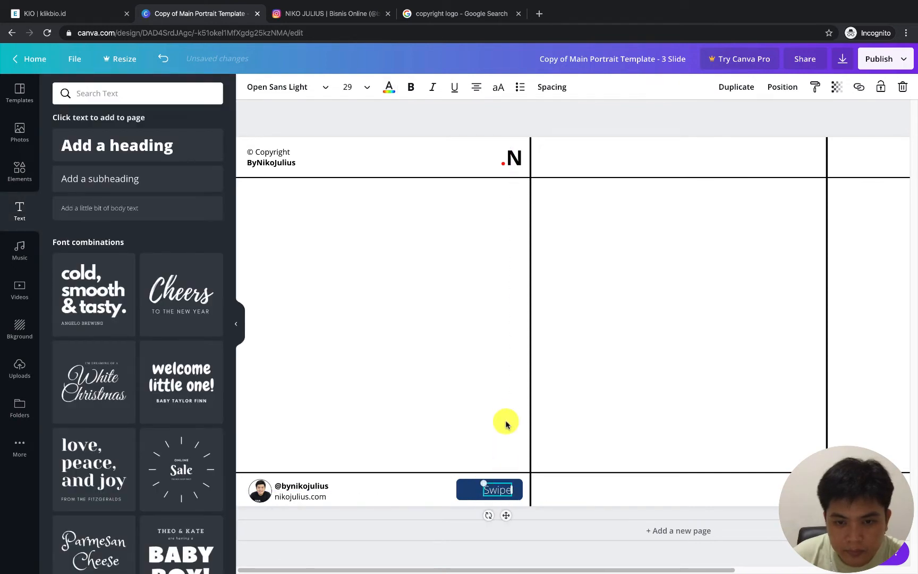
key(super+b)
click(505, 456)
click(502, 490)
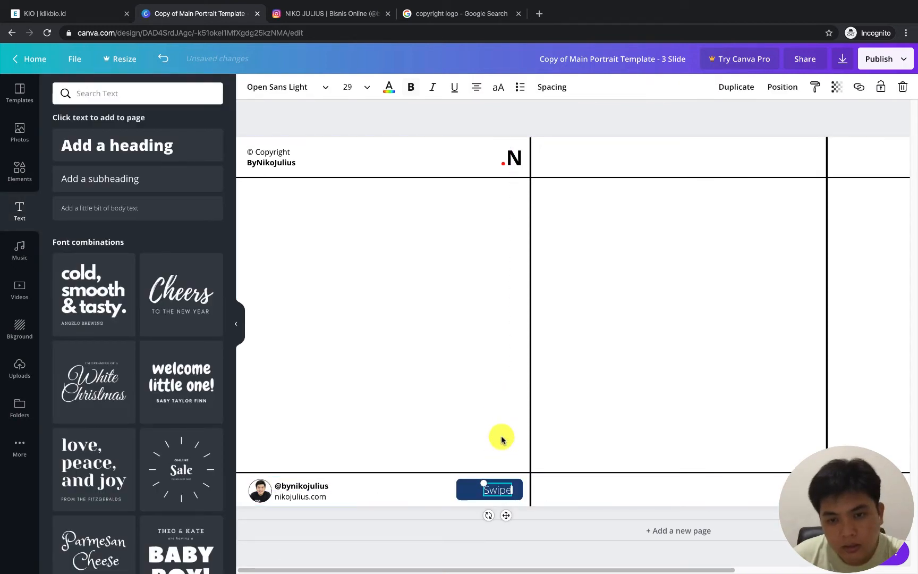
click(500, 433)
drag(497, 490, 495, 491)
click(433, 359)
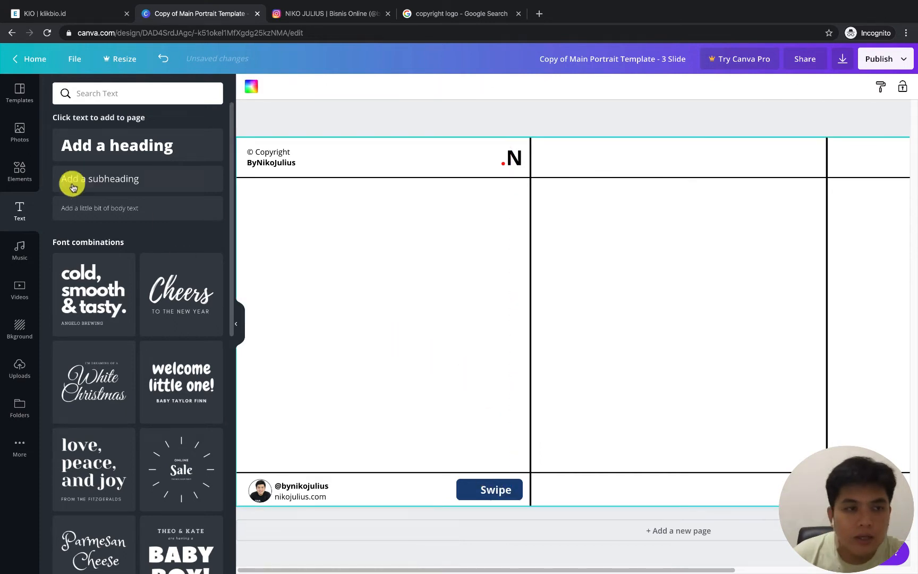
Search the elements for "arrow" and add the straight right-pointing arrow with a solid head to the design
click(21, 167)
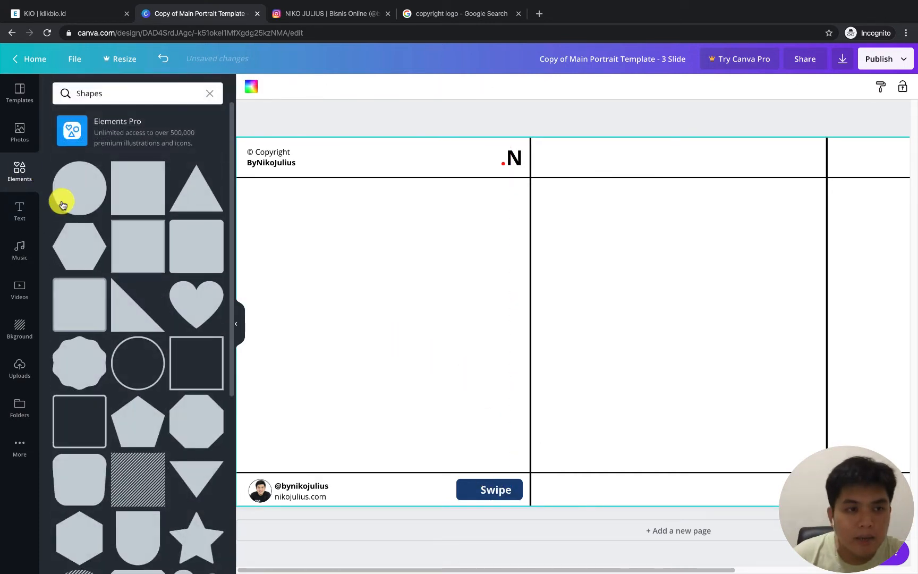
click(206, 96)
scroll(140, 265, down, 7)
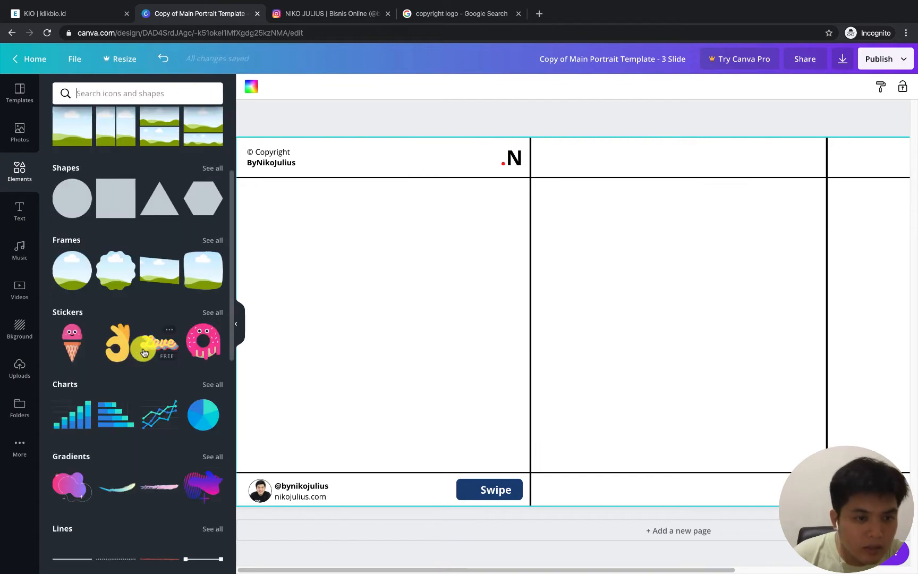
scroll(146, 366, down, 8)
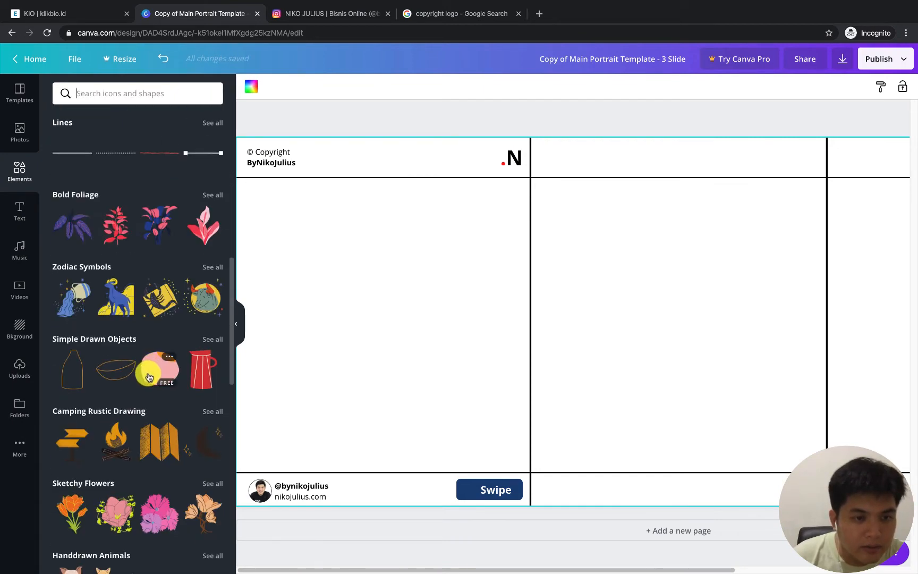
scroll(149, 372, up, 15)
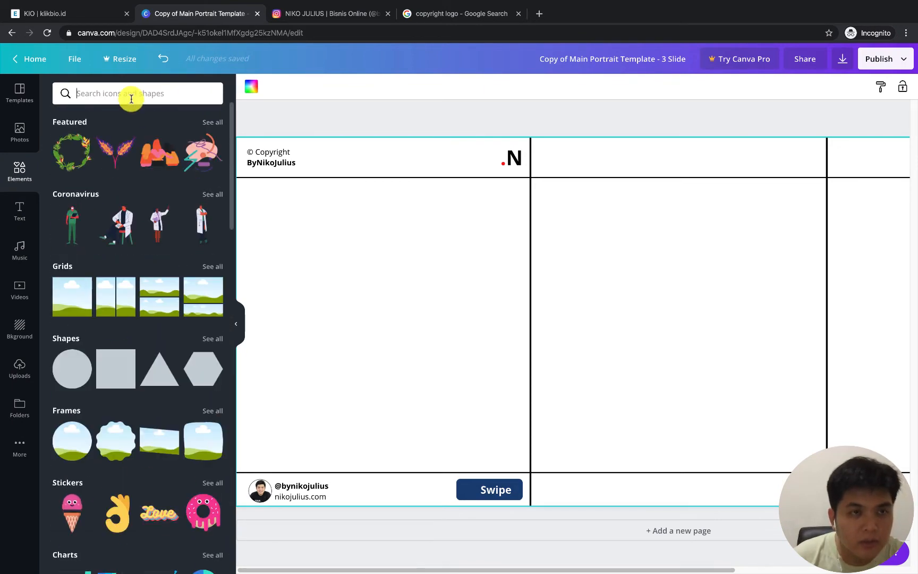
click(131, 94)
text(arrow)
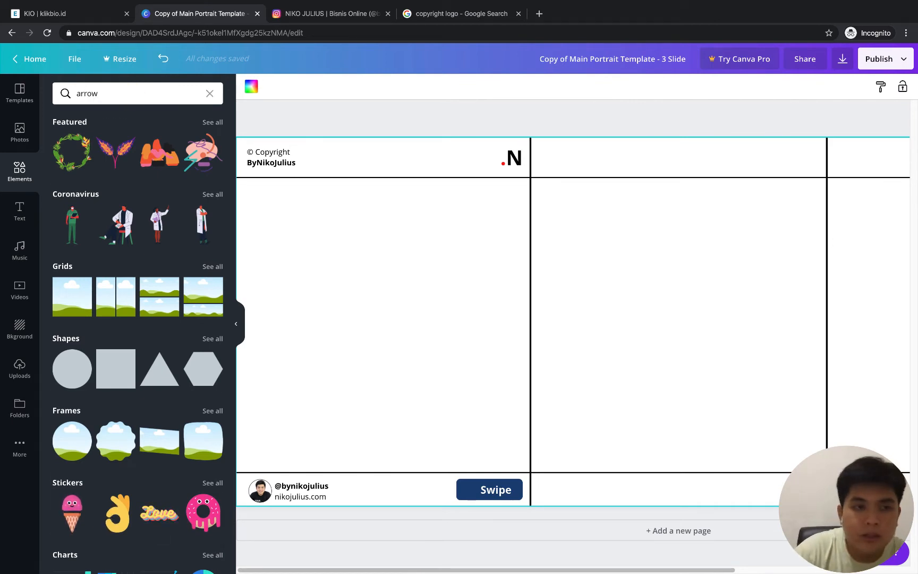
key(Return)
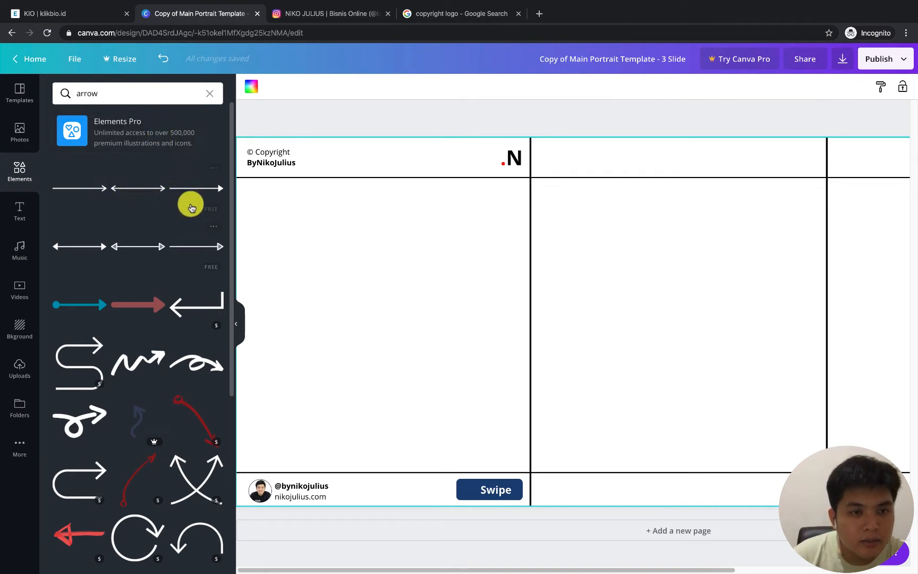
click(191, 187)
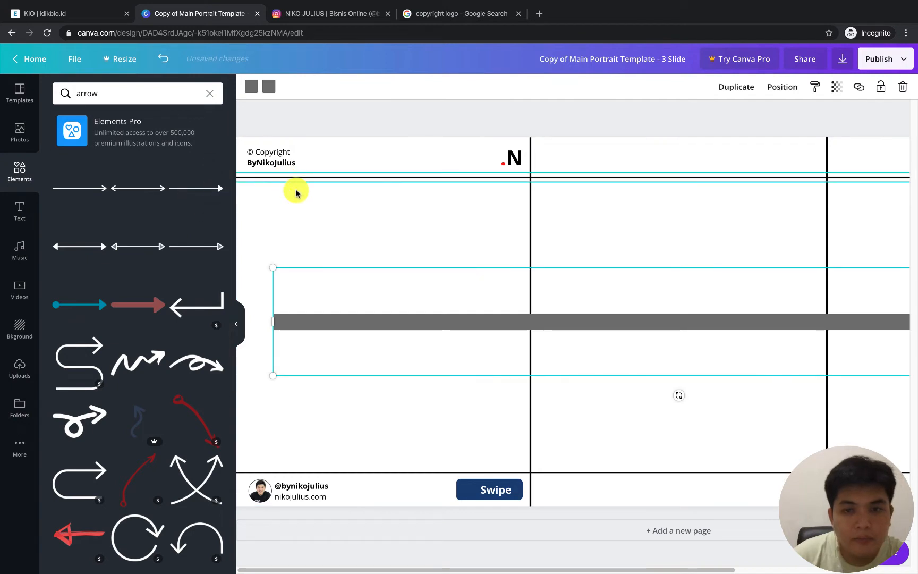
Move the oversized grey arrow up and left so its head lies within the slides, and clear the element search
drag(457, 311, 332, 237)
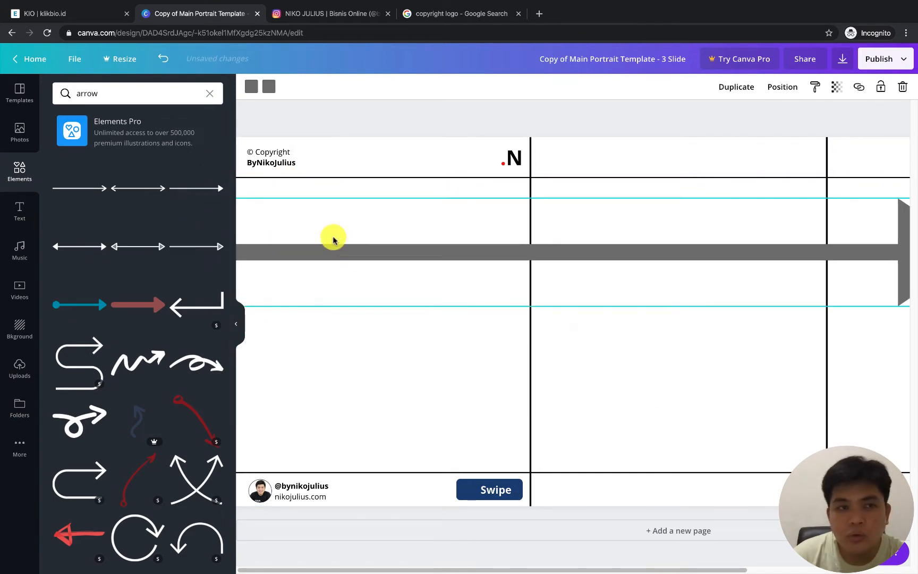
click(211, 94)
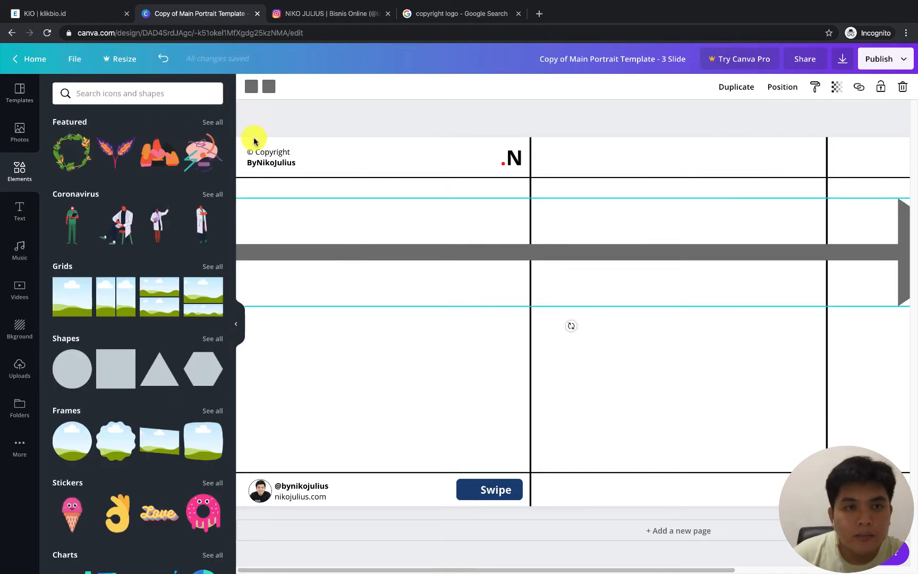
click(236, 323)
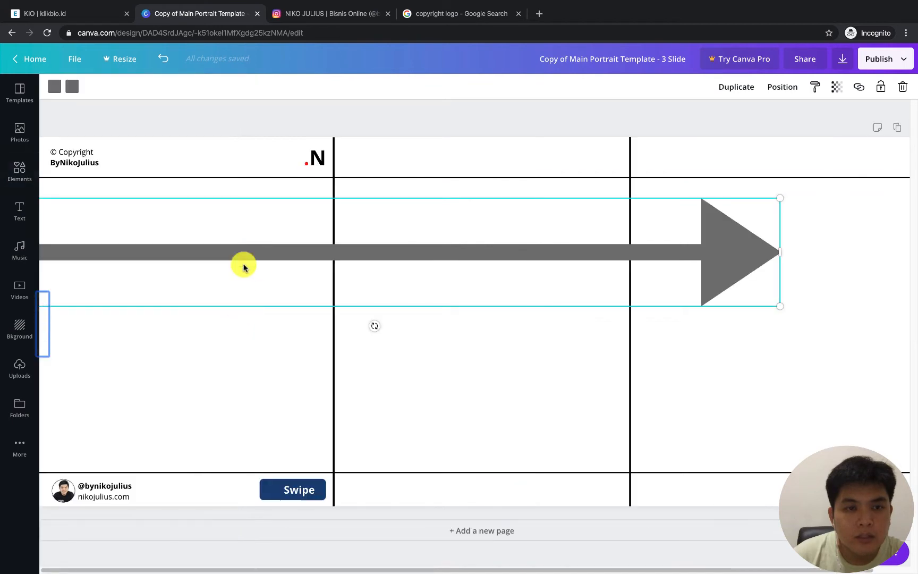
click(58, 89)
click(181, 196)
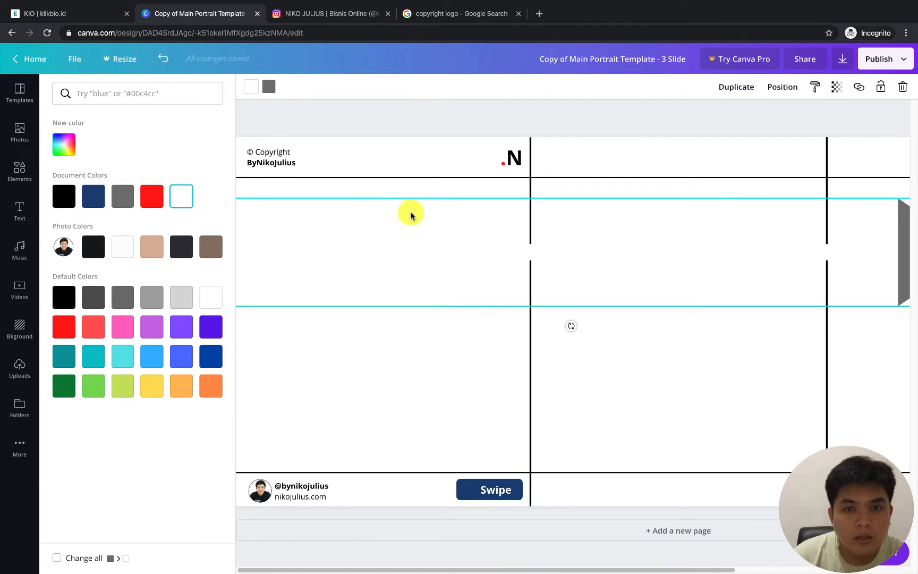
click(250, 87)
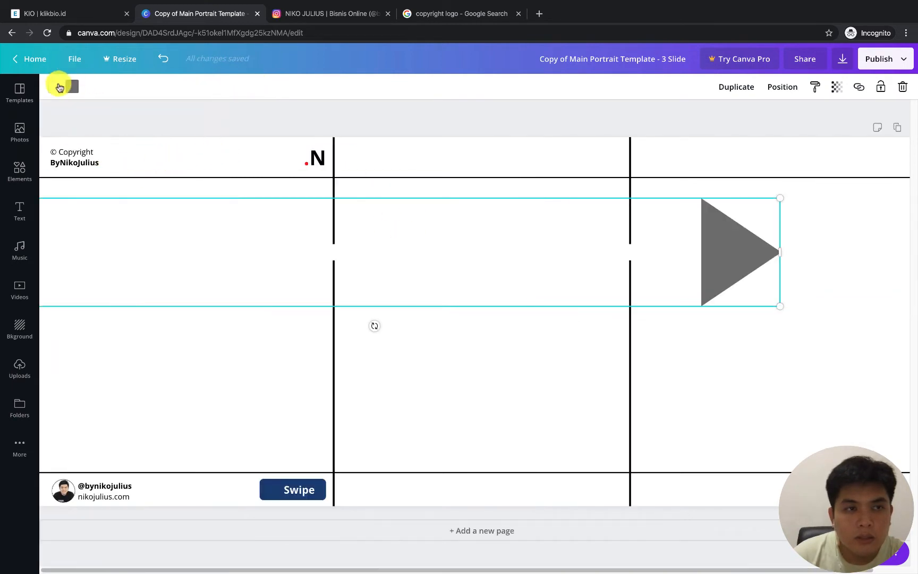
click(61, 86)
click(135, 200)
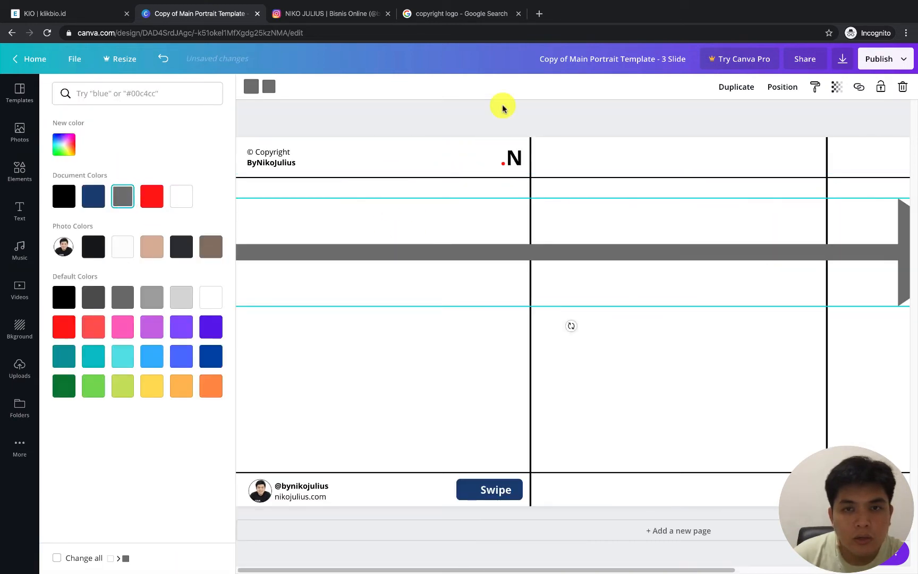
Shrink the grey arrow to a small icon in the second slide and turn it around so it points left
click(706, 251)
drag(774, 196, 420, 287)
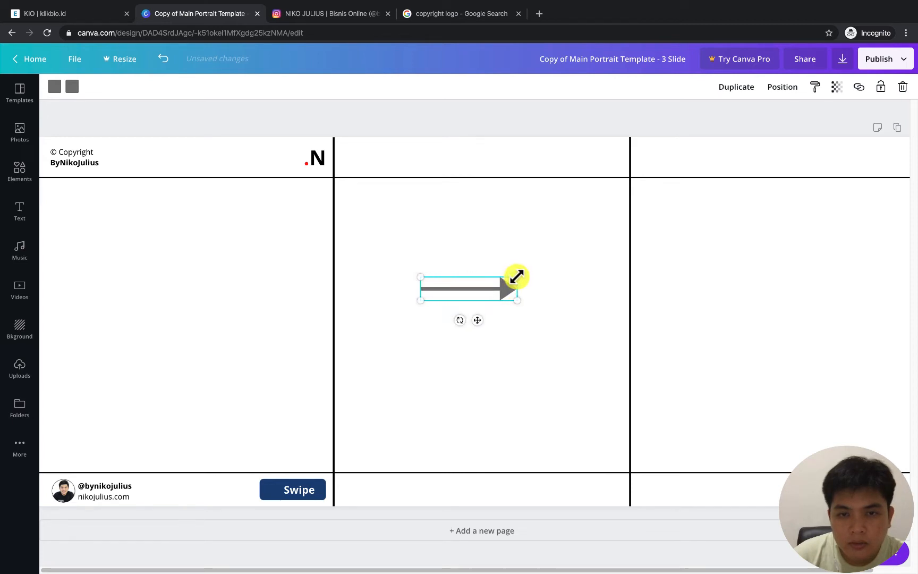
drag(516, 278, 465, 259)
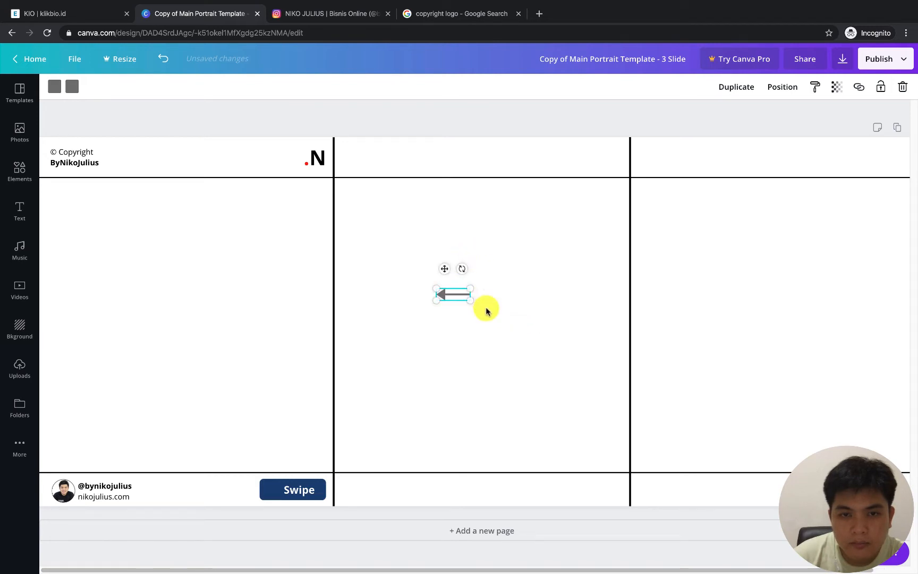
click(486, 309)
click(442, 292)
Recolour both the head and the shaft of the small arrow white
click(69, 92)
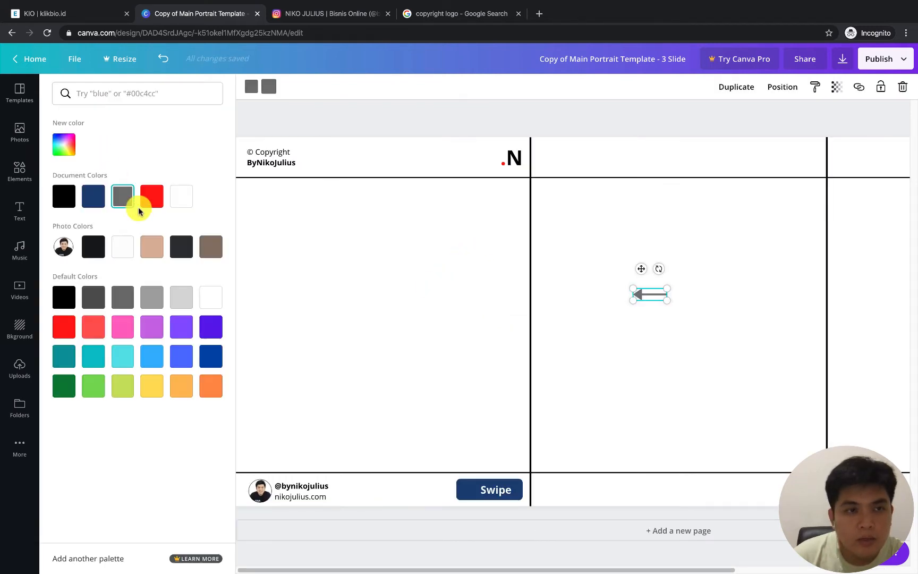
click(181, 195)
click(249, 88)
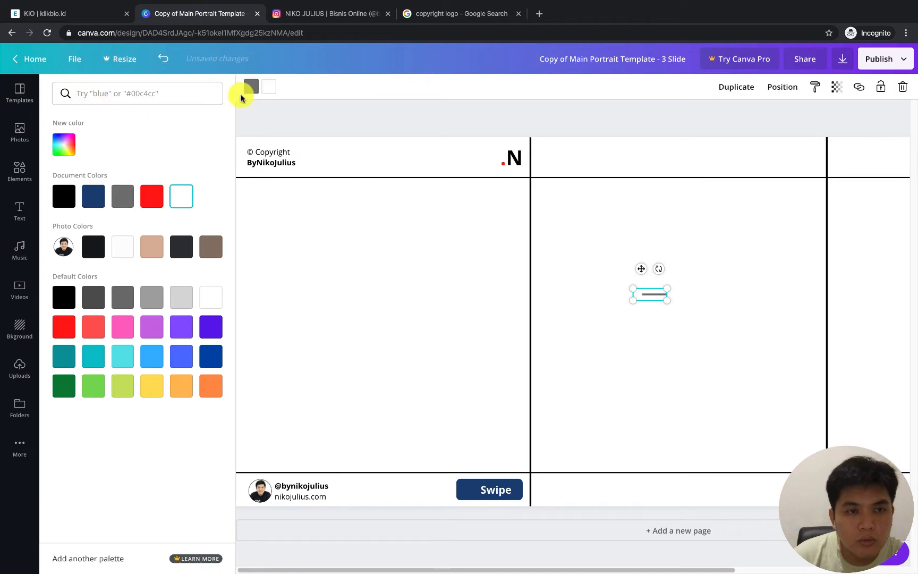
click(181, 198)
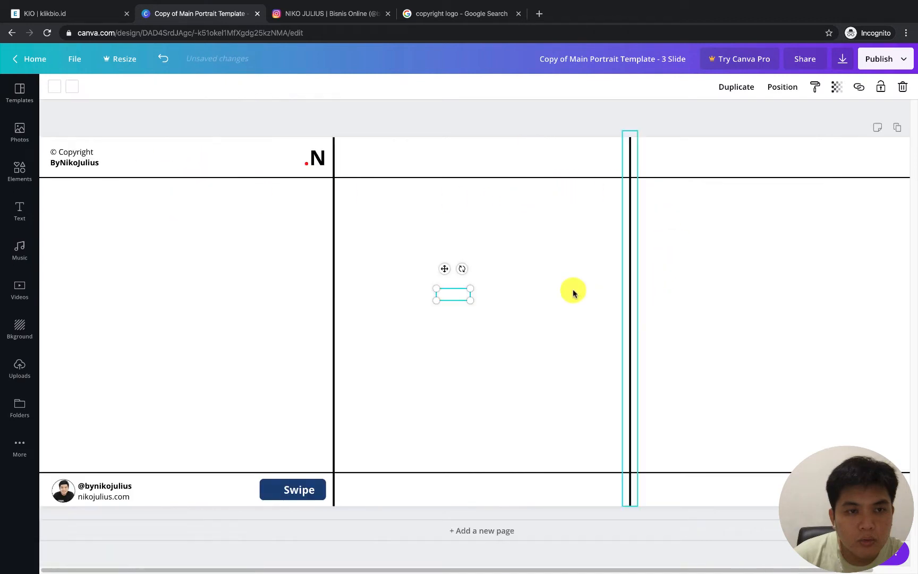
Place the white arrow on the blue button before the "Swipe" text and shorten it to about 52 px wide
drag(447, 294, 274, 489)
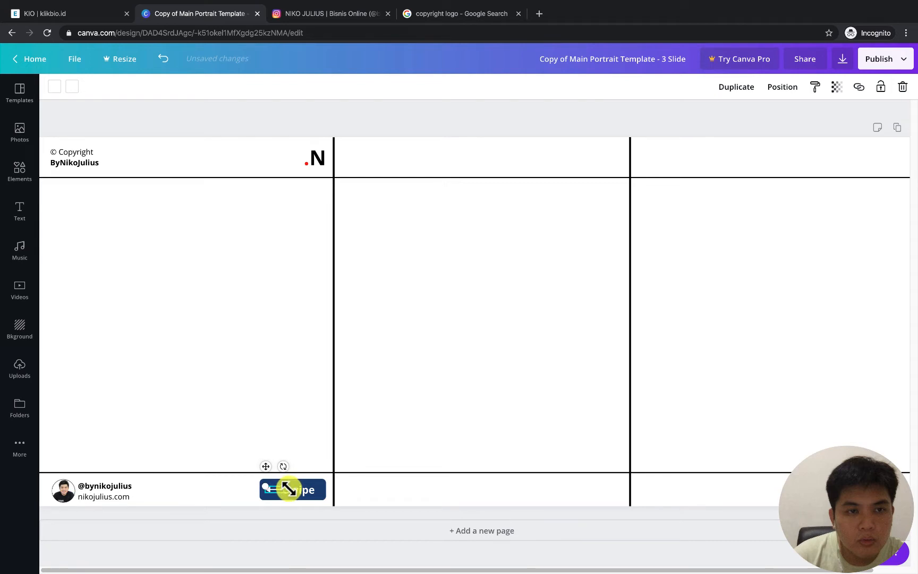
click(824, 551)
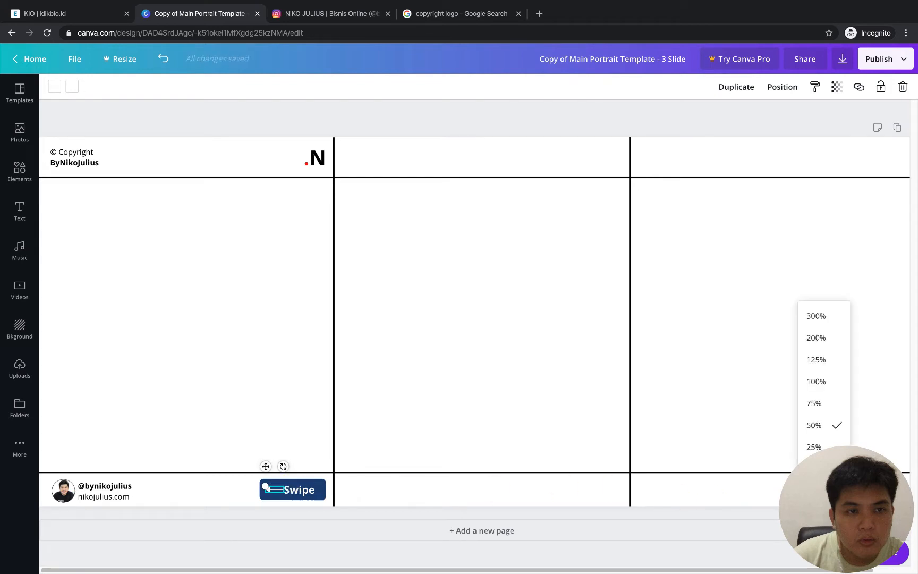
click(816, 381)
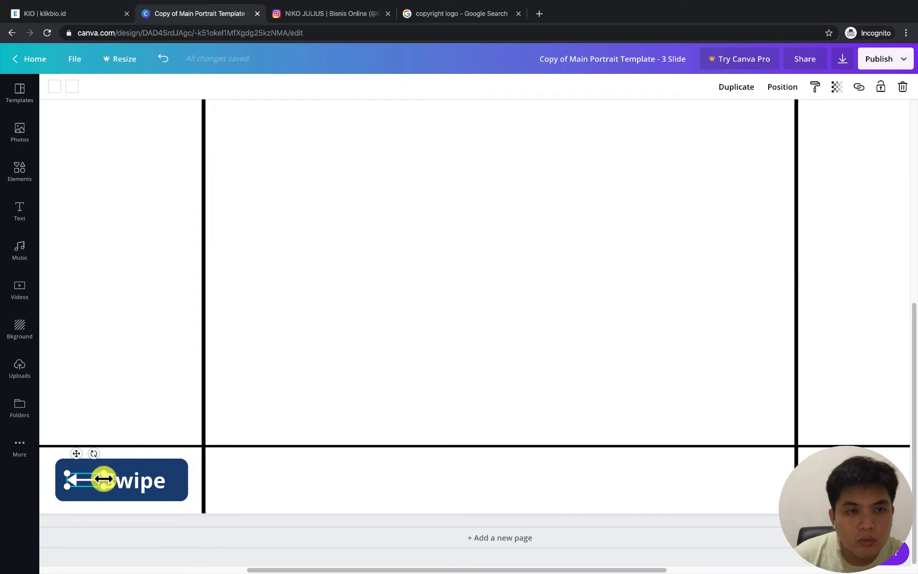
drag(103, 479, 91, 479)
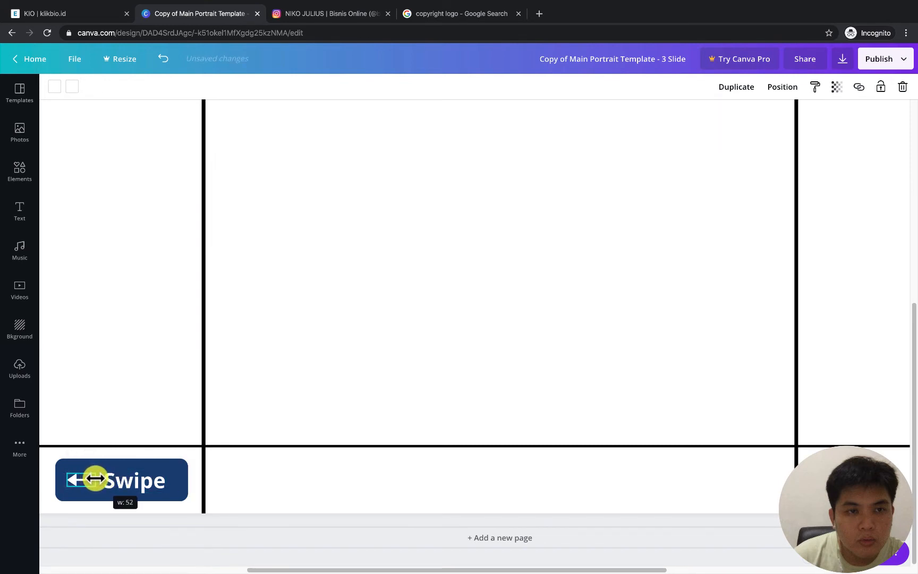
click(276, 353)
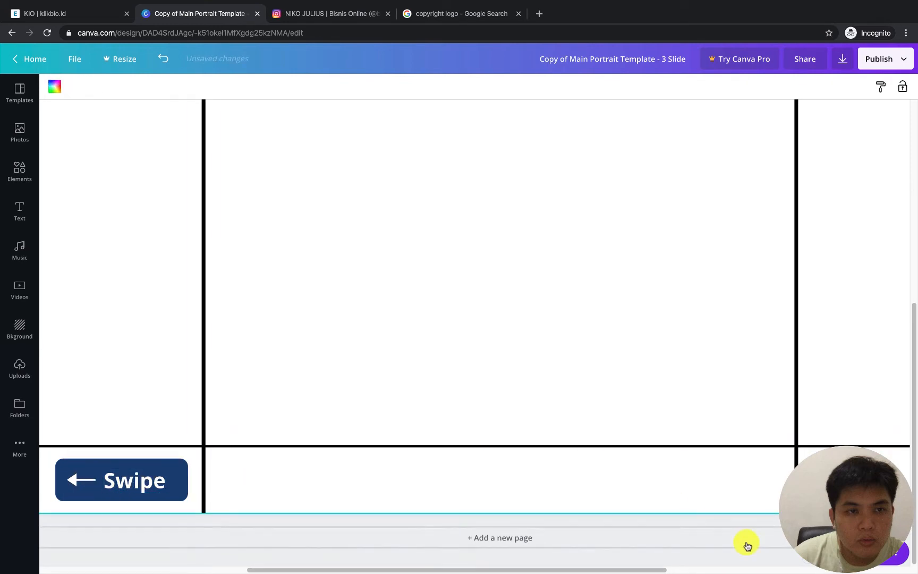
Group the blue button, the white arrow and the "Swipe" text into one object
click(817, 552)
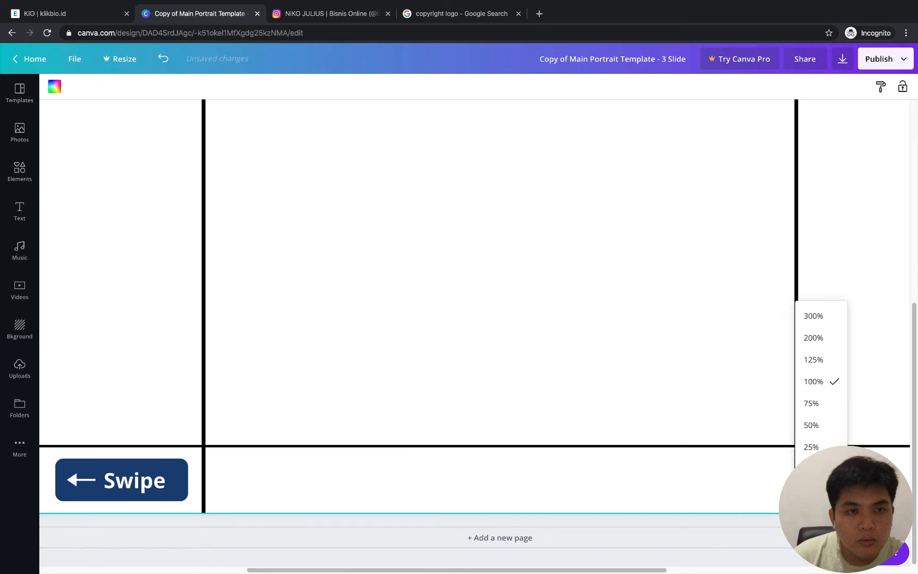
click(802, 466)
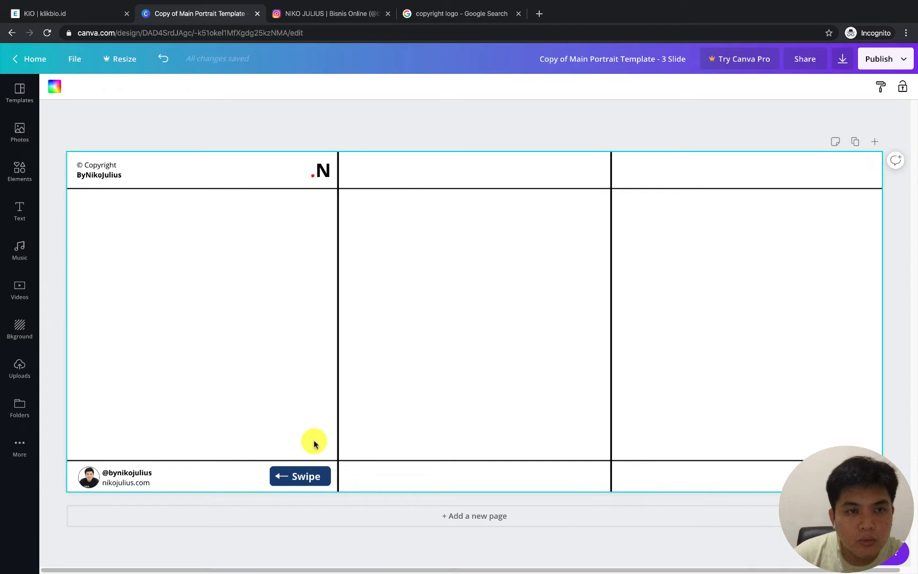
click(289, 476)
right_click(297, 477)
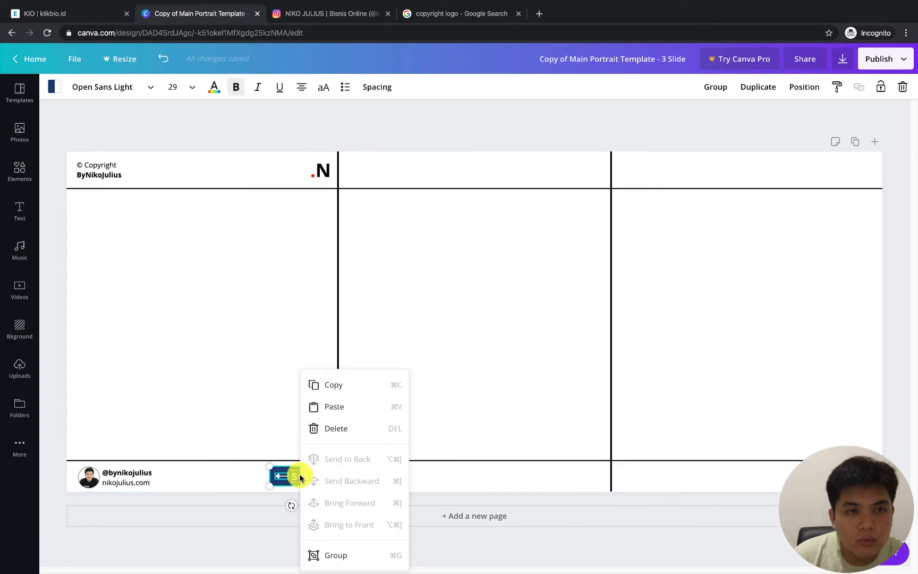
click(329, 555)
click(272, 371)
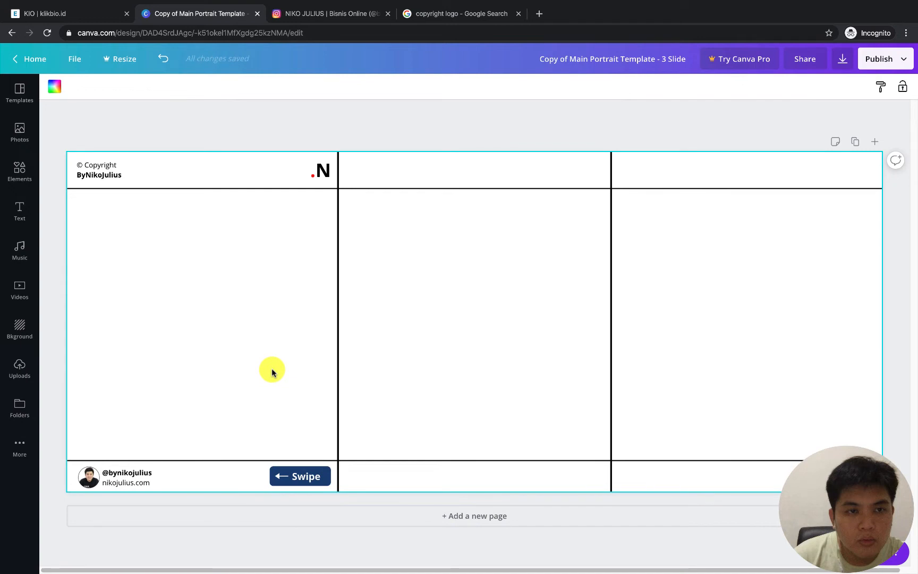
double_click(304, 475)
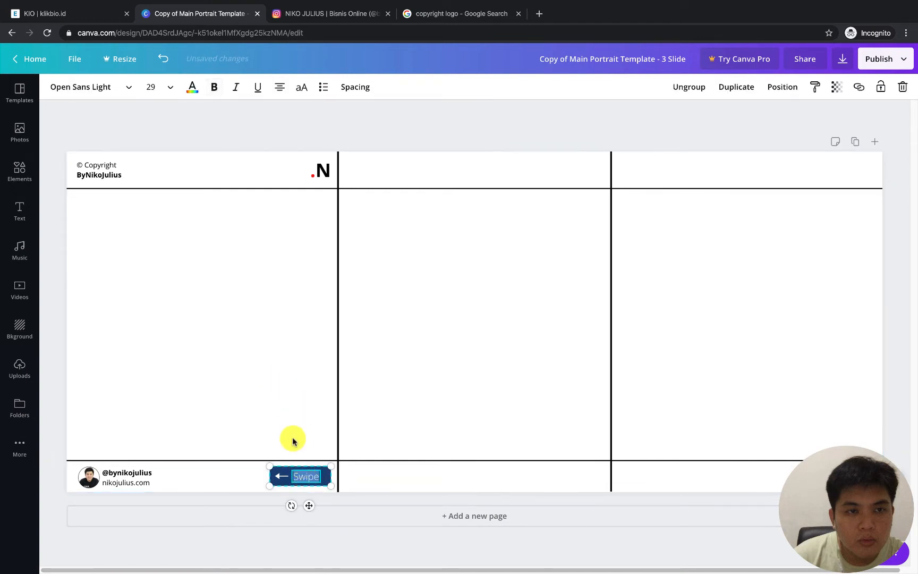
click(289, 426)
double_click(300, 477)
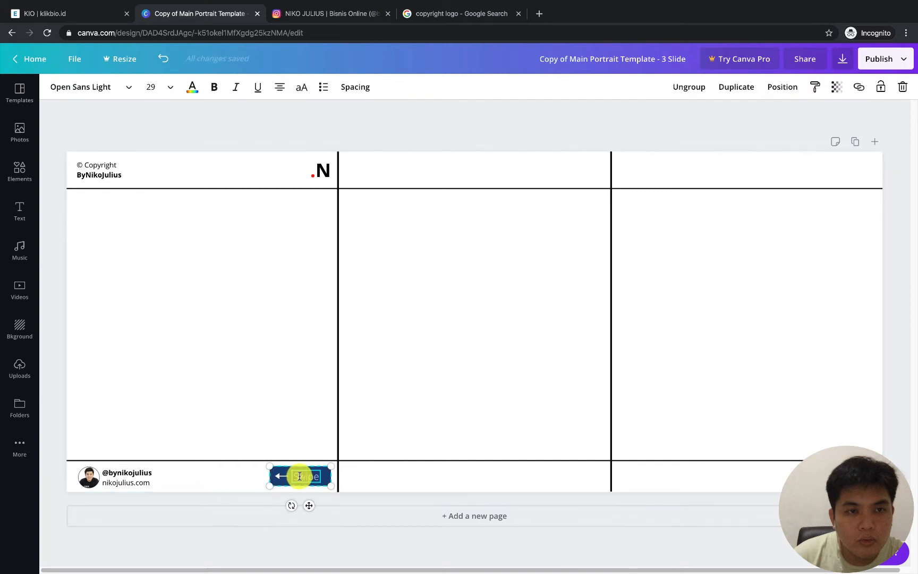
click(296, 427)
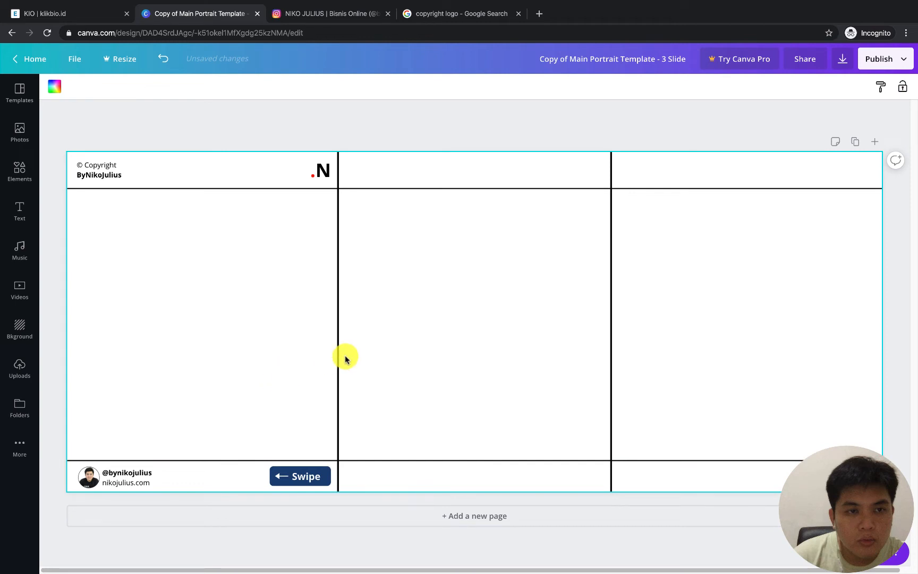
Duplicate the copyright text, logo, contact details and "Swipe" button together into the matching margin positions of the second and third slides
click(128, 172)
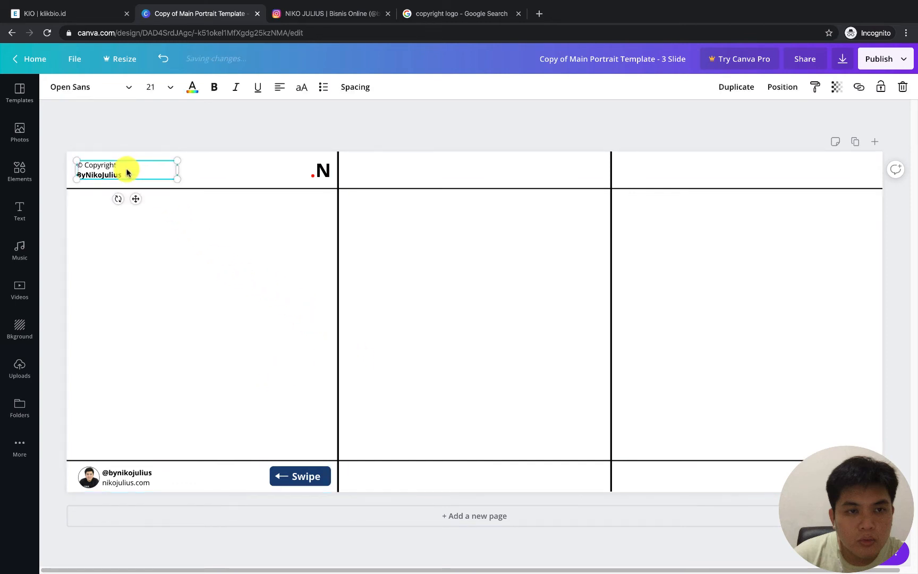
shift+click(322, 171)
shift+click(316, 468)
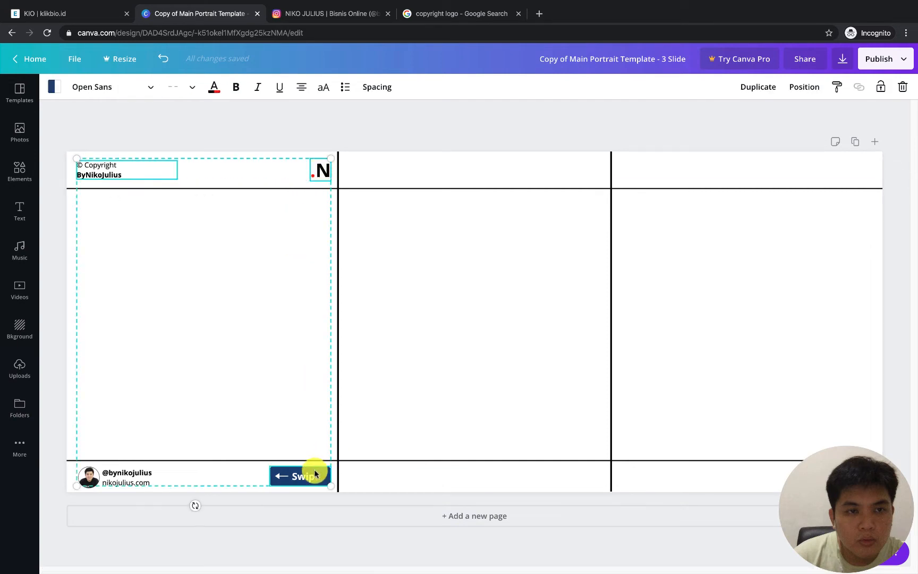
shift+click(122, 477)
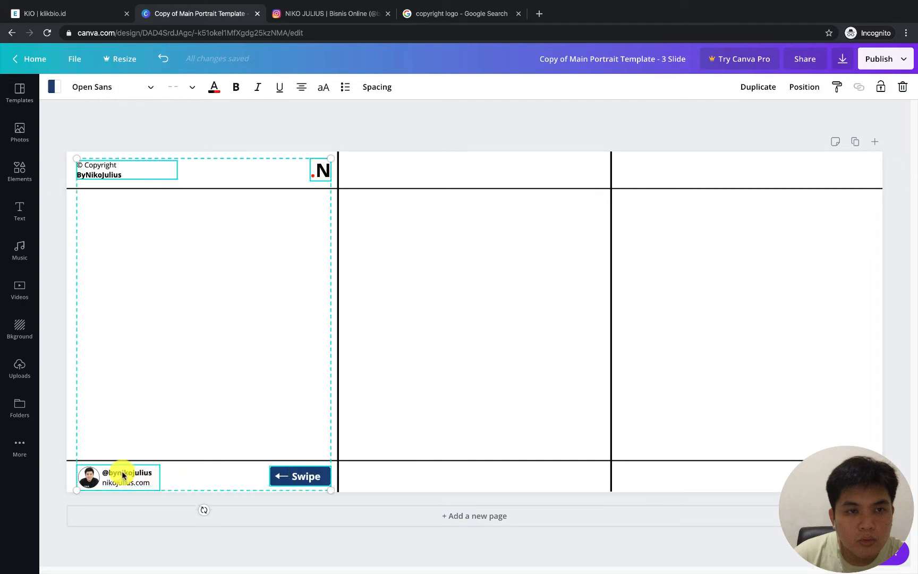
right_click(122, 474)
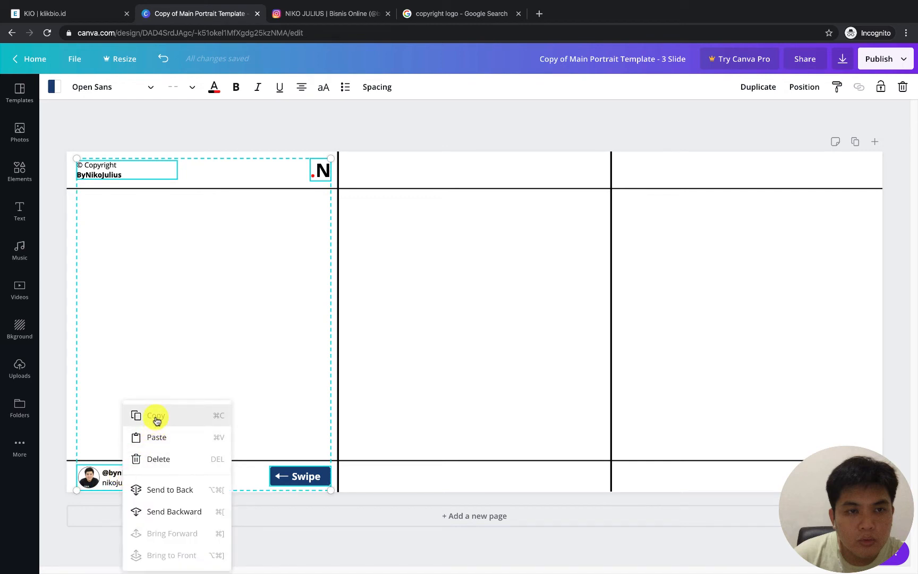
click(761, 88)
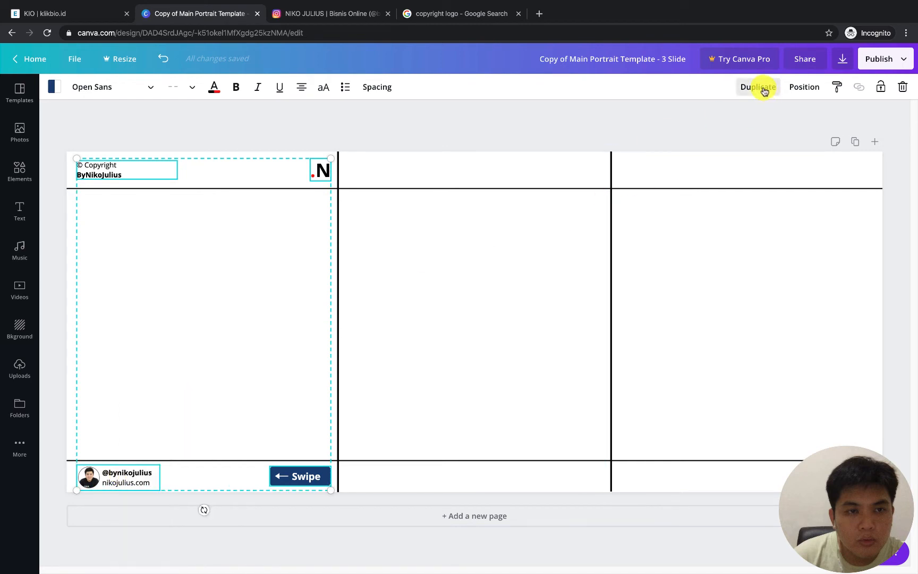
drag(115, 176, 651, 171)
click(758, 87)
click(536, 232)
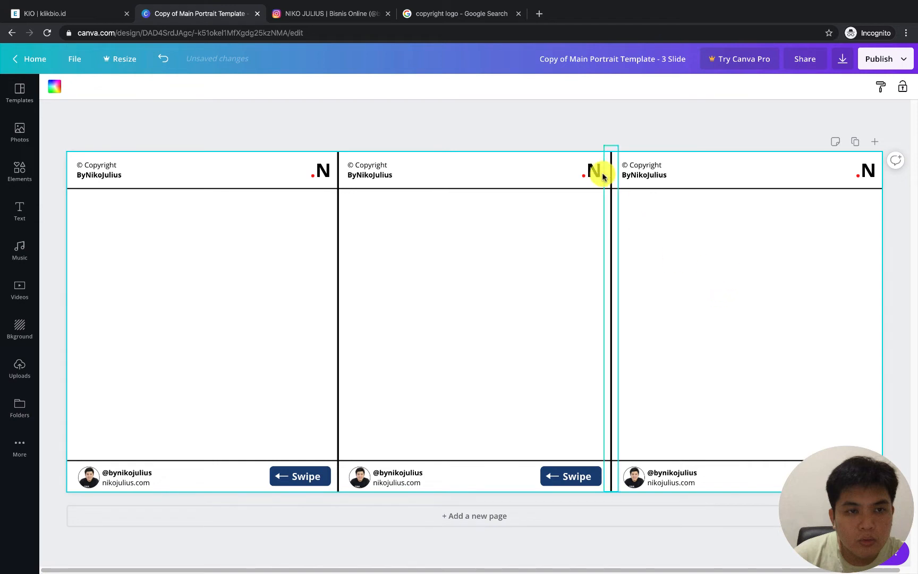
click(562, 138)
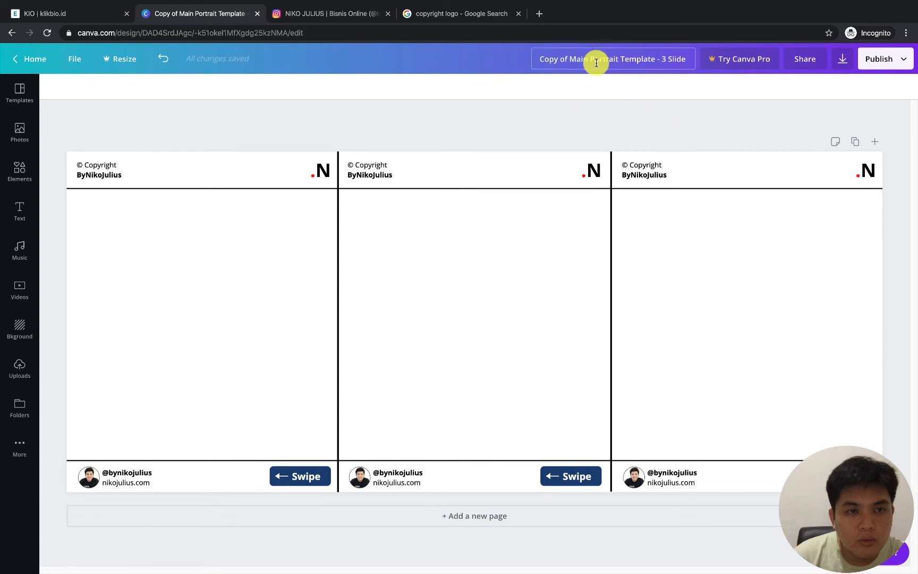
click(905, 60)
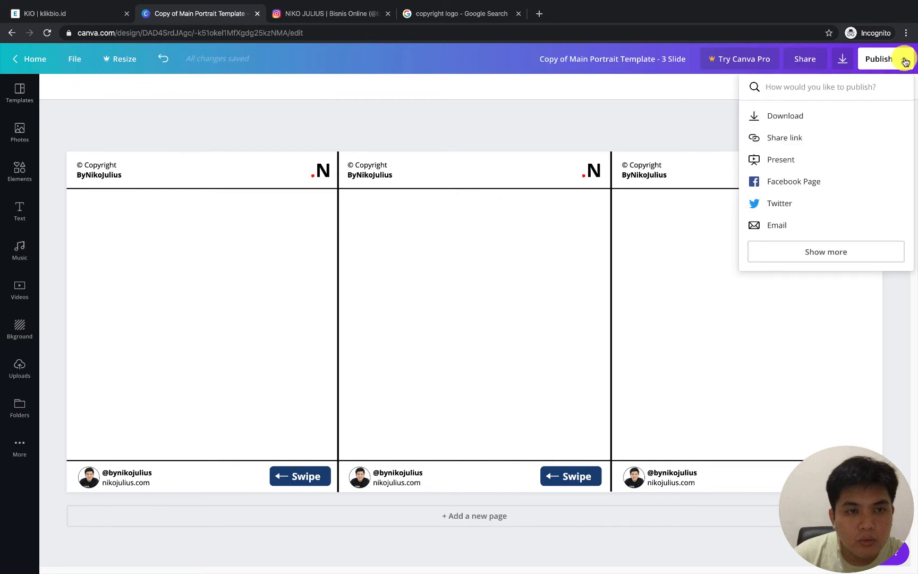
click(859, 249)
scroll(809, 259, down, 10)
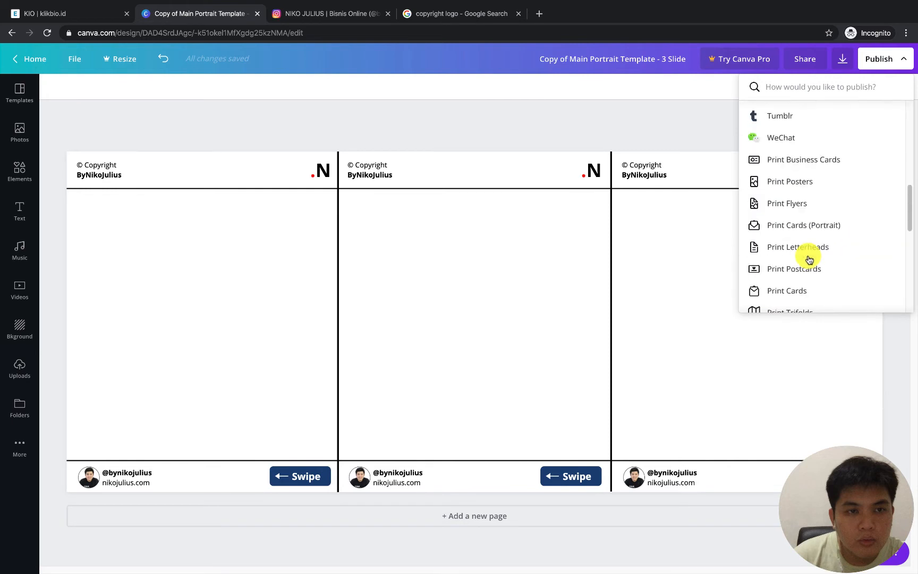
scroll(809, 259, up, 10)
click(672, 129)
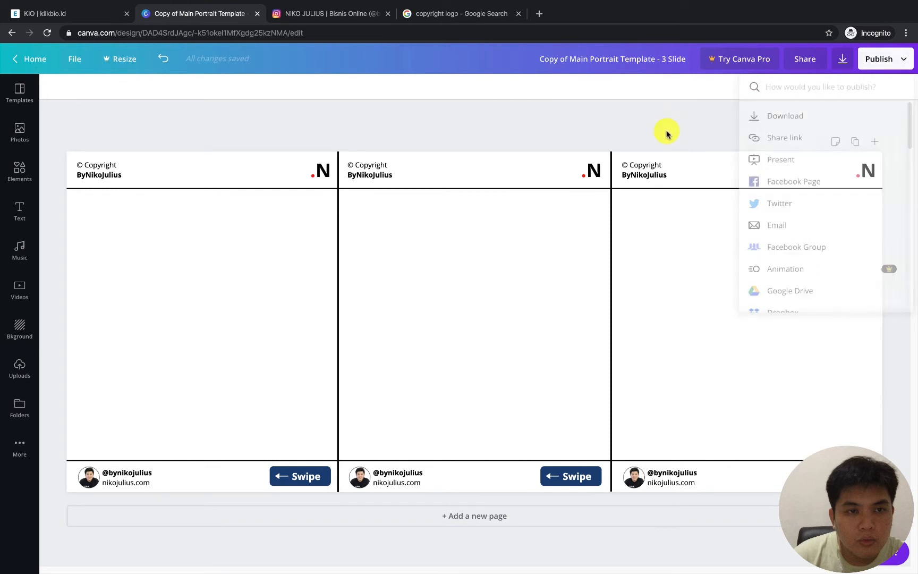
click(78, 60)
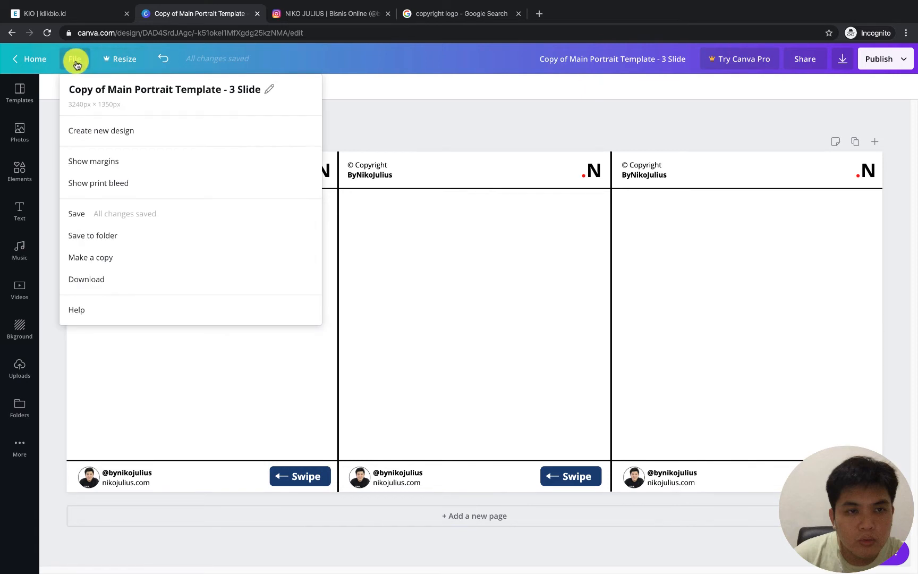
click(76, 61)
click(75, 59)
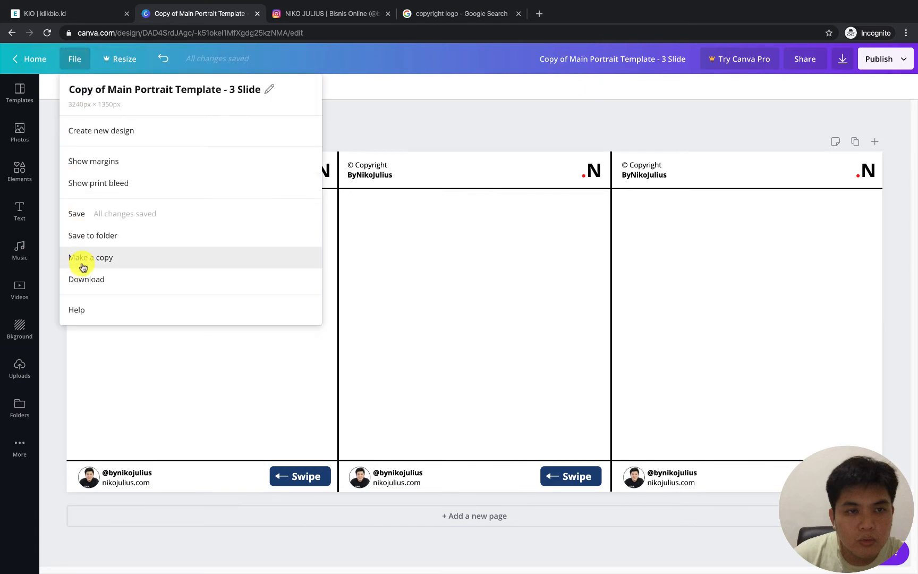
Rename the design "Template Carousel 3 Portrait -" followed by the creator's brand name
click(416, 118)
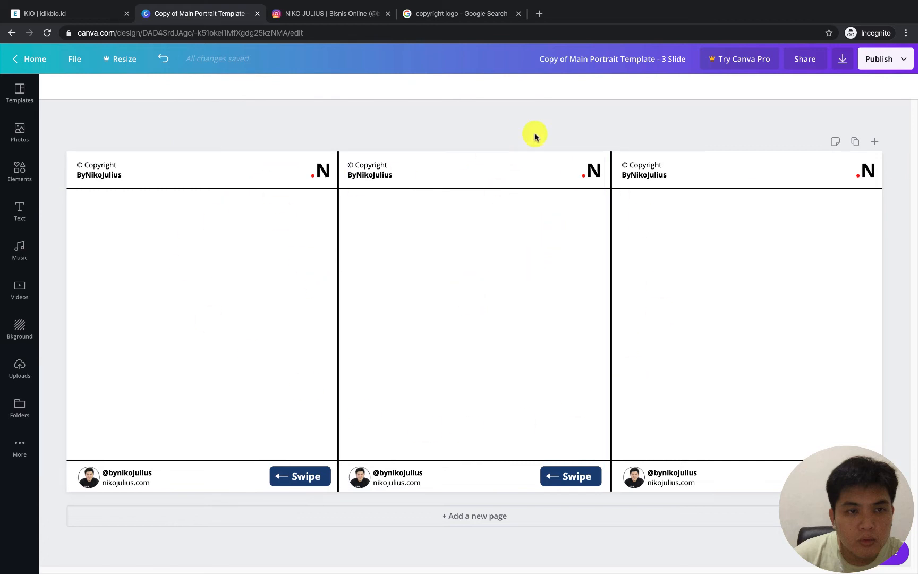
click(578, 58)
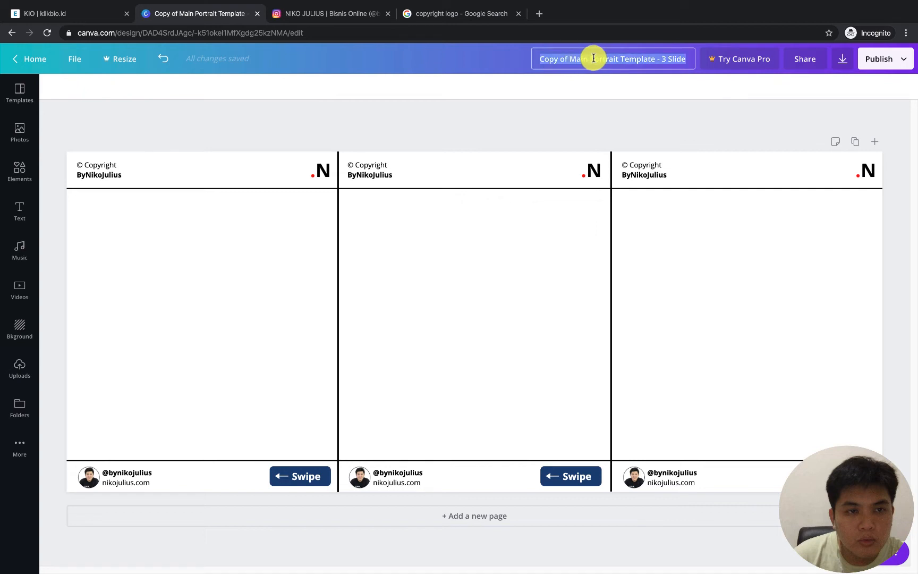
text(Te)
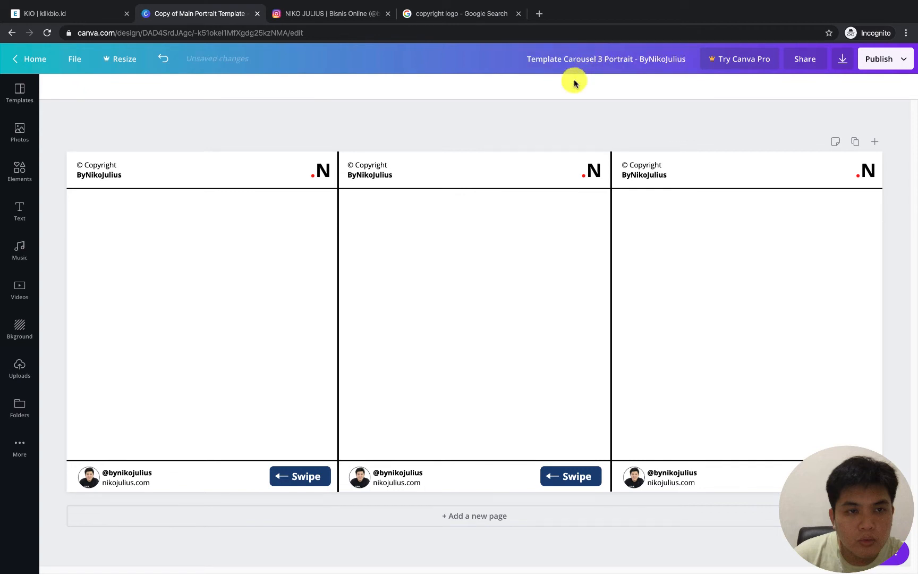
Make a copy of the renamed three-slide carousel template
click(79, 59)
click(91, 258)
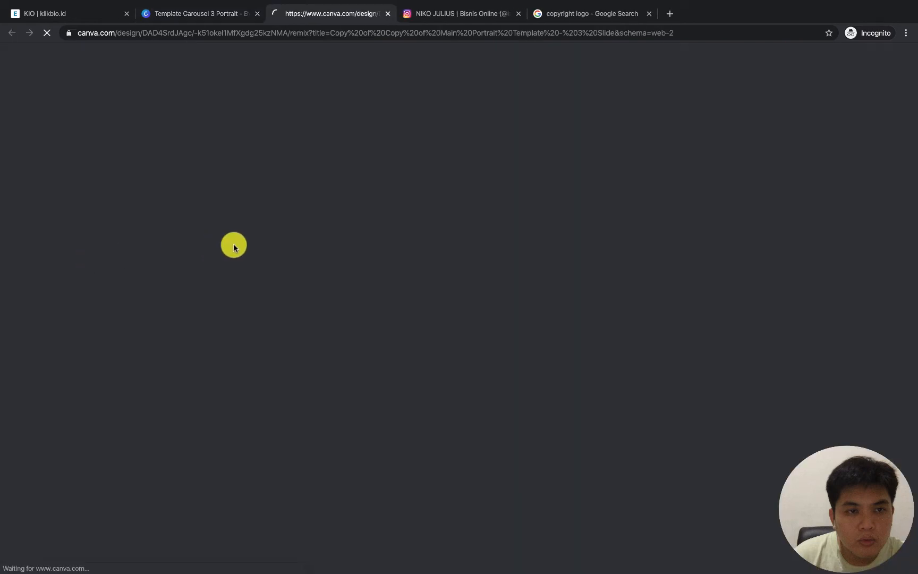
Leave the original template for the list of all designs and show the options available for "Template Carousel 3 Portrait"
click(201, 16)
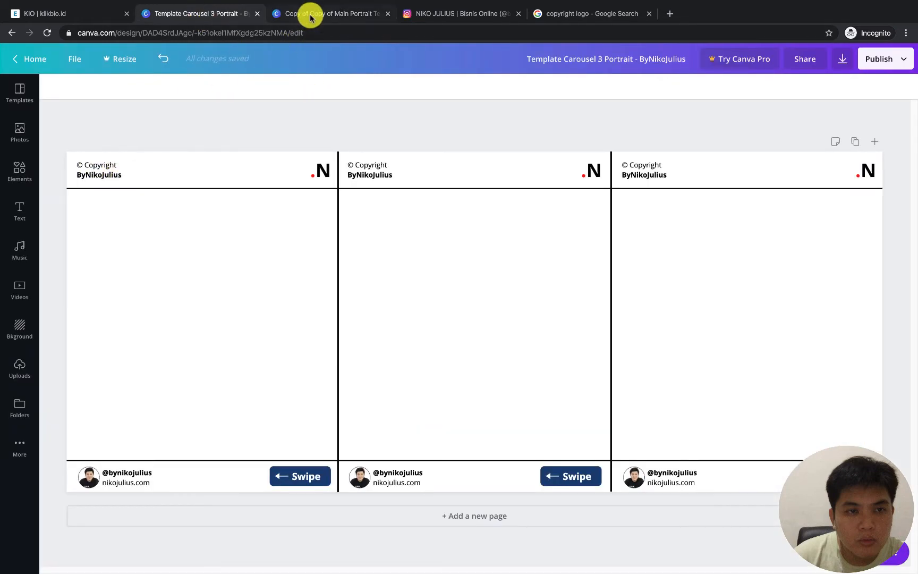
click(39, 61)
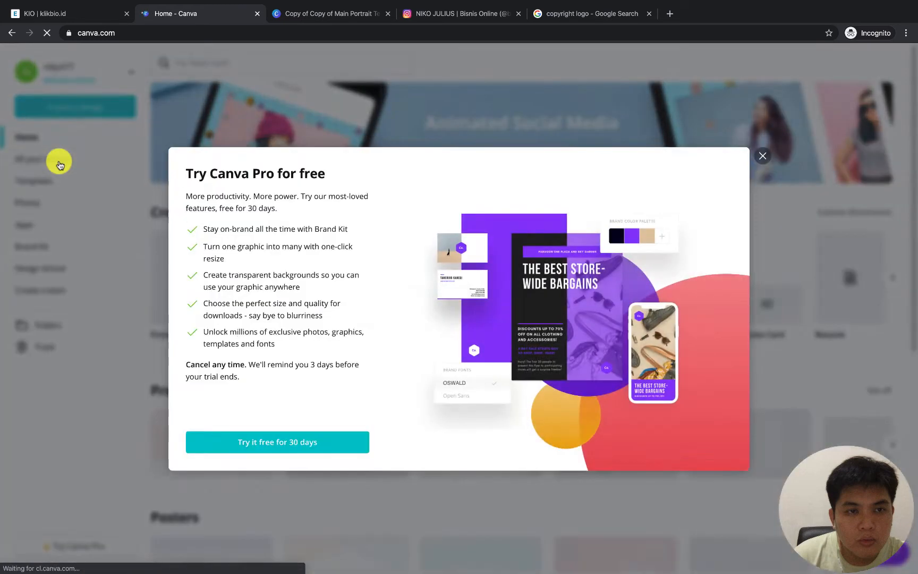
click(60, 164)
click(67, 160)
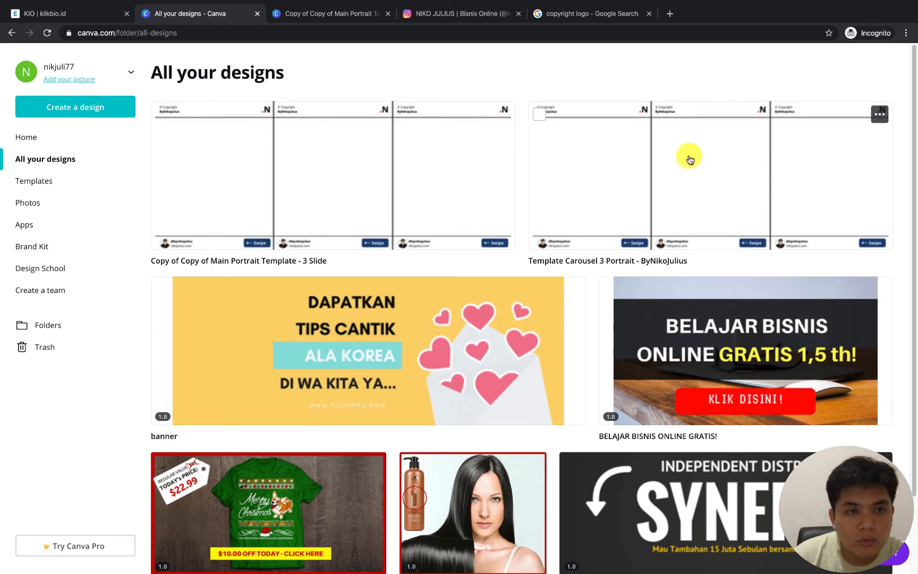
click(879, 113)
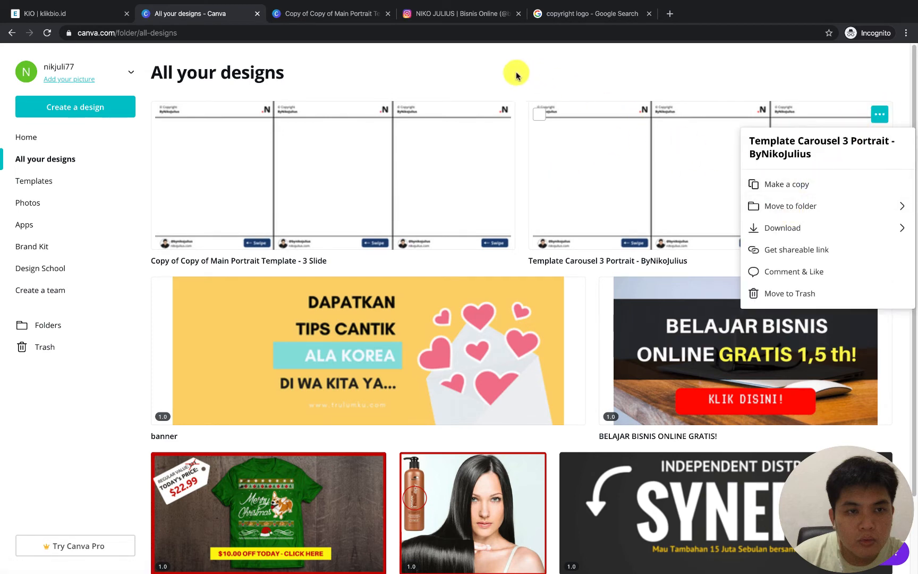
Check the copied design against the list of all designs, hide the template gallery in the copy and stay in that copy
click(335, 13)
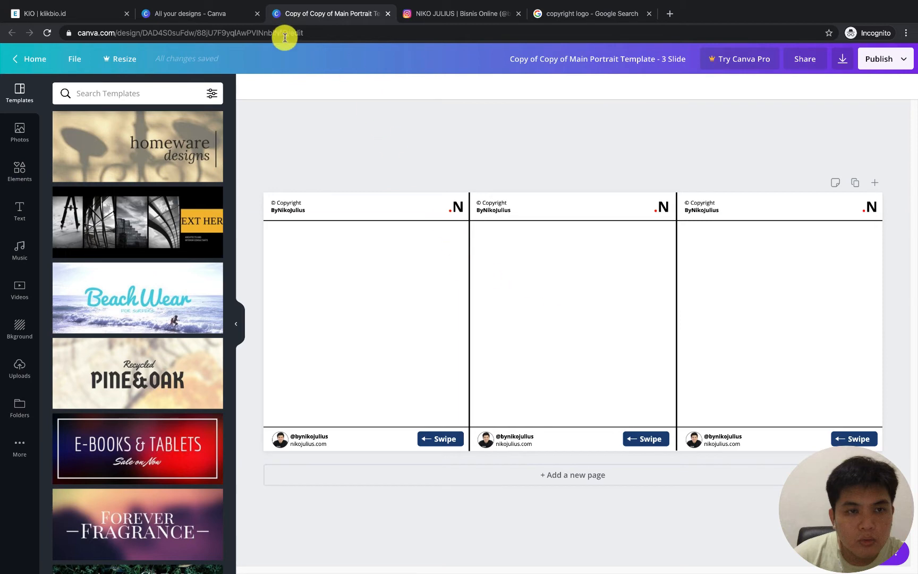
click(221, 20)
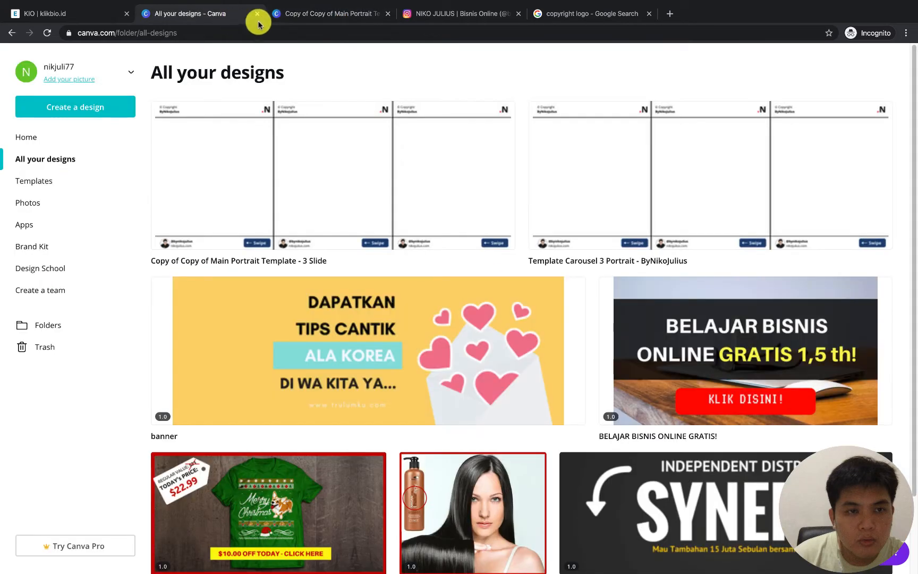
click(343, 15)
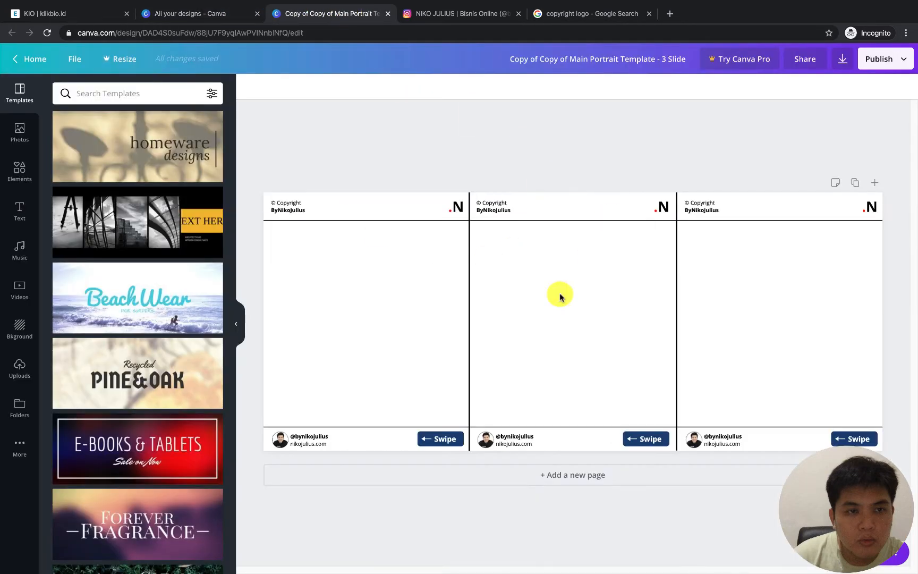
click(244, 316)
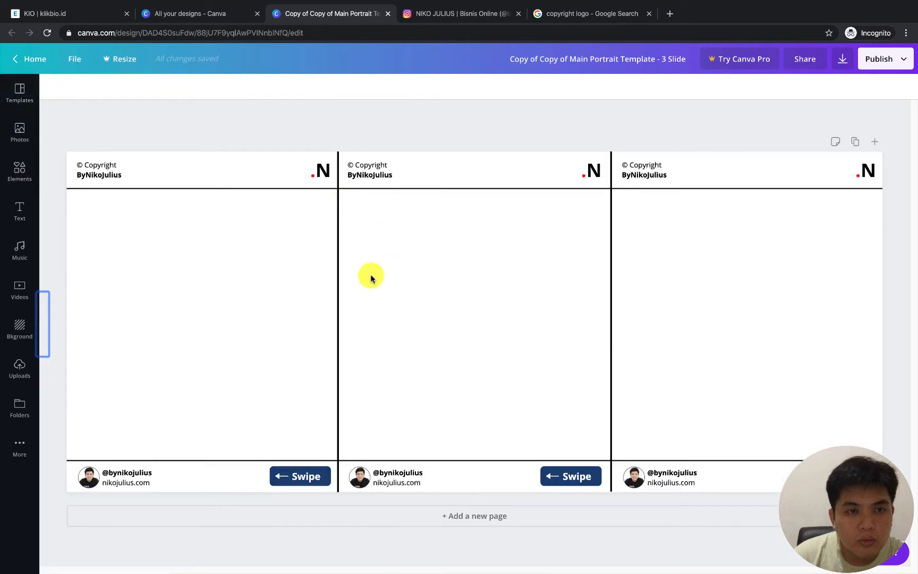
click(215, 14)
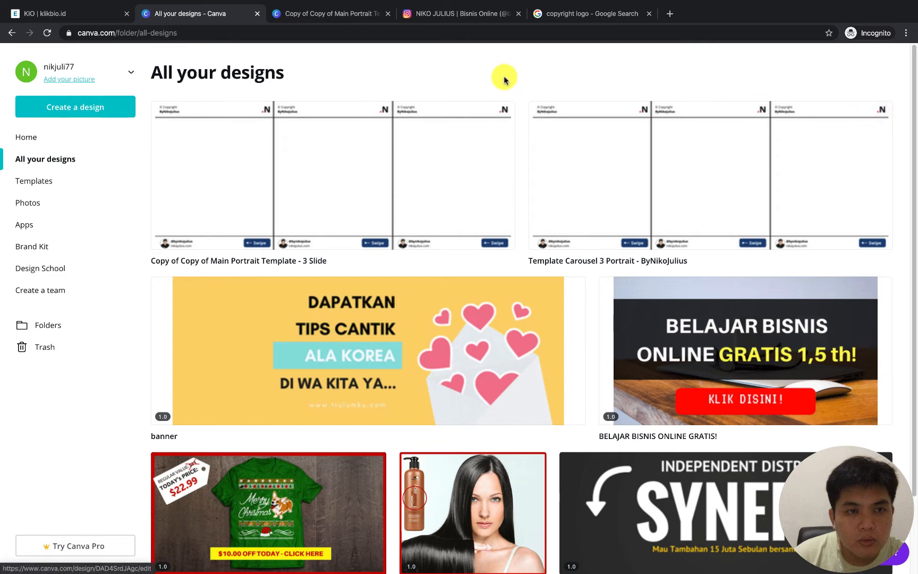
click(360, 15)
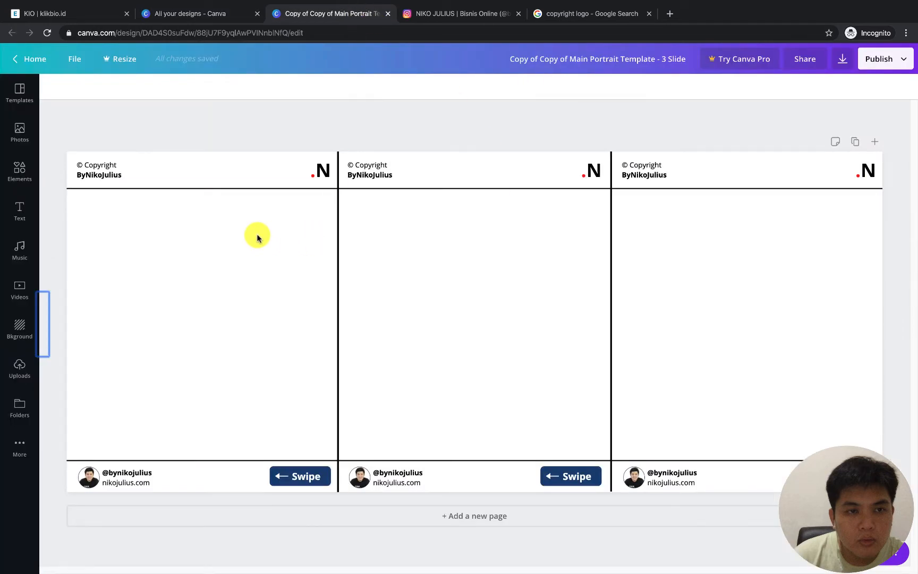
Review the slide texts in the Instagram Carousel Planner document and return to the copied design
click(133, 285)
click(260, 122)
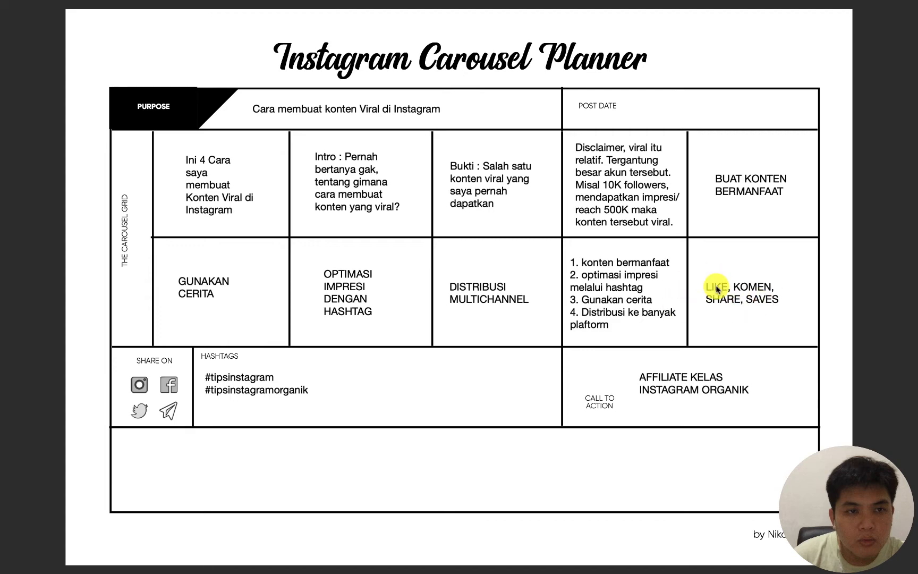
key(ctrl+Left)
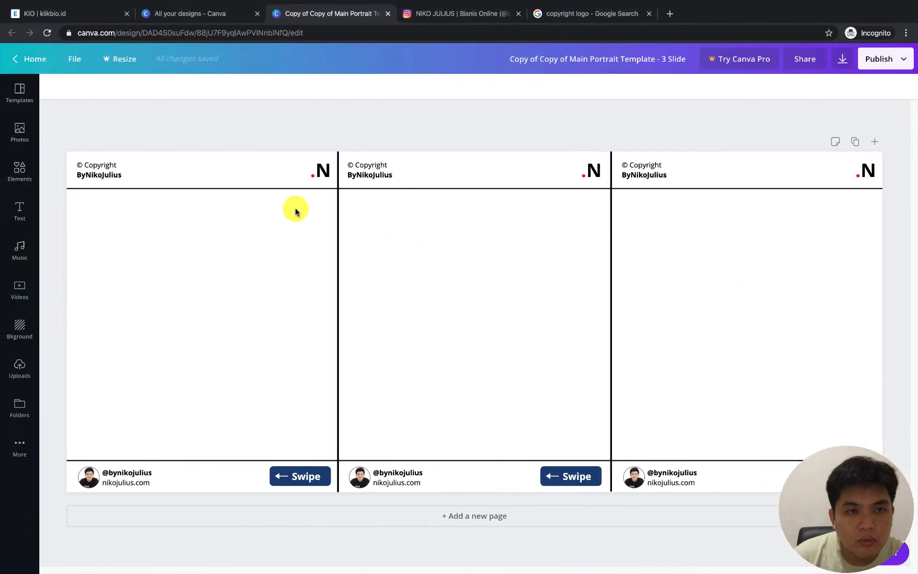
Add a heading text box, move it onto the first slide and hide the text gallery
click(20, 210)
click(131, 146)
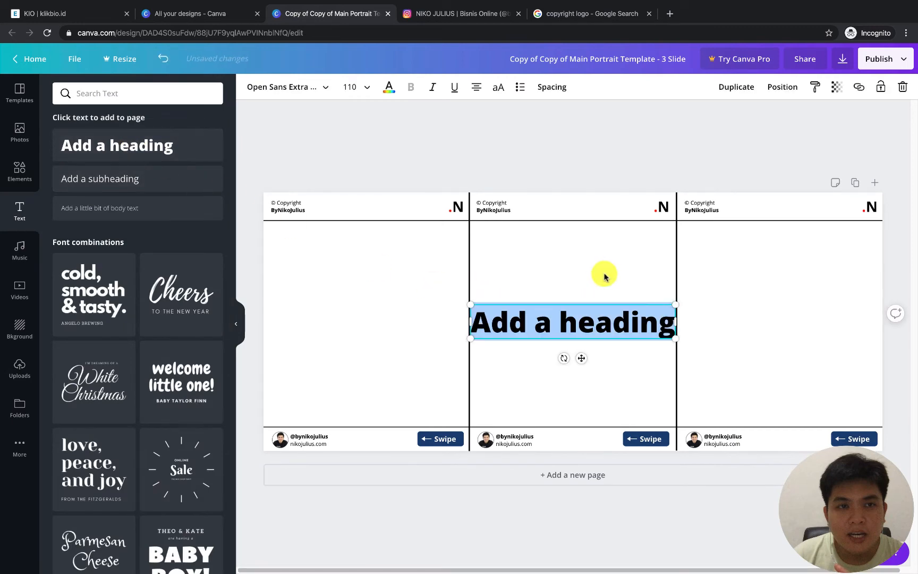
drag(589, 319, 416, 289)
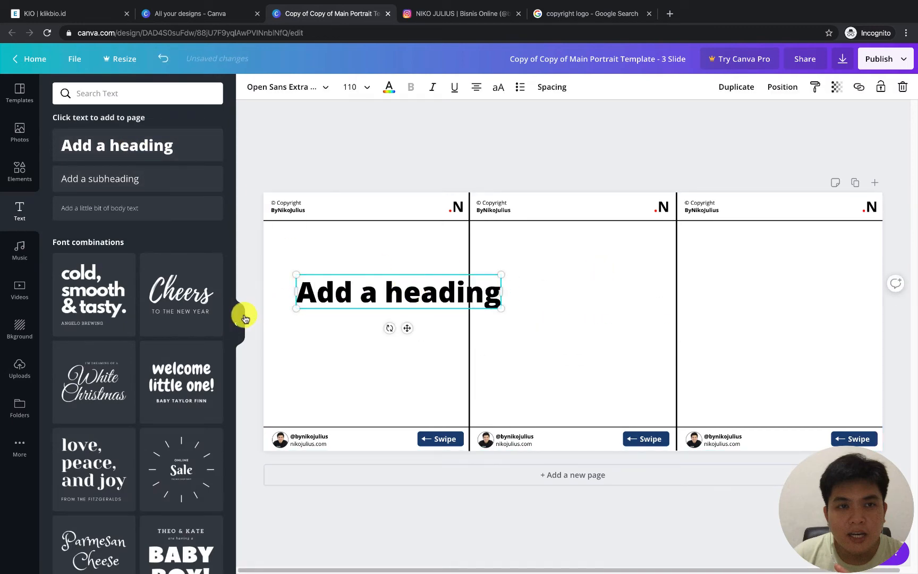
click(237, 318)
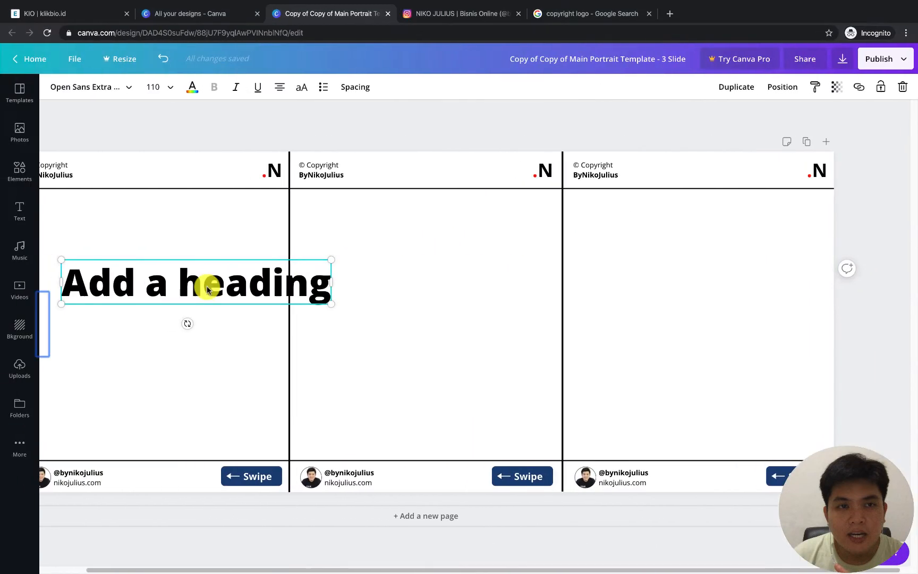
Replace the heading's placeholder text with "INI 4 CARA MEMBUAT KONTEN VIRAL DI INSTAGRAM"
double_click(207, 286)
text(INI)
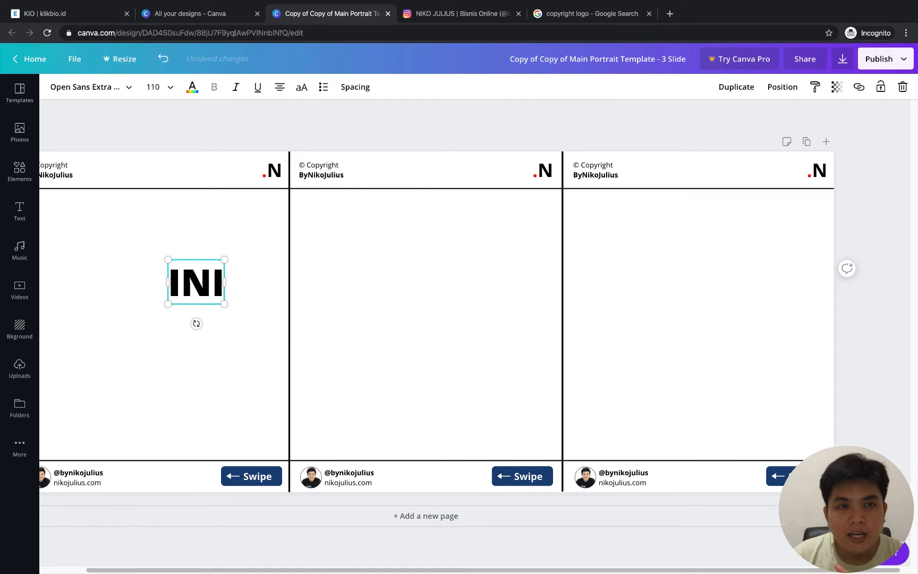
text( 4 JAC)
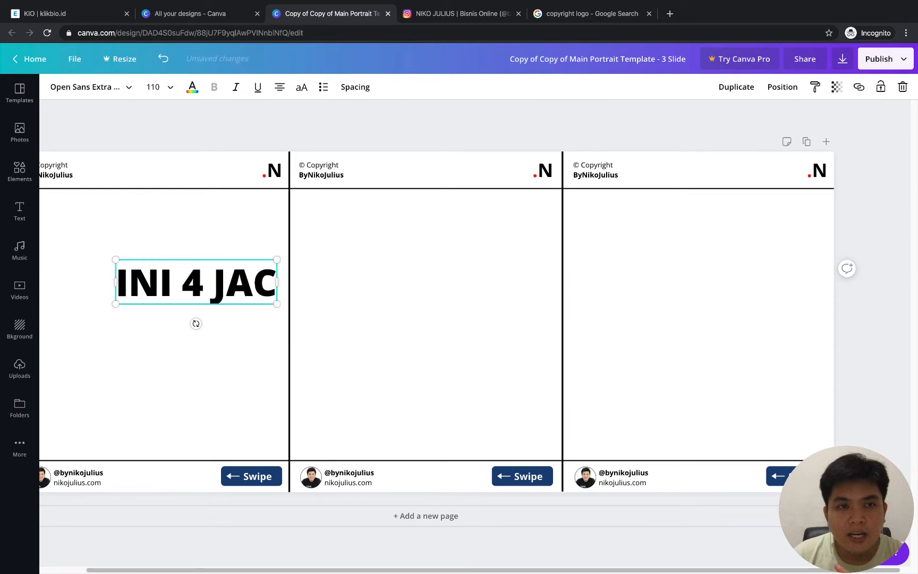
key(BackSpace)
key(BackSpace)
key(BackSpace)
key(BackSpace)
text(CARA)
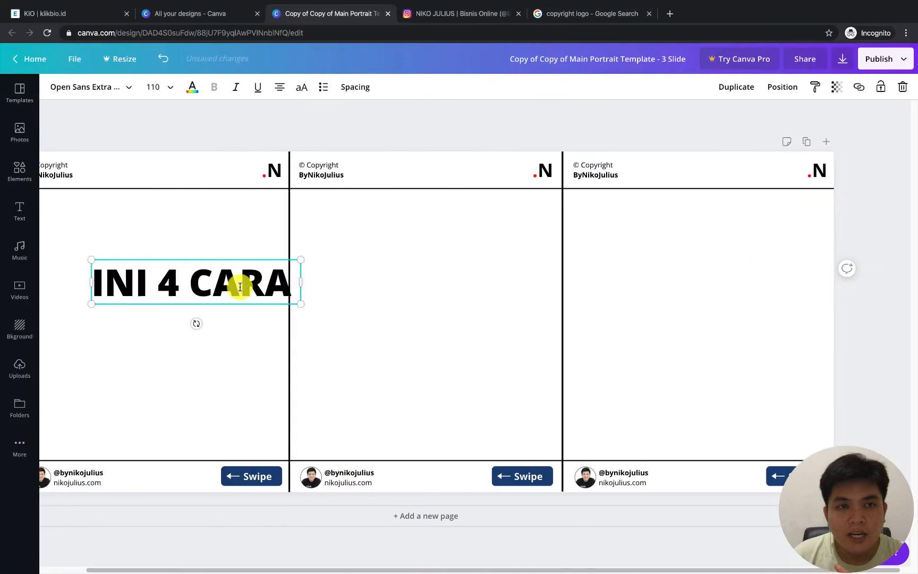
text(M)
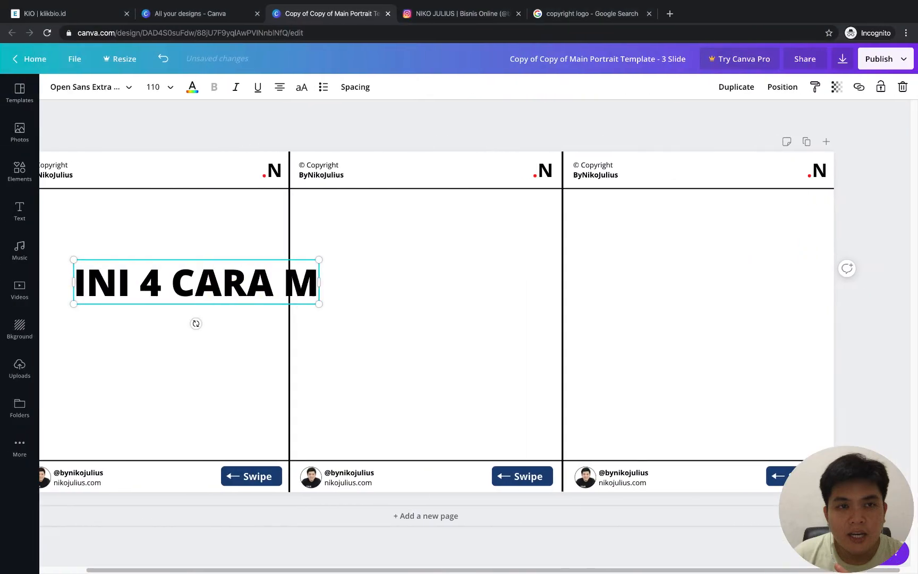
text(EMBUAT KONTEN VIR)
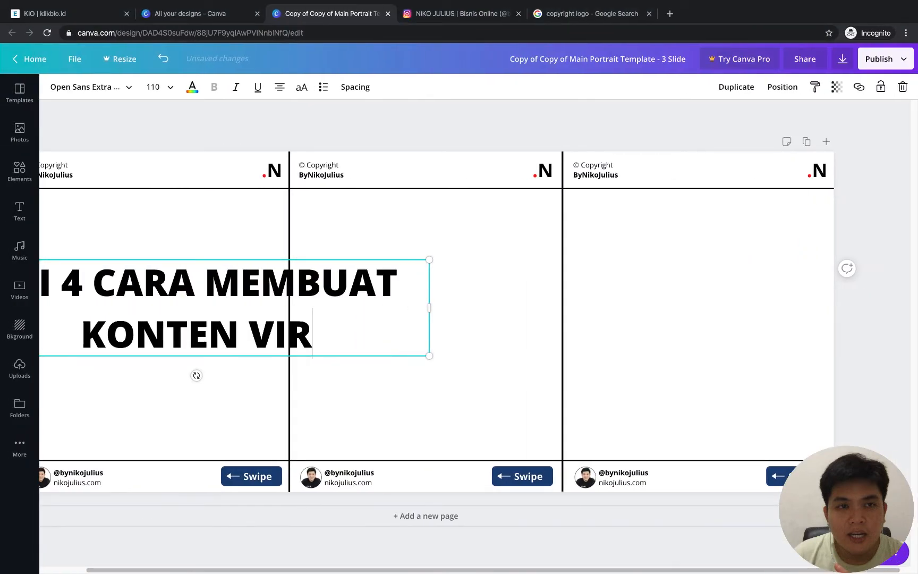
text(AL DI INSTAGRAM)
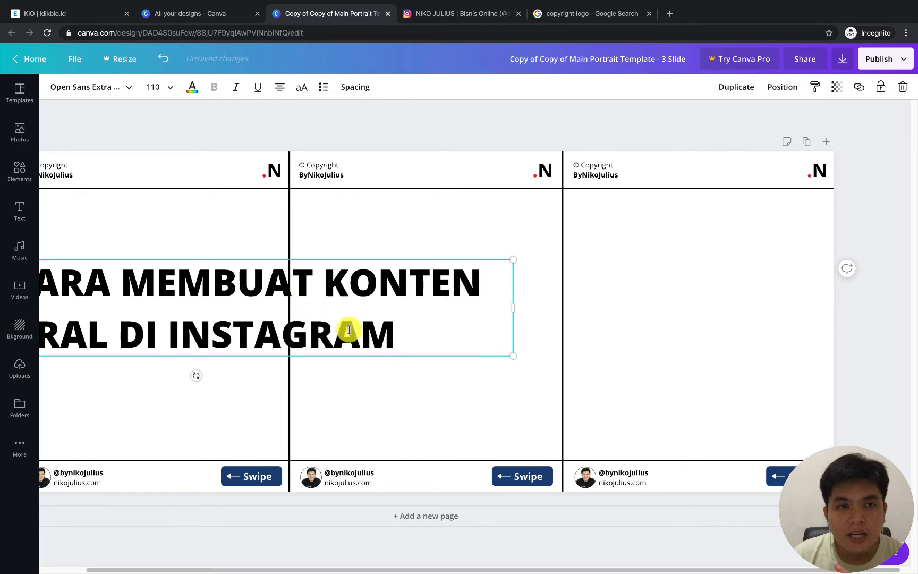
click(352, 359)
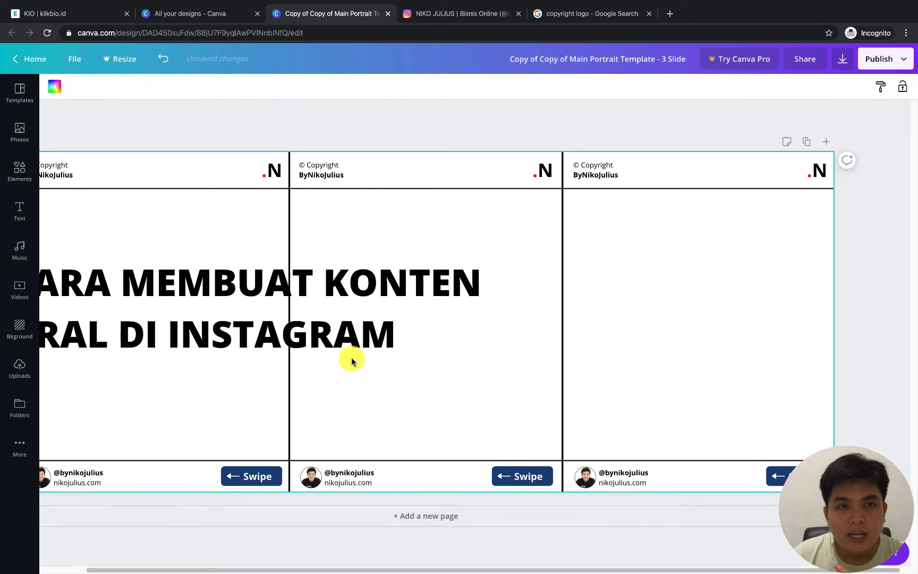
Move the two-line heading fully onto the page so that it spans all three slides
click(235, 338)
scroll(215, 379, left, 2)
drag(206, 328, 433, 327)
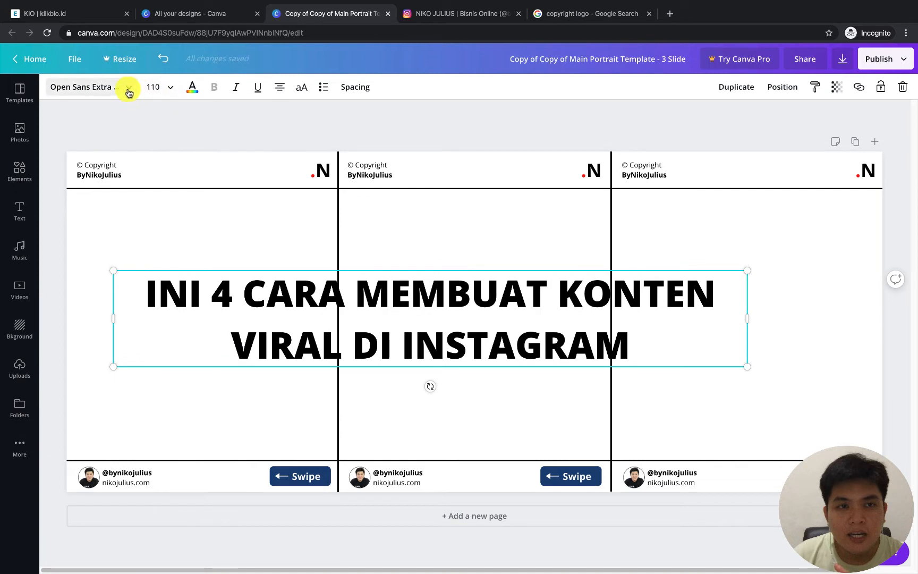
Try the Open Sans Light, regular and bold Open Sans styles on the heading, ending with Open Sans Extra Bold
click(128, 88)
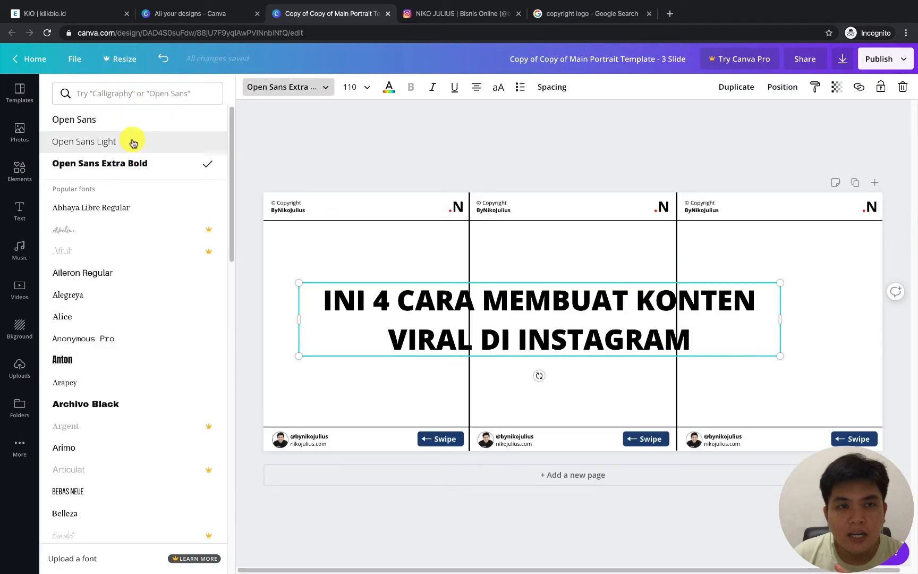
click(132, 141)
click(132, 122)
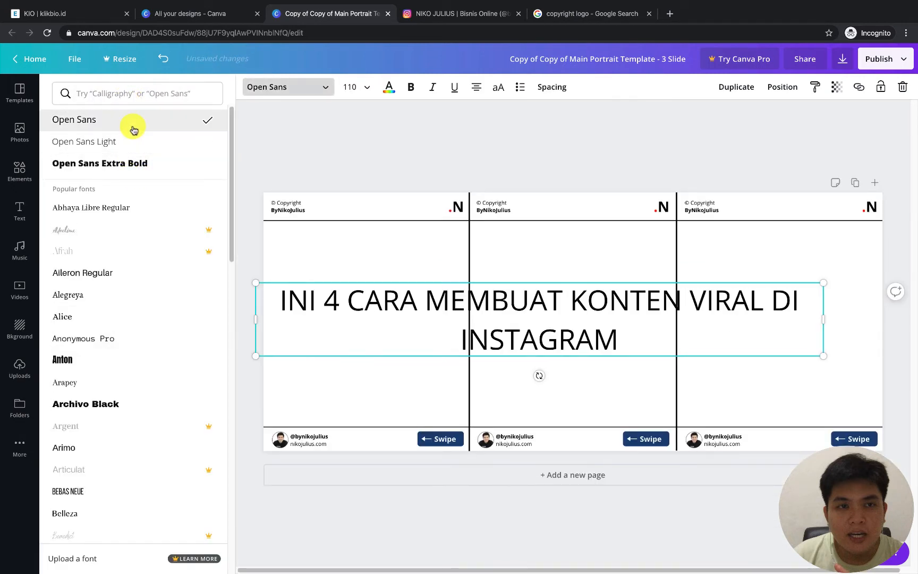
click(131, 163)
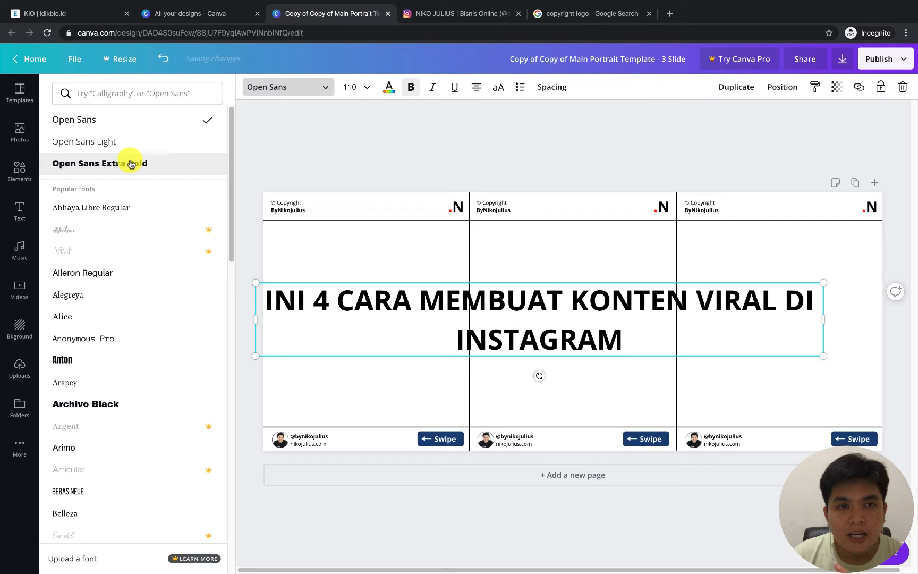
click(131, 164)
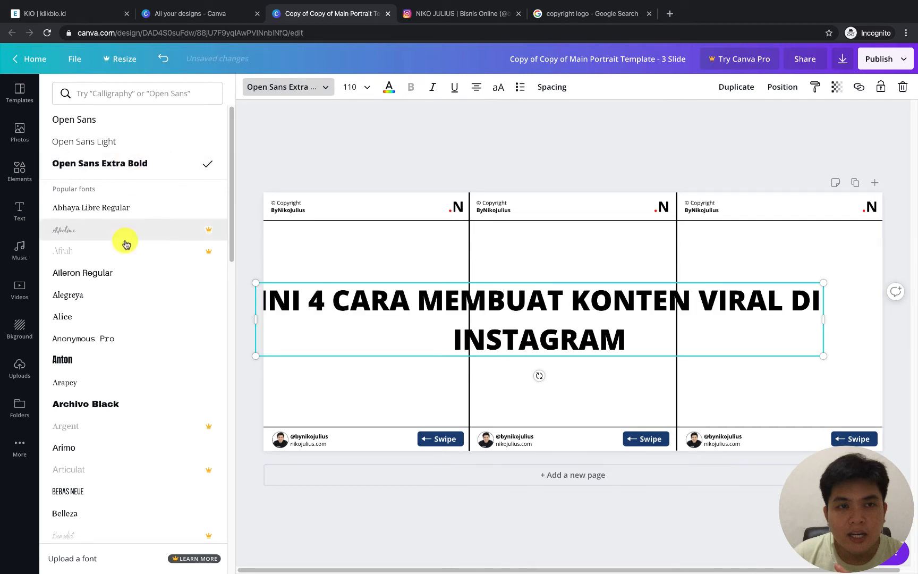
Search the fonts for "open sans" and try other variants such as Open Sans Hebrew Bold before reapplying Open Sans Extra Bold to the heading
click(122, 98)
text(oep)
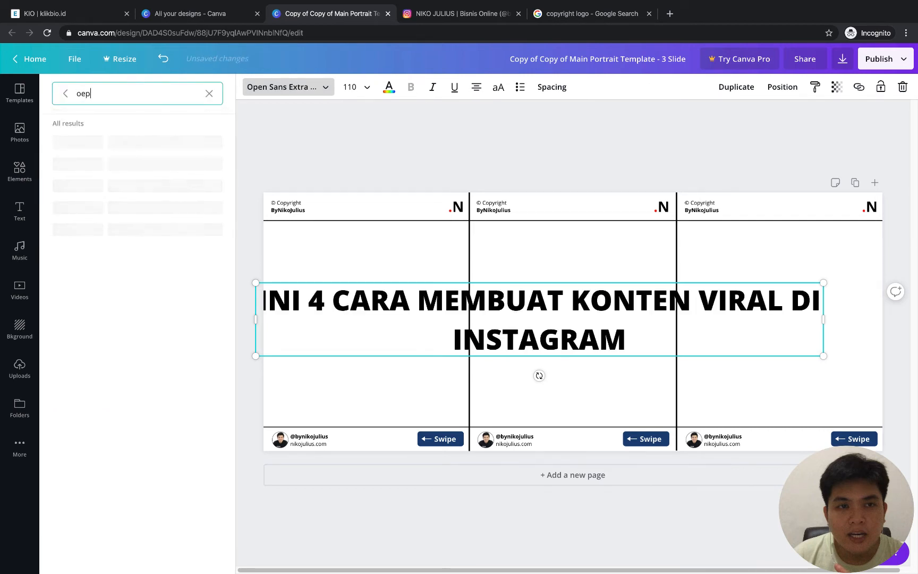
text(n sans)
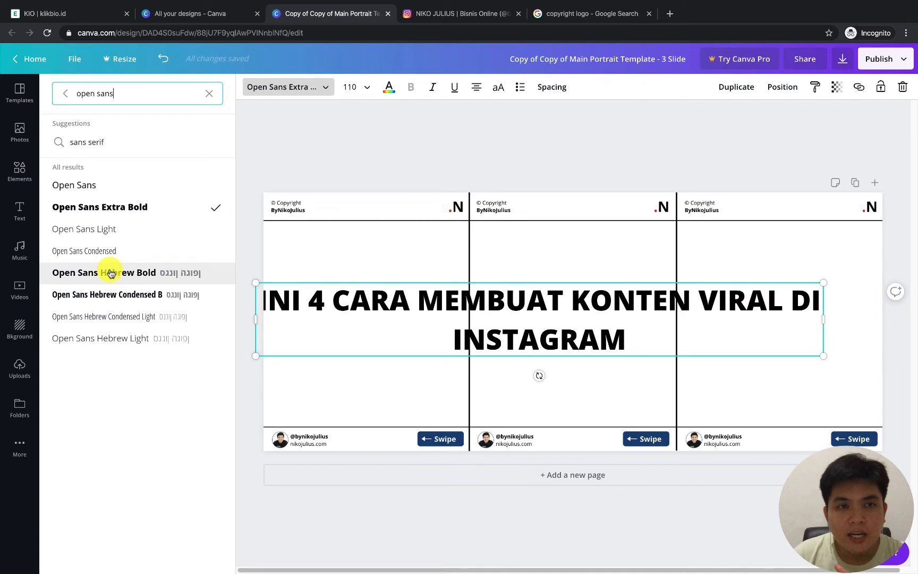
click(93, 295)
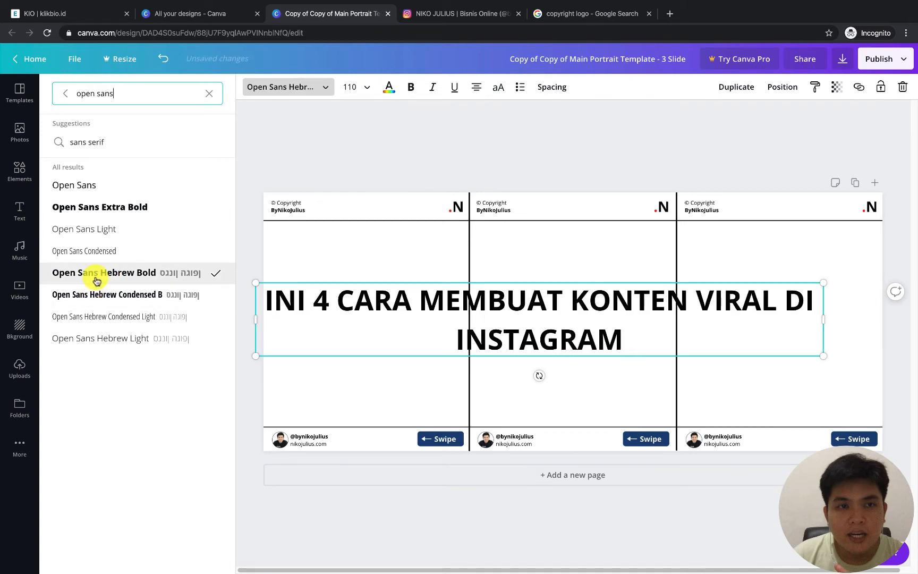
click(102, 209)
click(101, 230)
click(100, 214)
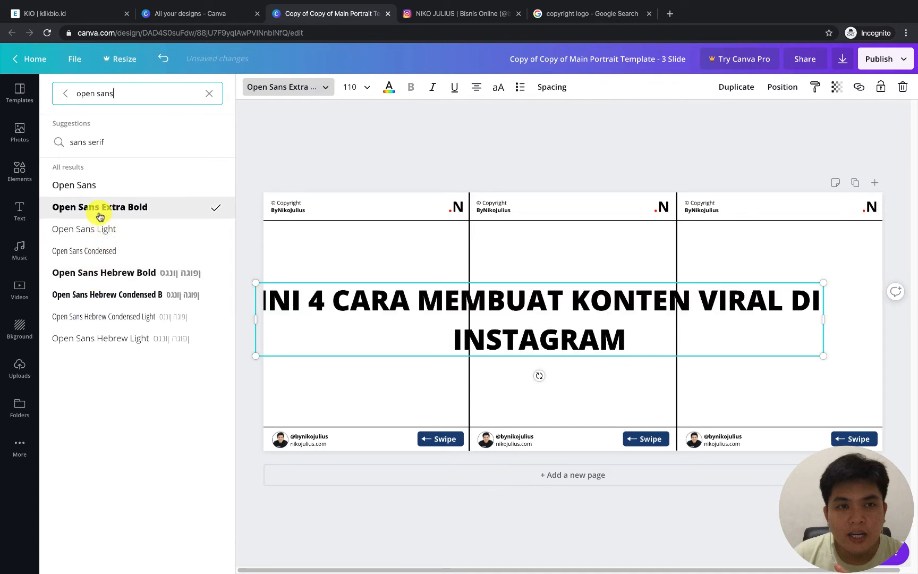
Try Open Sans Light on the heading, switch it to bold Open Sans, and shift it right so it sits inside the page
click(104, 235)
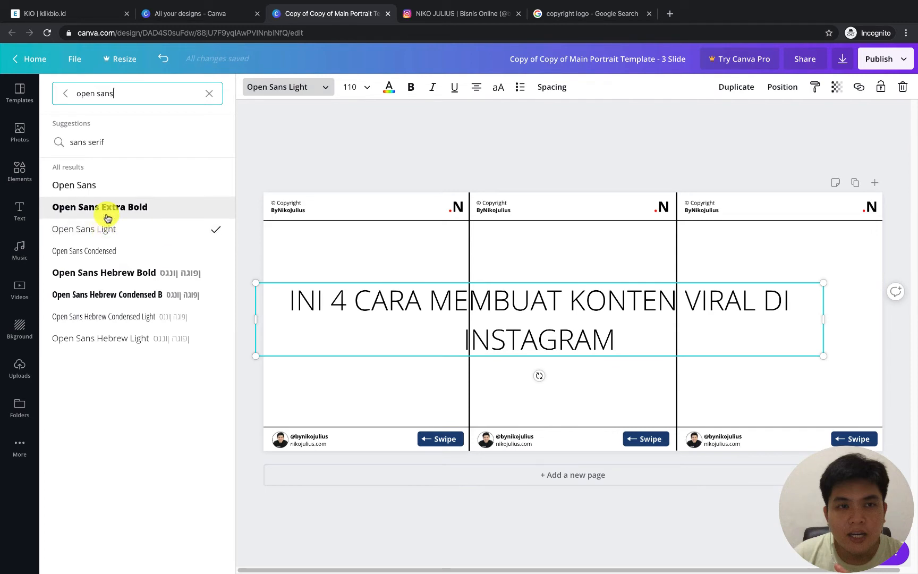
click(108, 197)
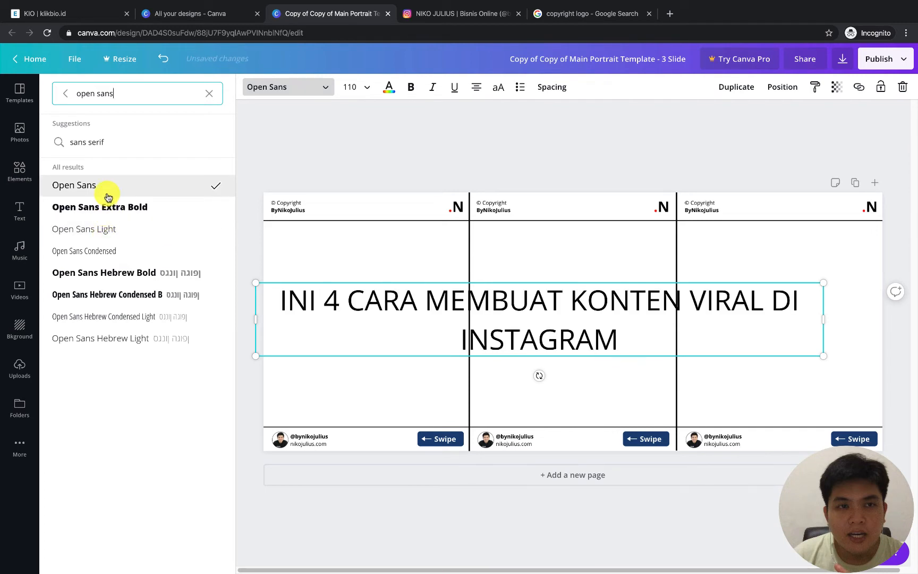
key(ctrl+a)
key(ctrl+b)
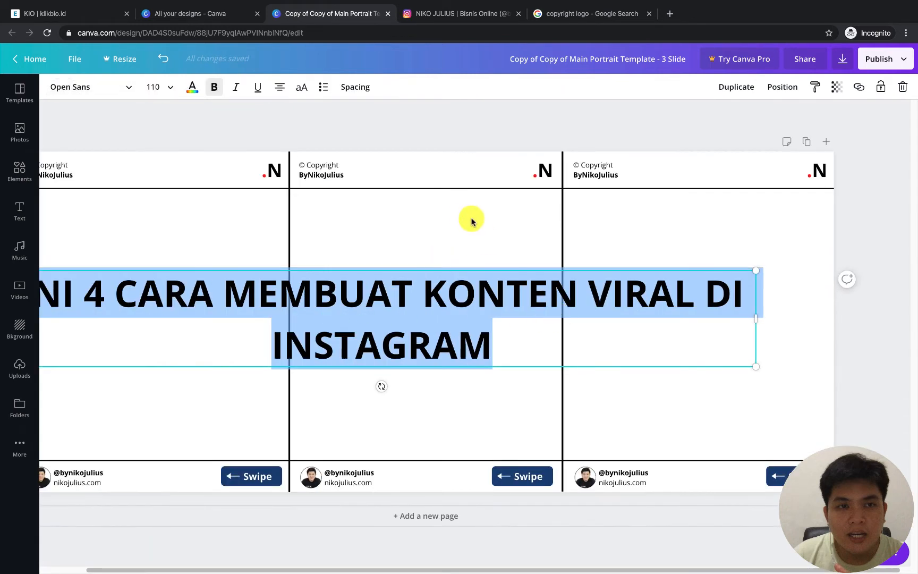
click(471, 219)
drag(489, 295, 510, 296)
Try font size 36 on the heading, then set it to 80 so the text fits on one line
click(169, 87)
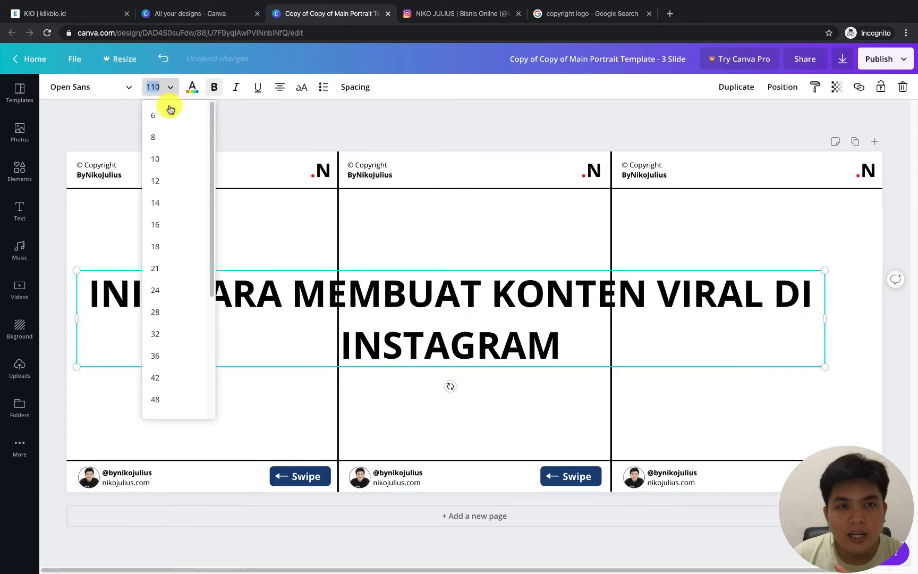
click(168, 361)
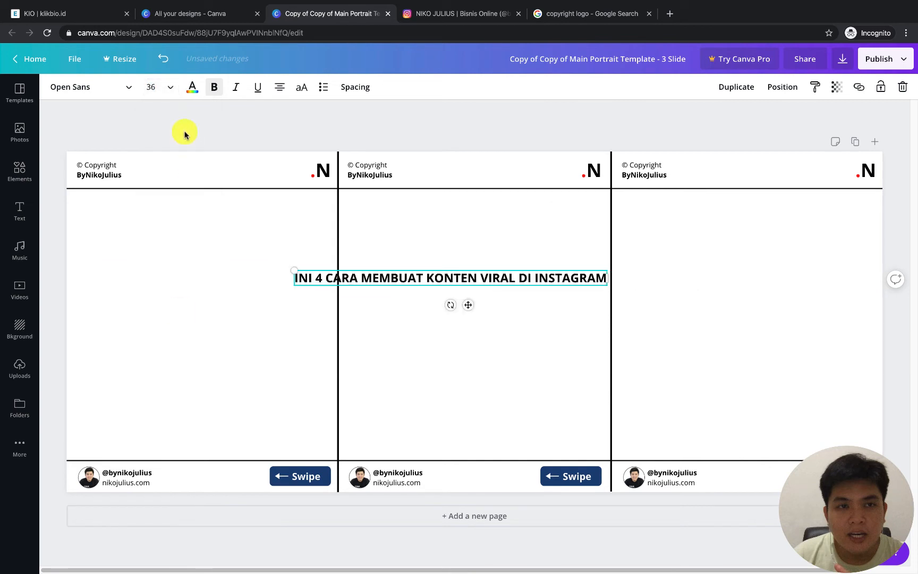
click(170, 87)
scroll(172, 326, down, 1)
click(163, 371)
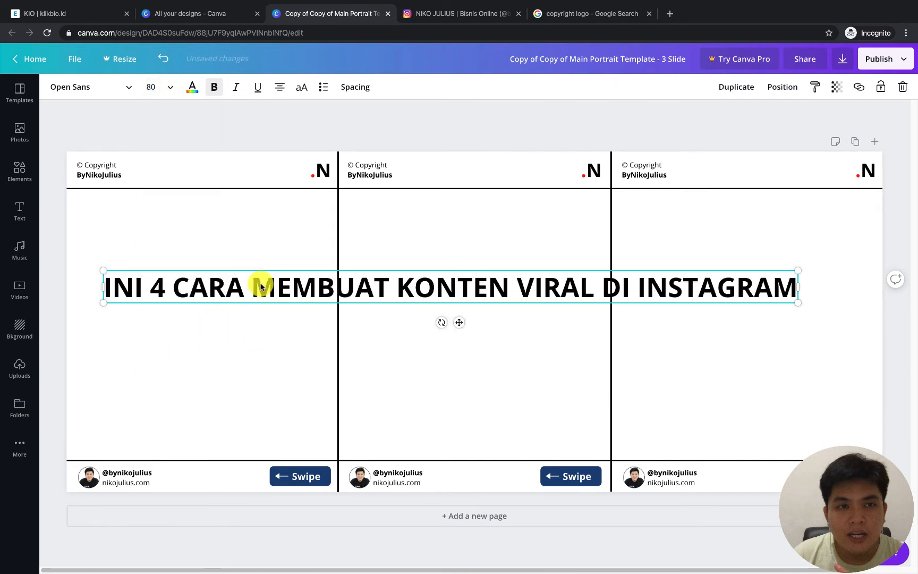
Cut "MEMBUAT KONTEN VIRAL DI INSTAGRAM" out of the heading and move the remaining "INI 4 CARA" onto the first slide
drag(251, 283, 793, 296)
key(ctrl+c)
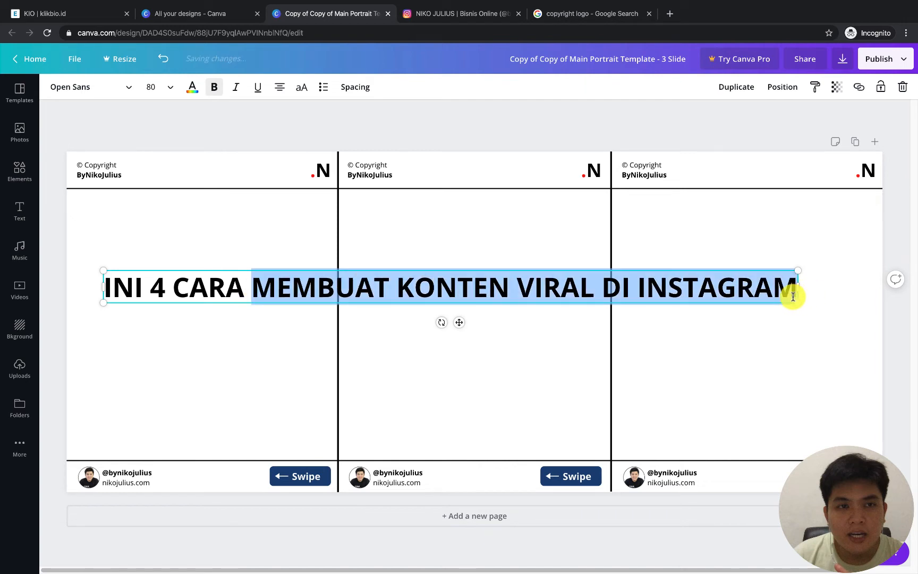
key(BackSpace)
click(458, 332)
drag(485, 287, 205, 253)
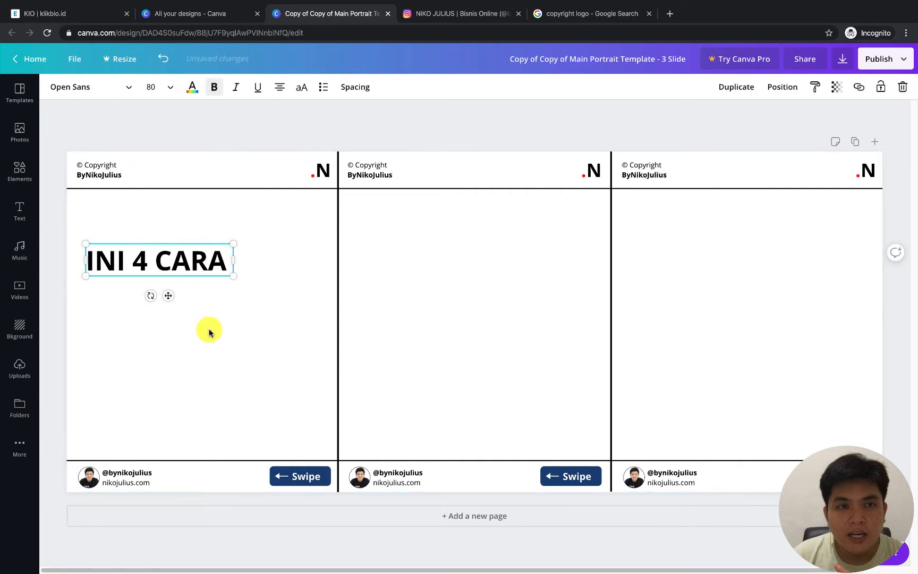
Paste "MEMBUAT KONTEN VIRAL DI INSTAGRAM" as a separate text box below "INI 4 CARA" in bold at size 80
key(ctrl+v)
drag(443, 306, 227, 303)
click(151, 85)
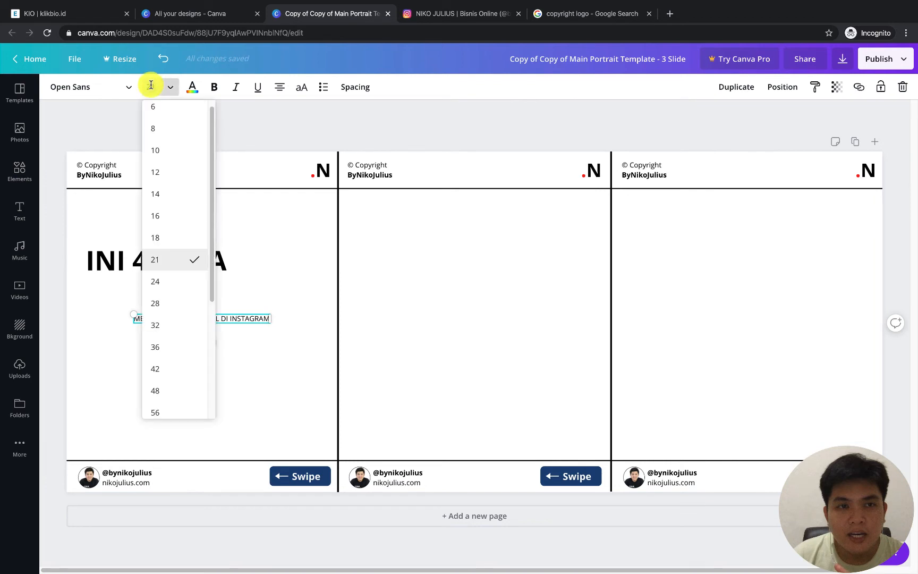
text(80)
key(Return)
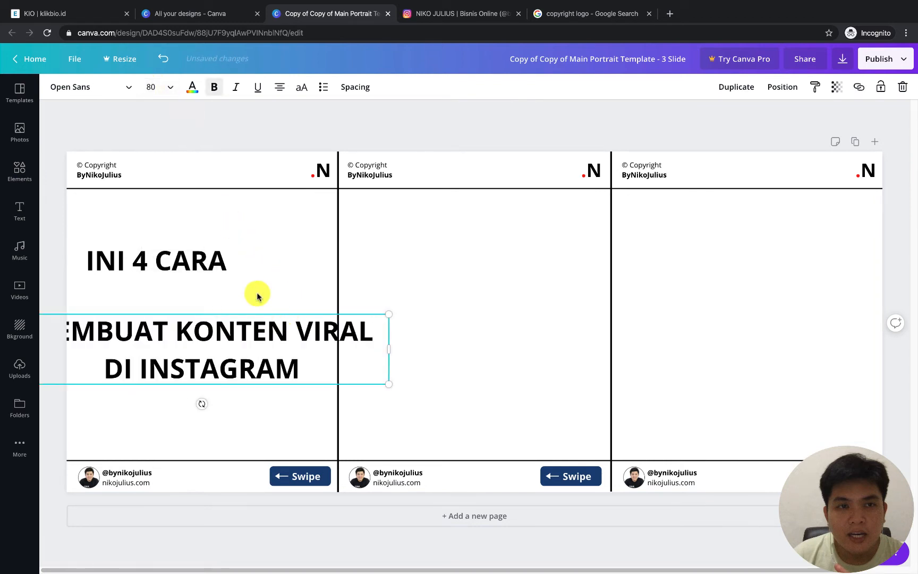
Left-align the "MEMBUAT KONTEN VIRAL DI INSTAGRAM" text, place it directly beneath "INI 4 CARA", and check its spacing options
drag(225, 331, 250, 293)
click(280, 93)
click(263, 266)
click(354, 87)
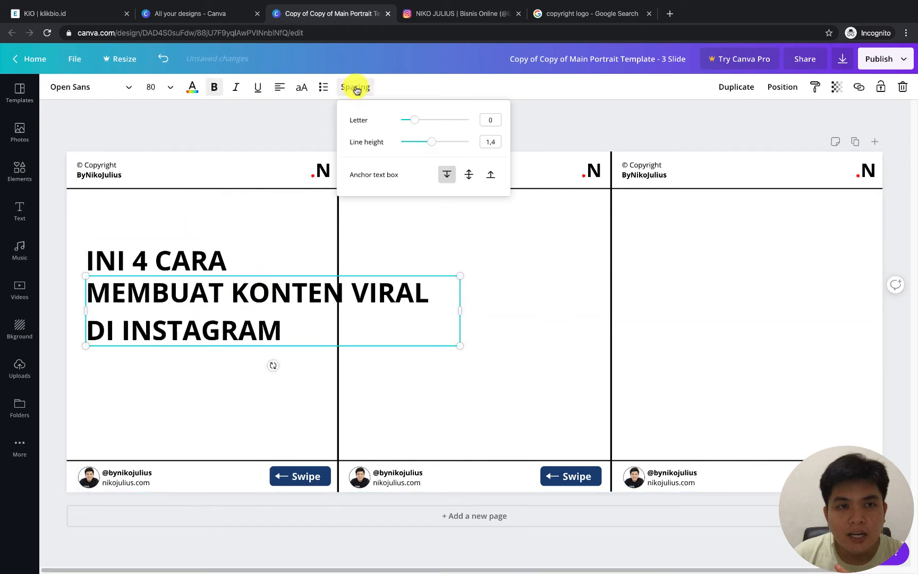
click(356, 88)
Move "INI 4 CARA" out of its own box to the start of the "MEMBUAT KONTEN VIRAL DI INSTAGRAM" text
click(211, 256)
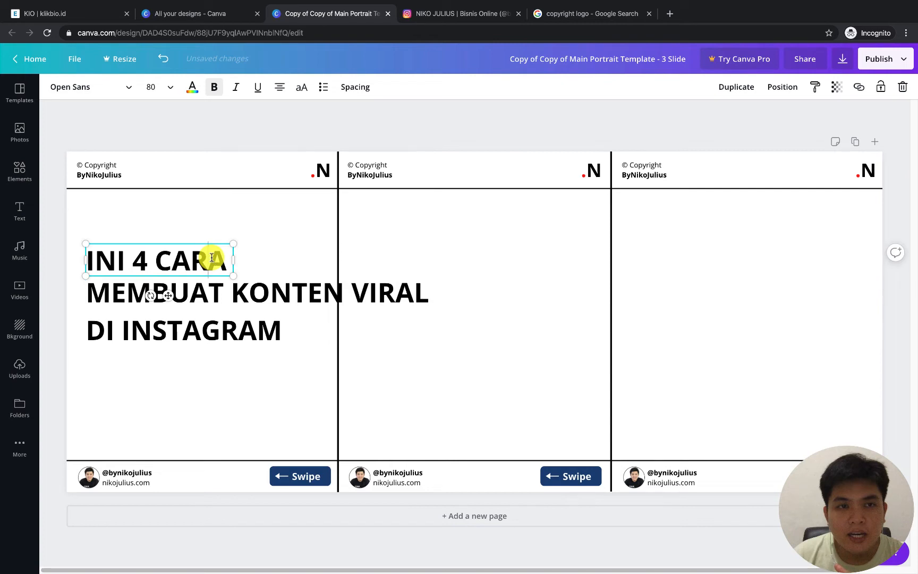
click(211, 257)
click(211, 300)
click(198, 259)
click(198, 259)
key(super+x)
click(91, 296)
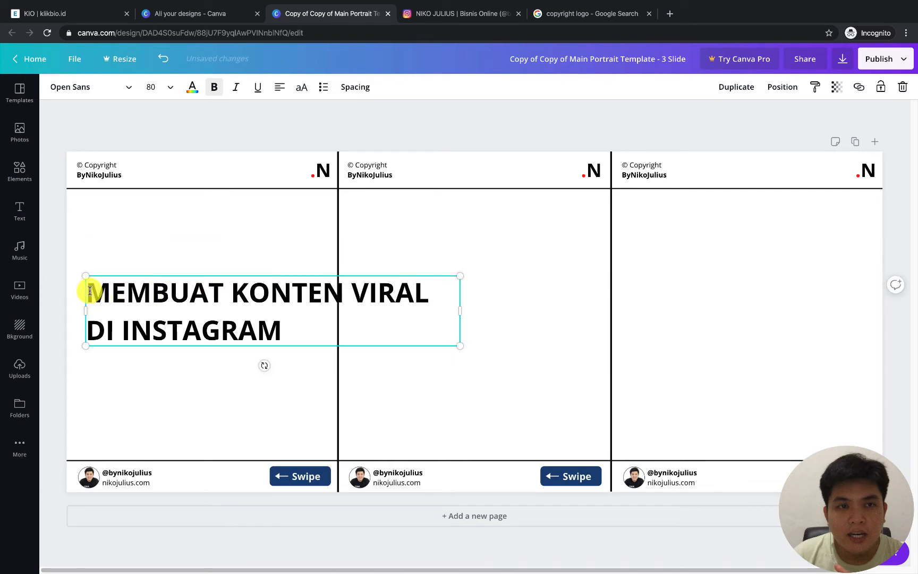
key(super+v)
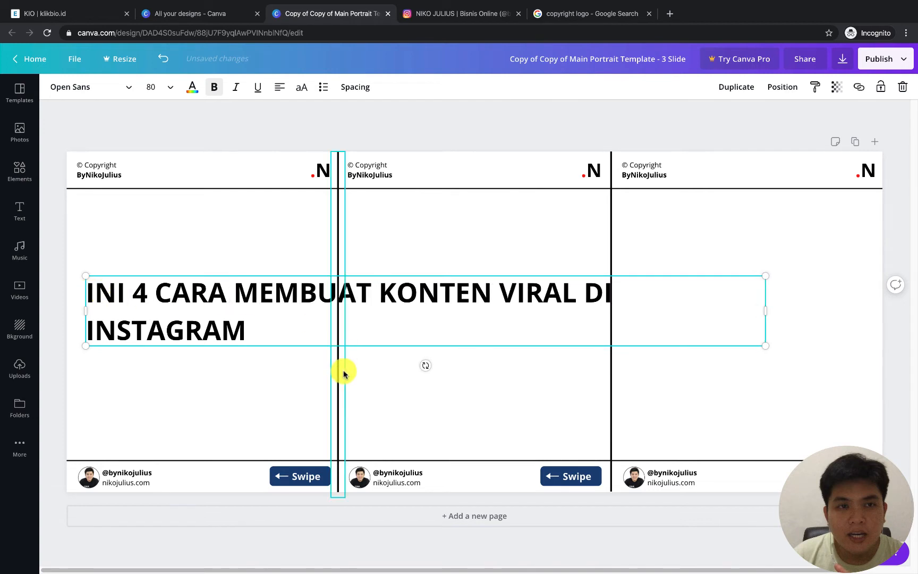
Narrow the combined heading to a width of about 793 so it wraps into four lines, and position it within the first slide
click(276, 395)
click(267, 314)
drag(766, 313, 285, 323)
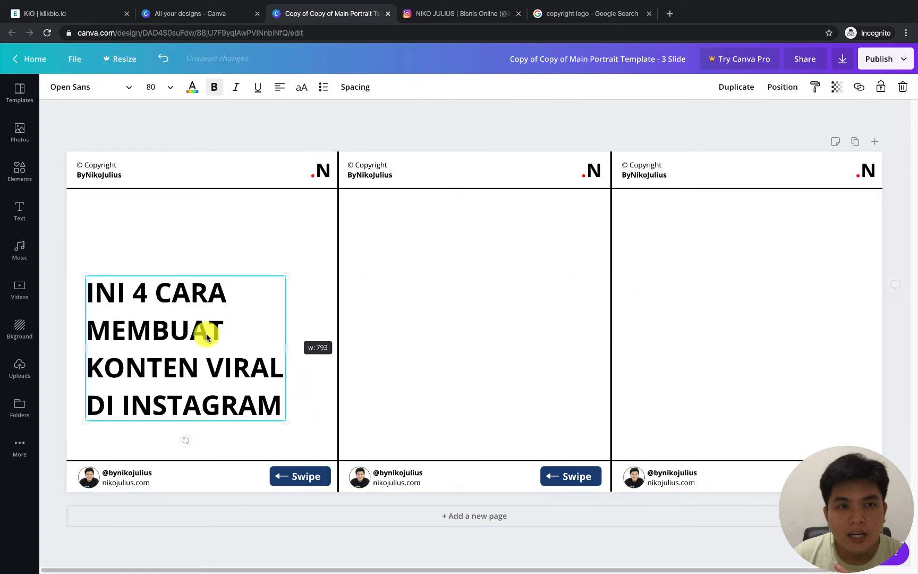
drag(205, 337, 186, 315)
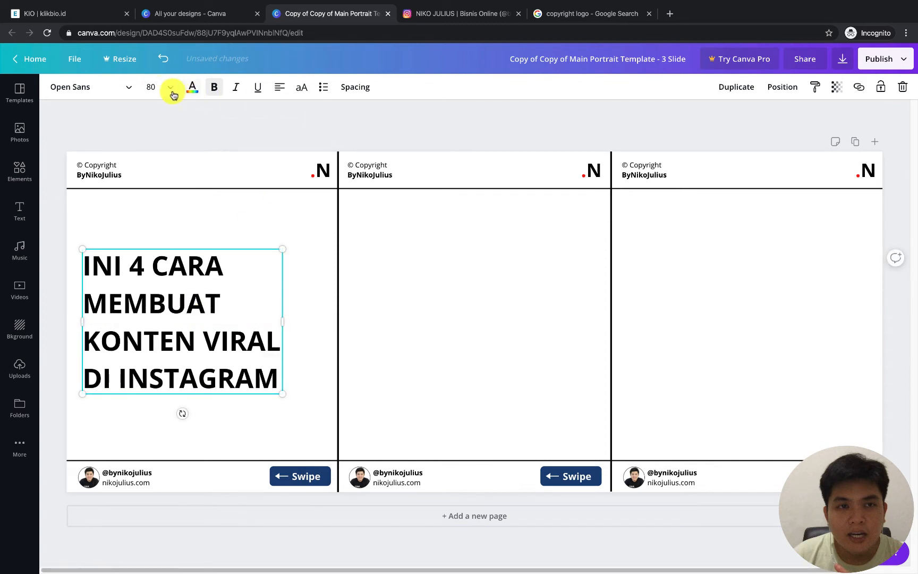
Search the fonts for "open sans", apply Open Sans Extra Bold to the heading, and move it up on the first slide
click(92, 87)
click(106, 95)
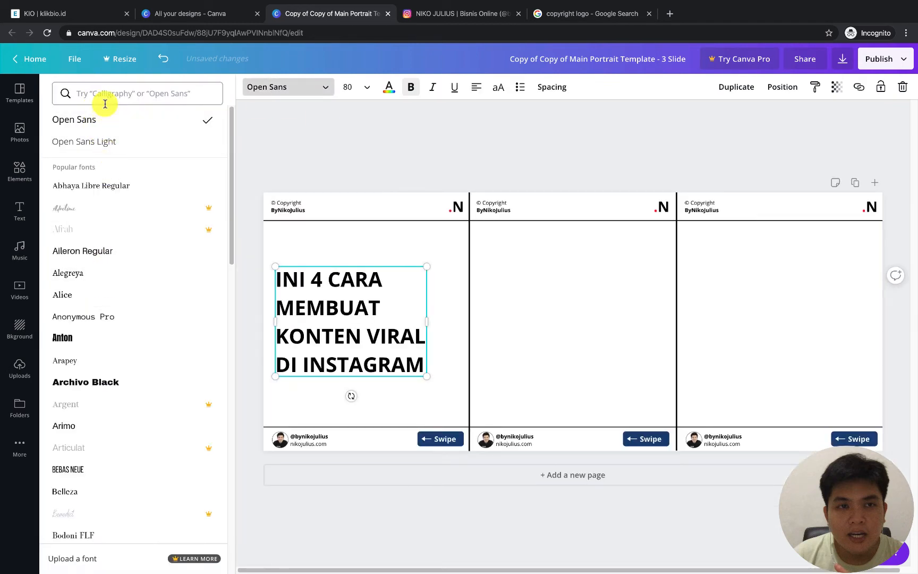
text(open sans)
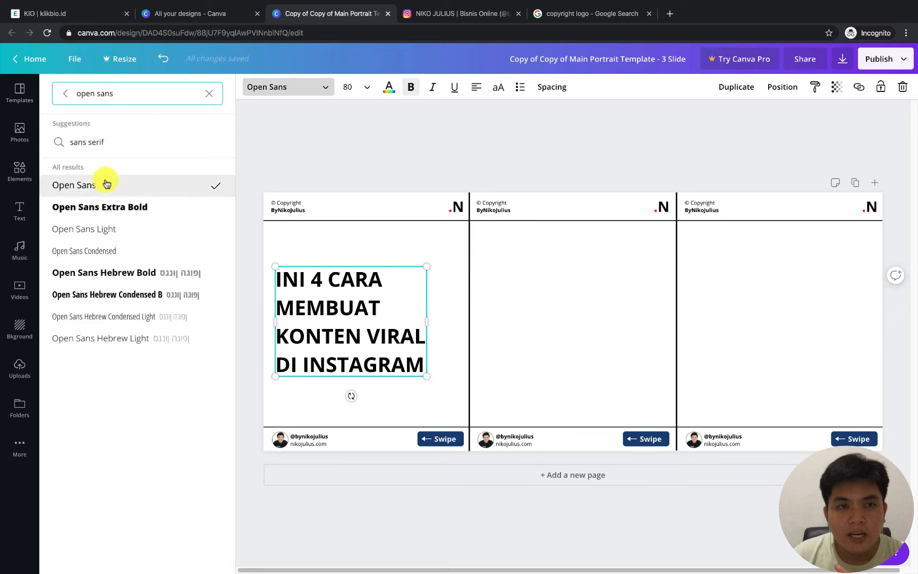
click(100, 209)
click(419, 146)
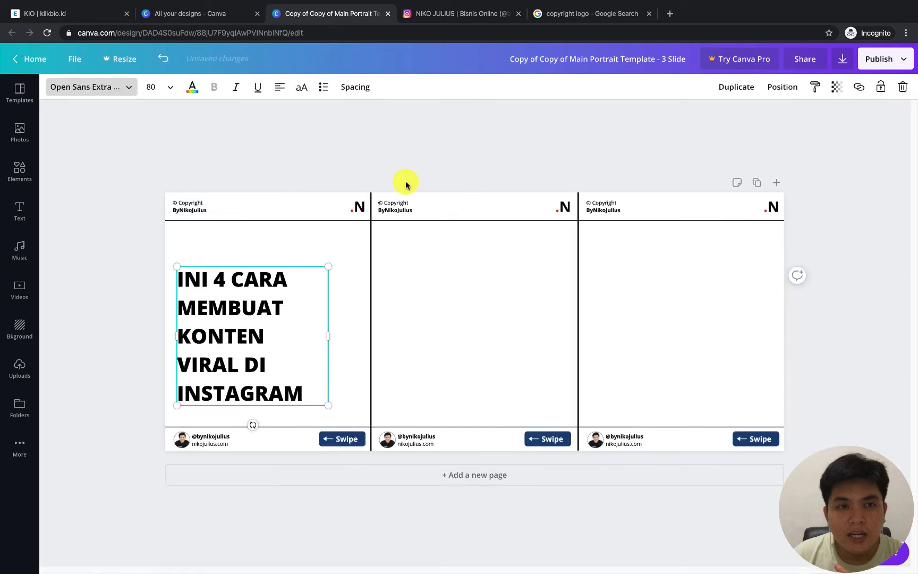
drag(157, 299, 181, 279)
Tighten the heading's line height to 1, keeping its letter spacing at 0
click(350, 87)
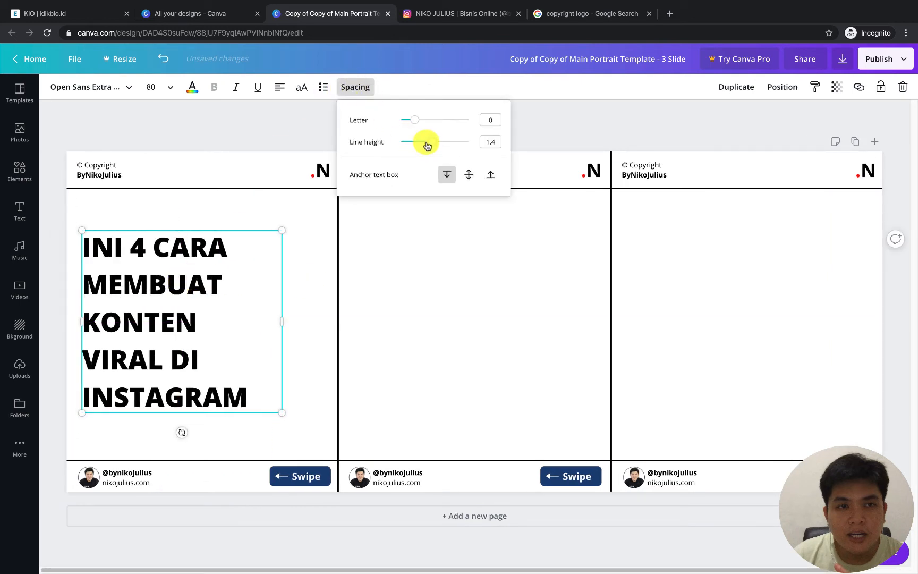
drag(426, 145, 416, 144)
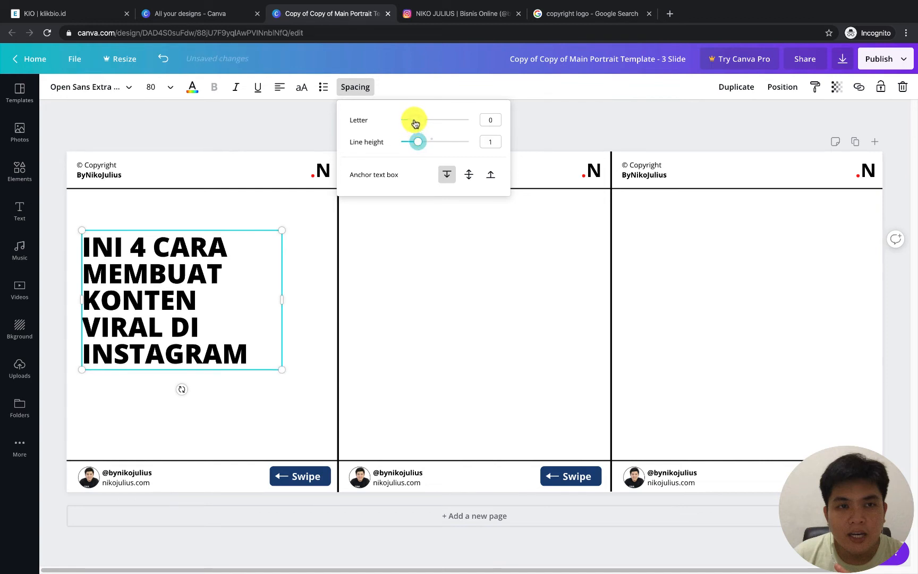
drag(411, 123, 413, 123)
drag(426, 147, 417, 148)
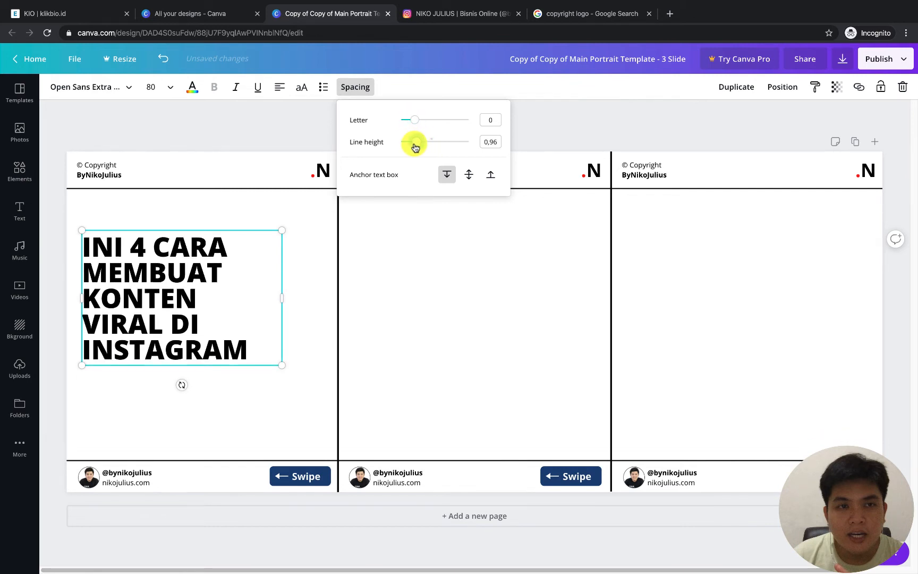
drag(415, 147, 416, 148)
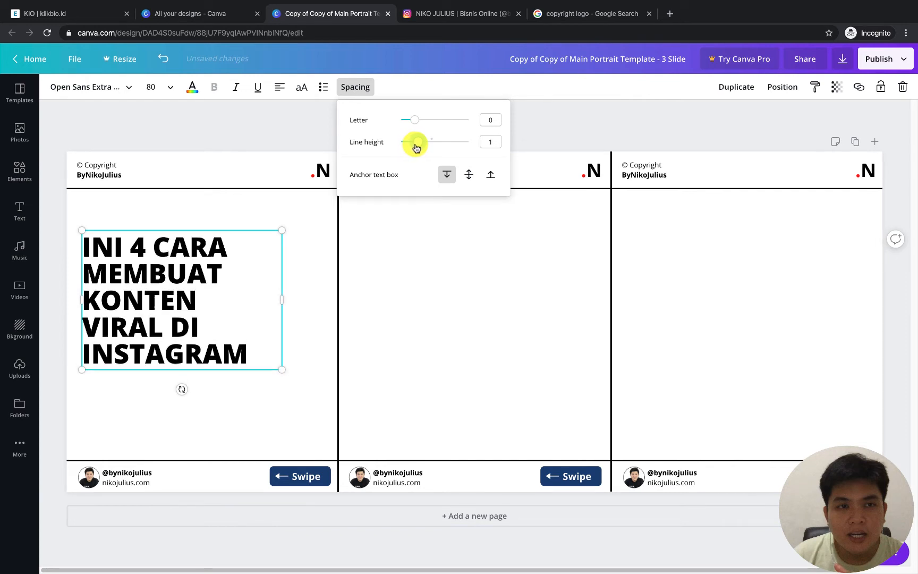
Compare regular Open Sans on the heading, then return it to Open Sans Extra Bold
click(101, 93)
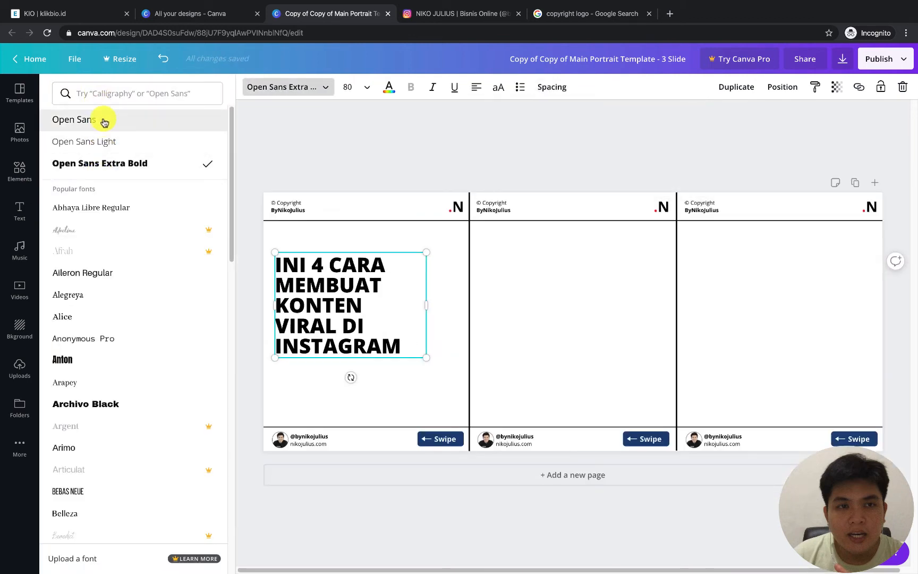
click(104, 122)
click(92, 163)
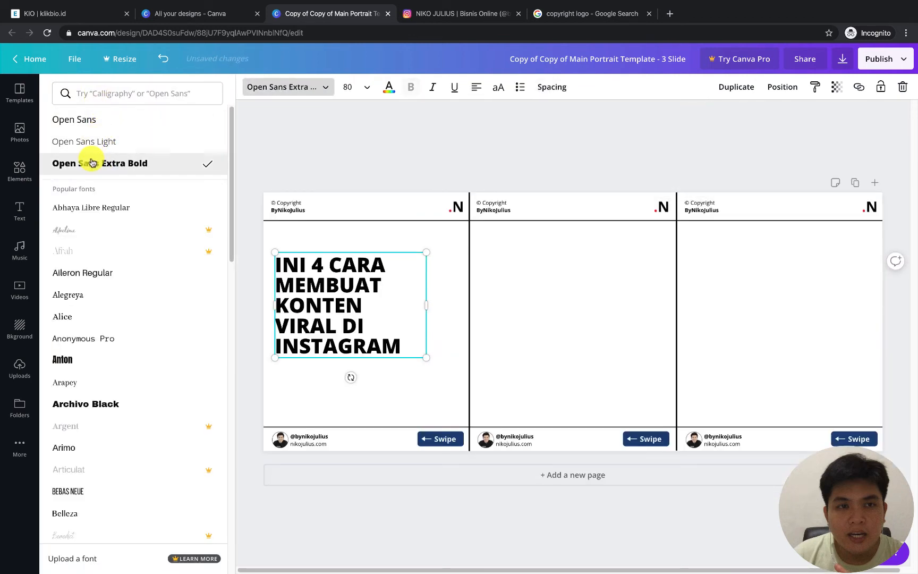
click(424, 158)
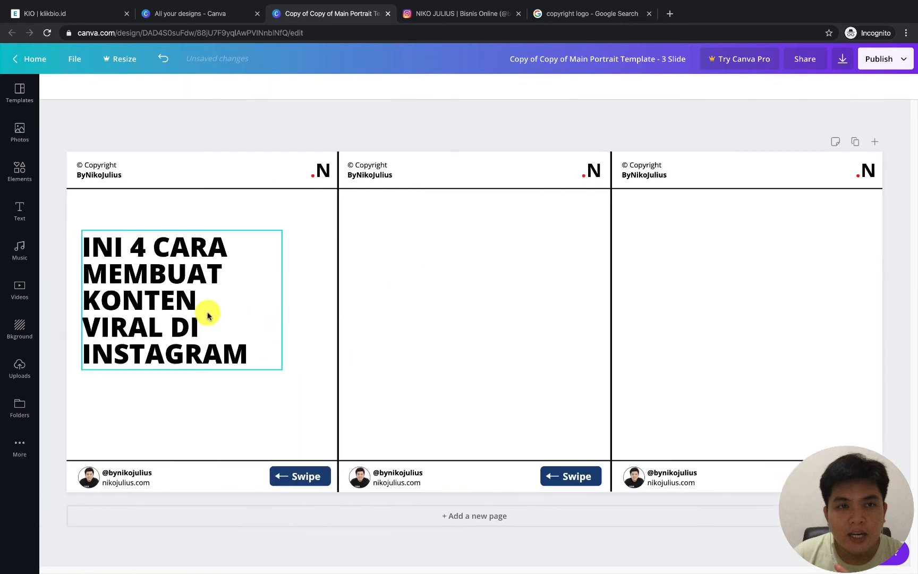
Move the heading down to the vertical middle of the first slide and deselect it
drag(205, 312, 208, 334)
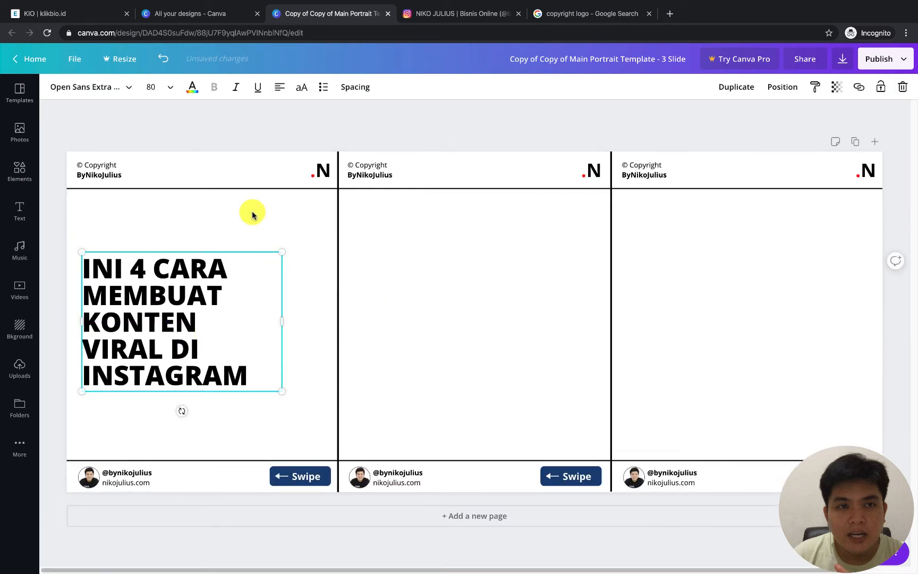
click(253, 214)
click(171, 275)
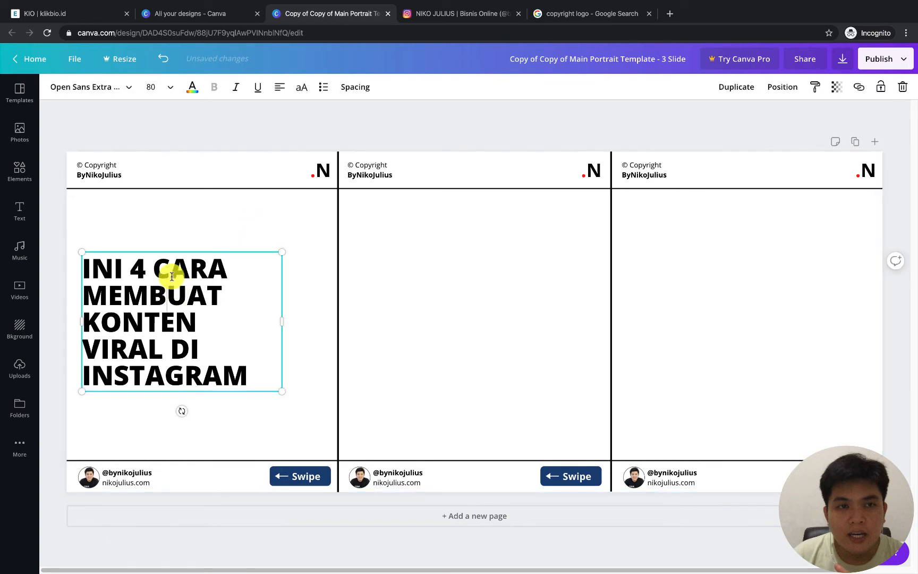
click(248, 229)
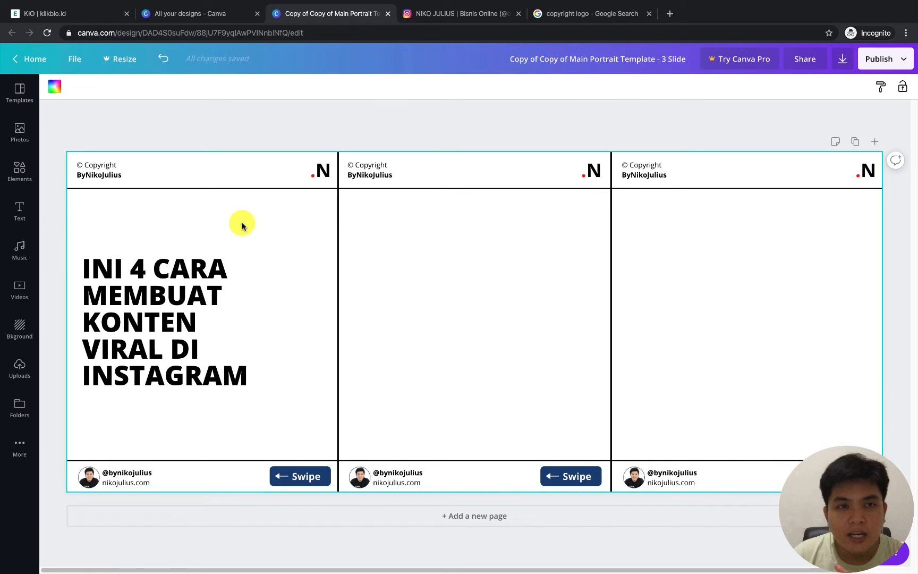
click(225, 142)
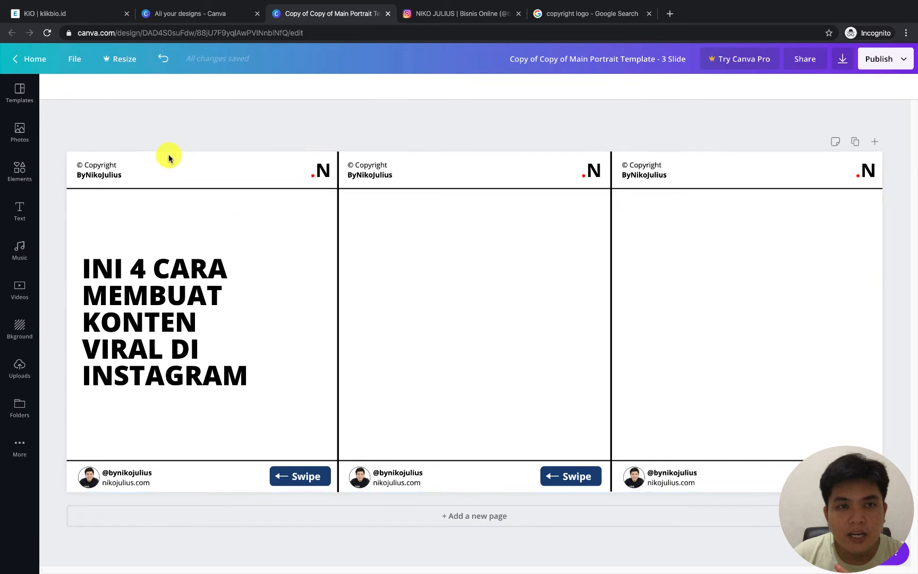
Add a square shape, place it on the first slide, and stretch it down to cover the slide's full height
click(17, 169)
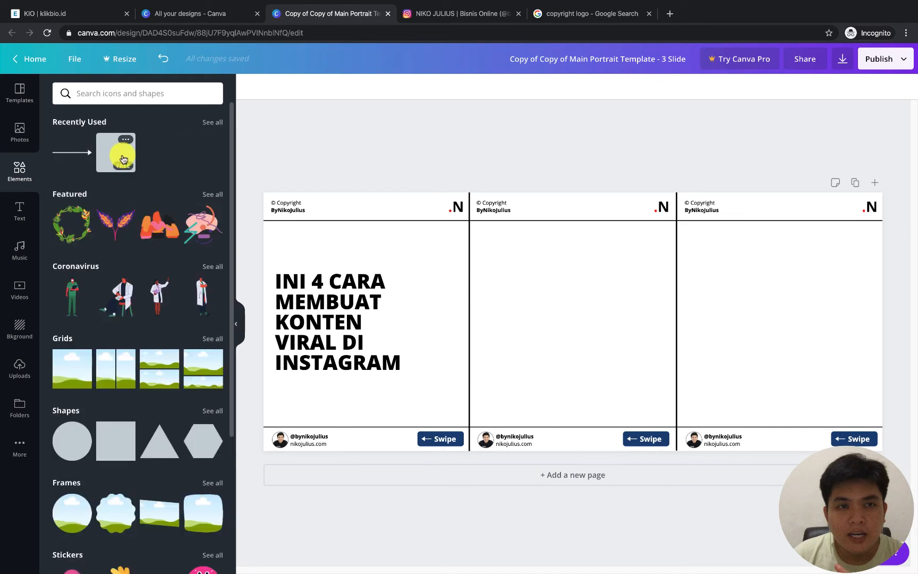
click(106, 444)
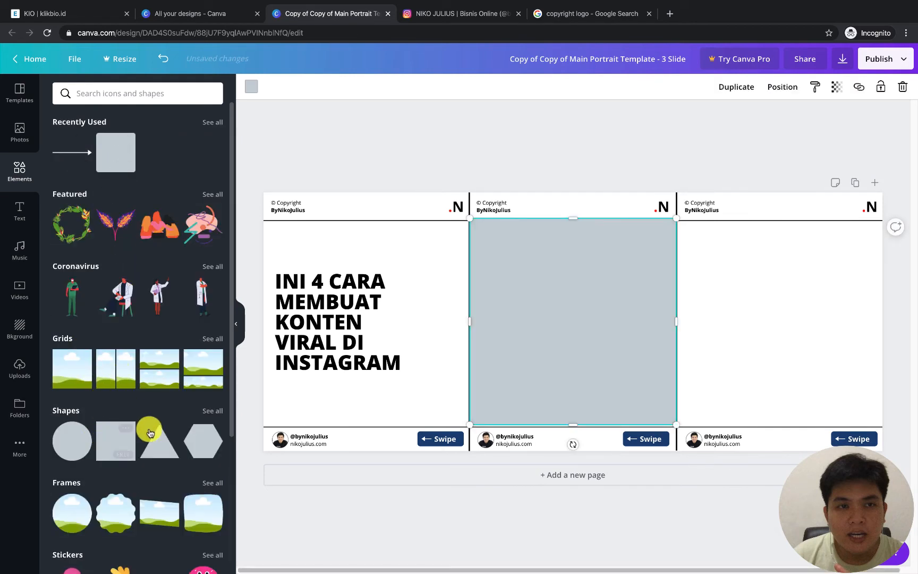
drag(553, 322, 365, 294)
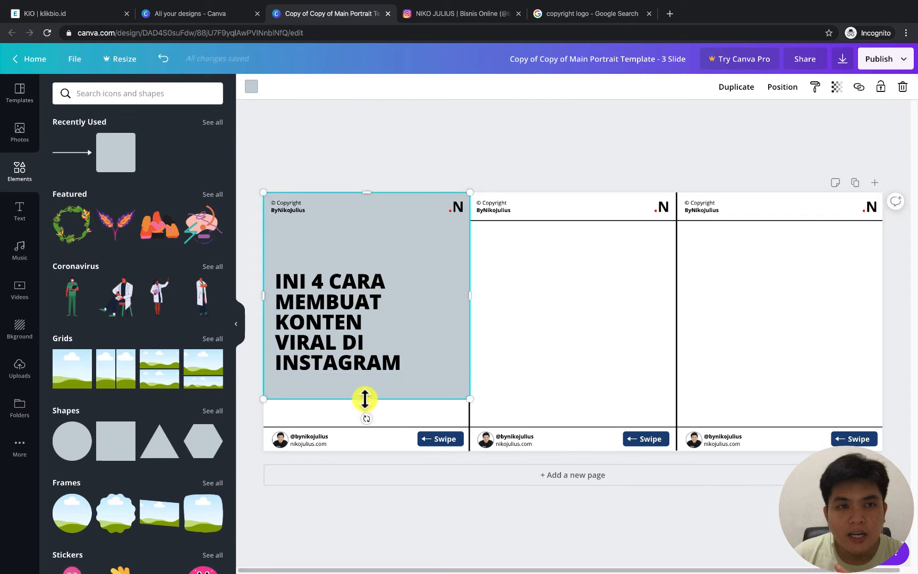
drag(365, 399, 362, 453)
Send the grey square behind the first slide's heading, dividing lines, logo and footer, all the way to the back
right_click(415, 223)
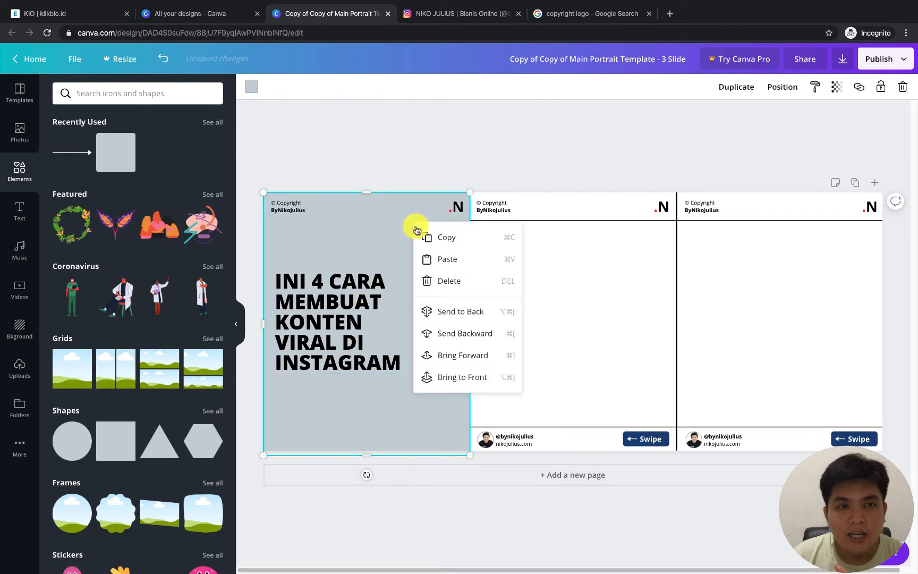
click(429, 312)
right_click(390, 230)
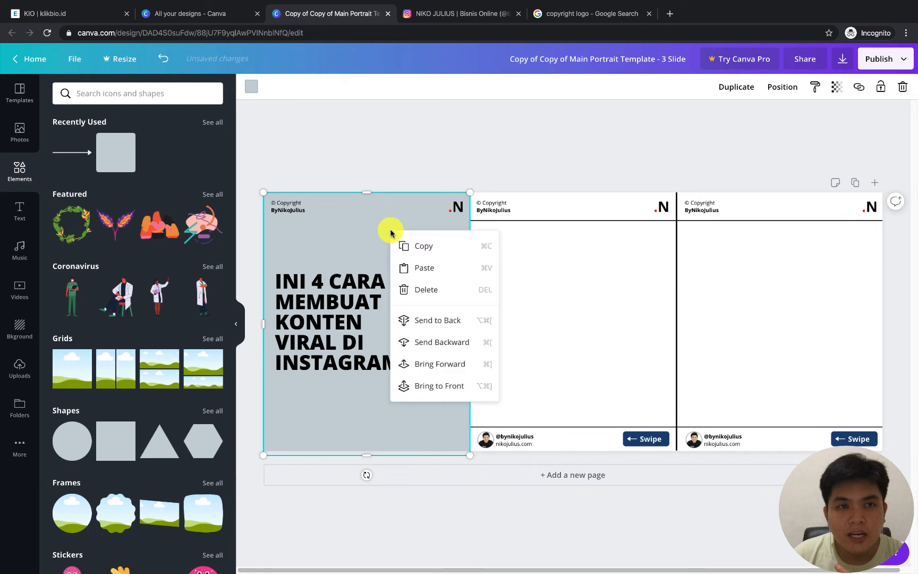
click(424, 320)
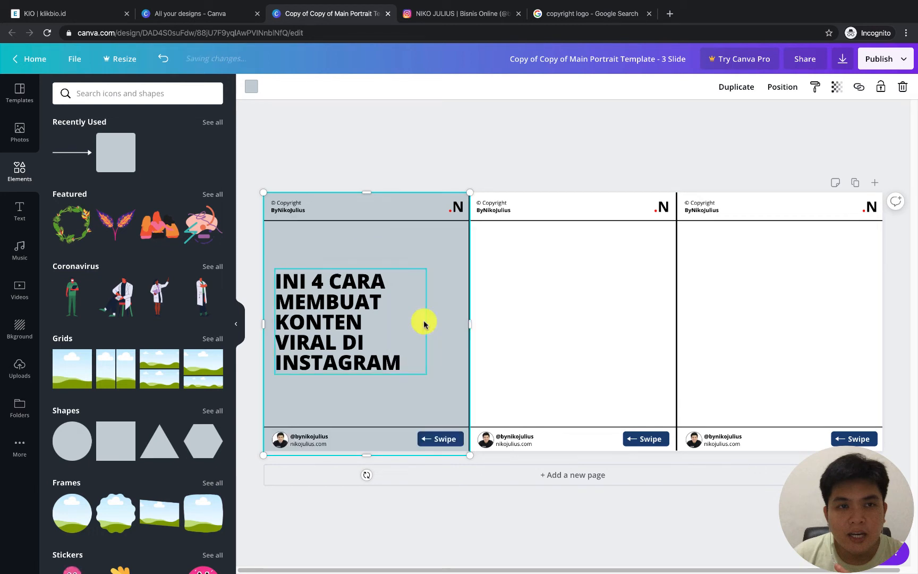
Recolor the first slide's footer handle and website text, copyright text and logo letter white
click(236, 325)
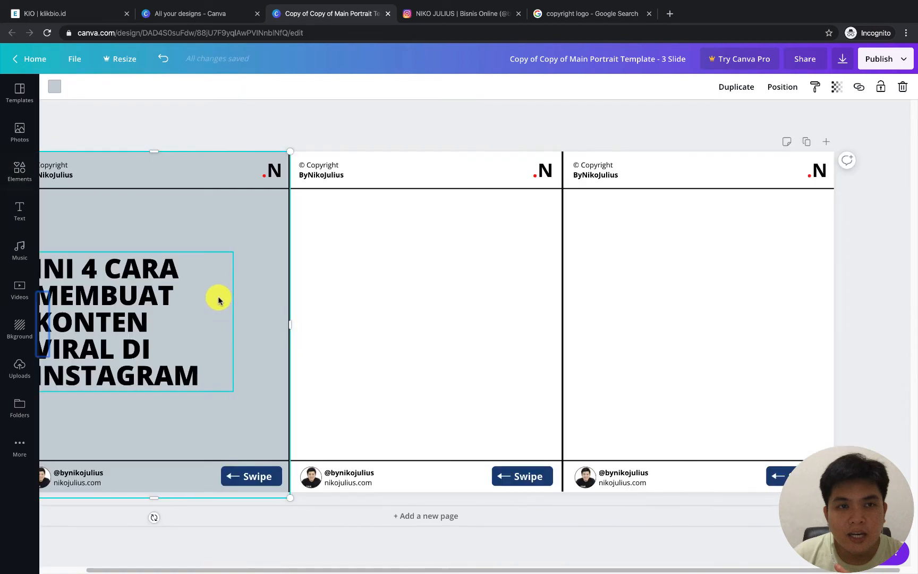
drag(228, 570, 175, 569)
click(126, 474)
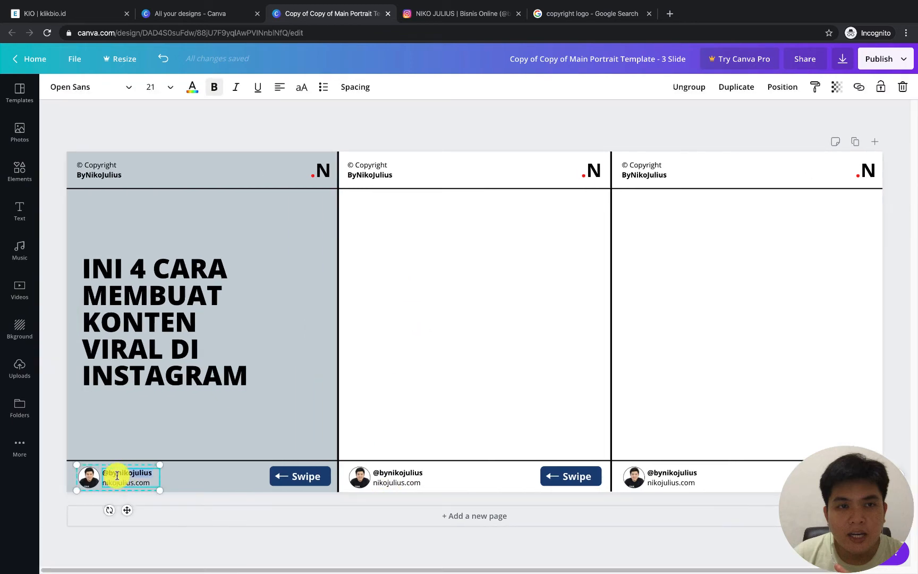
double_click(125, 475)
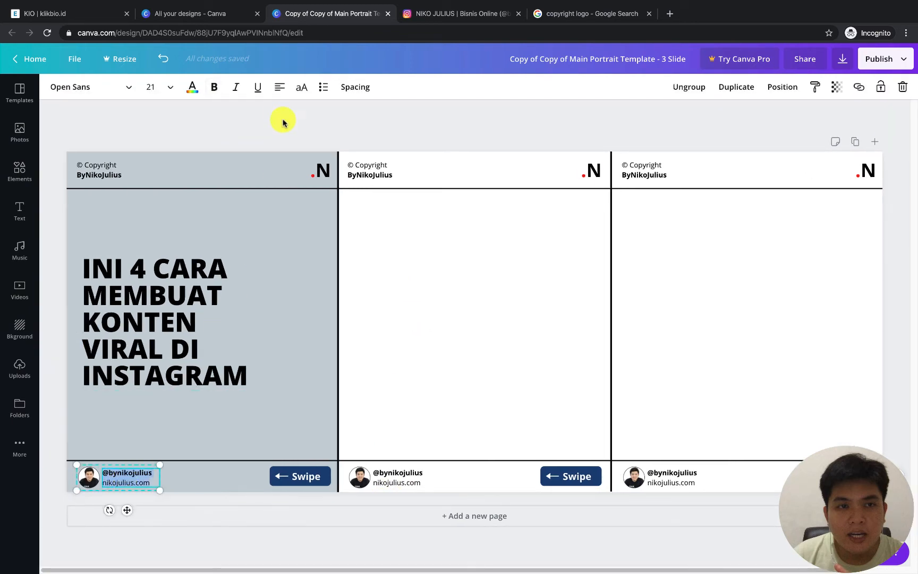
click(186, 87)
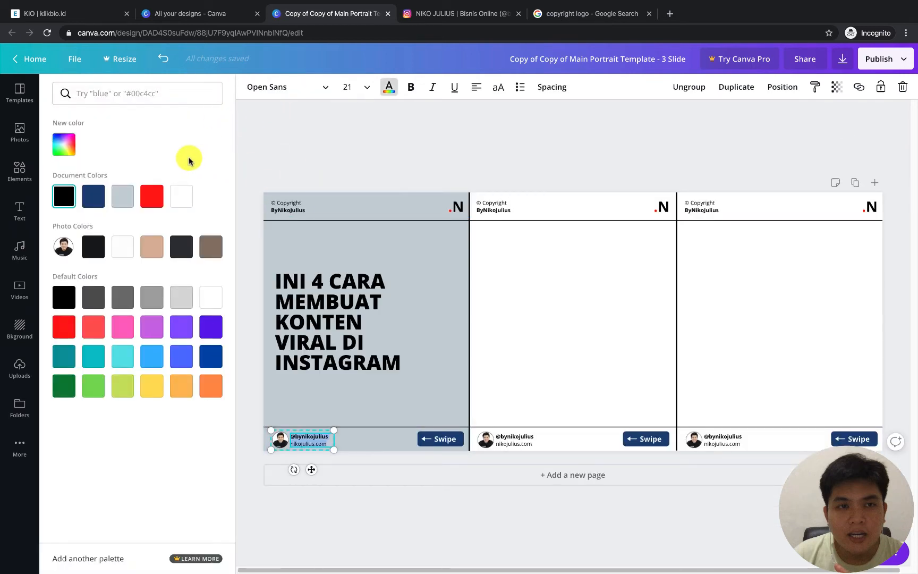
click(181, 196)
click(296, 205)
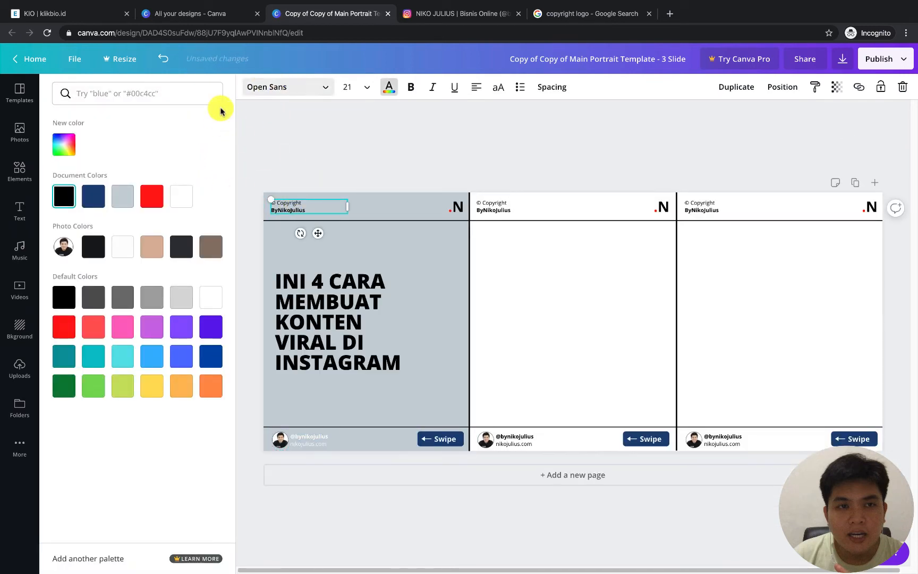
click(458, 206)
click(186, 194)
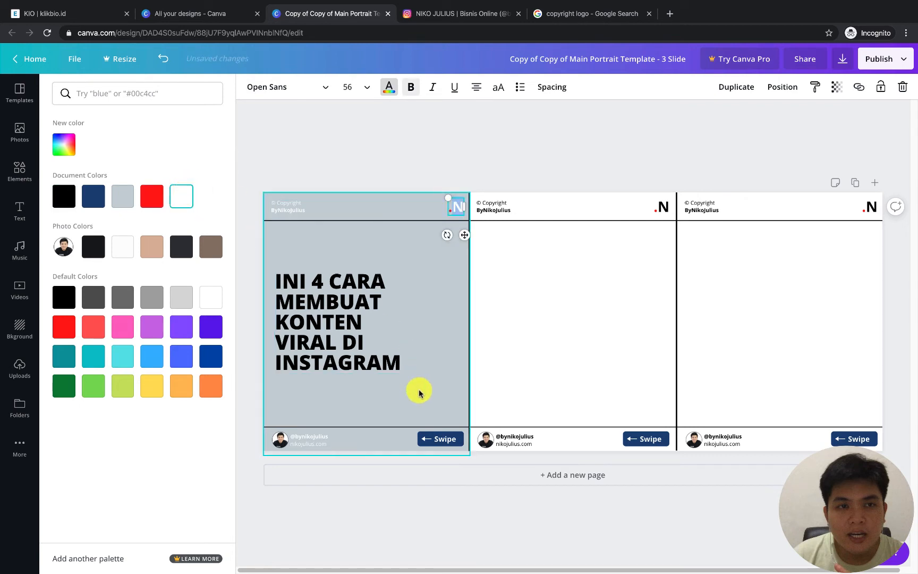
Change the first slide's large heading text to white
click(329, 301)
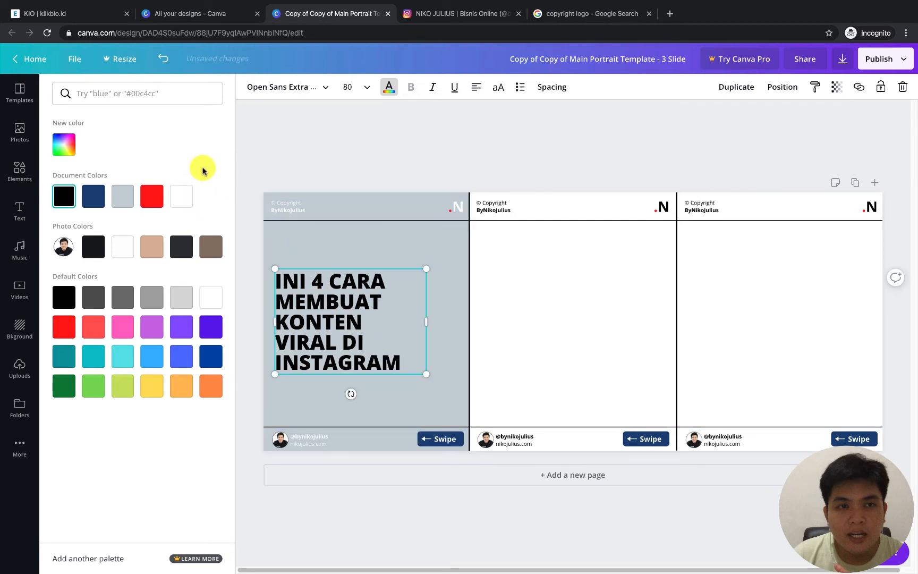
click(185, 193)
click(417, 161)
Fill the first slide's full-height background shape with black
click(308, 220)
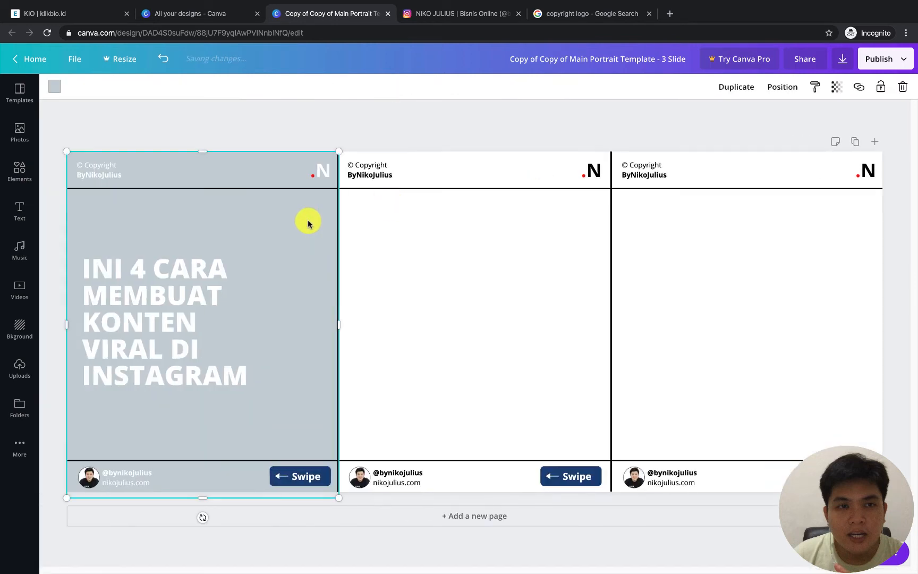
click(58, 86)
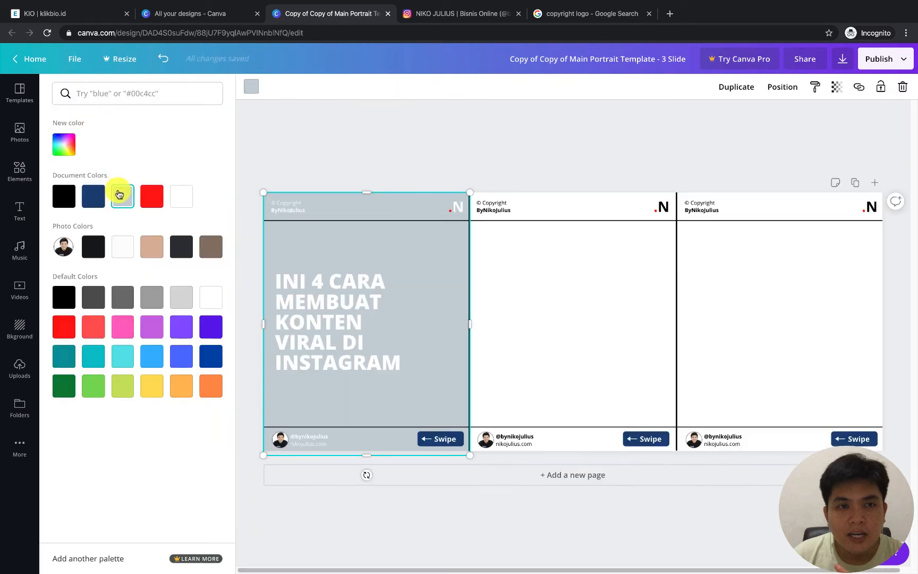
click(359, 259)
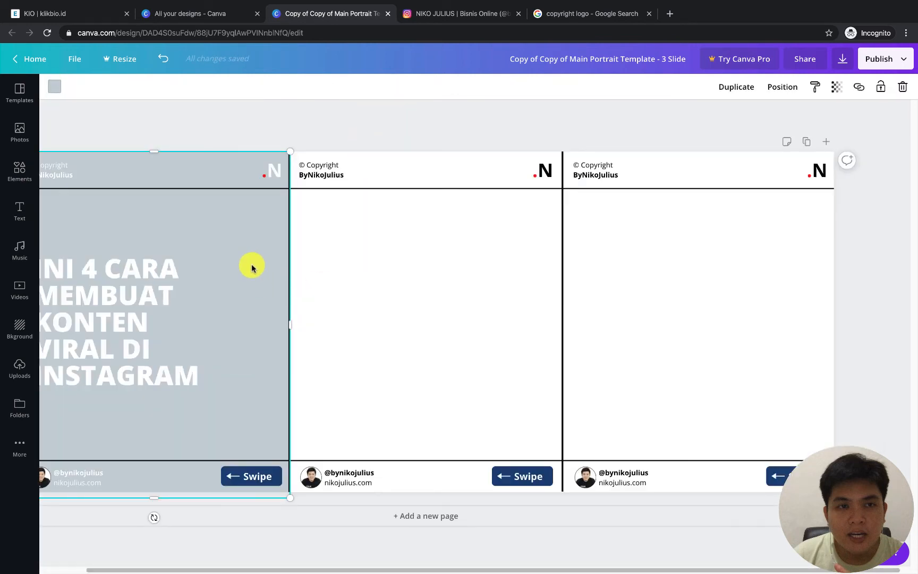
click(57, 86)
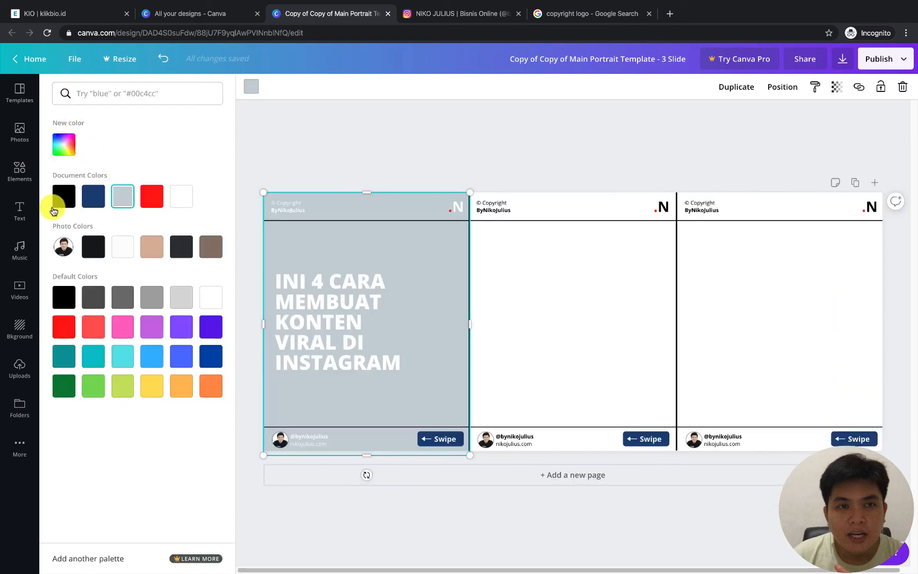
click(65, 197)
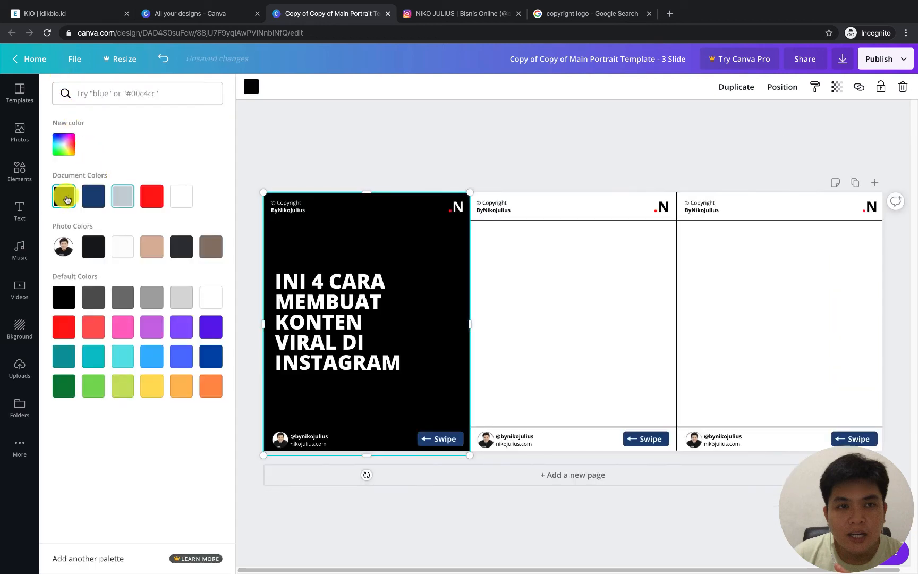
click(447, 152)
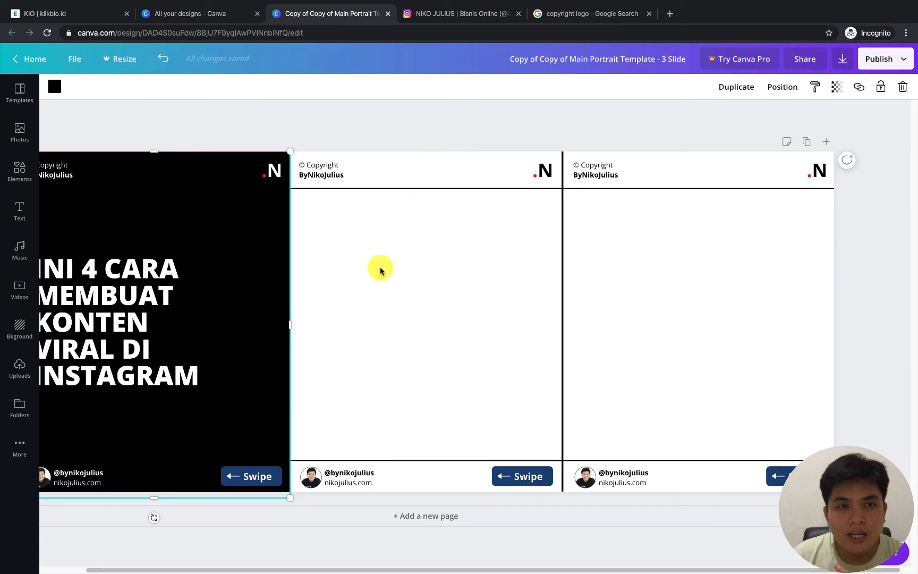
Try coral red shades, including #ff7575, on the heading words KONTEN VIRAL, then settle on yellow and deselect the heading
drag(404, 565, 299, 565)
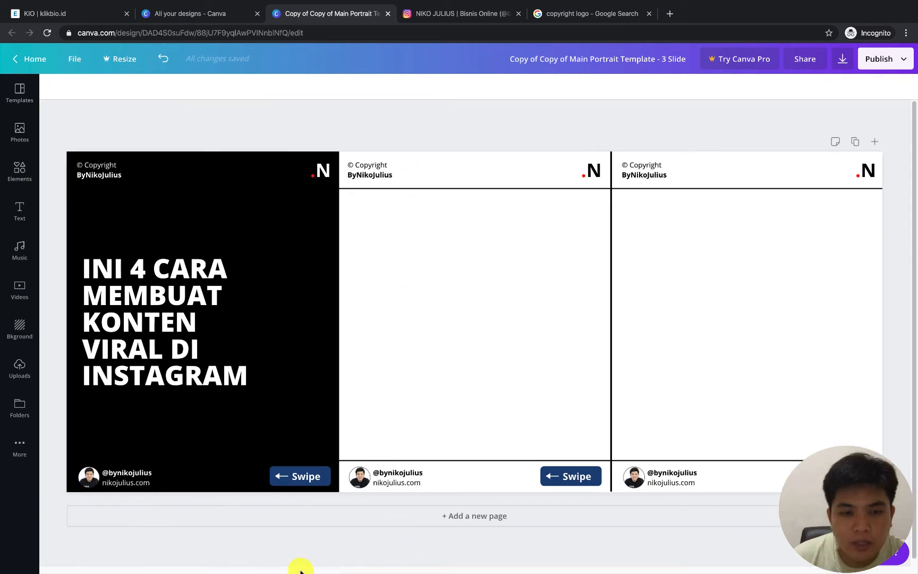
double_click(234, 271)
click(167, 288)
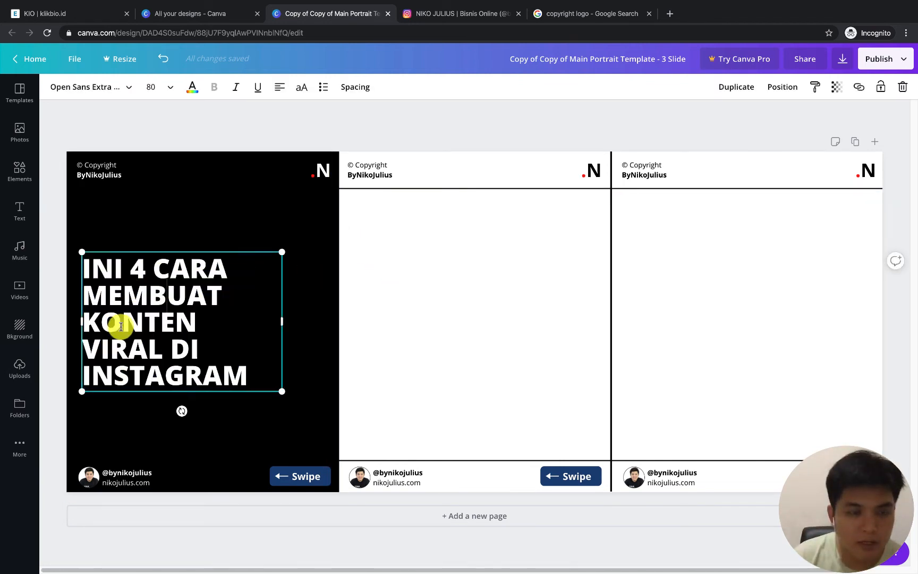
drag(91, 319, 161, 346)
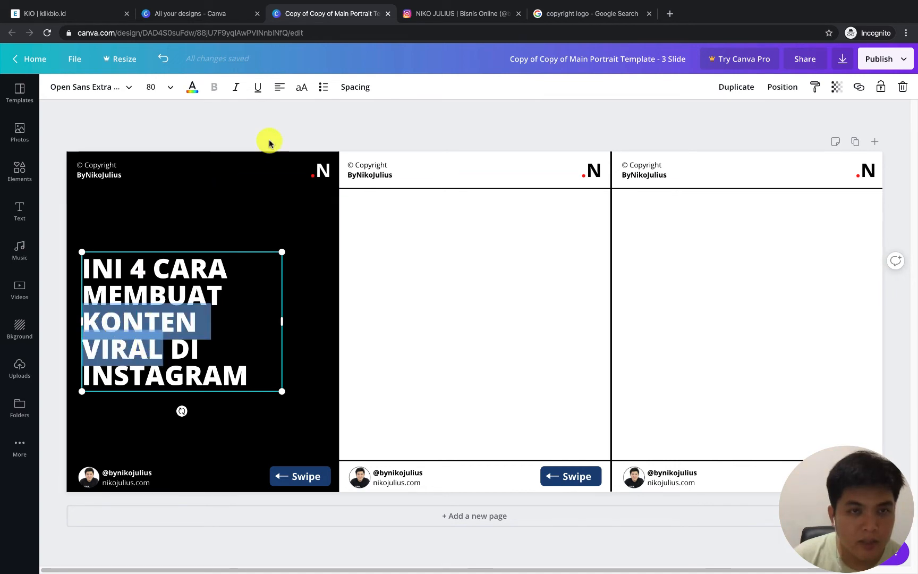
click(194, 85)
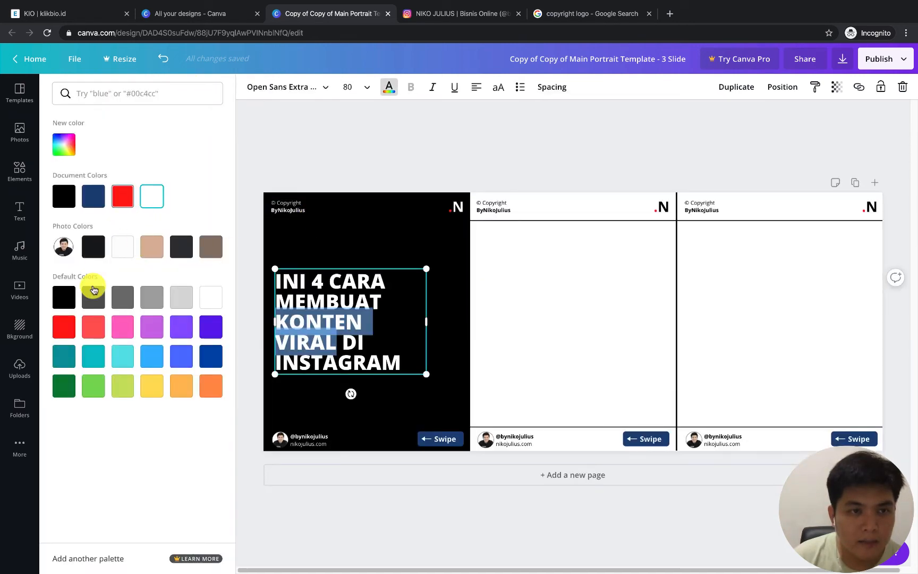
click(96, 334)
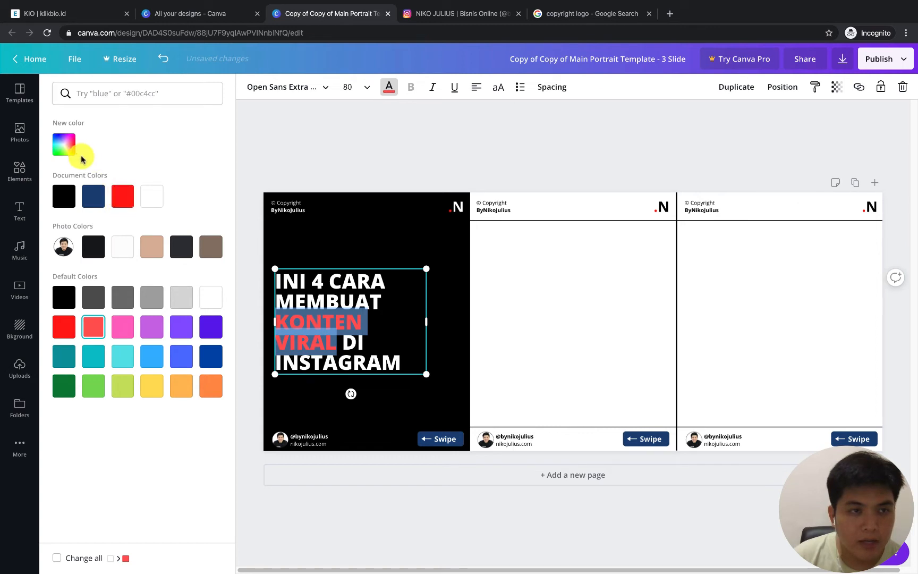
click(63, 144)
click(132, 168)
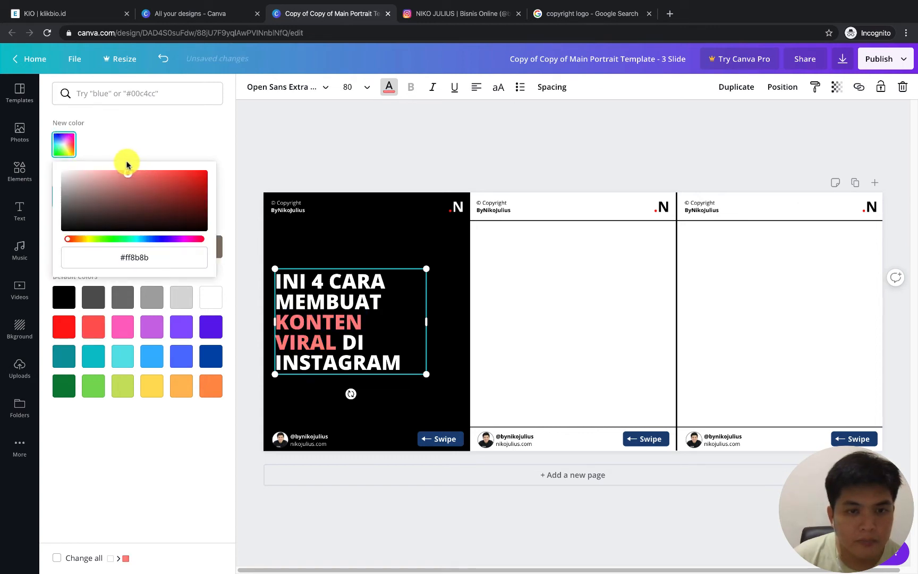
mouse_move(127, 165)
mouse_down()
mouse_move(119, 159)
mouse_move(137, 162)
mouse_up()
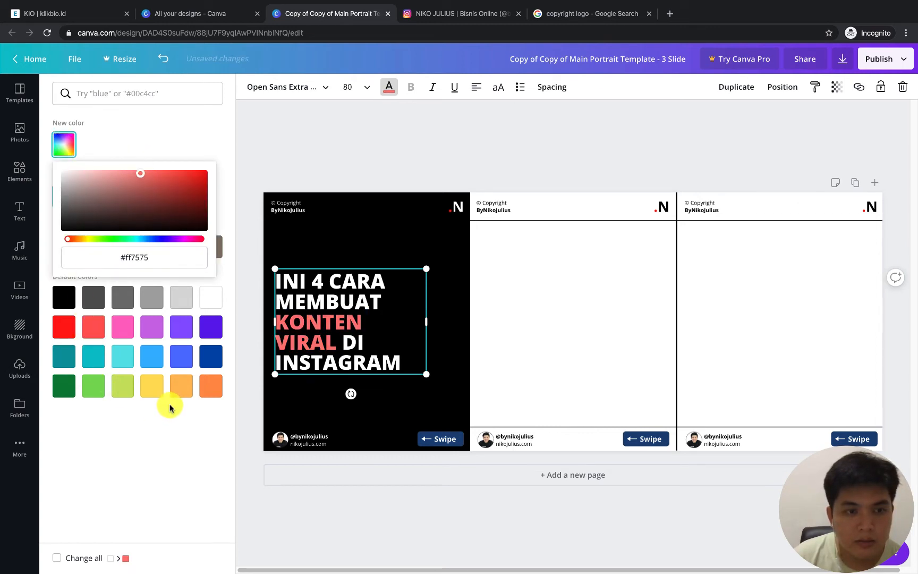
click(152, 387)
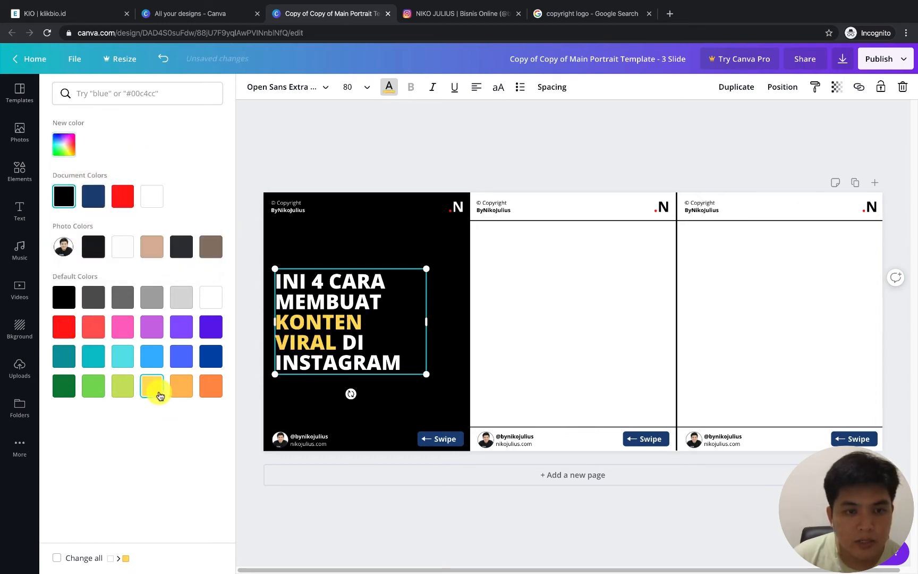
click(440, 147)
click(375, 289)
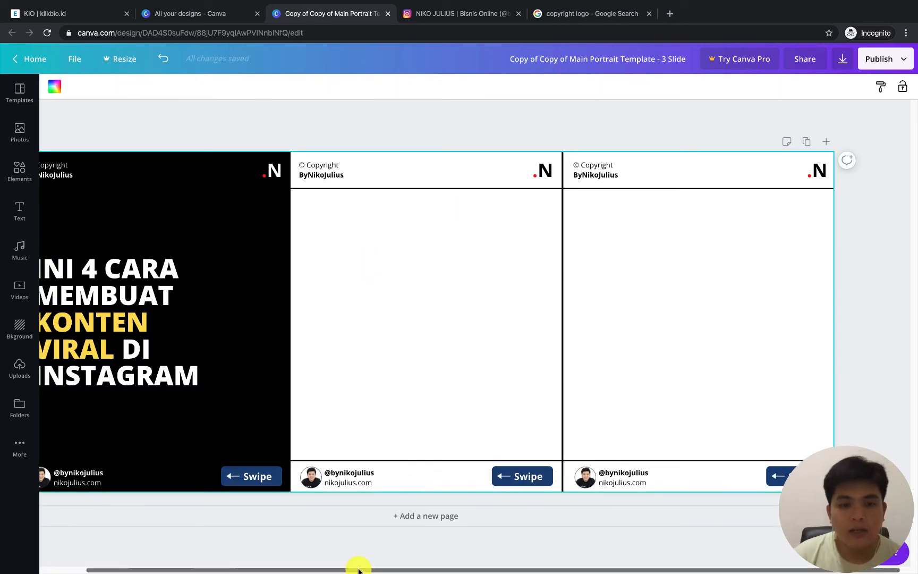
drag(359, 570, 278, 571)
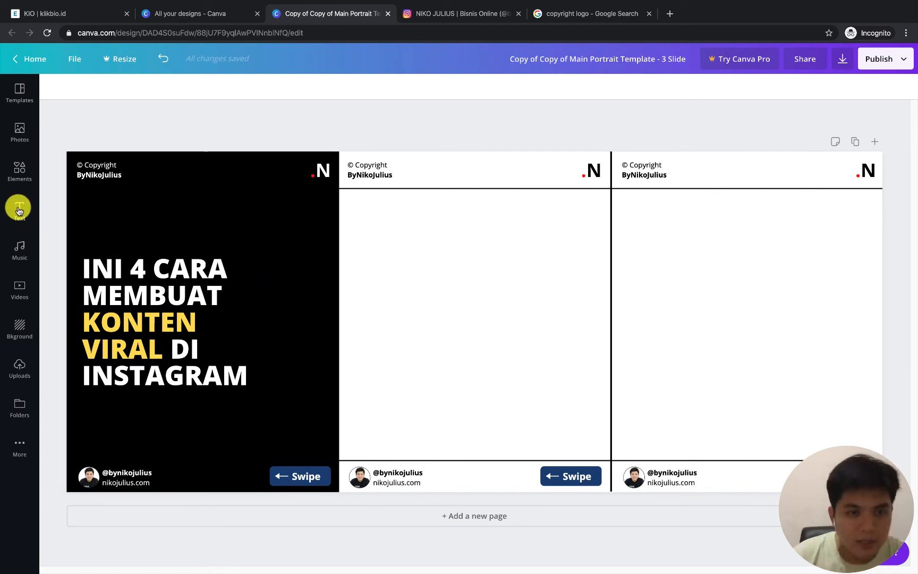
Open pixabay.com in place of the copyright logo search and search its images for "model"
click(611, 12)
click(254, 34)
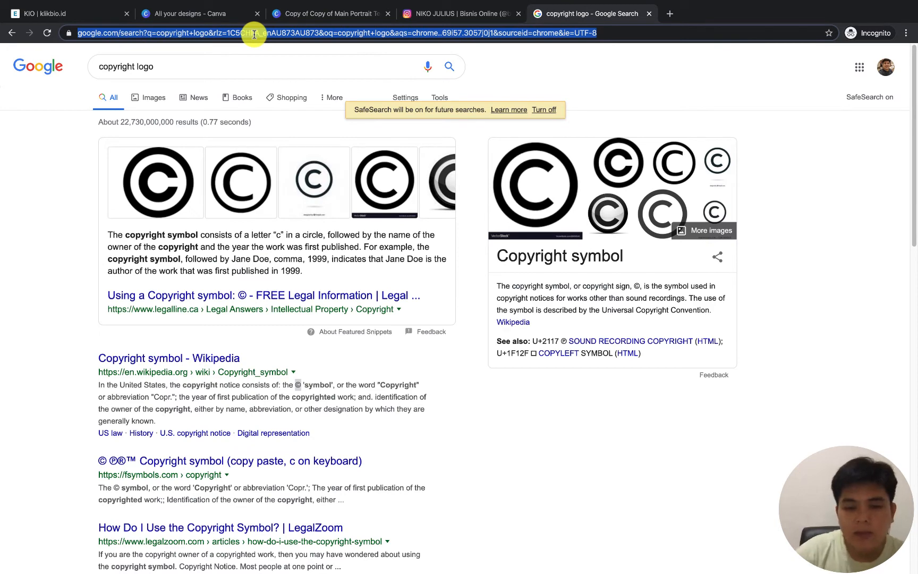
text(pixabay)
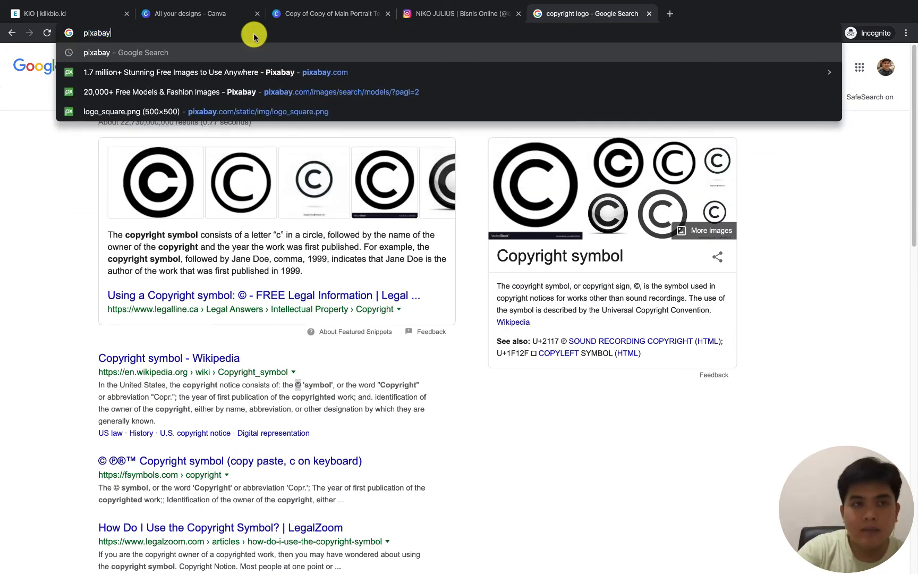
text(.com)
key(Return)
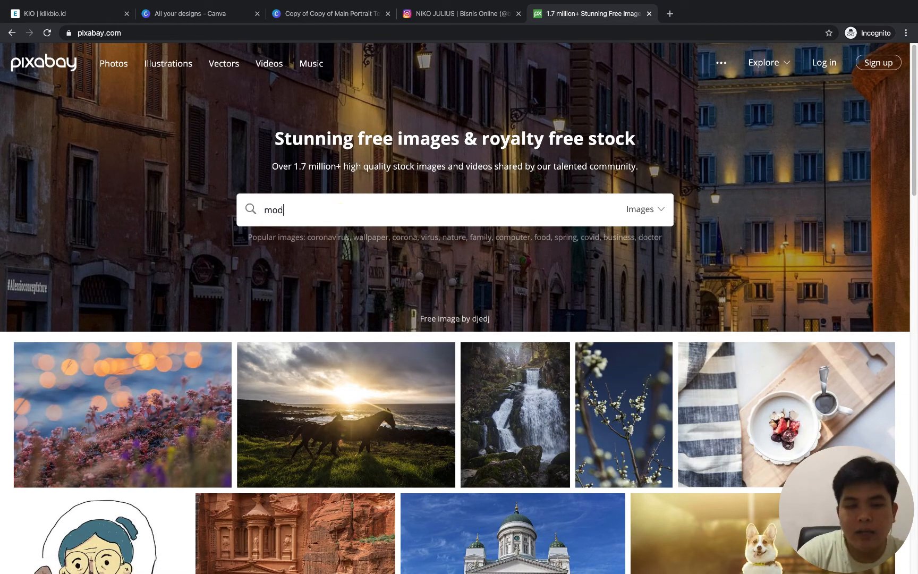
key(Return)
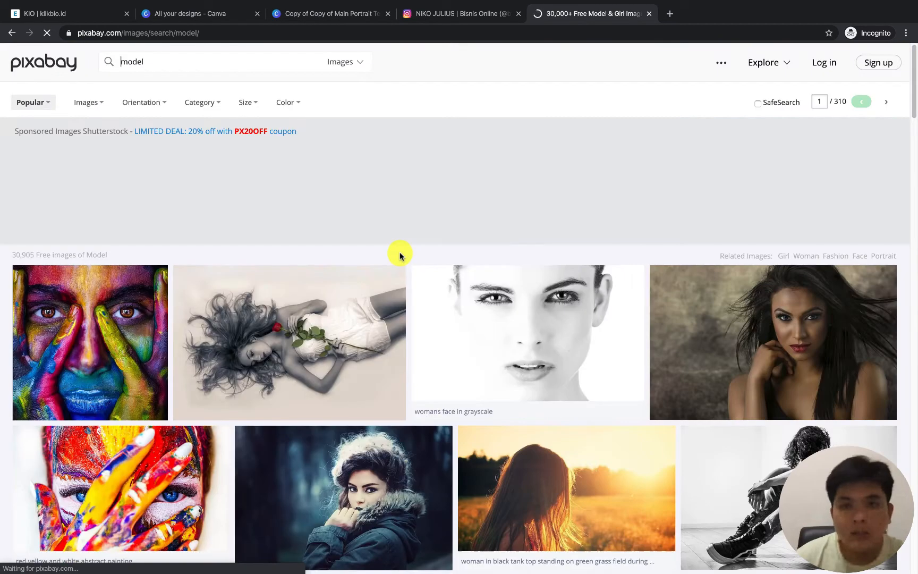
Look through Pixabay's model photo results for pictures suited to the carousel
scroll(401, 248, down, 2)
scroll(399, 248, down, 5)
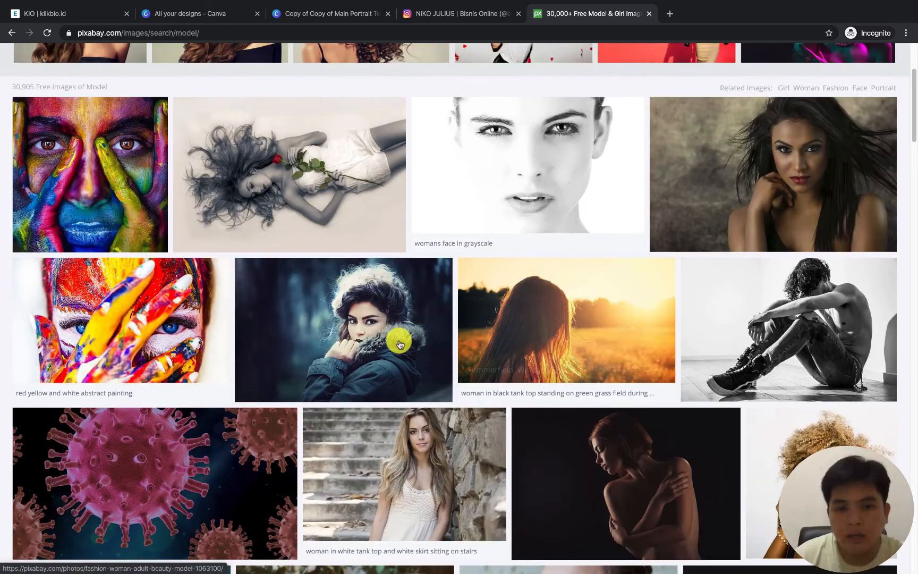
scroll(544, 325, down, 13)
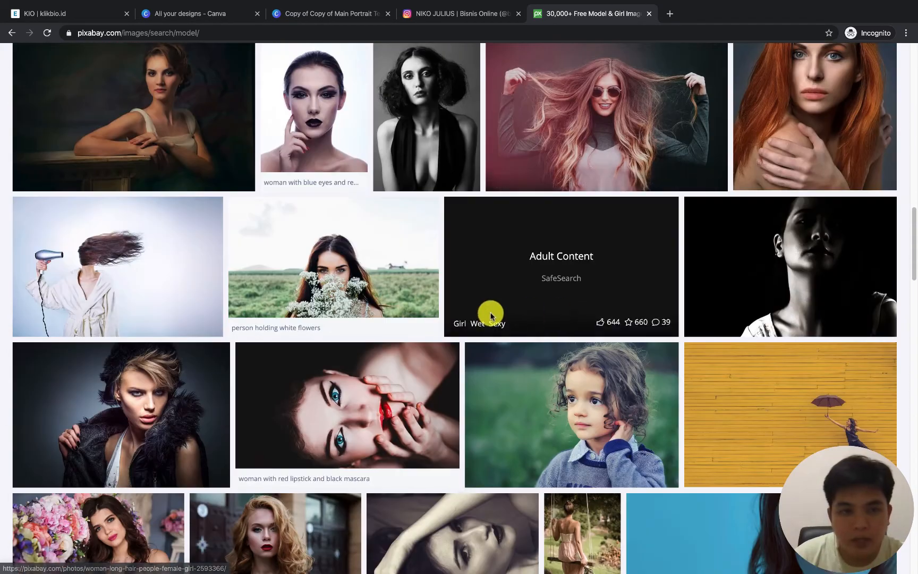
scroll(185, 271, down, 4)
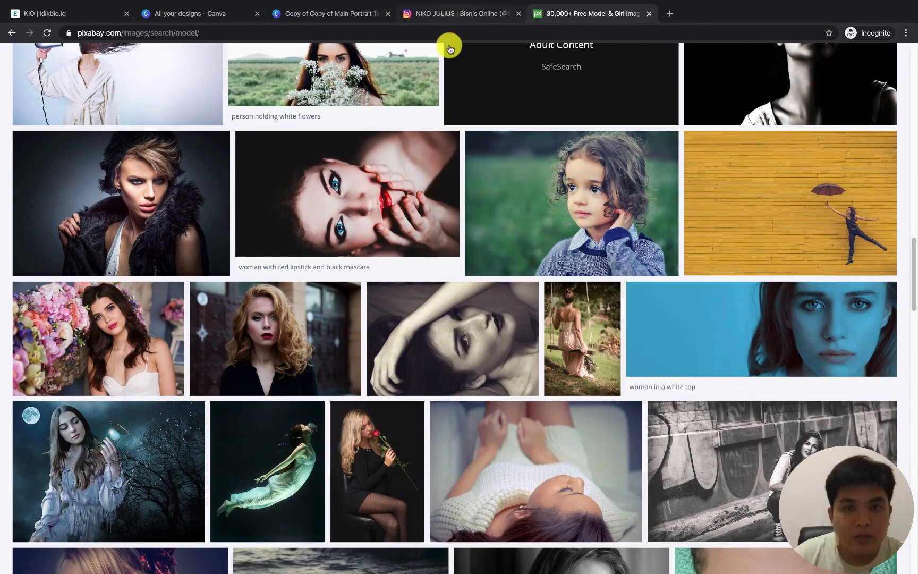
scroll(437, 93, up, 10)
scroll(437, 94, up, 10)
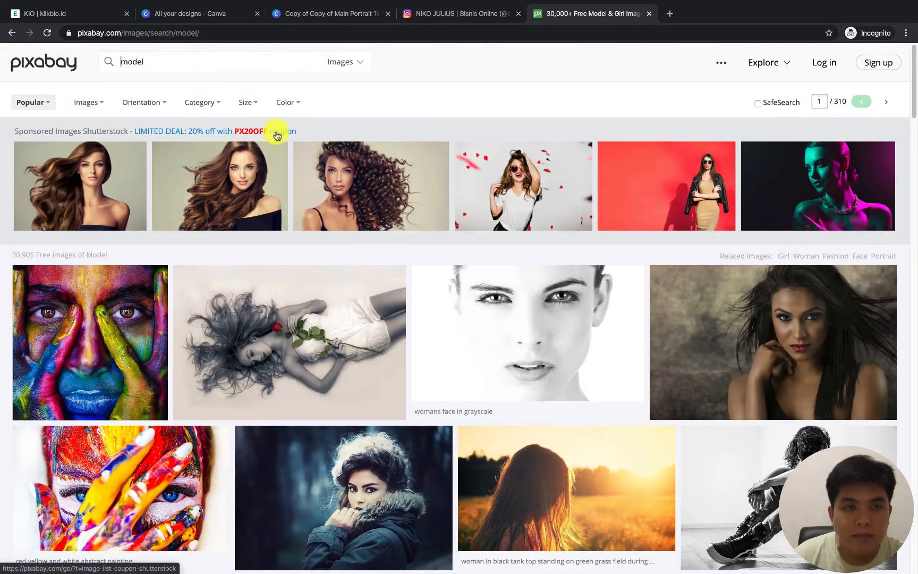
scroll(550, 245, down, 7)
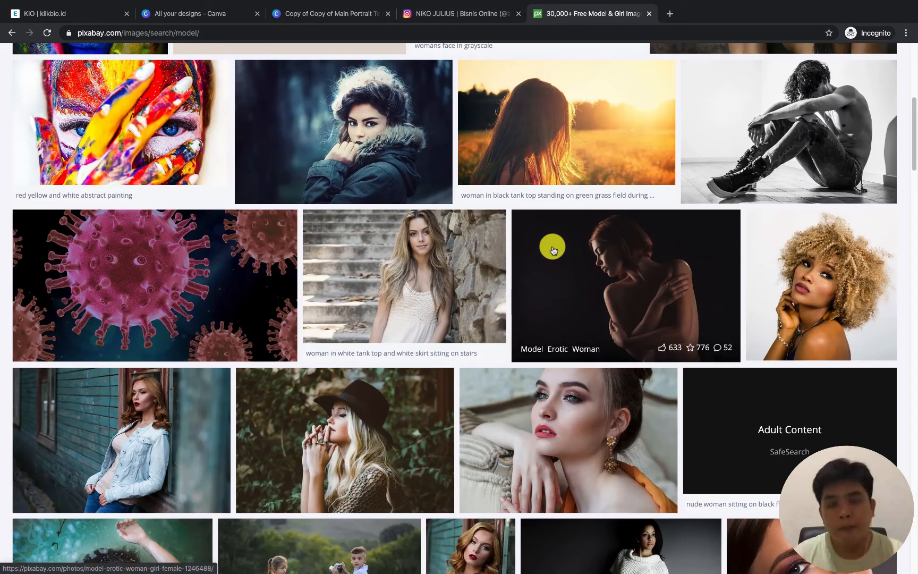
Examine the rest of the first page of model photos and the start of page 2 for a suitable carousel picture
scroll(375, 277, down, 12)
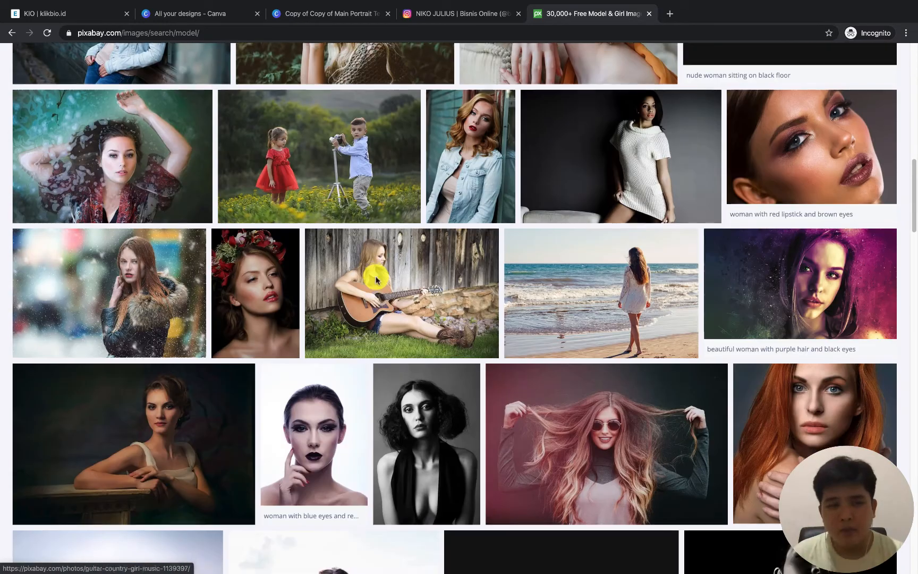
scroll(374, 275, down, 15)
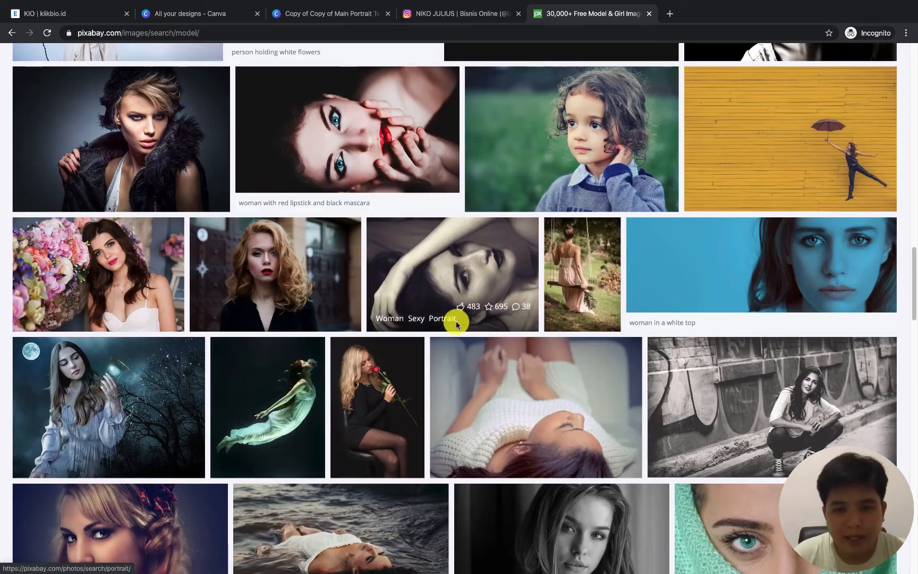
scroll(469, 327, down, 9)
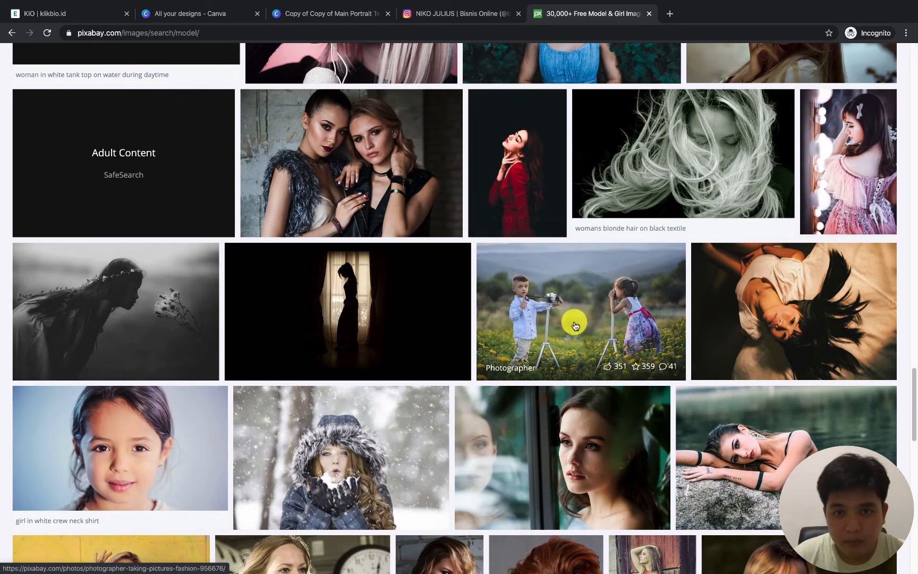
scroll(573, 323, down, 1)
scroll(573, 327, down, 7)
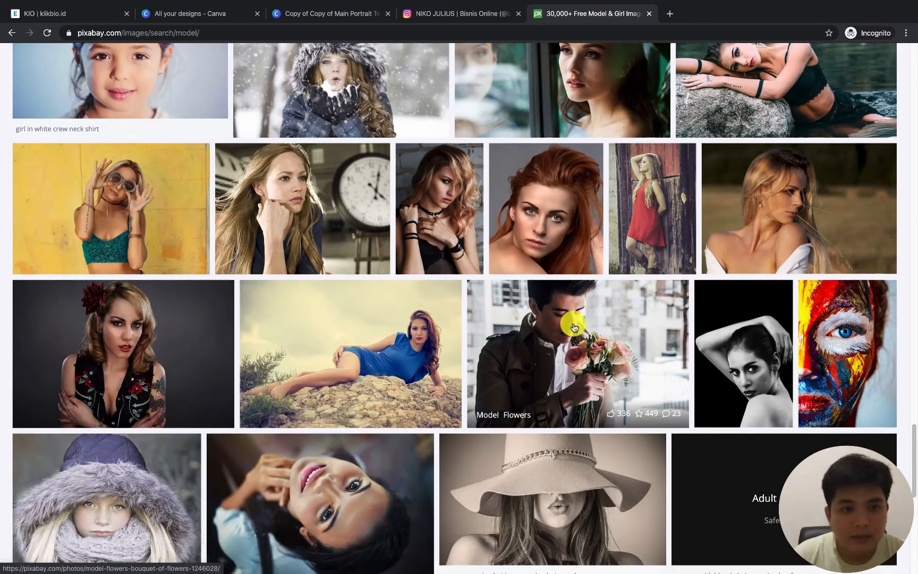
scroll(488, 328, down, 5)
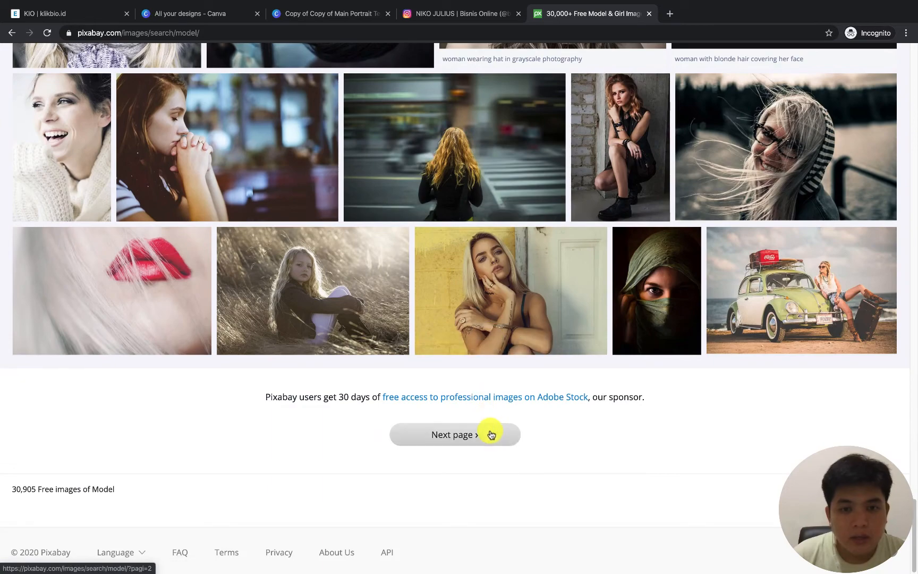
scroll(324, 297, down, 5)
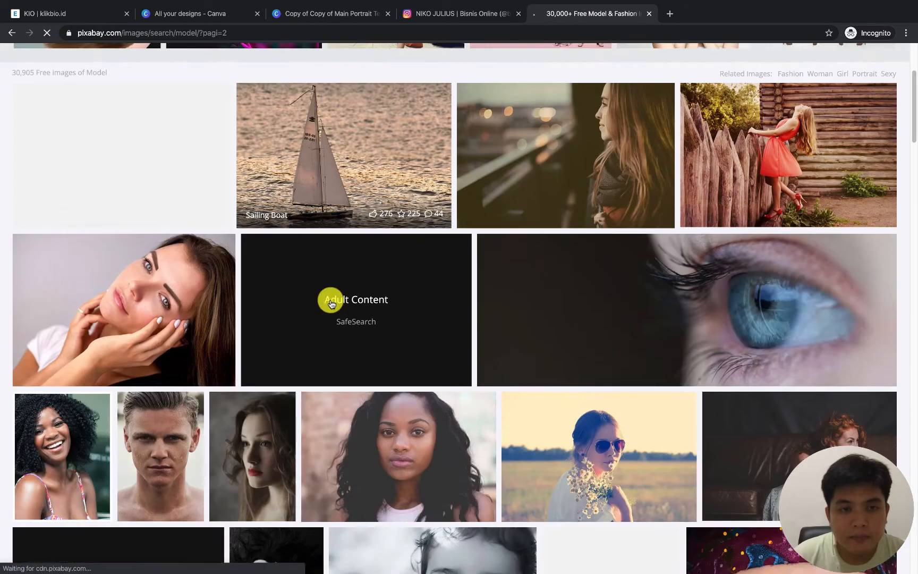
scroll(423, 322, down, 8)
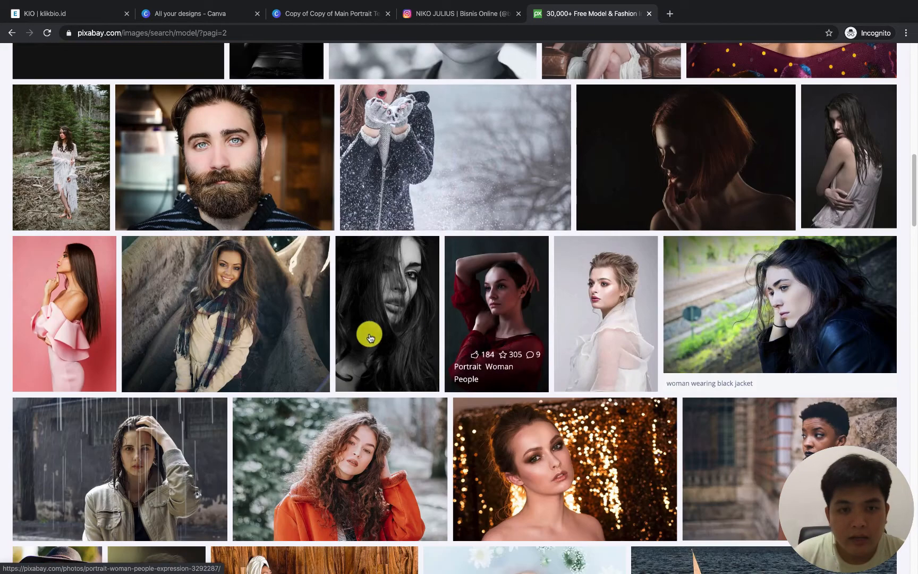
scroll(611, 324, down, 3)
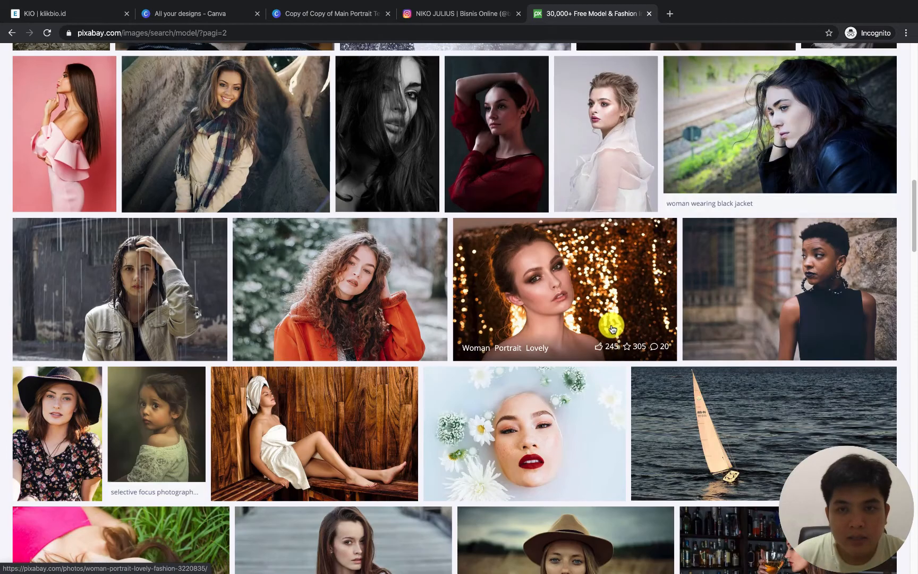
scroll(599, 317, down, 3)
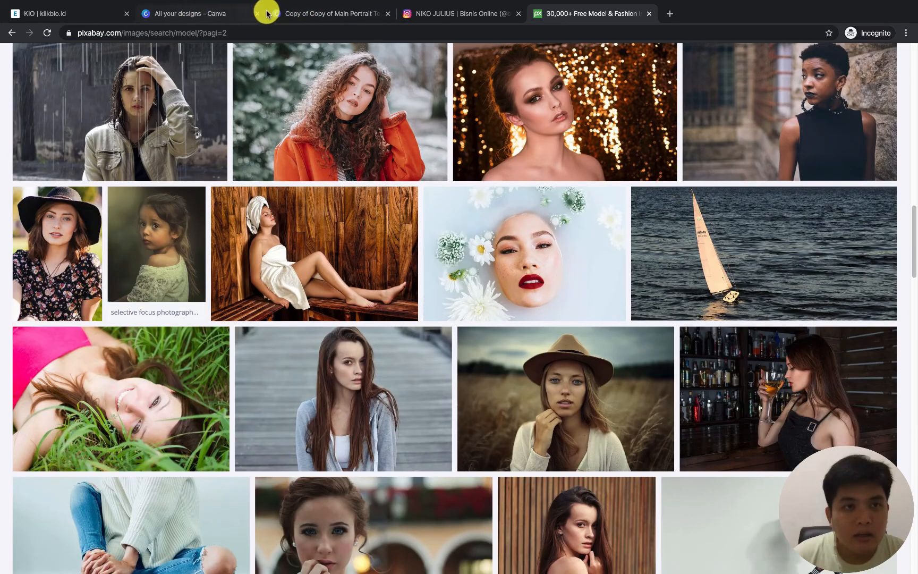
Check the black cover slide in Canva and examine the remaining model photos on Pixabay's second results page for a match
click(299, 13)
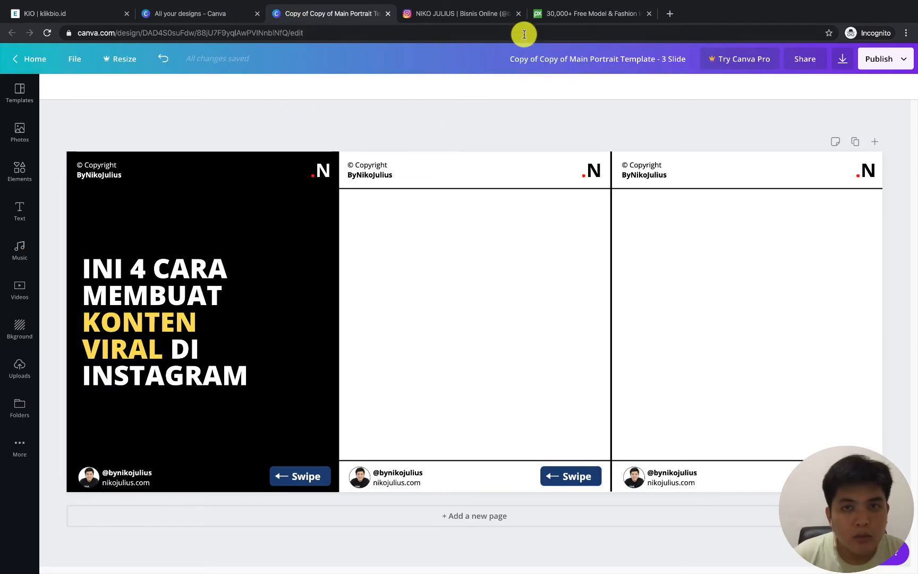
click(541, 13)
scroll(556, 255, down, 4)
scroll(550, 287, down, 3)
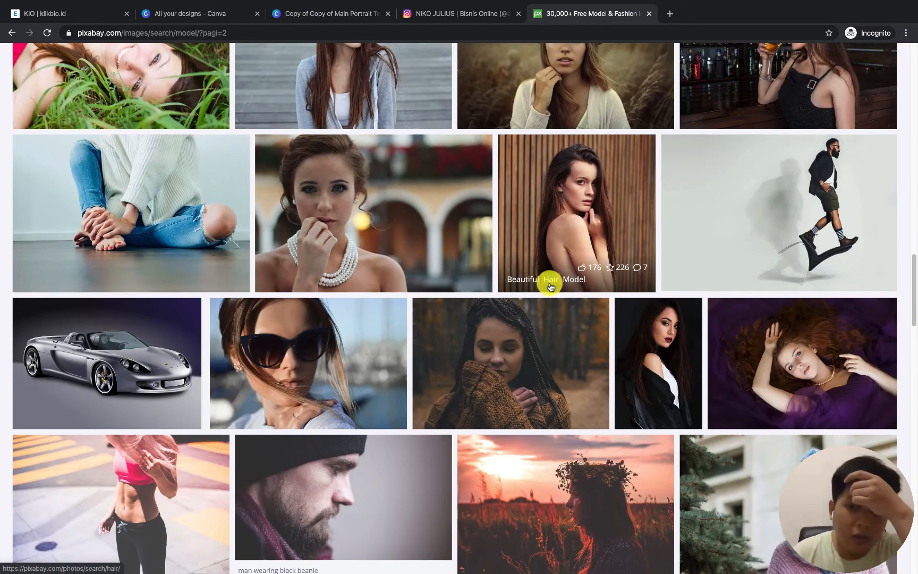
scroll(550, 287, down, 4)
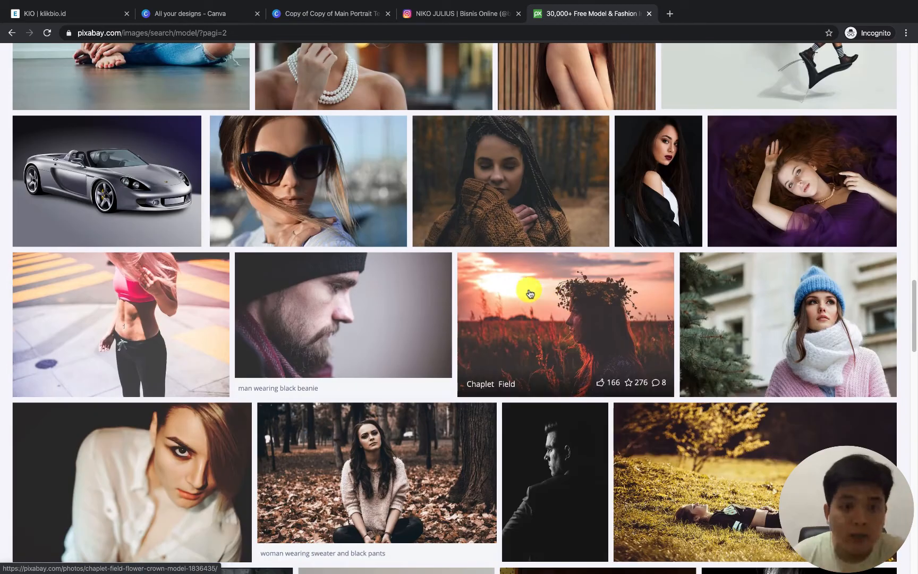
scroll(435, 287, down, 4)
scroll(487, 299, down, 10)
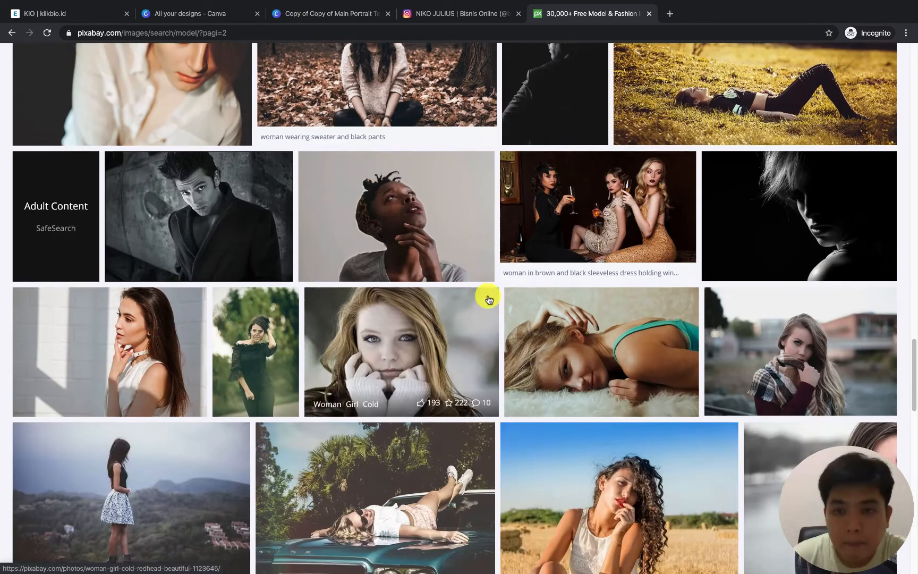
scroll(424, 265, down, 1)
scroll(401, 253, down, 5)
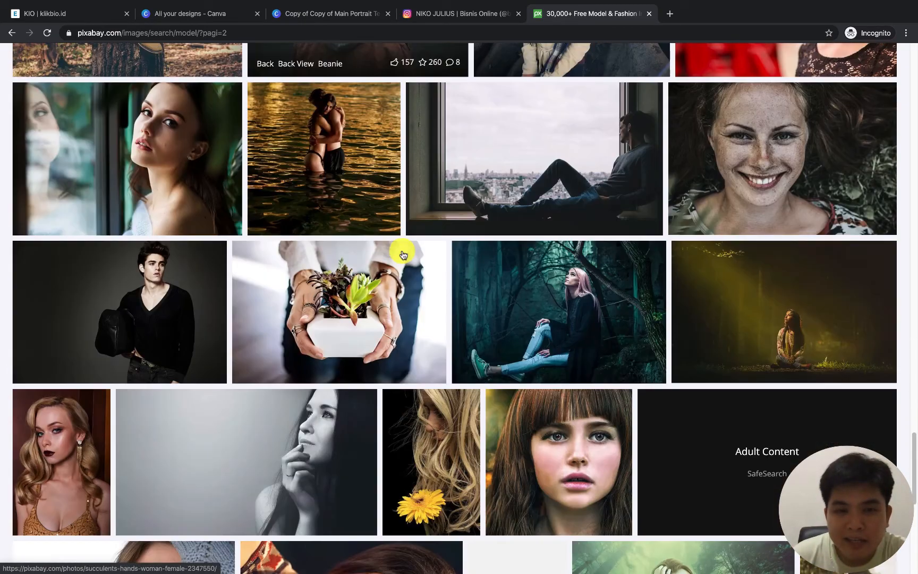
scroll(543, 287, down, 6)
scroll(551, 286, down, 2)
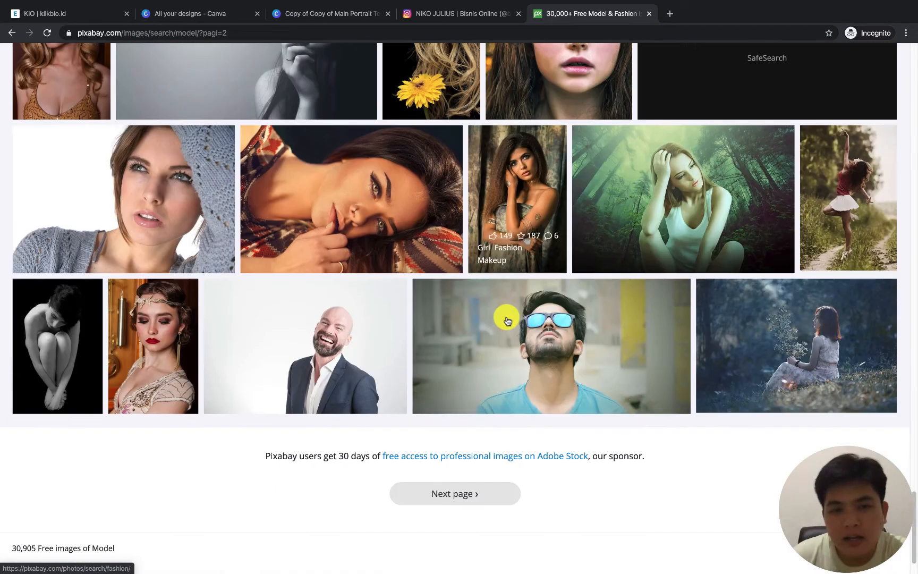
Open the photo of the man in blue sunglasses instead of the laughing bald man and select the 1280×620 JPG download size
click(360, 328)
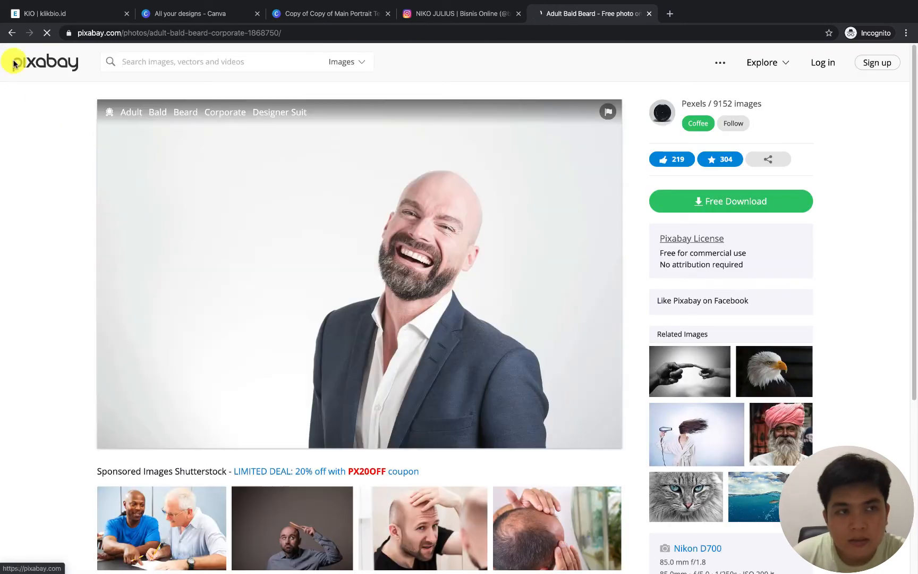
click(12, 32)
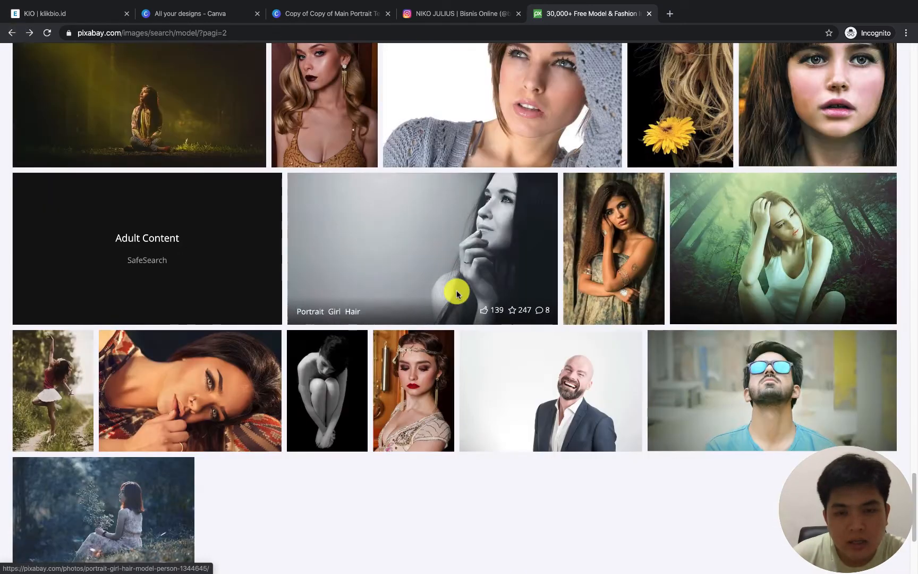
click(784, 365)
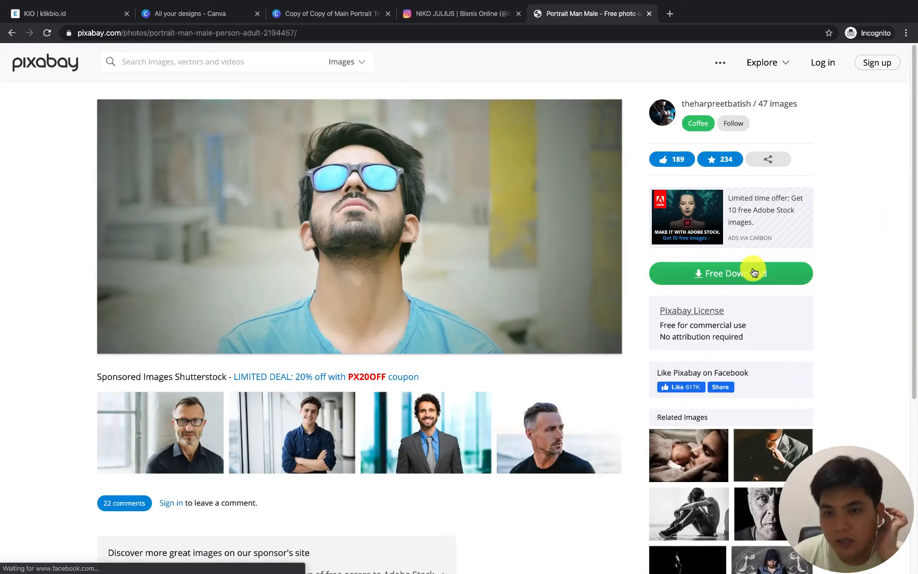
click(753, 272)
click(689, 323)
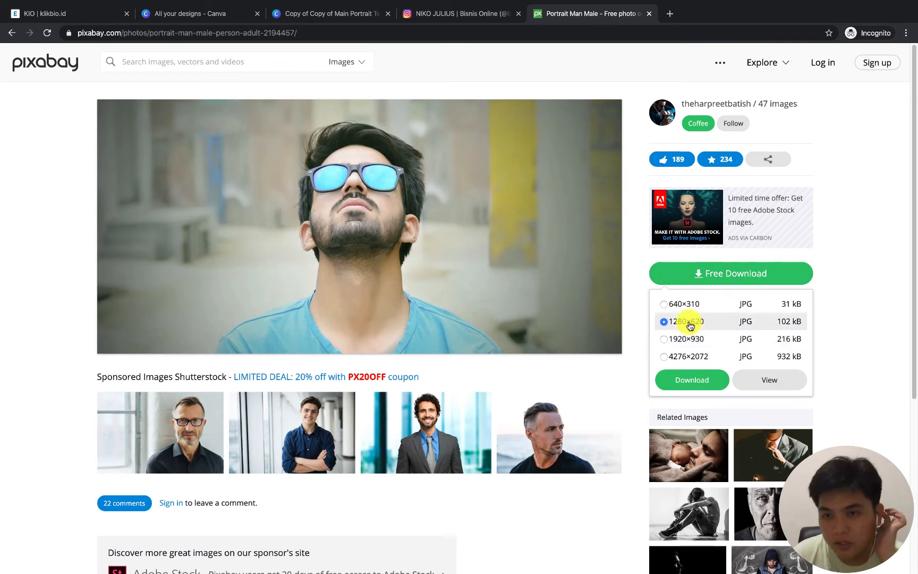
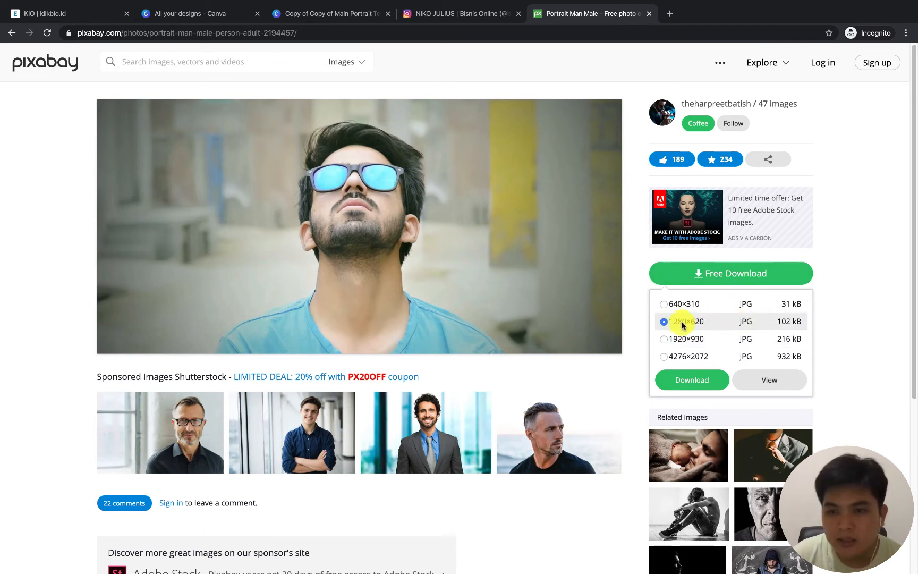
Complete the robot check to download the sunglasses photo and dismiss the author-thanks overlay
click(609, 287)
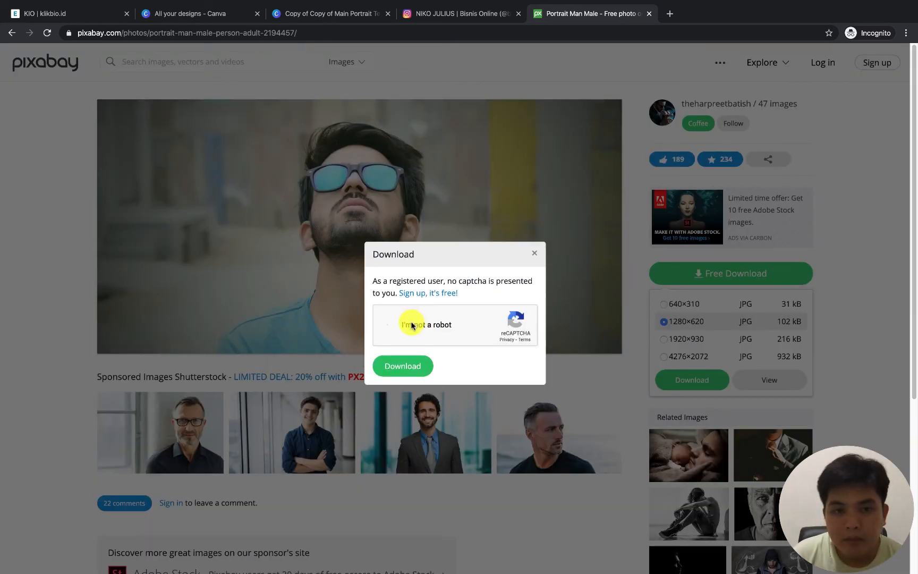
click(402, 366)
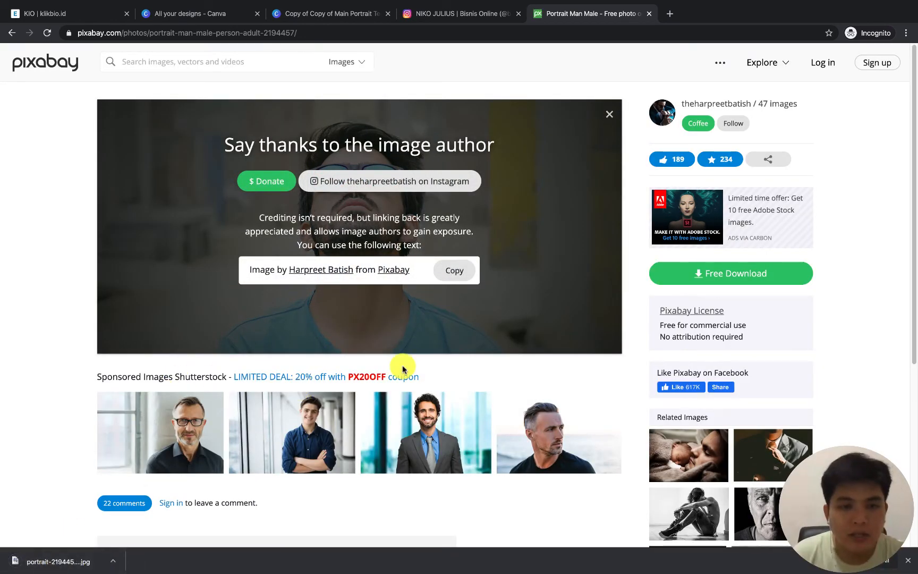
click(608, 113)
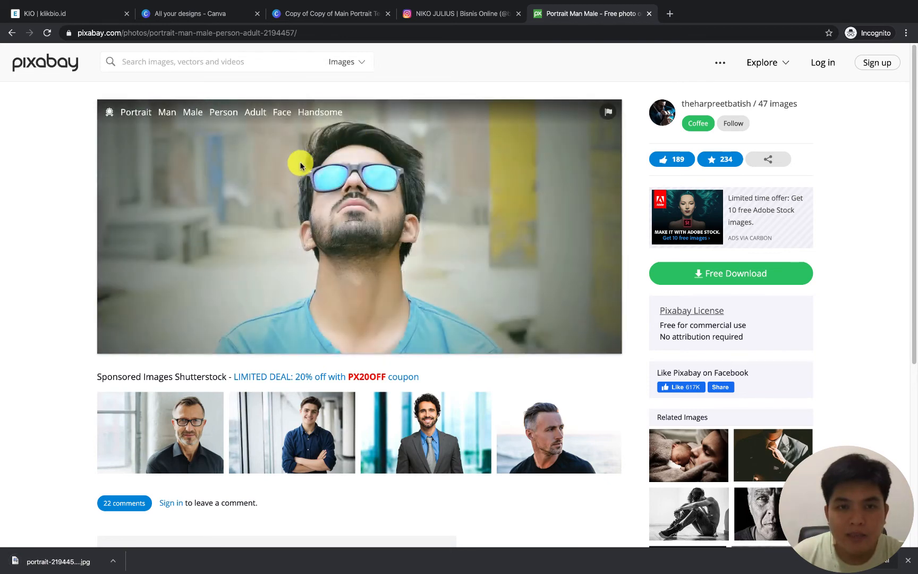
Open remove.bg in a new browser tab, remove the background of the downloaded portrait JPG, and download the cutout PNG
click(670, 16)
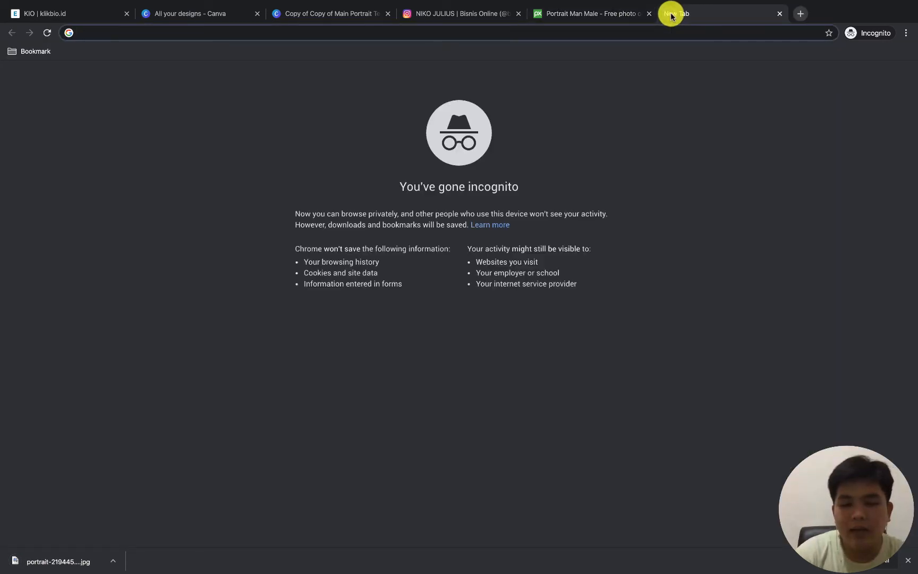
text(remove.bg)
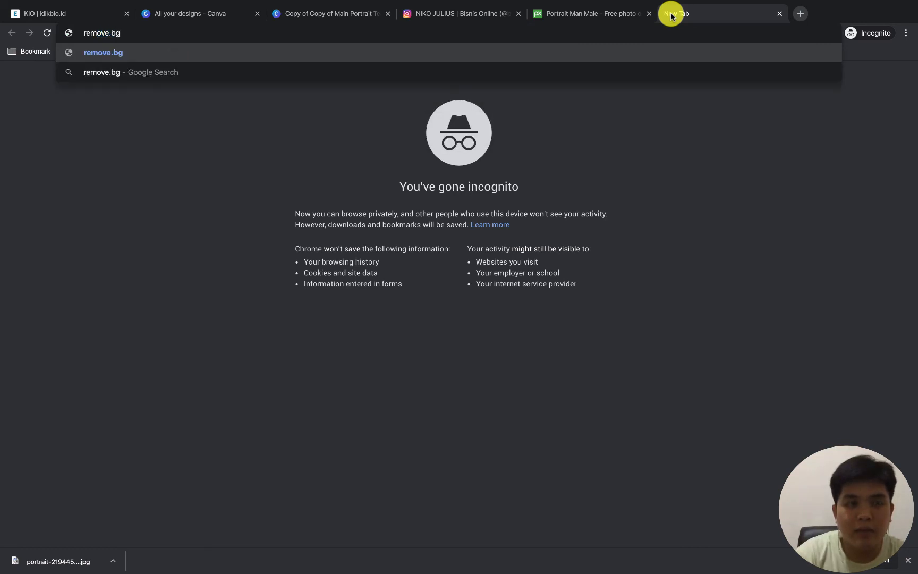
key(Return)
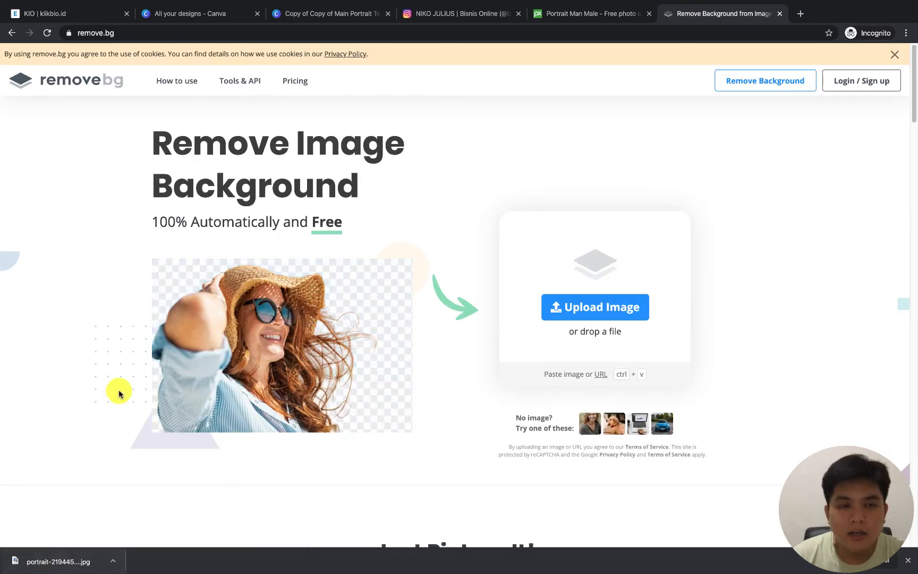
drag(58, 562, 447, 235)
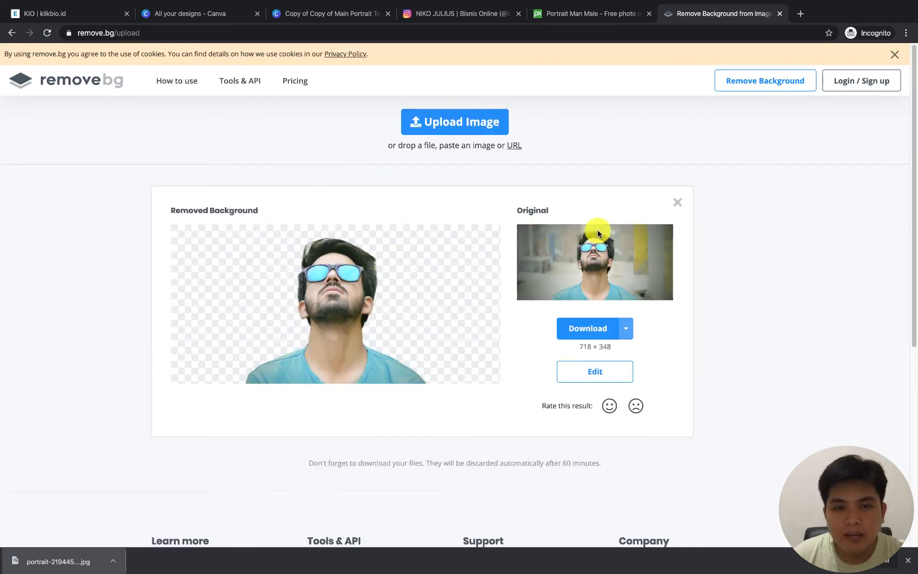
click(593, 327)
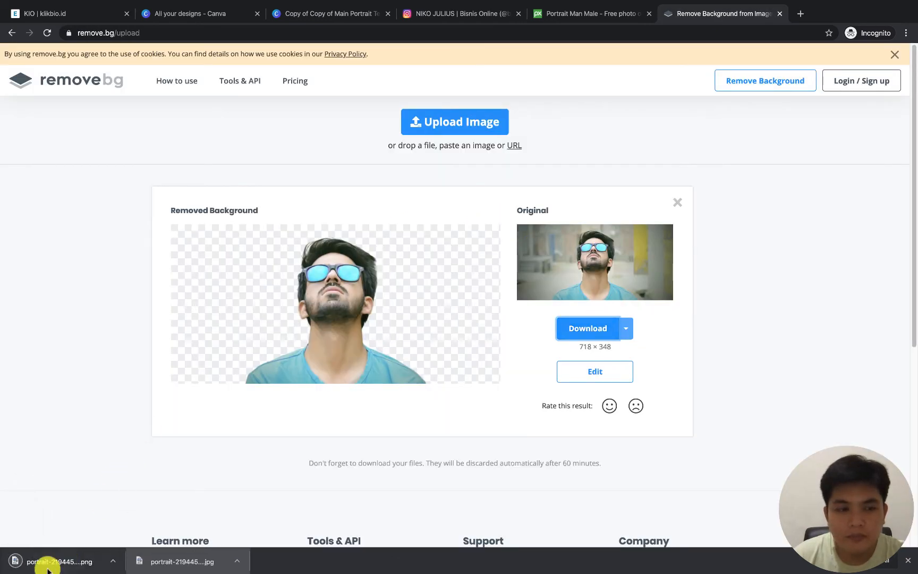
Switch to the Canva carousel design, upload the portrait cutout PNG and insert it on the page
click(312, 13)
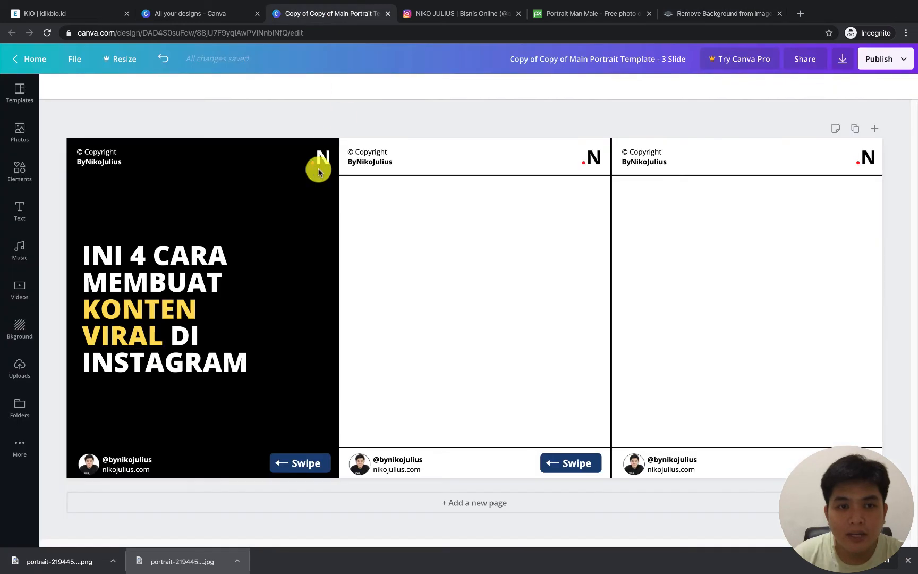
click(20, 370)
drag(24, 559, 129, 268)
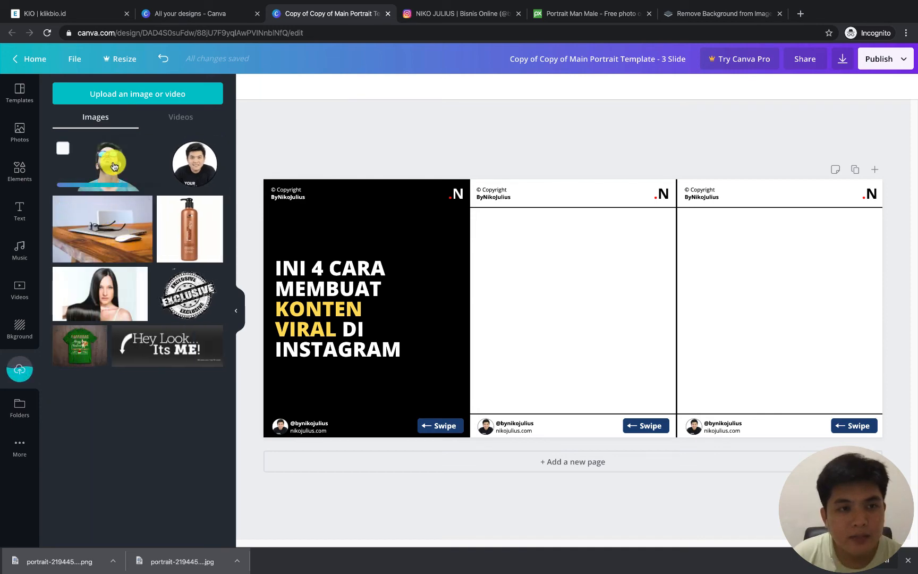
click(685, 20)
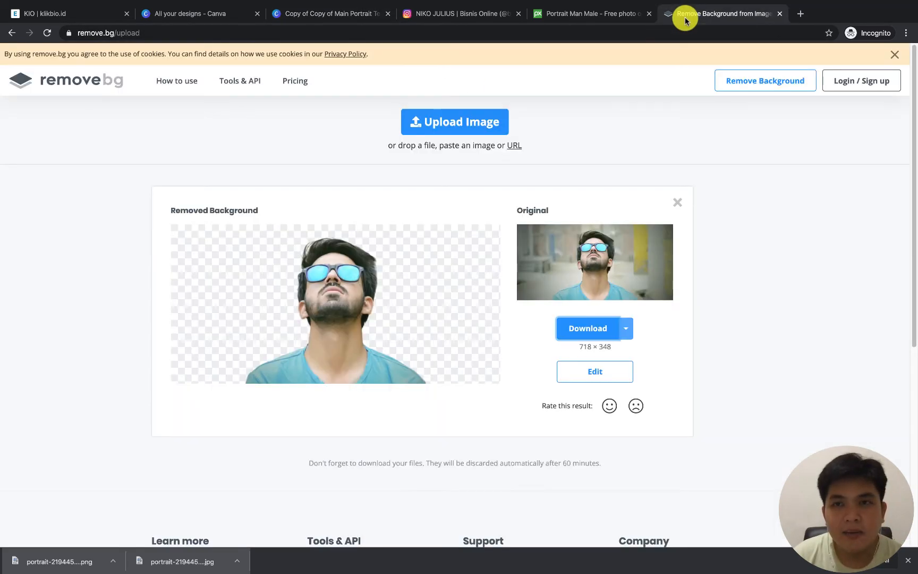
click(320, 9)
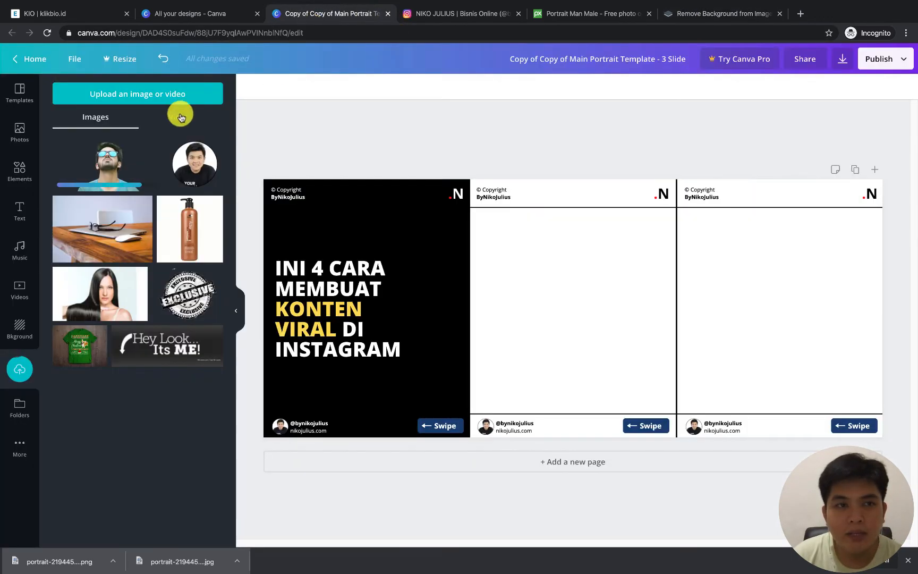
click(107, 173)
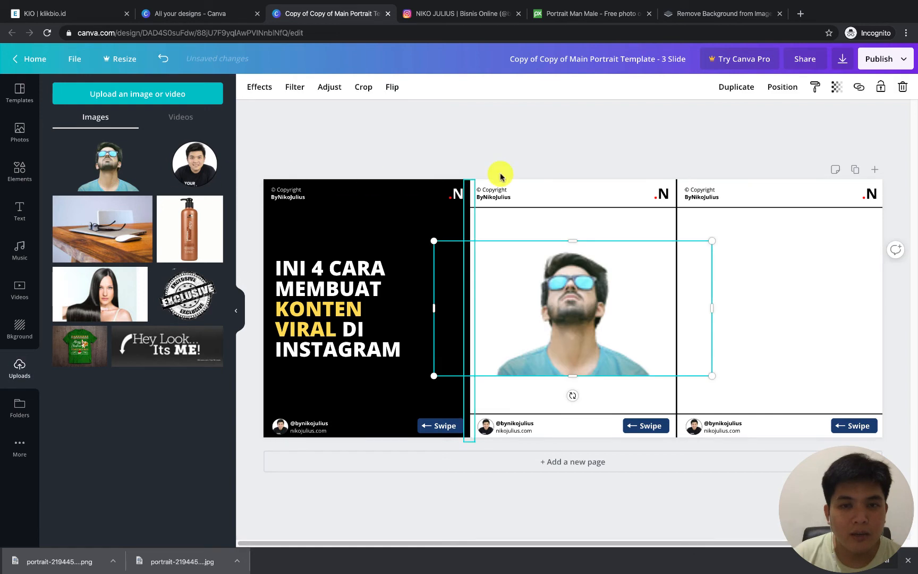
Enlarge the man cutout and position it across the boundary of the first two slides, resting on their lower edge
click(587, 279)
drag(591, 288, 473, 349)
drag(455, 305, 462, 222)
drag(464, 278, 477, 277)
click(563, 123)
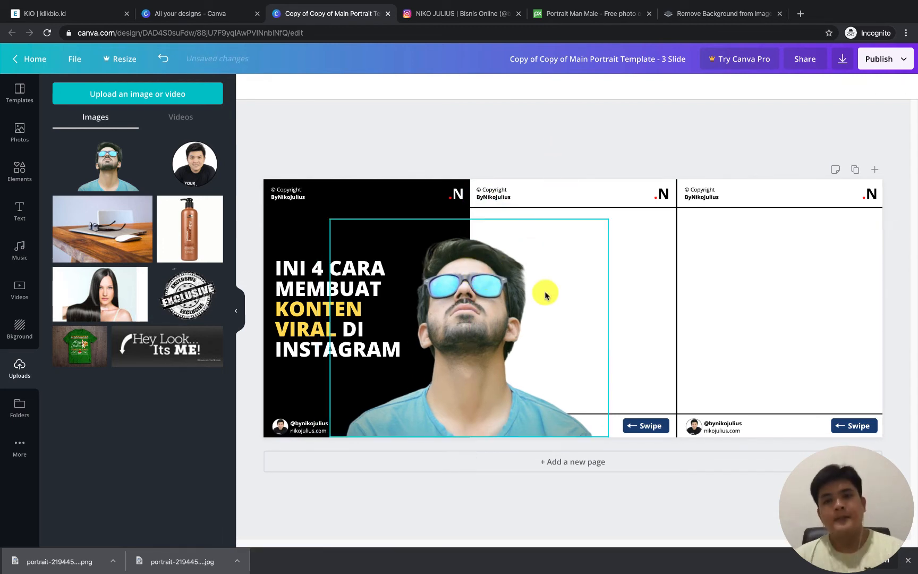
Send the man cutout to the back, and send the black cover rectangle behind it so the cutout sits beneath the text and footer
click(514, 292)
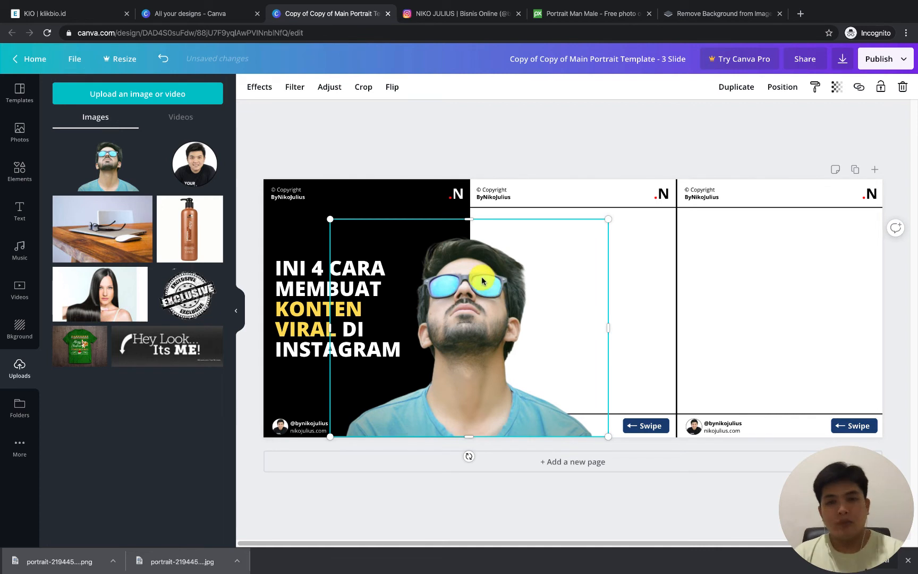
right_click(478, 273)
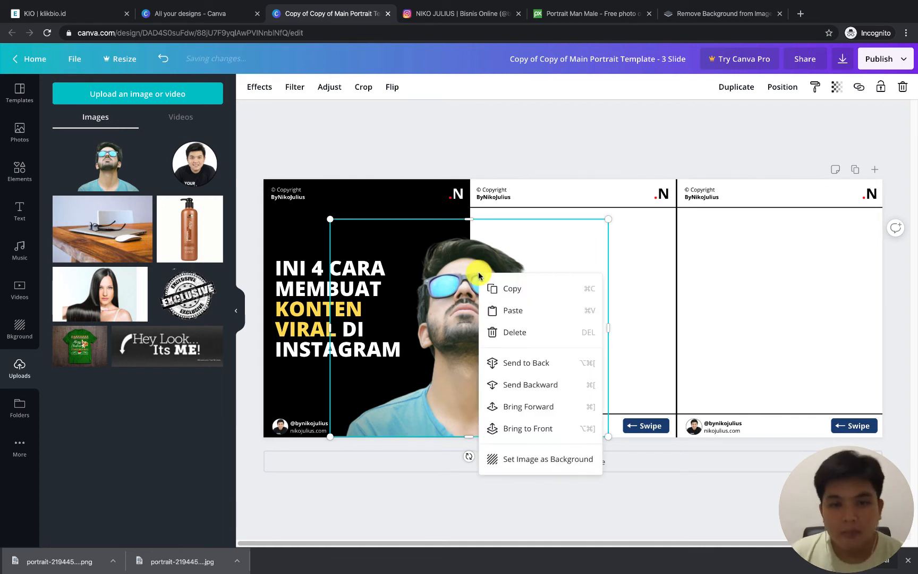
click(502, 363)
click(445, 243)
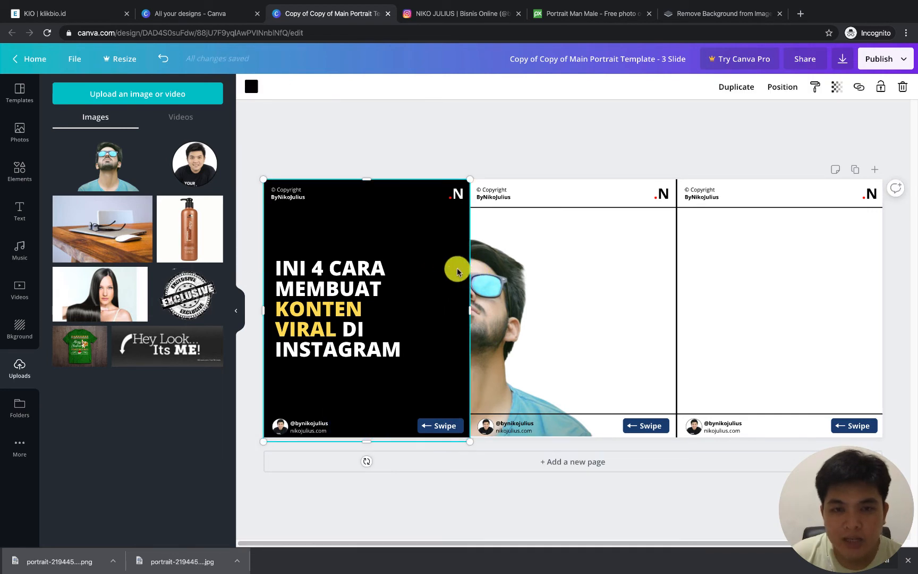
right_click(453, 235)
click(478, 322)
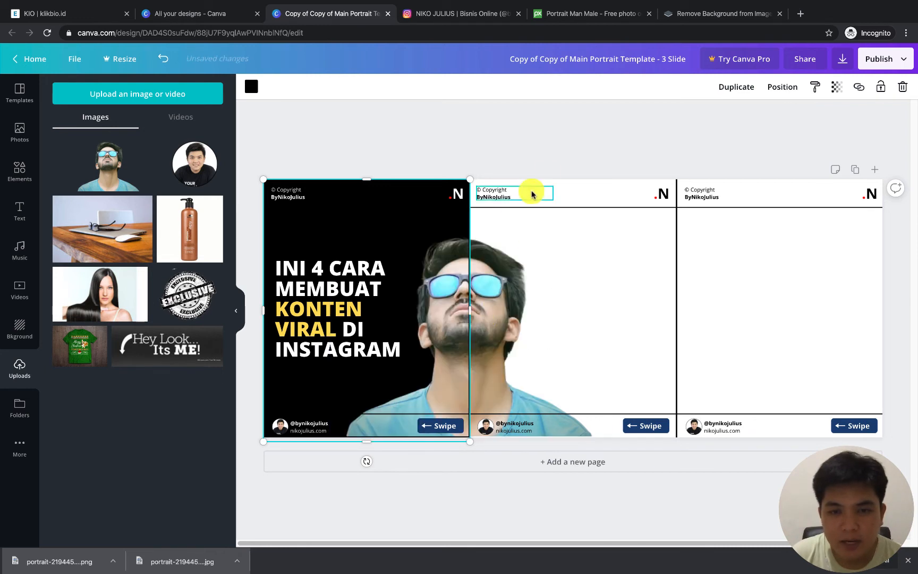
click(560, 166)
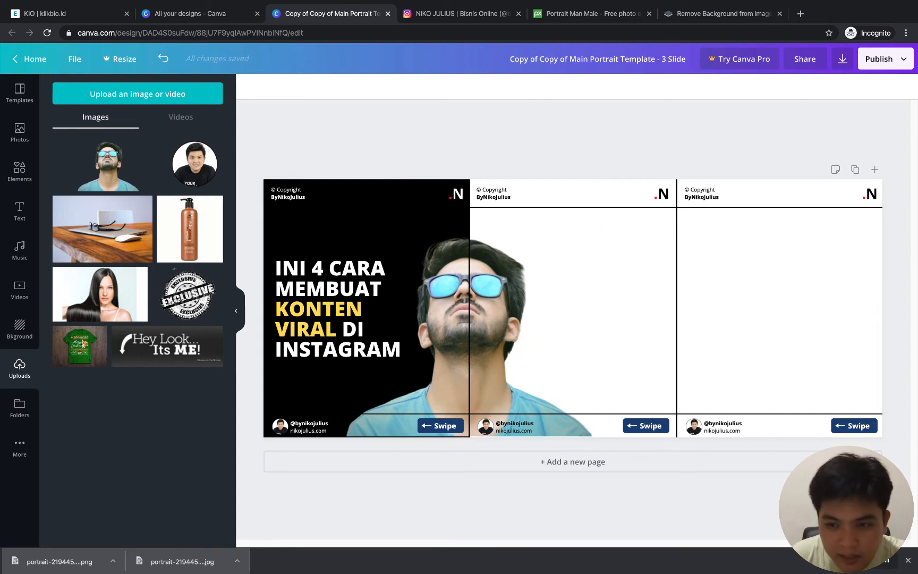
Fine-tune the man cutout's alignment with the slide boundary and lower edge at 50% zoom, and return to the full three-slide view
click(824, 526)
click(822, 398)
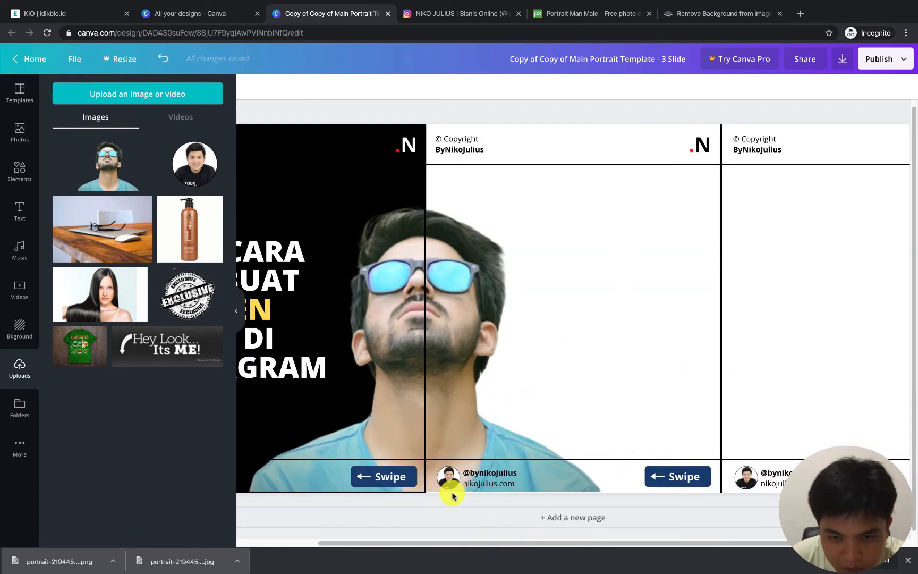
drag(474, 318, 472, 314)
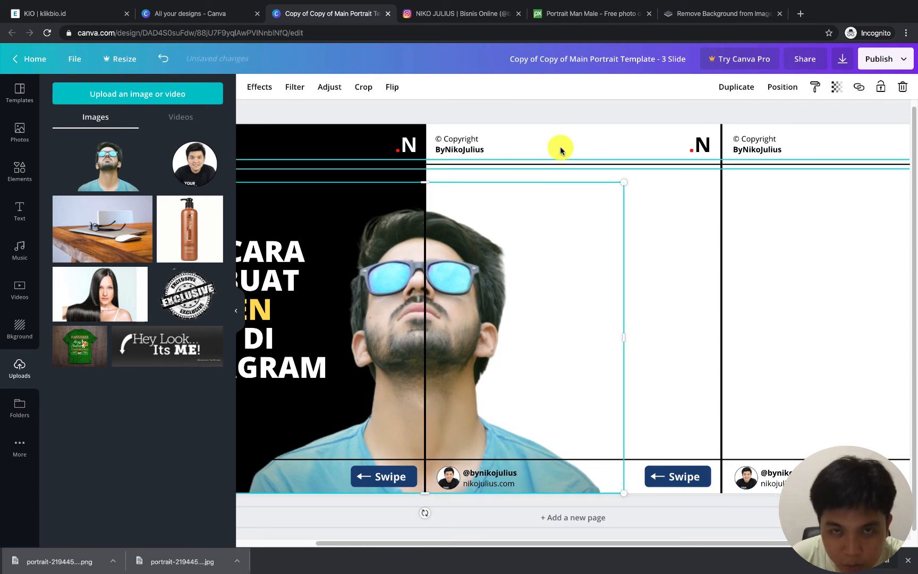
click(576, 113)
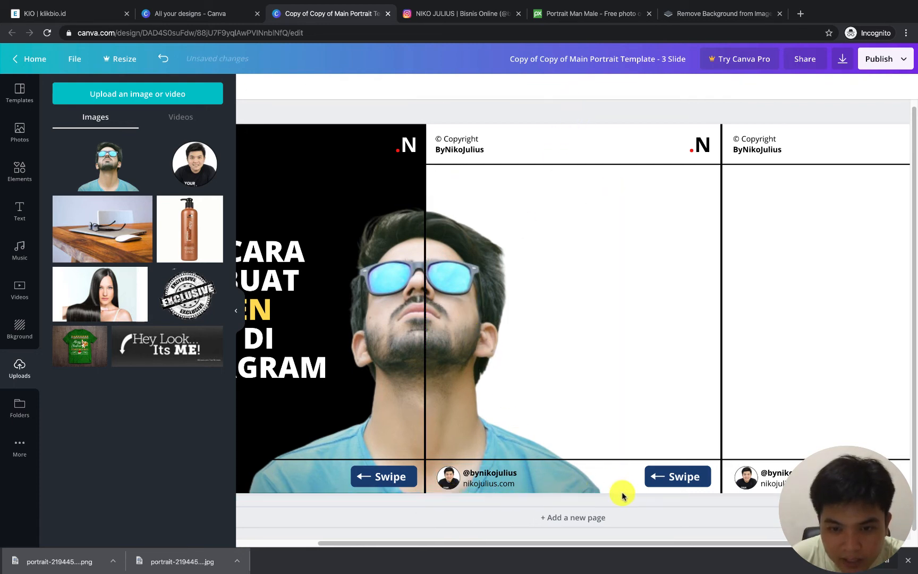
click(824, 526)
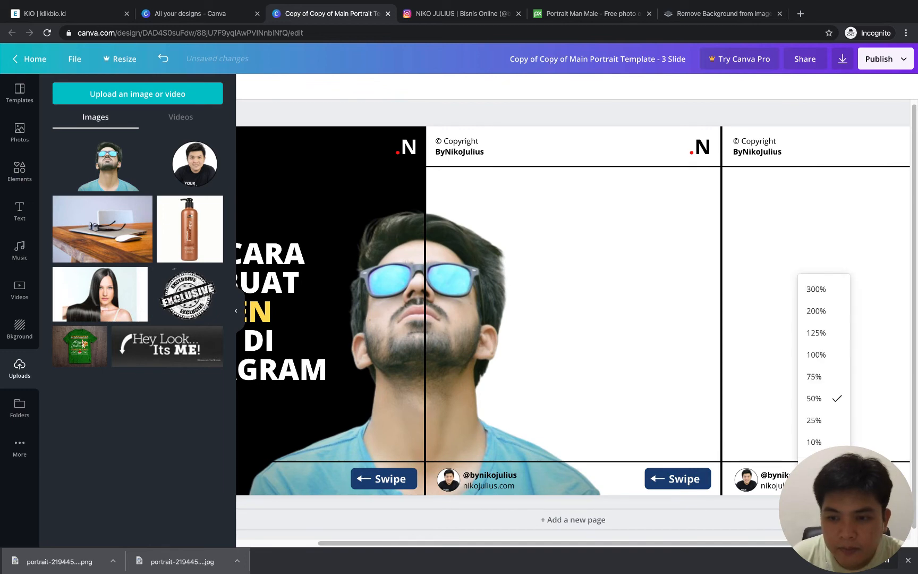
click(815, 468)
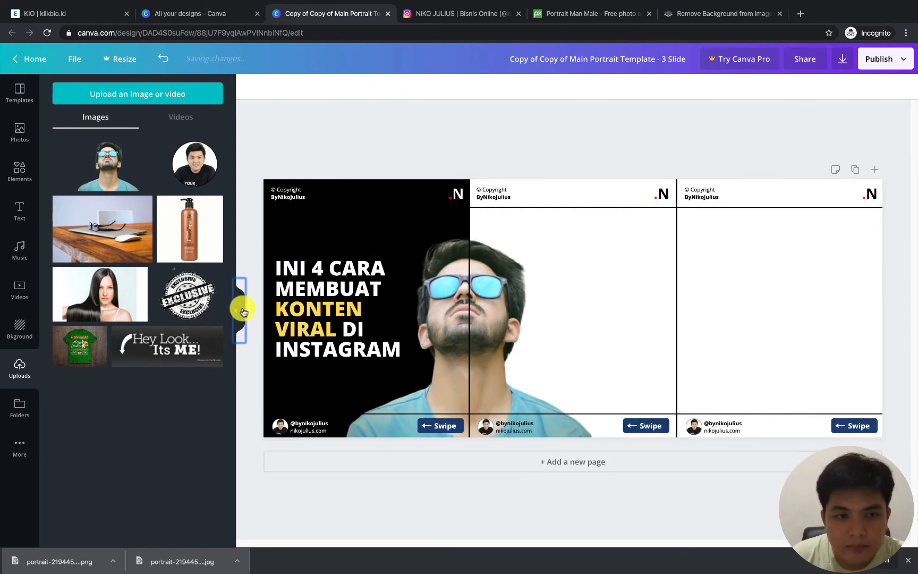
click(242, 310)
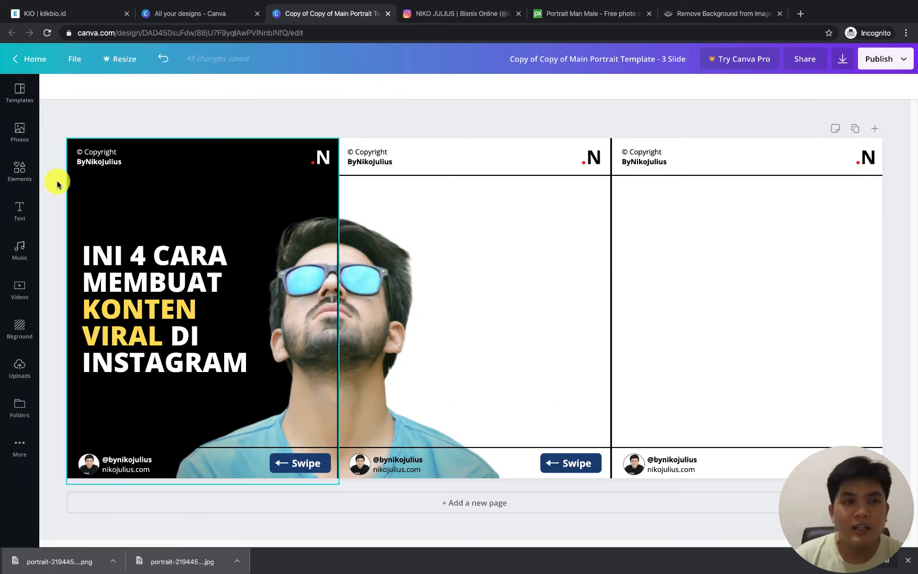
Check the intro wording in the Instagram Carousel Planner and add a subheading text box to the middle slide in Canva
key(ctrl+Right)
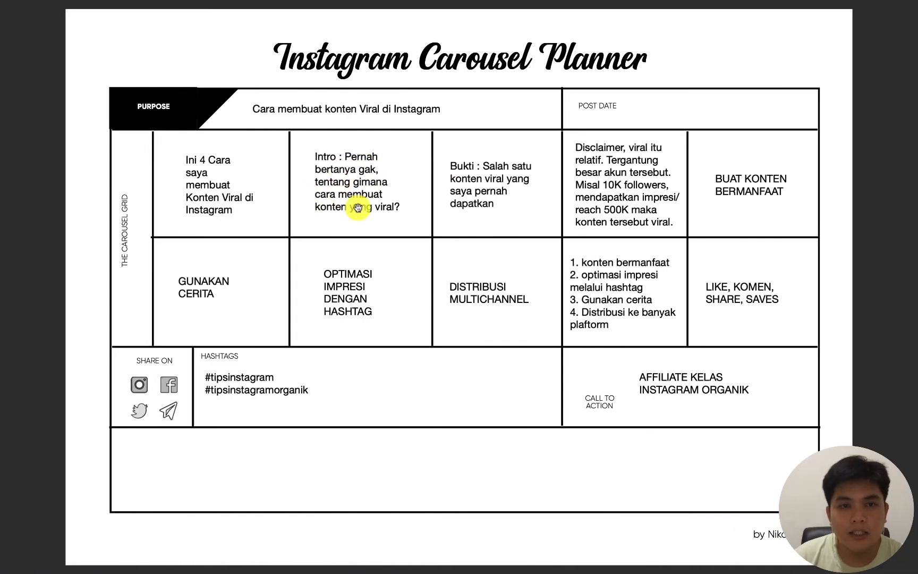
key(ctrl+Left)
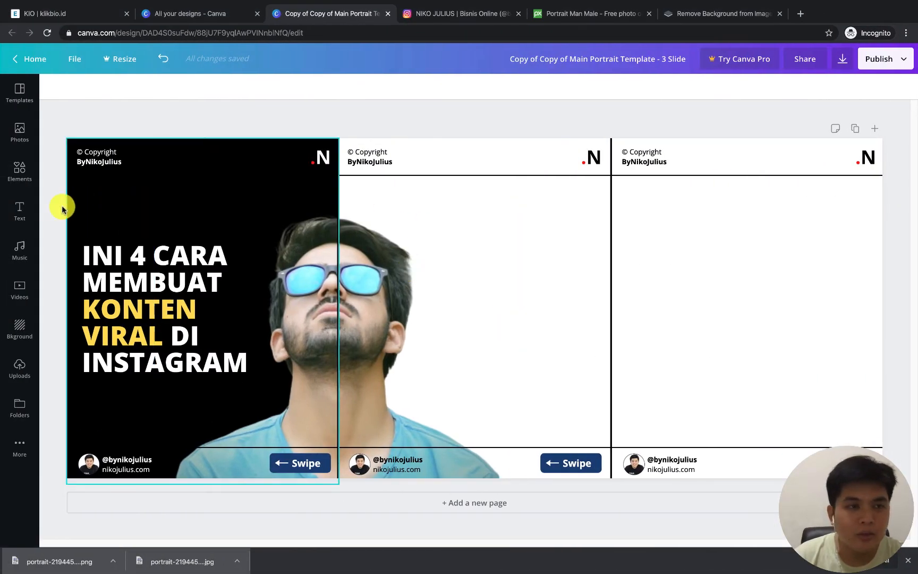
click(20, 210)
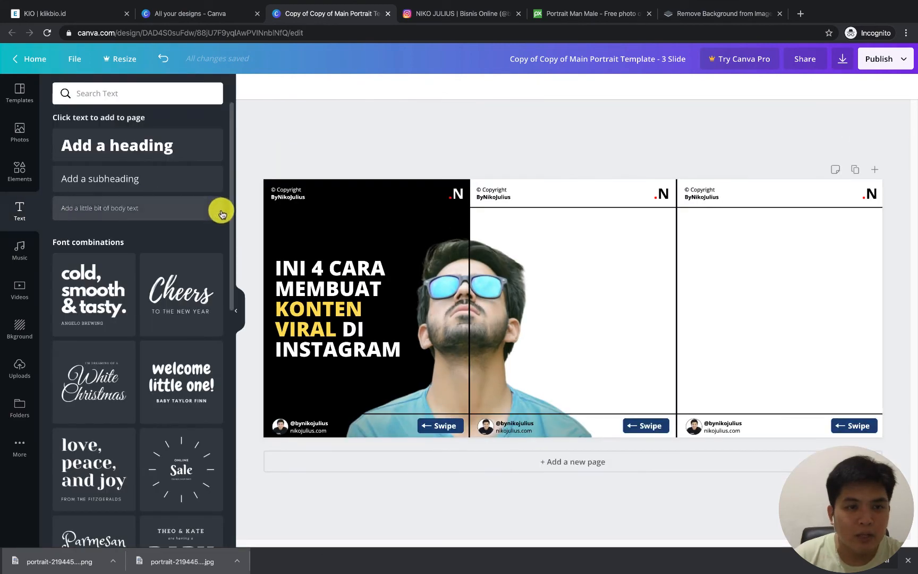
click(125, 179)
click(522, 131)
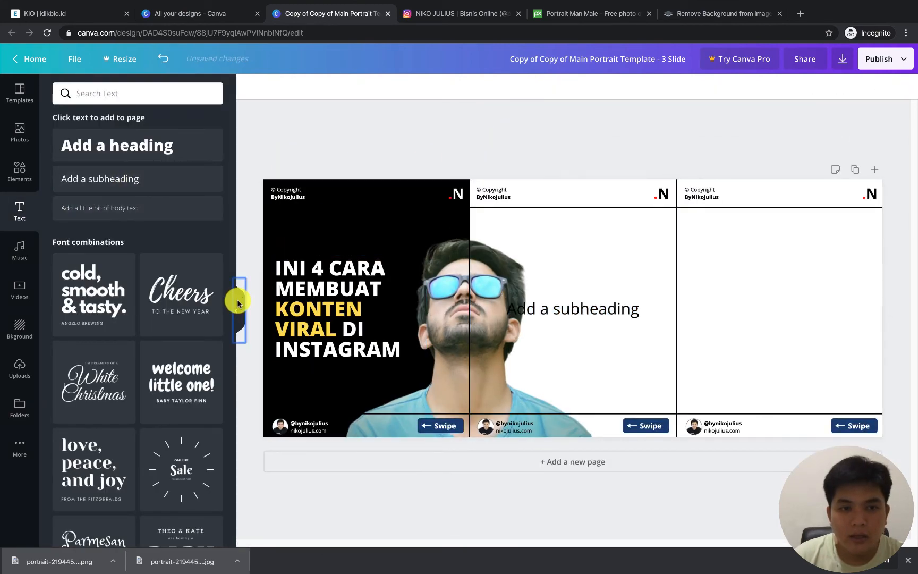
click(237, 303)
Replace the middle slide's subheading with "Pernah bertanya gak tentang gimana cara buat konten viral di Instagram?", following the planner's intro wording
double_click(501, 312)
text(PERN)
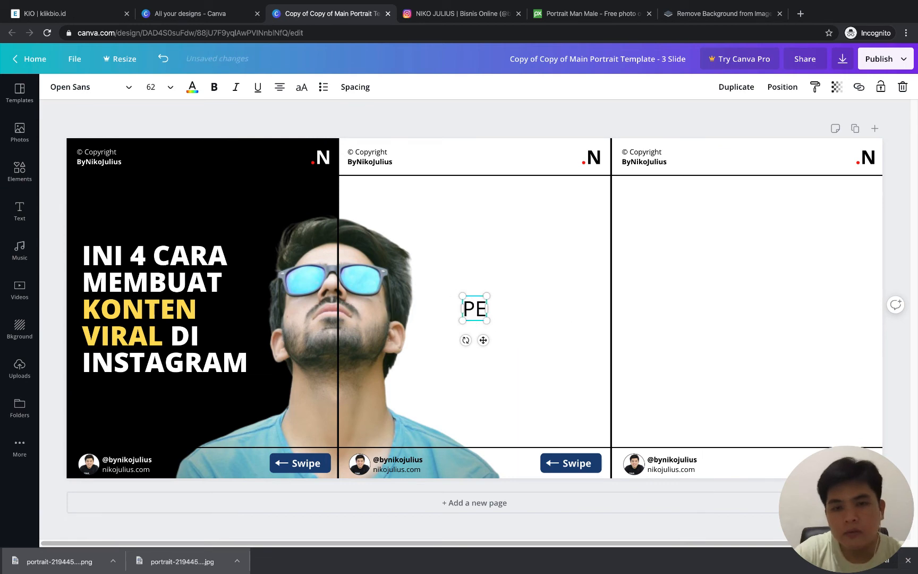
key(BackSpace)
key(BackSpace)
key(BackSpace)
text(ernah)
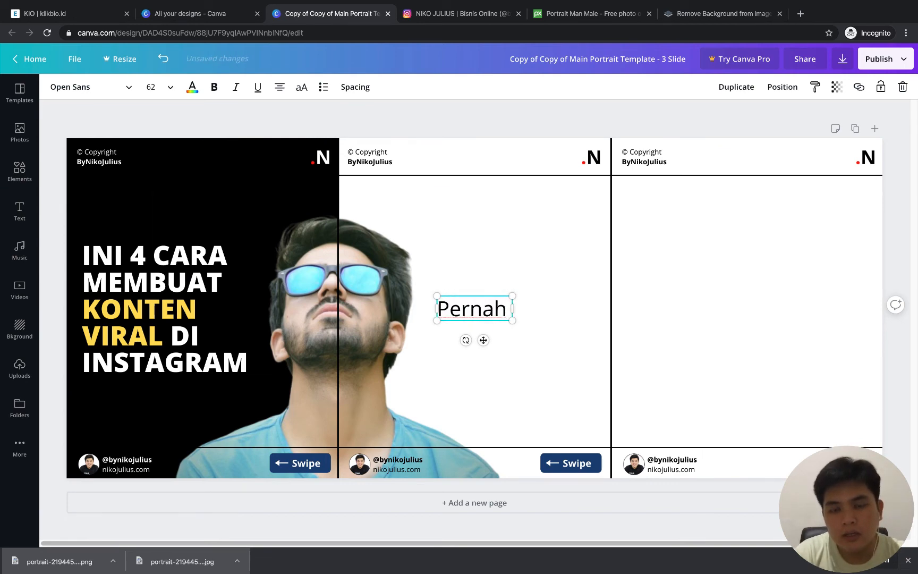
key(ctrl+Right)
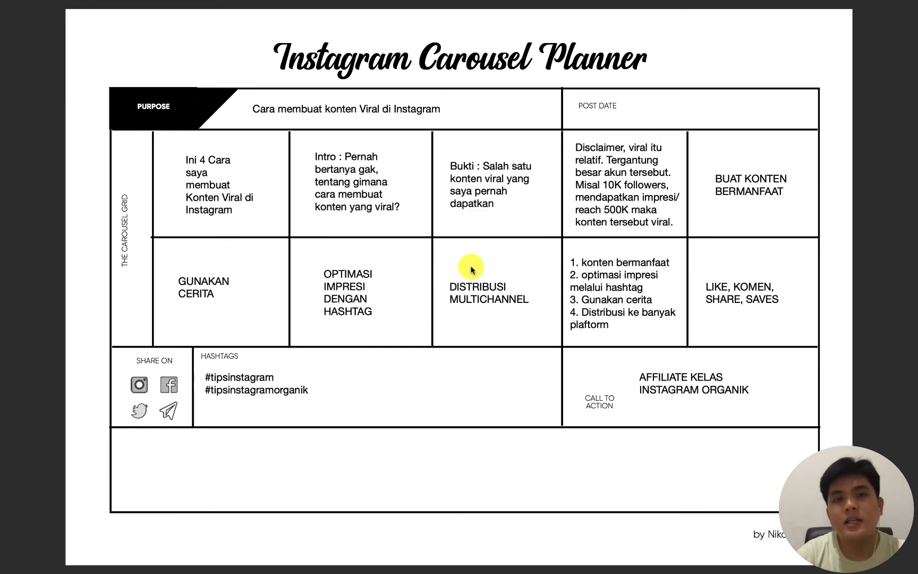
key(ctrl+Left)
text(bertan)
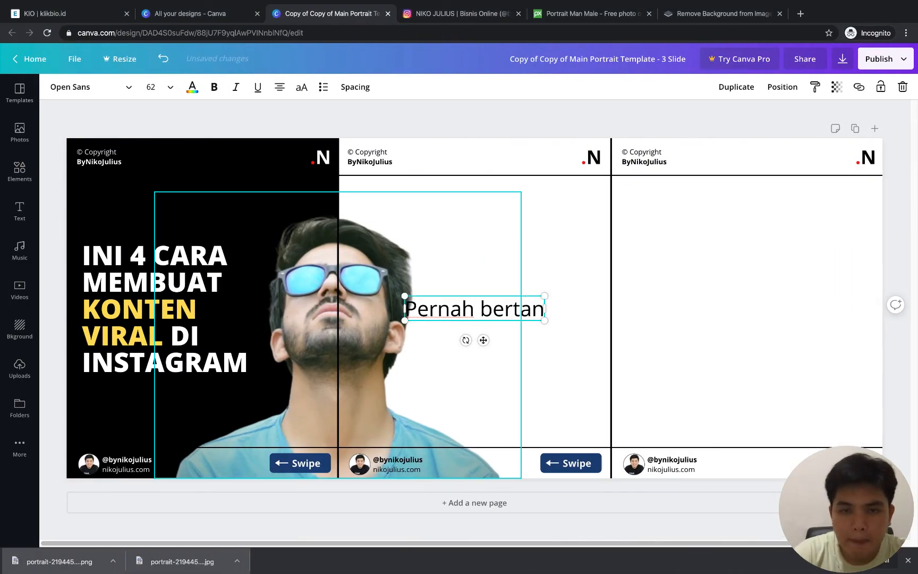
text(ya gak tentang)
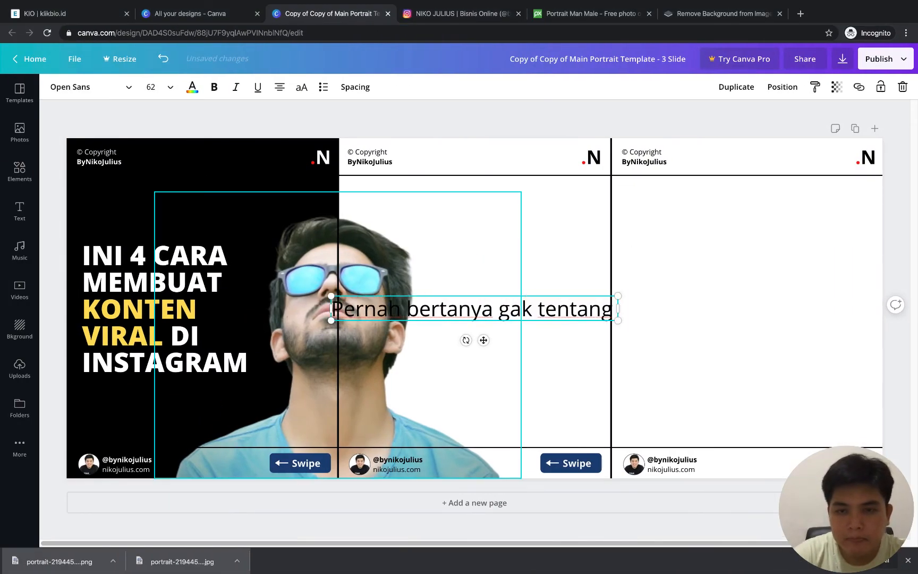
text( gimana cara buat)
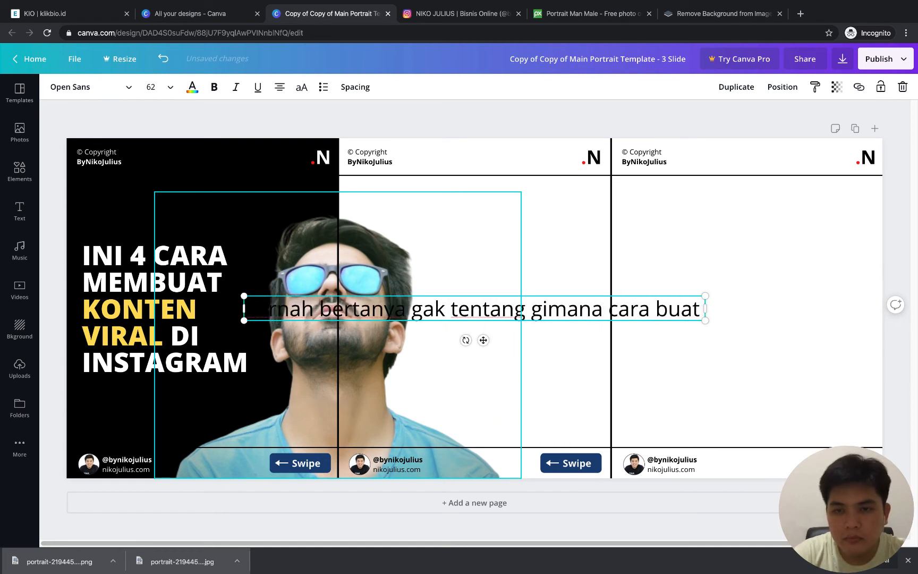
text( konten viral di)
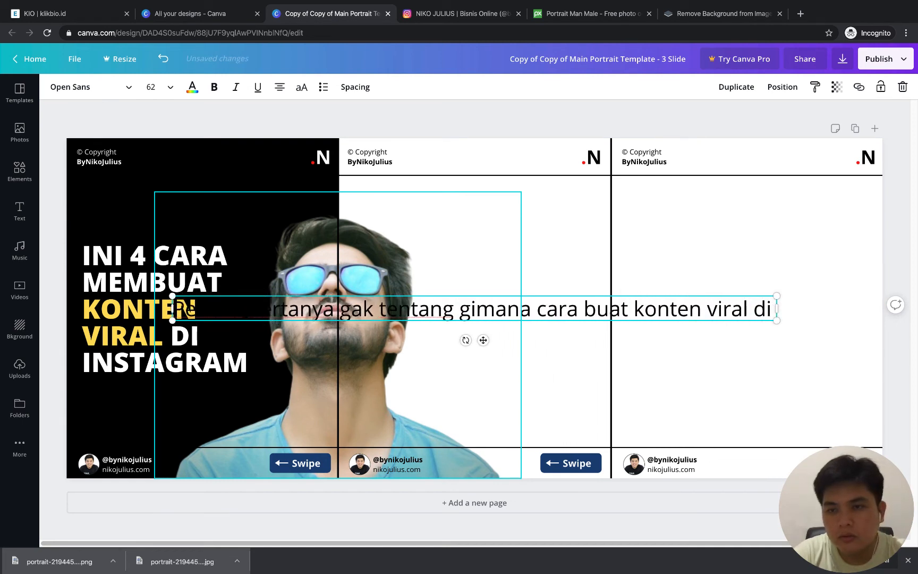
text( Instagram?)
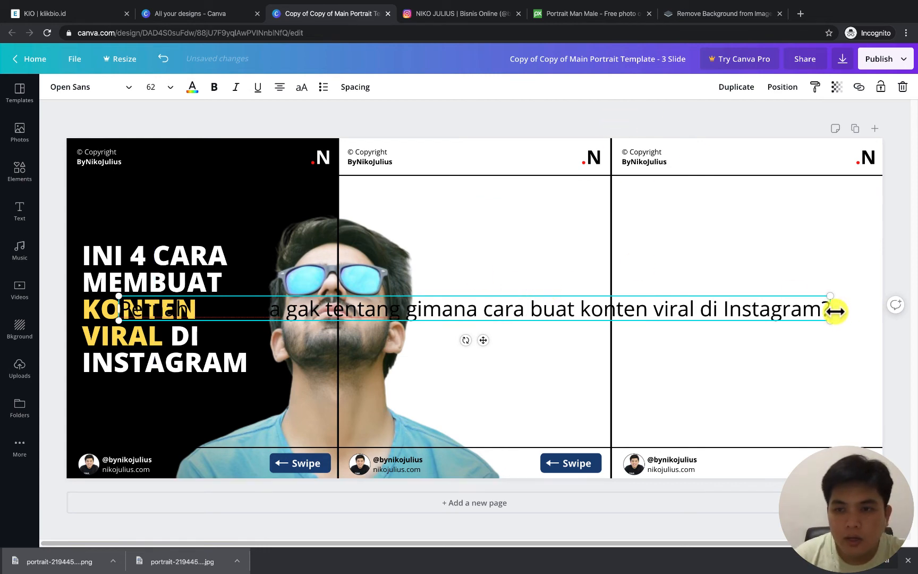
Right-align the intro text in a narrow wrapped box and place it between the man cutout and the middle slide's outer edge
drag(835, 311, 547, 286)
click(287, 323)
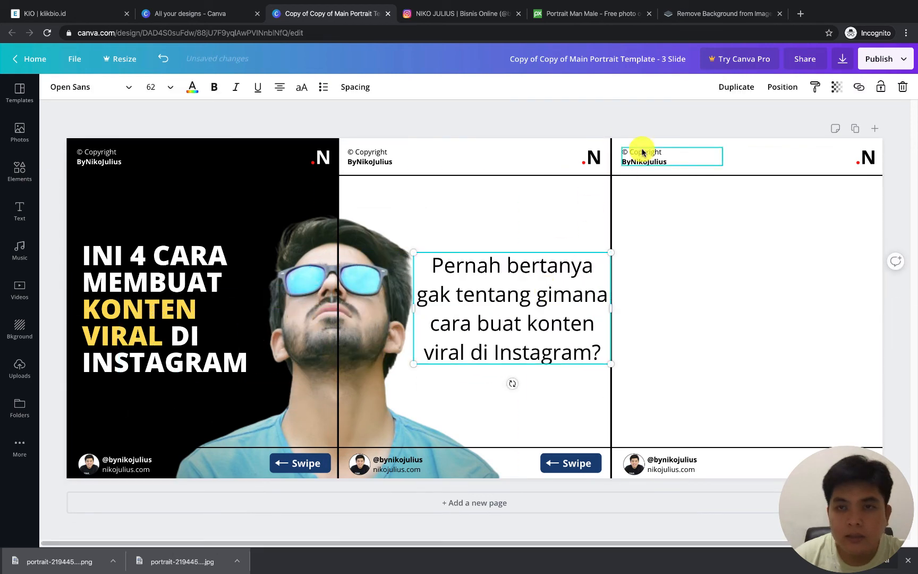
click(282, 88)
click(281, 88)
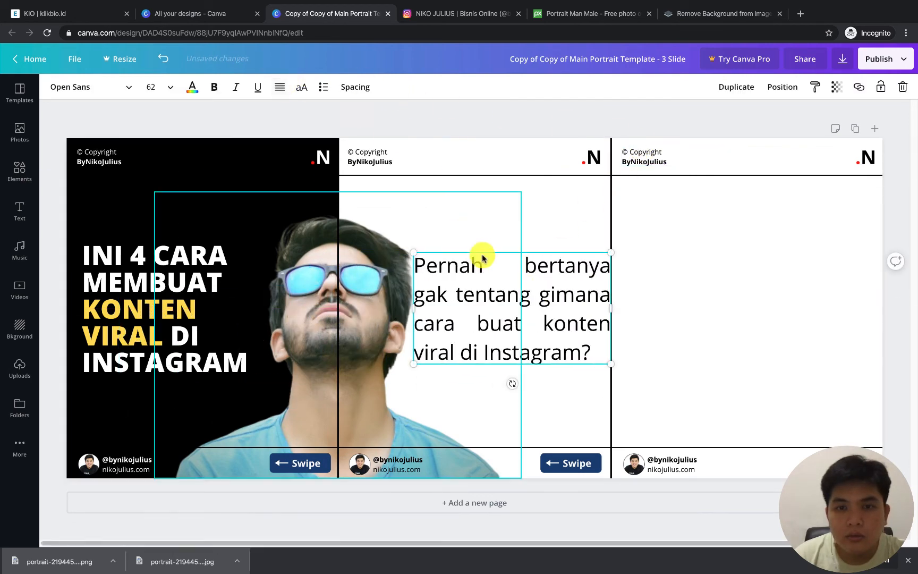
click(280, 91)
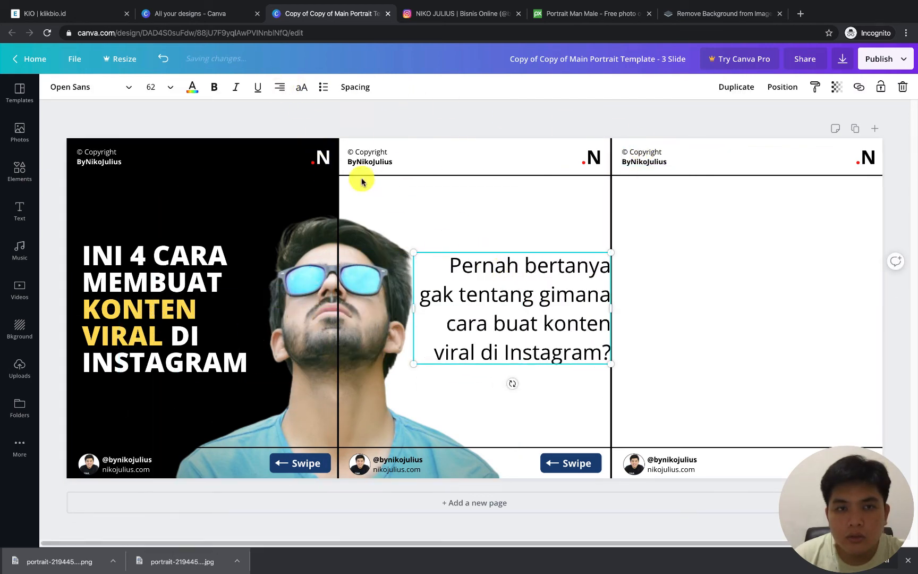
drag(435, 308, 441, 329)
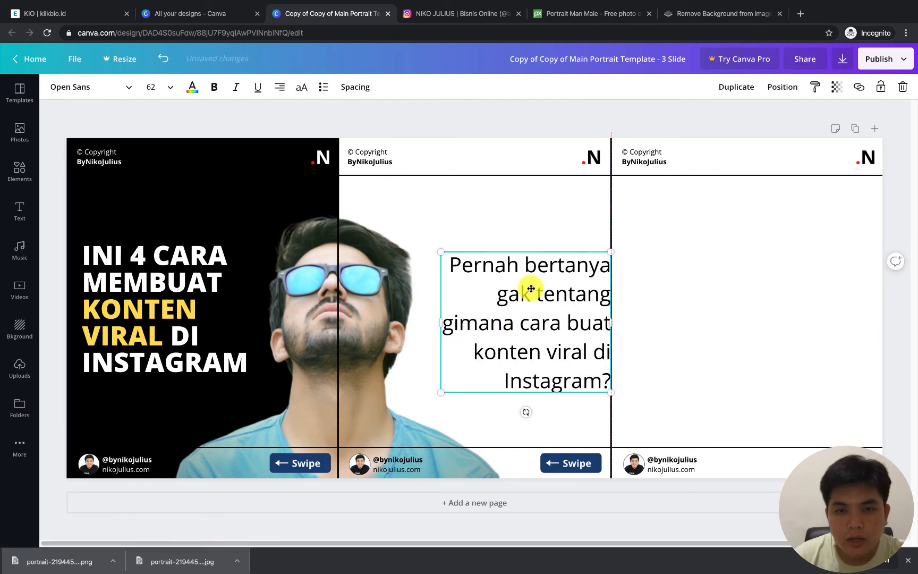
mouse_move(530, 289)
mouse_down()
mouse_move(526, 277)
mouse_move(537, 294)
mouse_up()
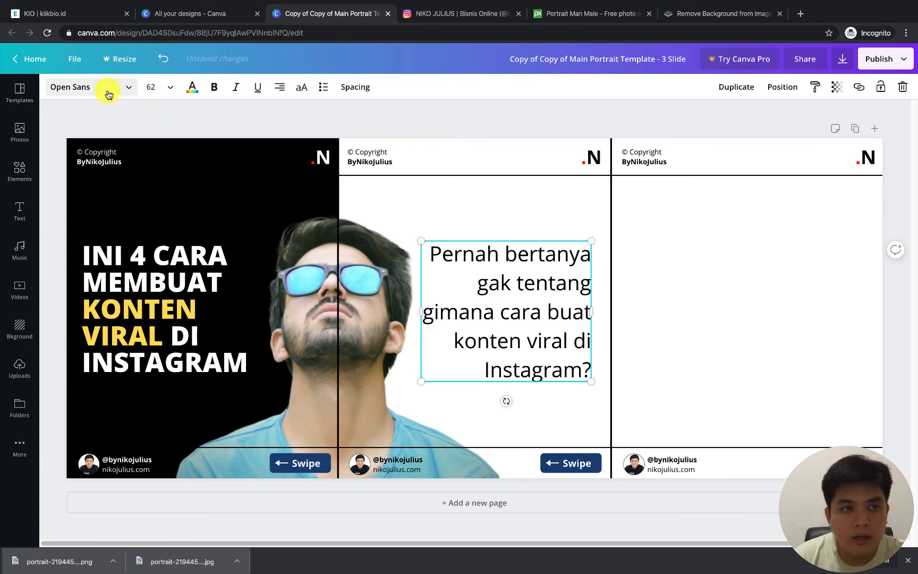
Make all of the intro text on the middle slide bold
click(114, 86)
click(590, 283)
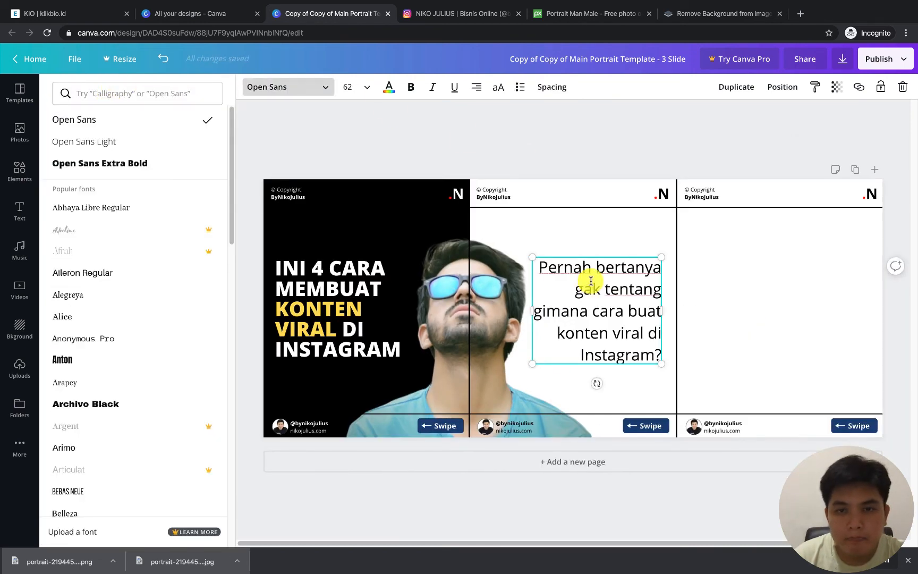
key(ctrl+a)
key(ctrl+b)
click(611, 130)
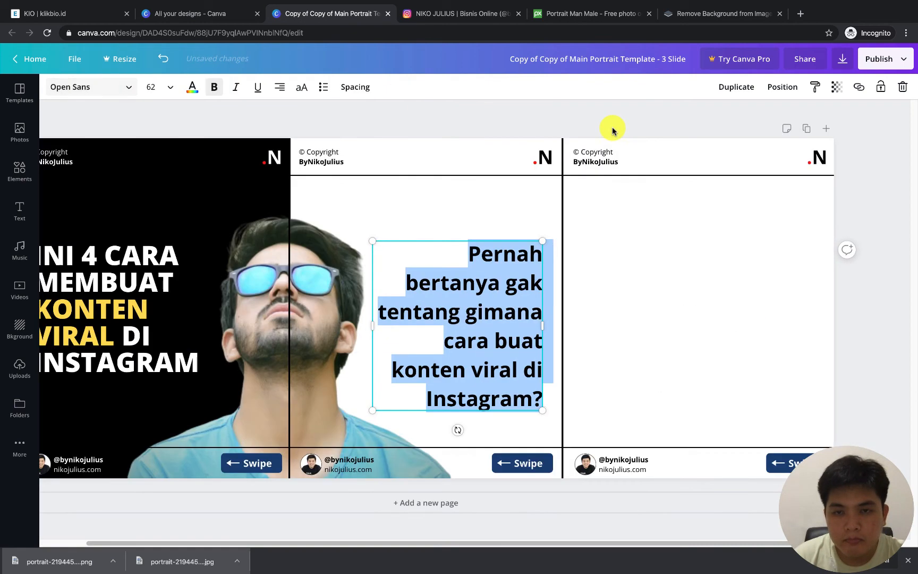
click(534, 284)
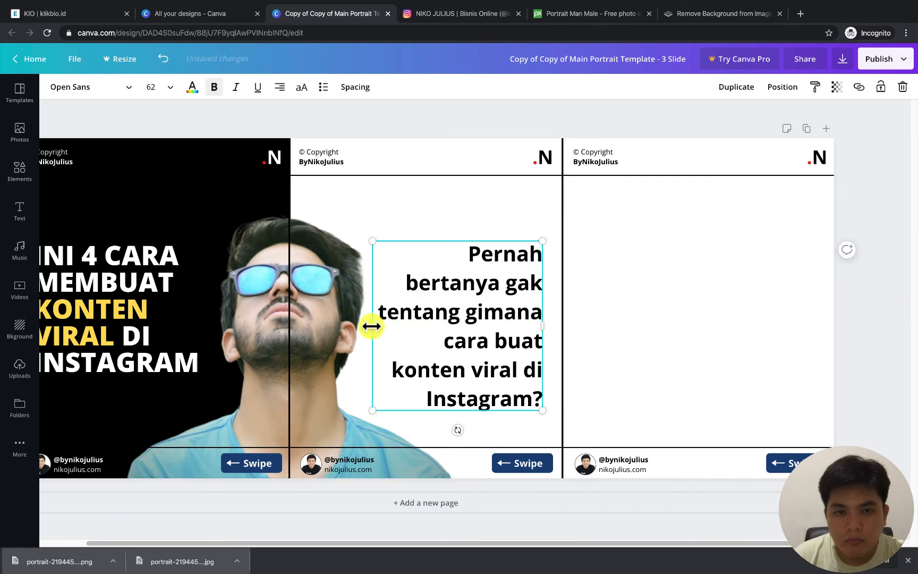
Widen the intro text box to about 700 and center it vertically beside the man cutout on the middle slide
drag(372, 325, 412, 328)
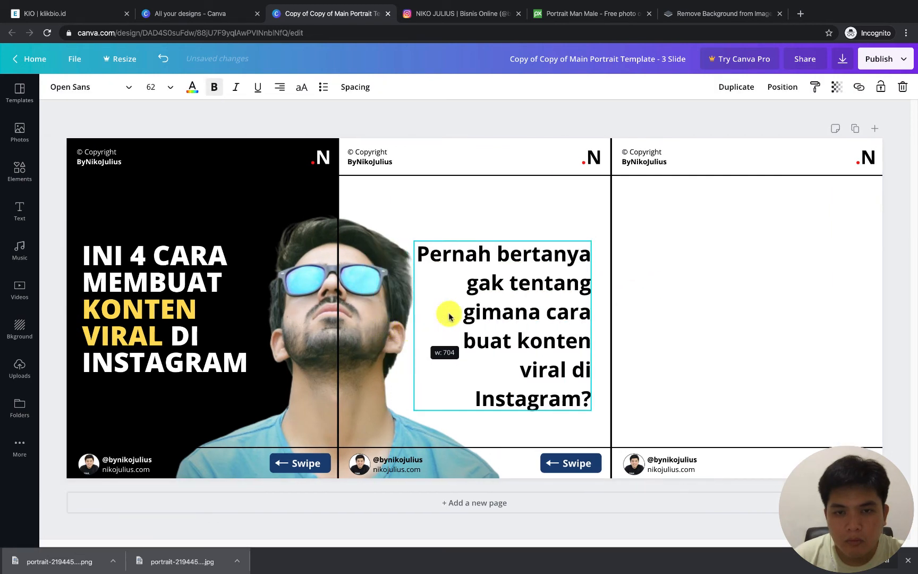
drag(567, 309, 569, 274)
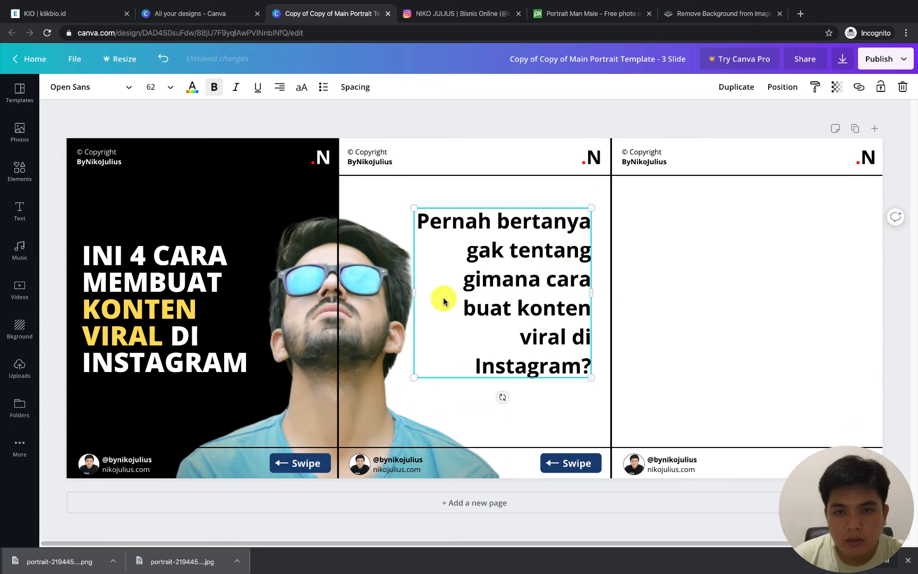
drag(413, 292, 409, 293)
mouse_move(529, 293)
mouse_down()
mouse_move(537, 339)
mouse_move(533, 308)
mouse_up()
Insert a line break before "viral" in the intro text and nudge the text box into place
click(495, 322)
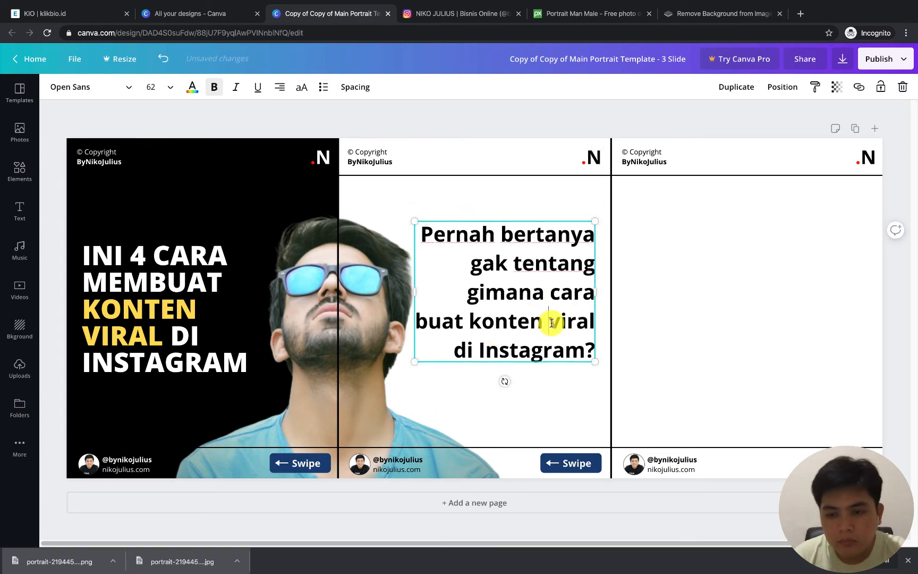
click(549, 323)
key(Return)
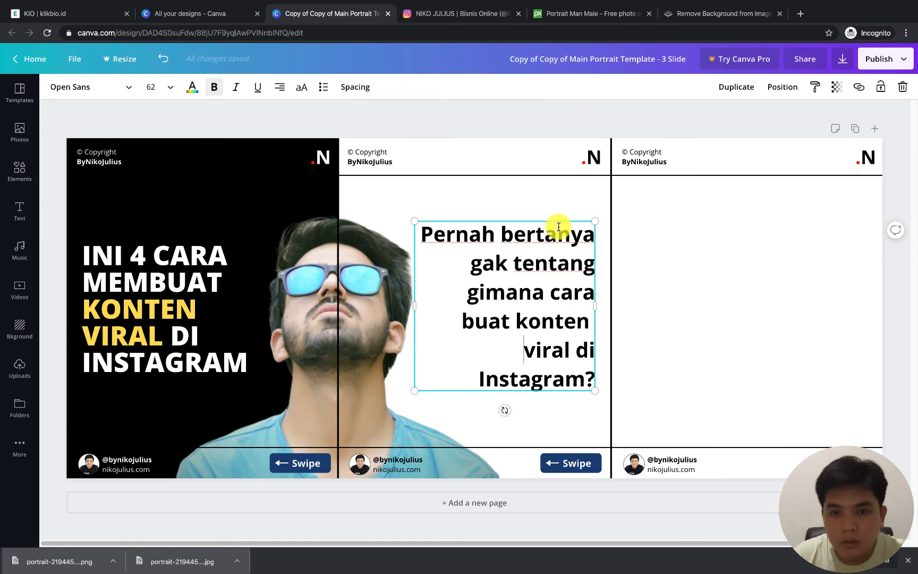
click(563, 146)
drag(562, 308, 560, 306)
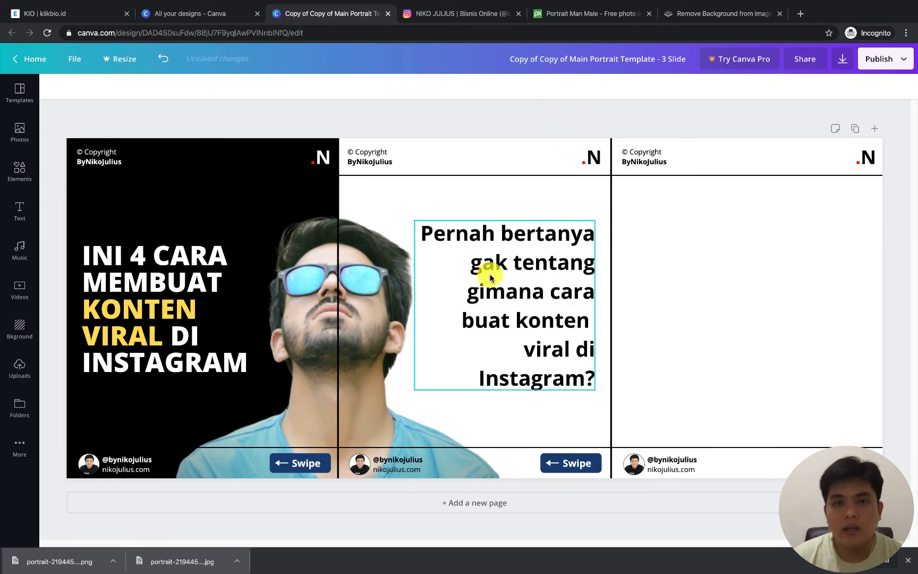
Color the words "gimana cara buat konten viral" in the intro text with the document's red
click(494, 258)
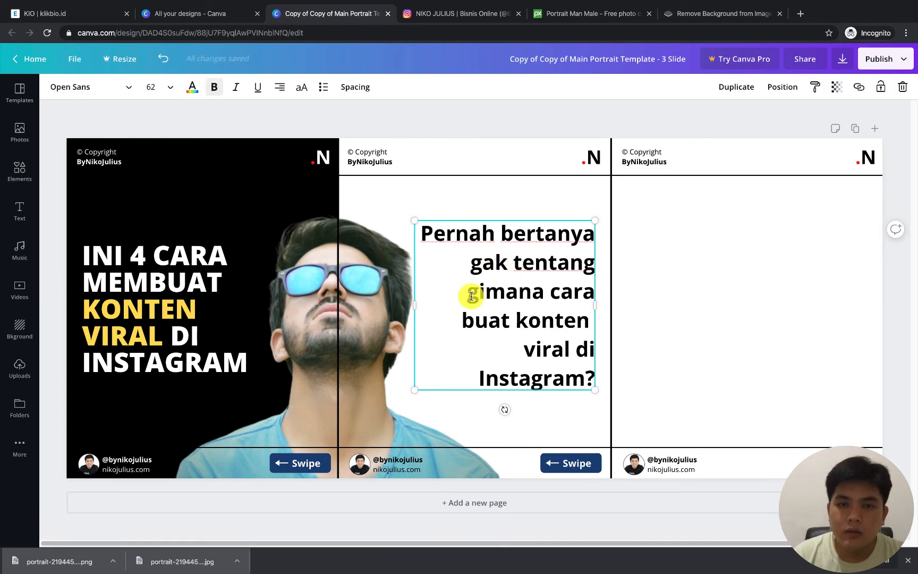
drag(471, 296, 569, 350)
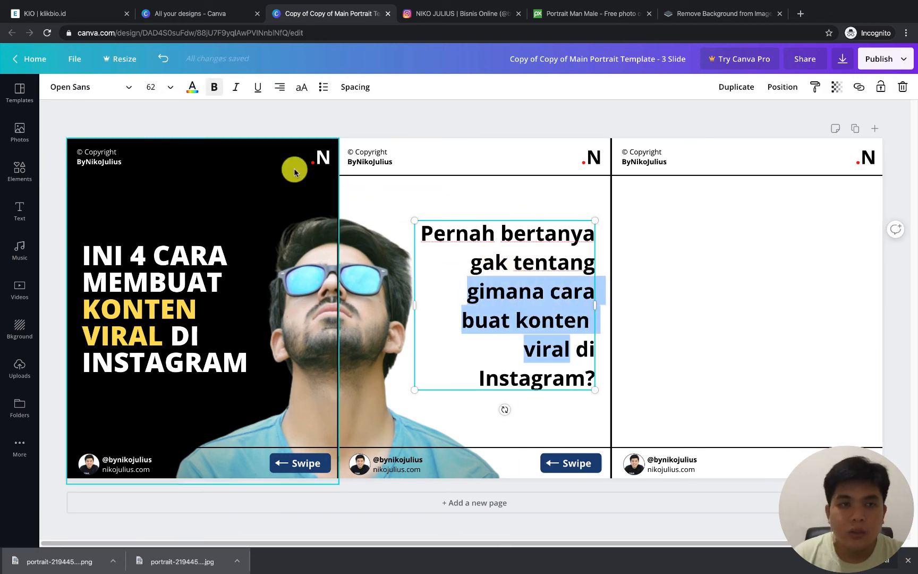
click(195, 87)
click(123, 196)
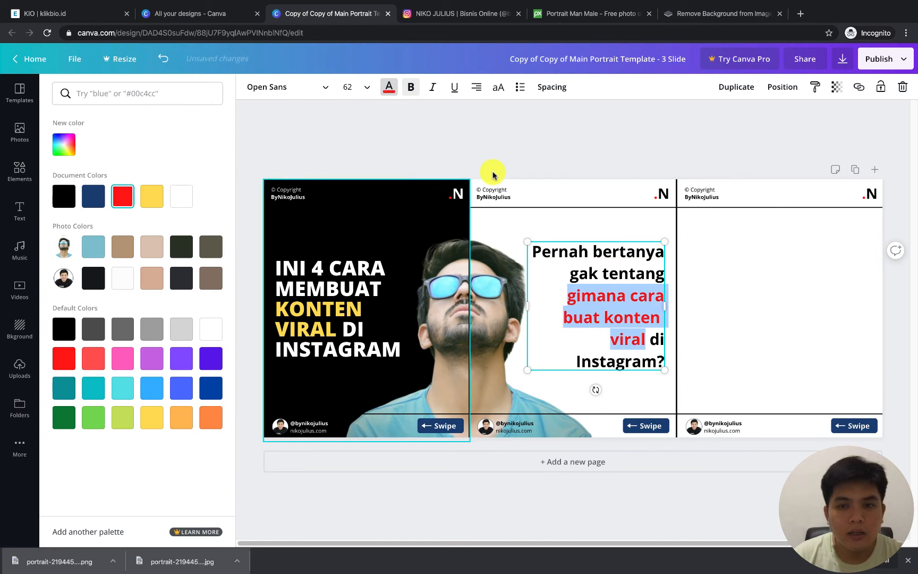
click(572, 148)
click(563, 127)
Recolor "KONTEN VIRAL" in the first slide's title with a custom light red
click(191, 316)
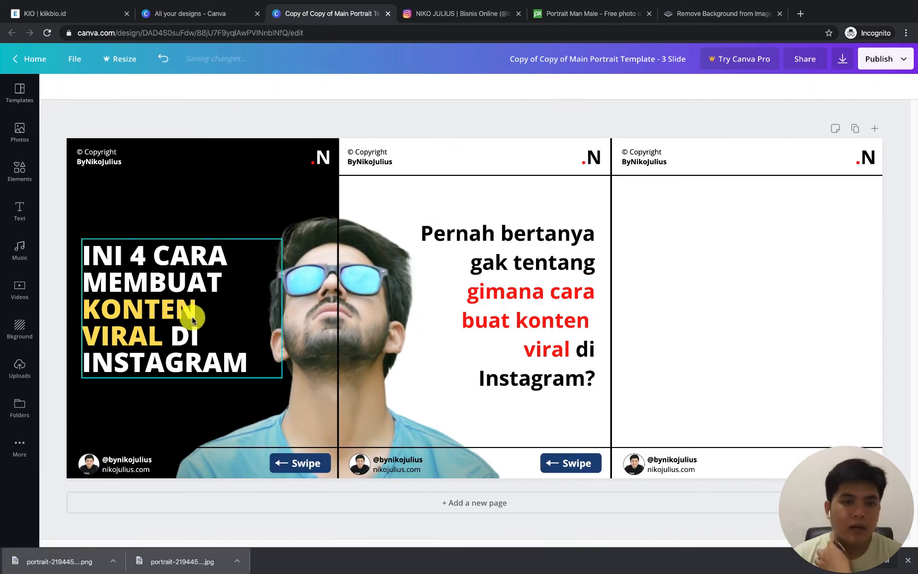
drag(160, 334, 82, 311)
click(193, 85)
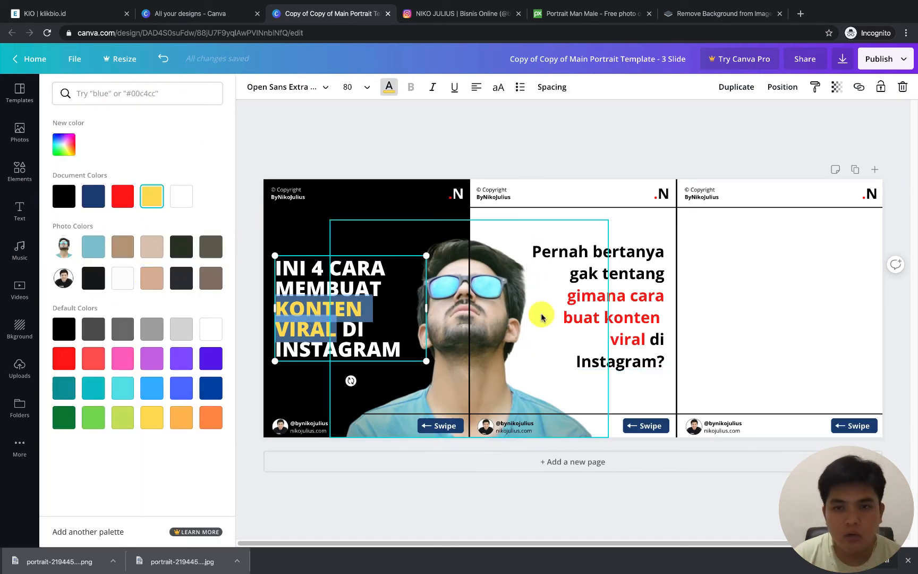
click(100, 360)
click(63, 145)
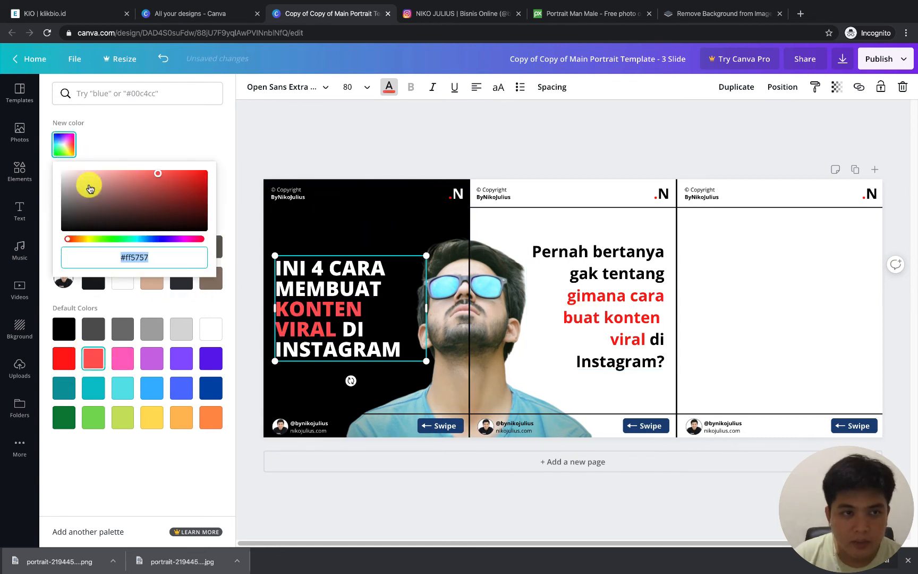
click(133, 171)
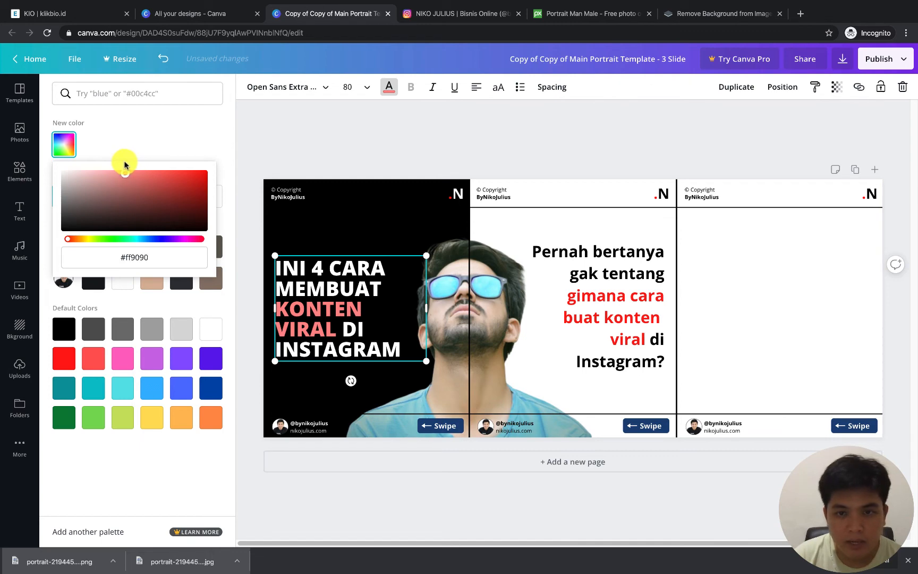
mouse_move(121, 161)
mouse_down()
mouse_move(134, 161)
mouse_move(131, 185)
mouse_move(135, 174)
mouse_up()
click(563, 164)
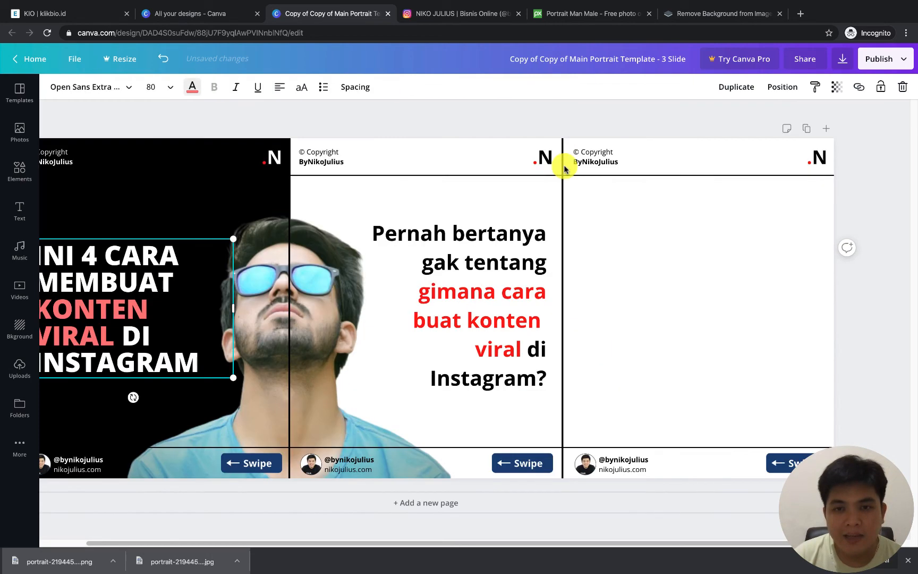
Try Open Sans Extra Bold on the intro text, and set its font to Aileron Regular, keeping it bold
click(479, 294)
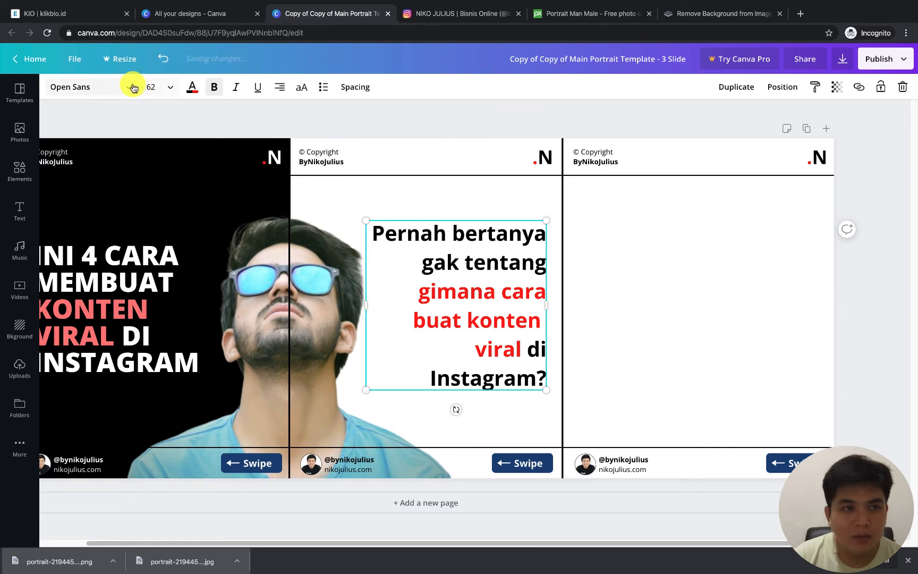
click(131, 87)
click(133, 172)
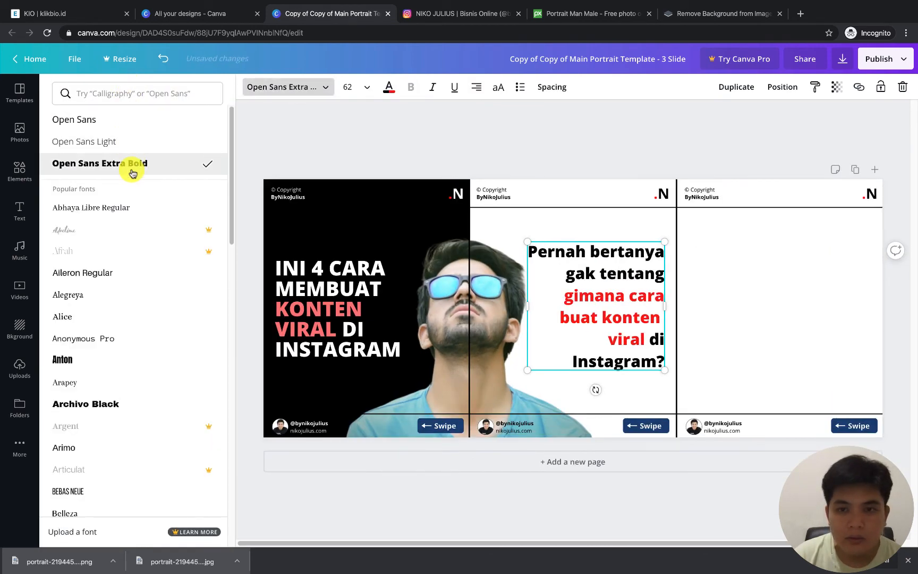
click(123, 120)
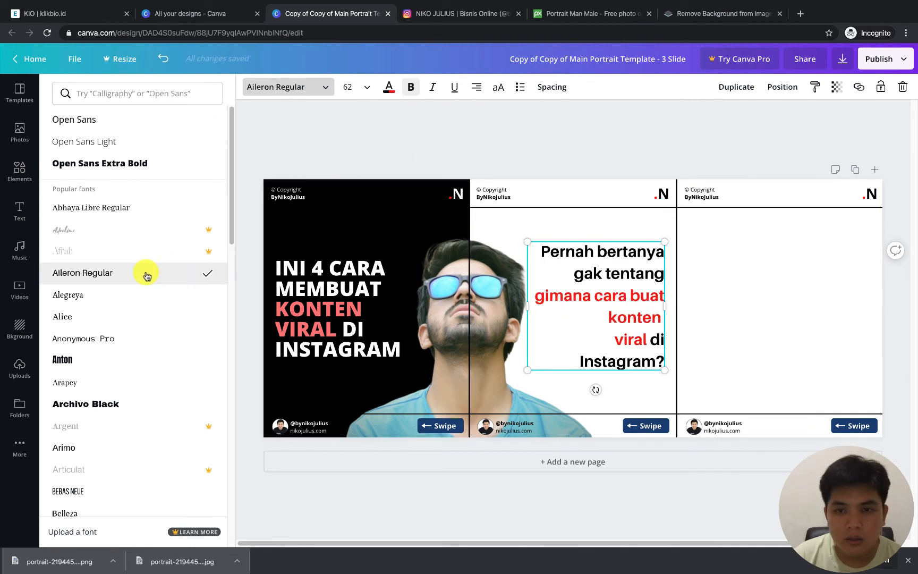
Narrow the intro text box so "buat konten" shares one line, and realign it vertically centered beside the man cutout
drag(529, 310, 534, 282)
click(598, 155)
drag(566, 281, 570, 283)
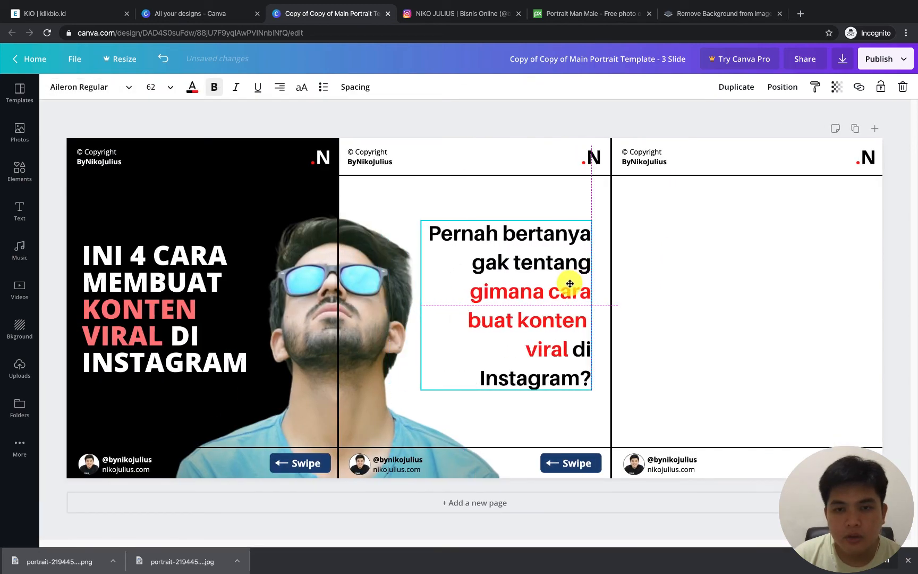
click(657, 126)
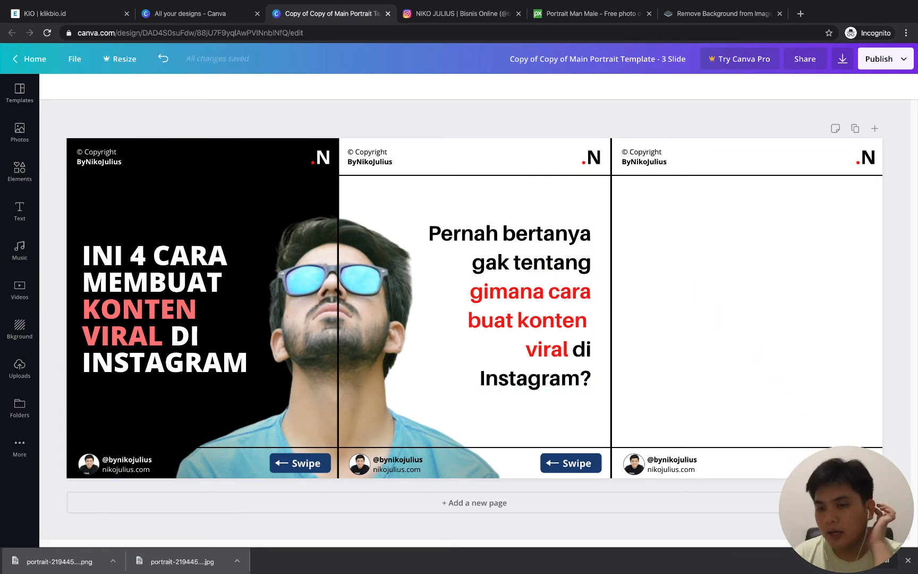
Switch to the Instagram Carousel Planner and check the planned wording for the third slide
click(818, 463)
click(820, 421)
key(ctrl+Right)
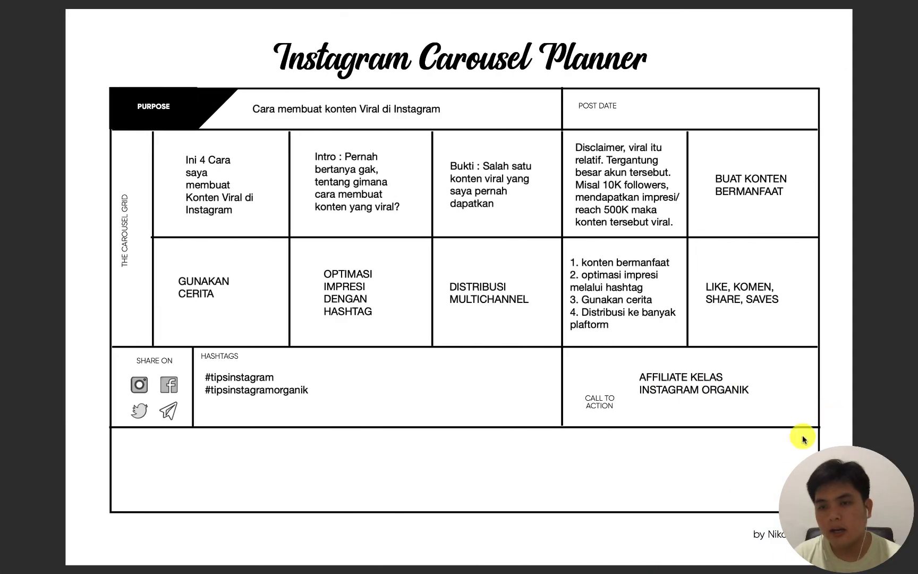
Switch back to Canva, then enlarge the third slide's footer profile block and place it near the top of that slide's content area
key(ctrl+Left)
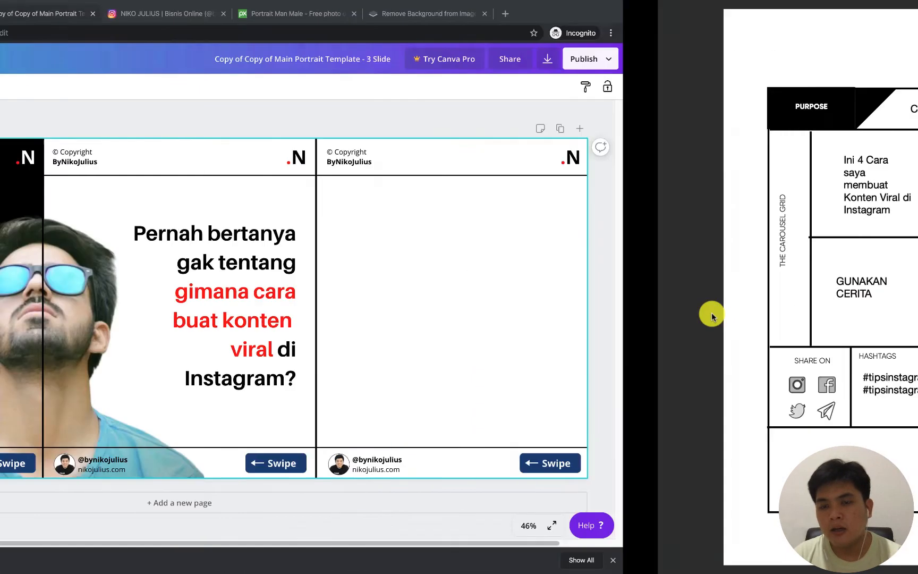
drag(684, 466, 825, 234)
drag(786, 298, 788, 222)
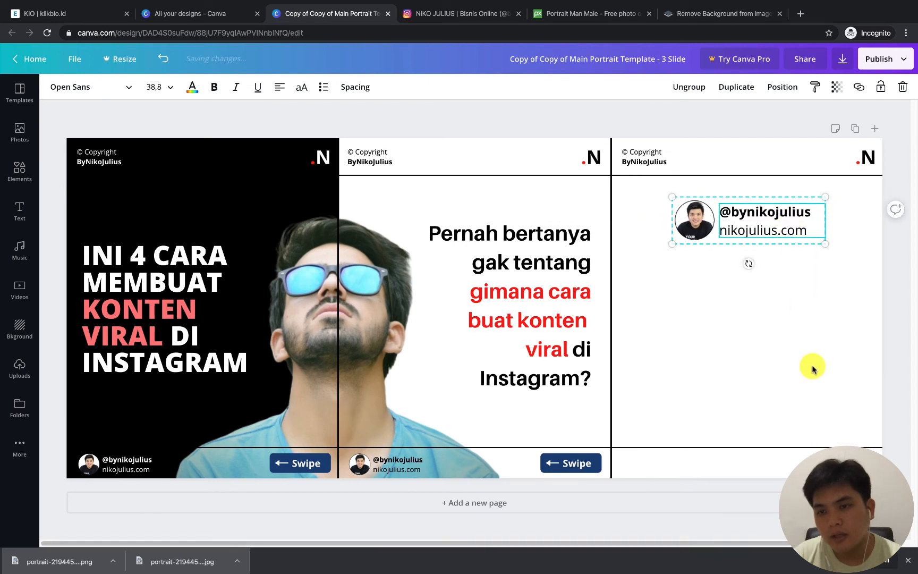
Delete the Swipe button from the third slide's footer
click(790, 467)
click(789, 468)
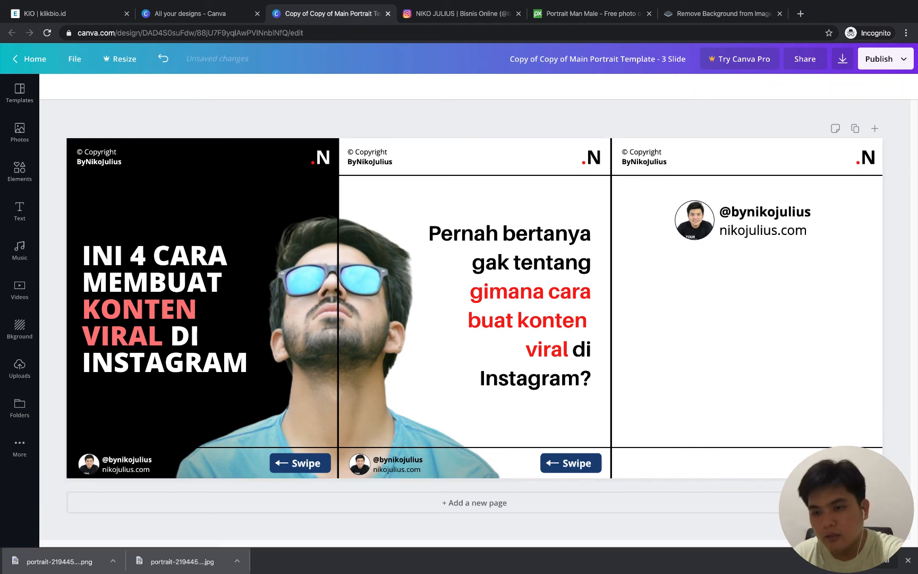
click(818, 395)
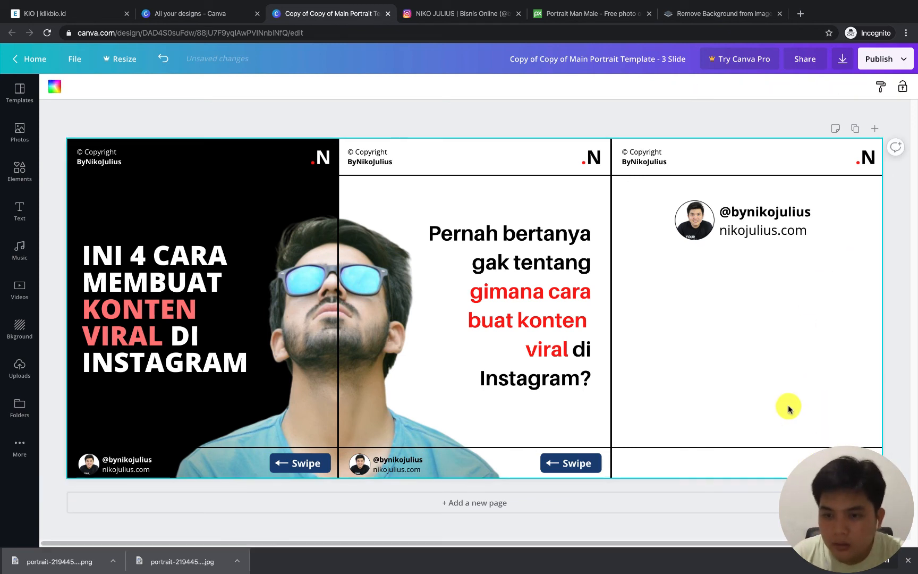
drag(789, 408, 871, 473)
click(814, 359)
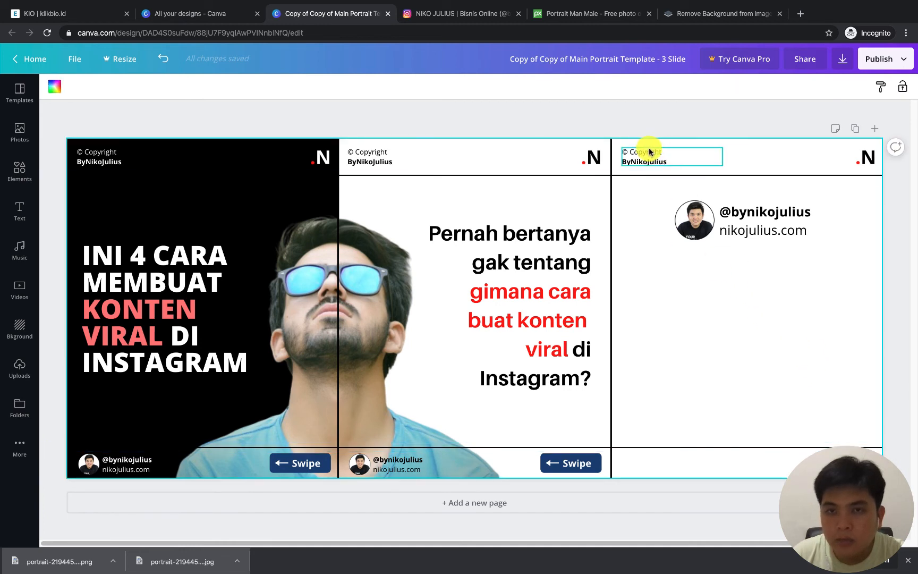
Move the third slide's copyright text and .N logo from the header into the footer, and nudge the profile block up slightly
drag(648, 152, 647, 457)
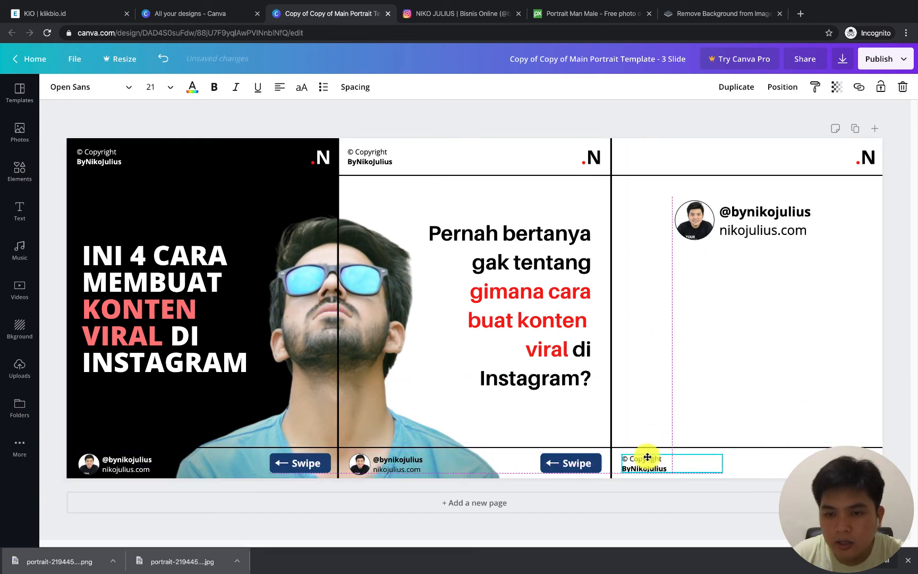
drag(858, 158, 862, 466)
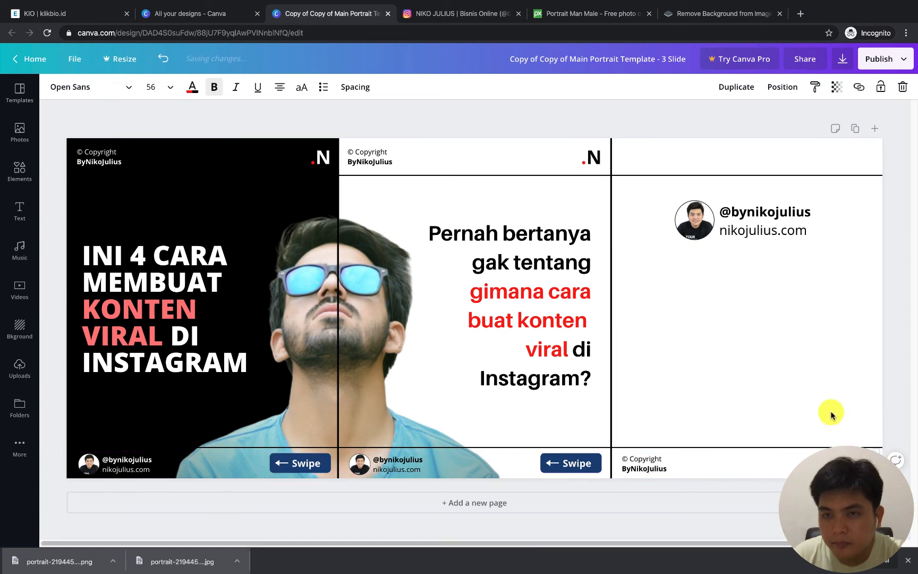
click(765, 253)
drag(753, 230, 752, 225)
click(767, 302)
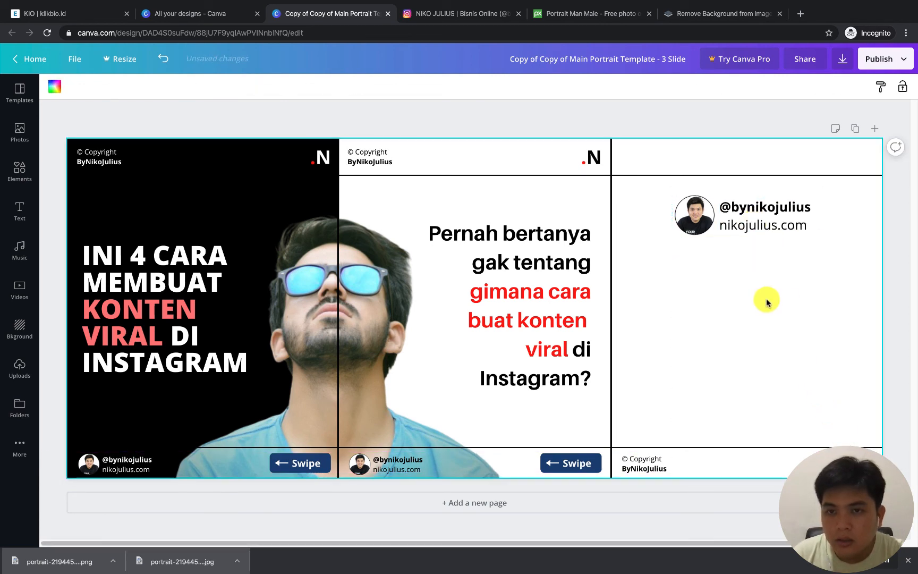
Add a heading text to the middle of the third slide and set its font size to 56
click(29, 207)
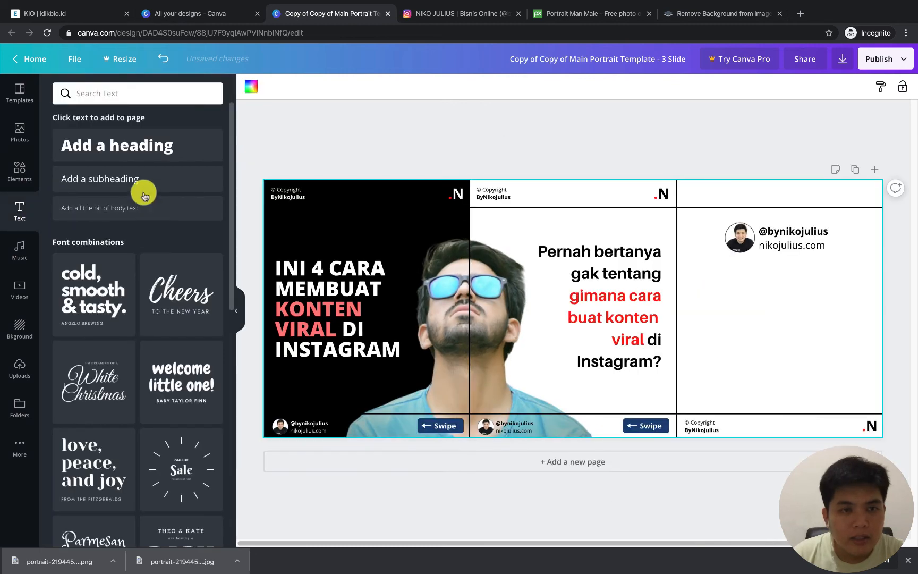
click(123, 144)
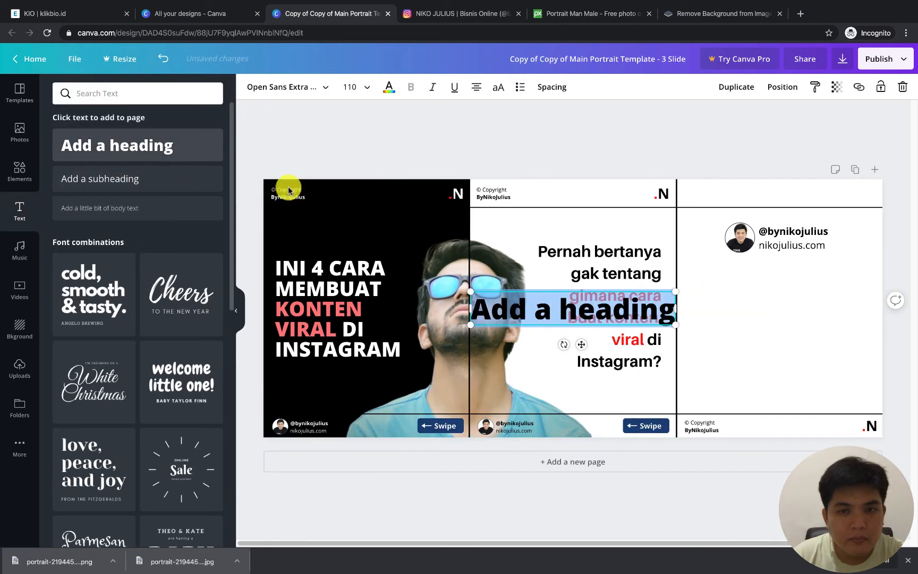
drag(652, 312, 811, 307)
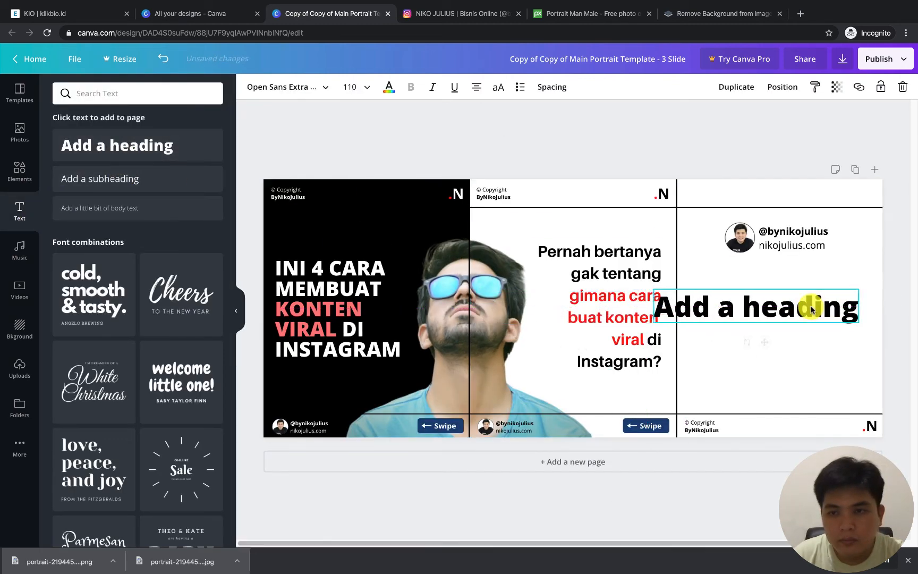
click(353, 86)
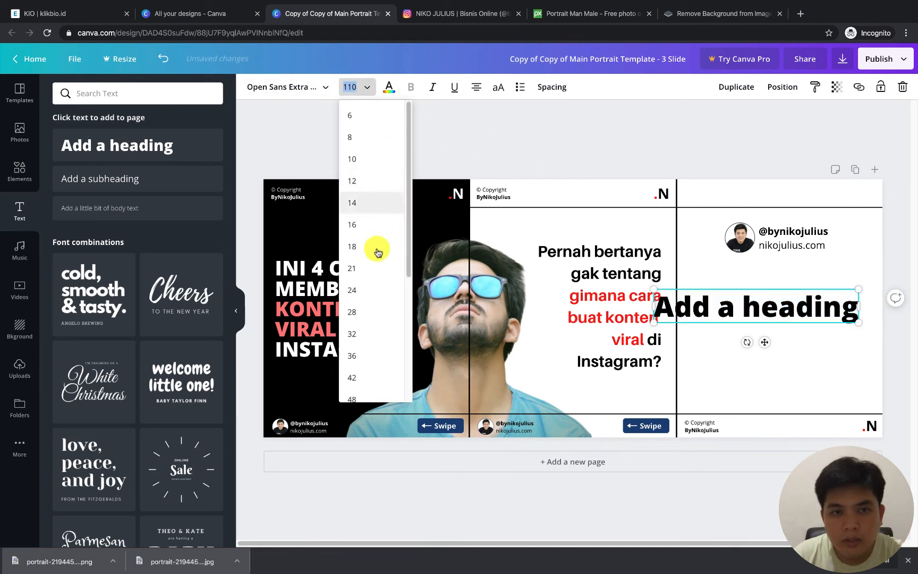
scroll(366, 371, down, 4)
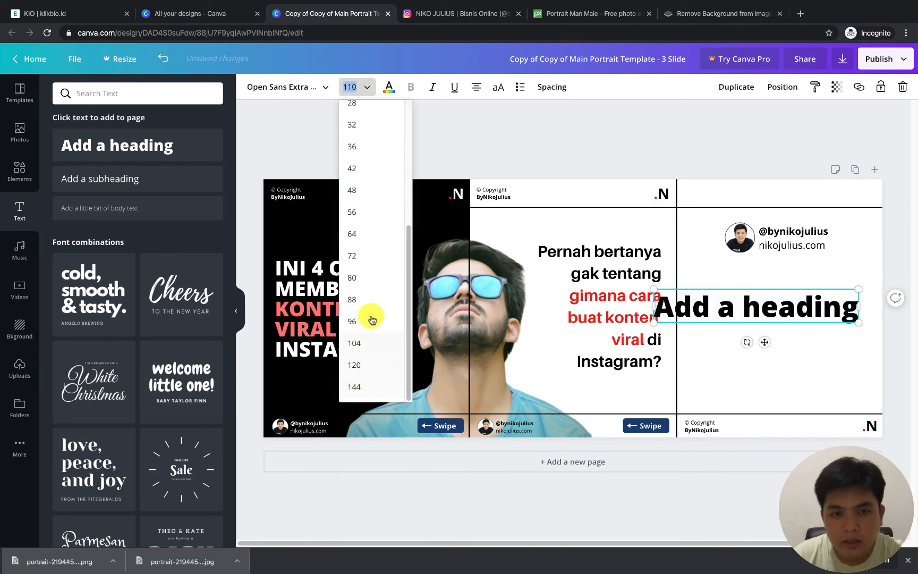
click(365, 211)
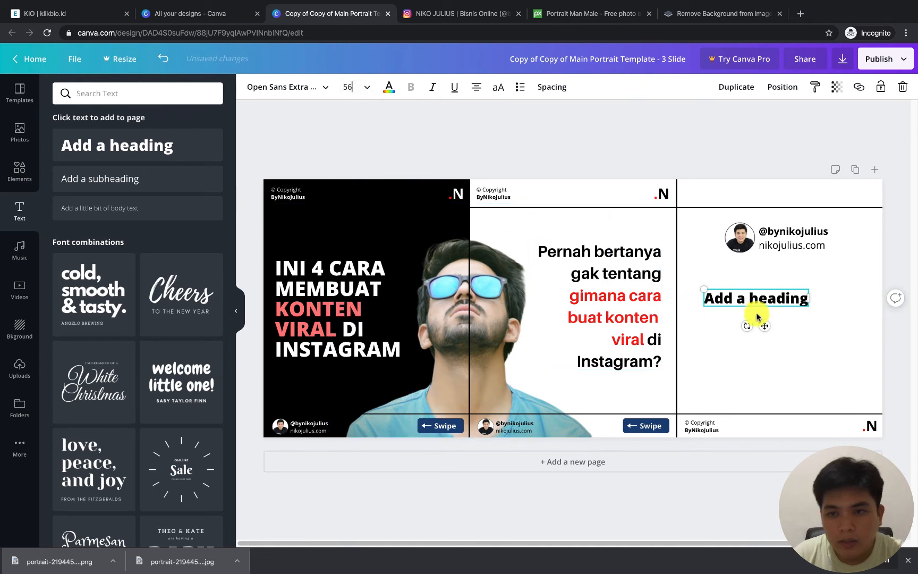
Replace the heading's placeholder with "Semoga Bermanfaat" and shift it to sit centered below the profile block
text(Semoga)
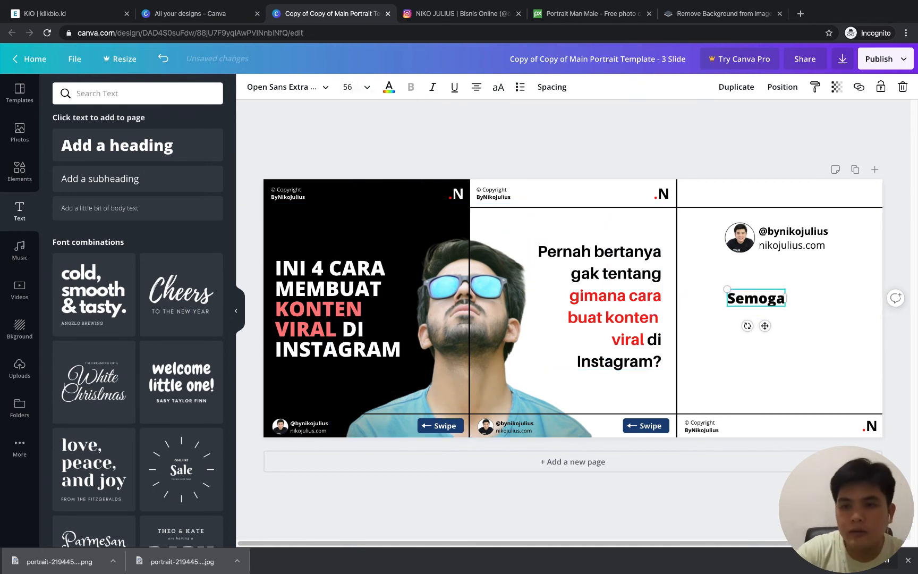
text( Bermanfaat)
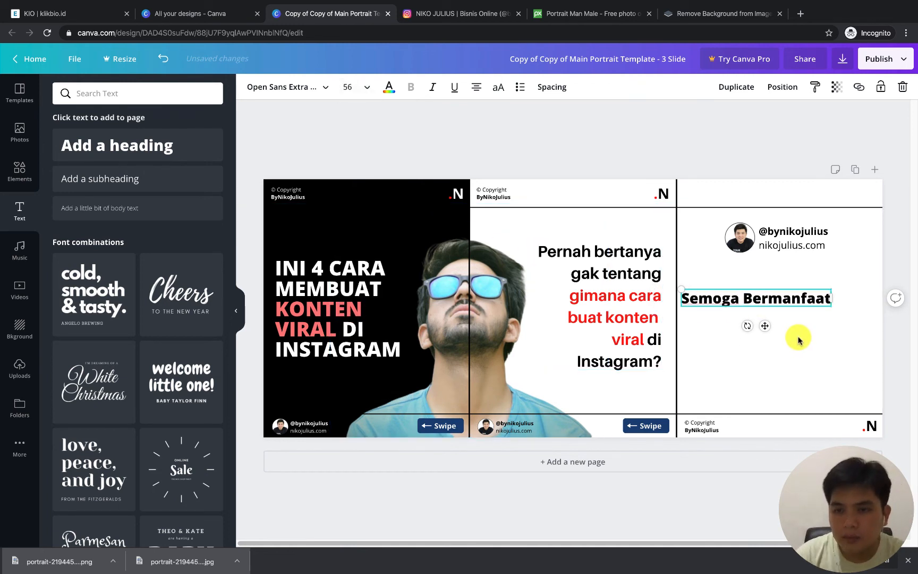
mouse_move(790, 298)
mouse_down()
mouse_move(817, 298)
mouse_move(805, 297)
mouse_up()
click(796, 299)
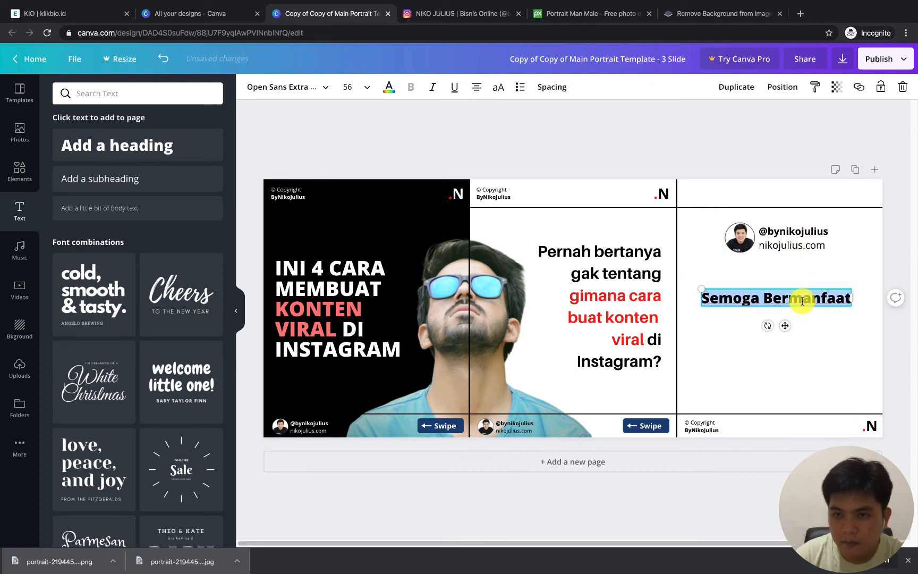
click(774, 320)
Add a subheading text, place it below "Semoga Bermanfaat" on the third slide, and select its placeholder wording for replacement
click(143, 180)
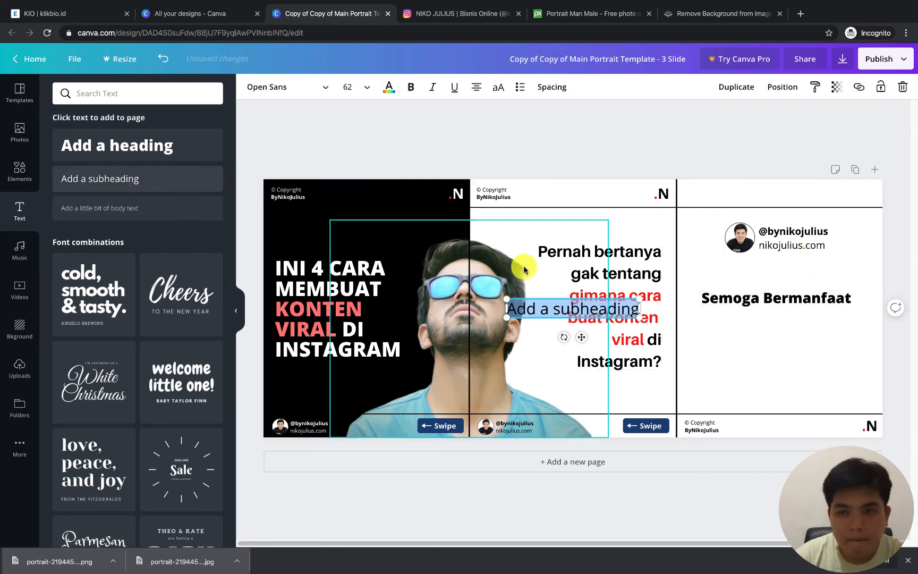
click(537, 306)
drag(615, 313, 813, 334)
double_click(816, 333)
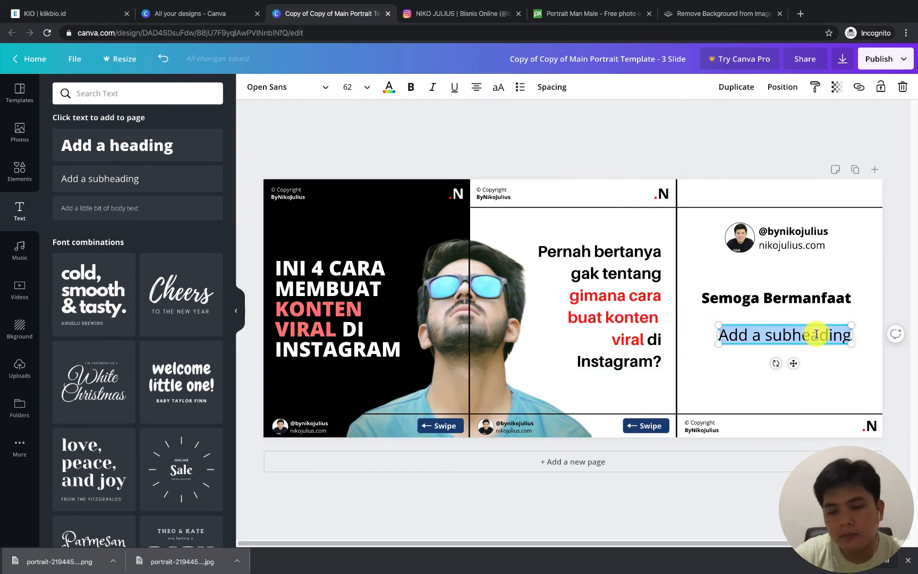
text(Apabila ada)
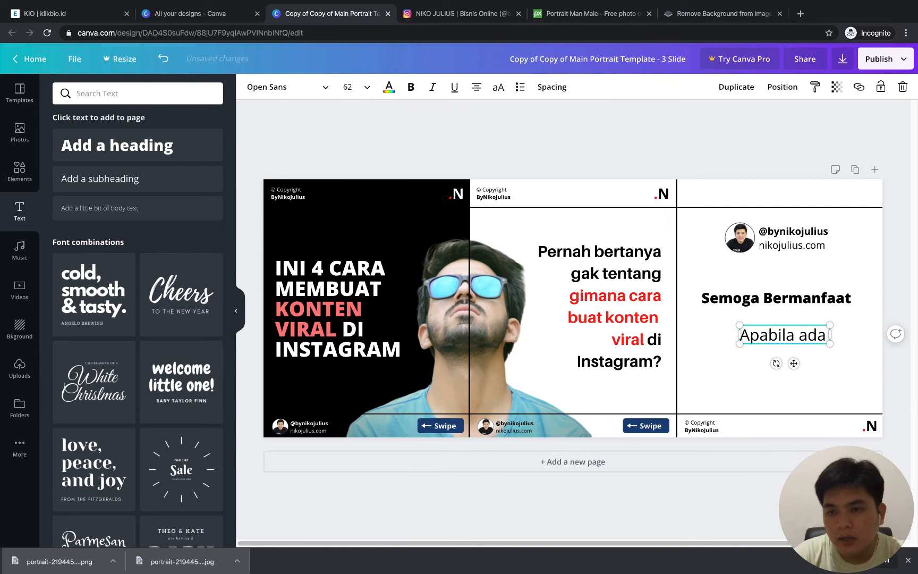
text( yang ingin di)
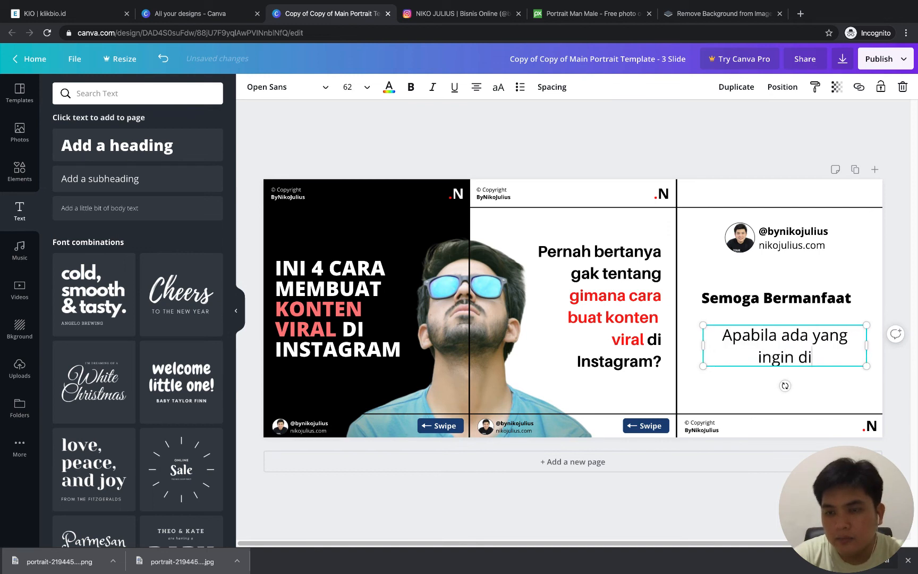
key(ctrl+a)
Enter "Berikan komentar, likes & share konten ini bila bermanfaat ya..." as the third slide's subheading text
text(Ian)
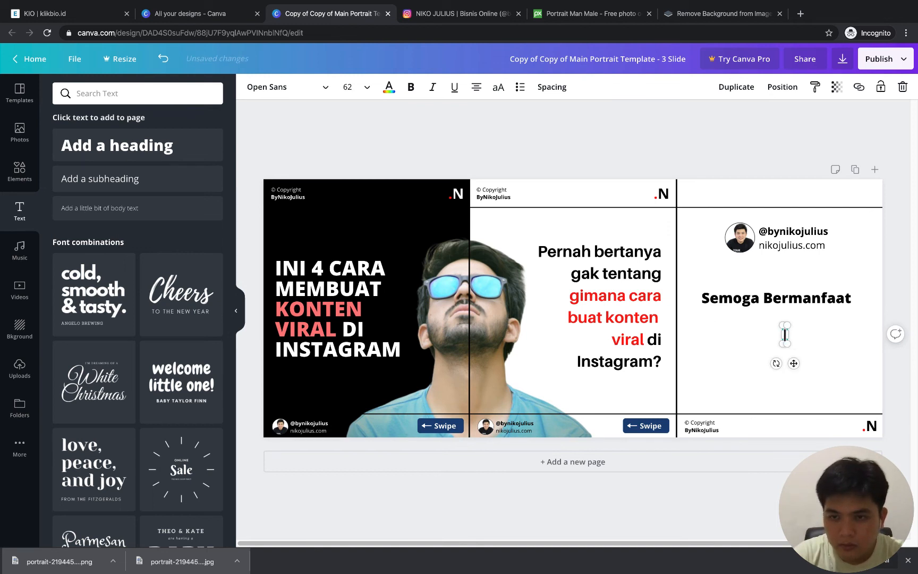
text(ikan komentar,)
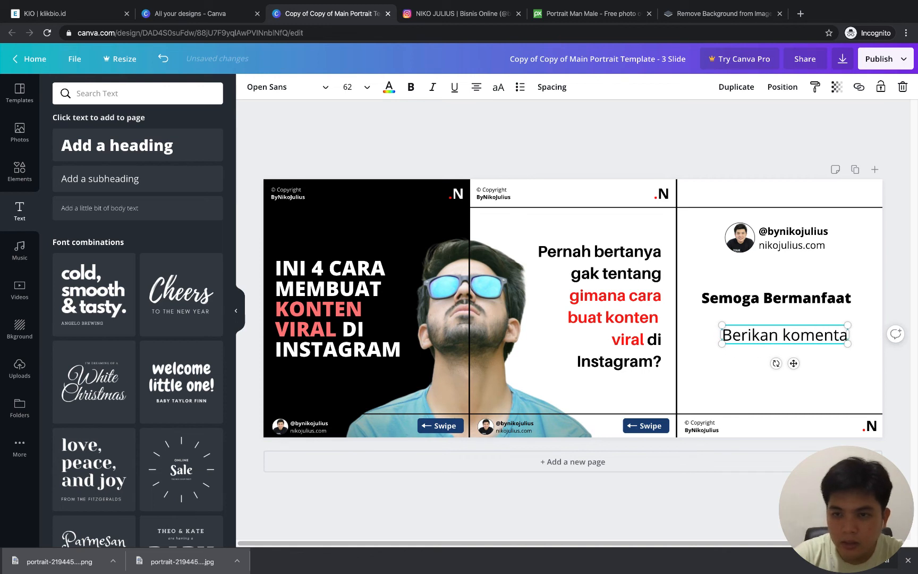
key(Return)
text(L)
key(BackSpace)
key(BackSpace)
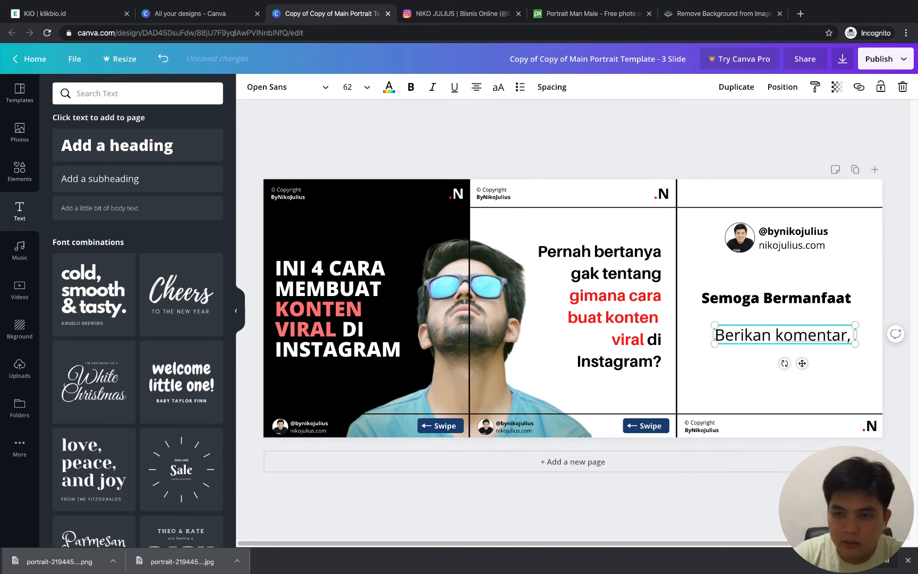
key(Return)
text(I)
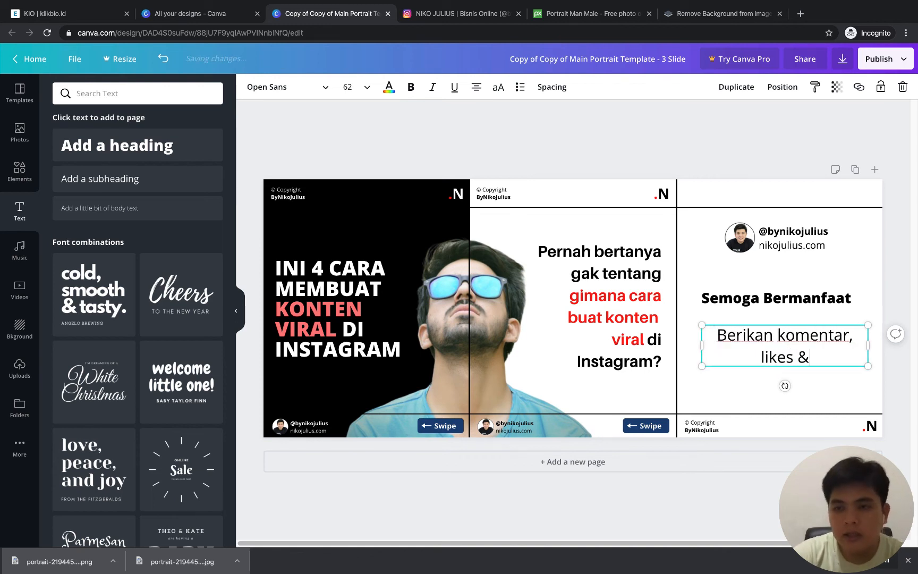
text(ikes & share)
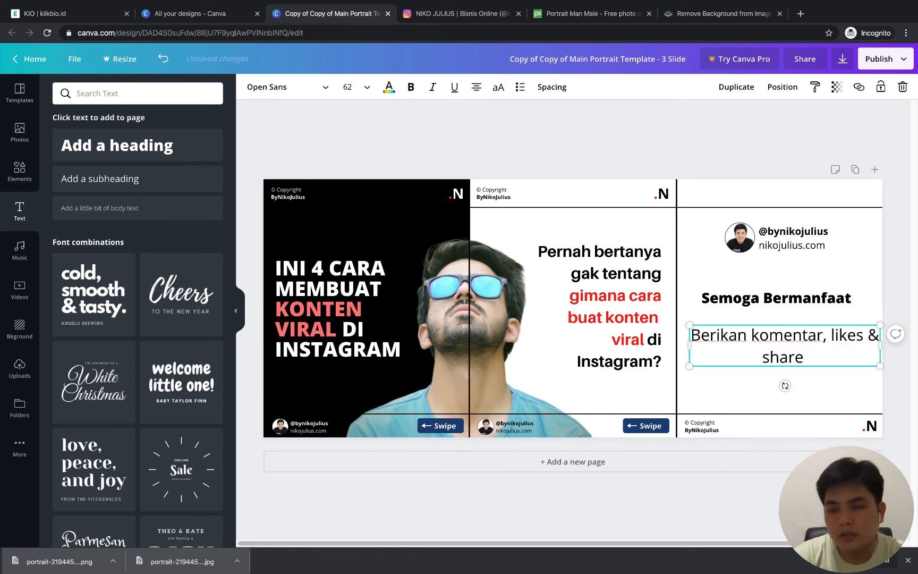
text( konten ini)
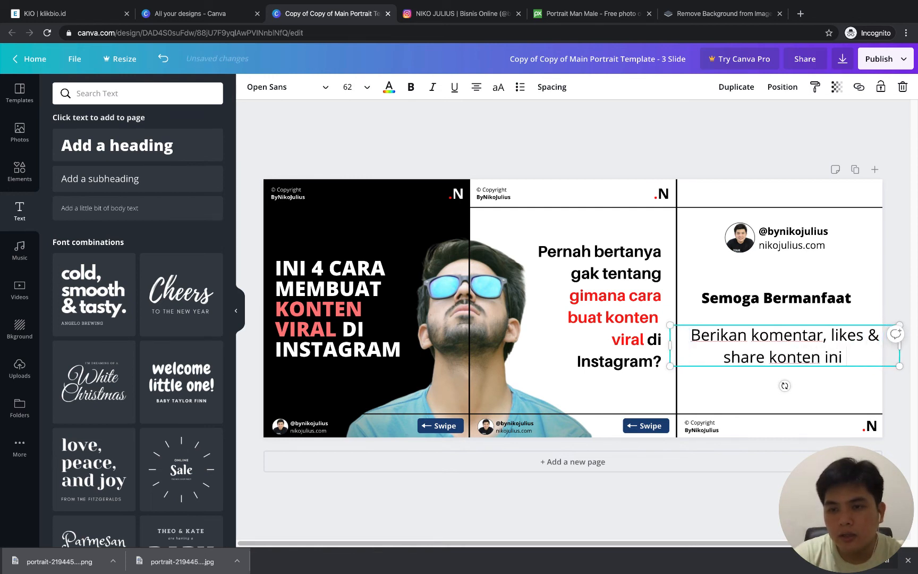
text( bila b)
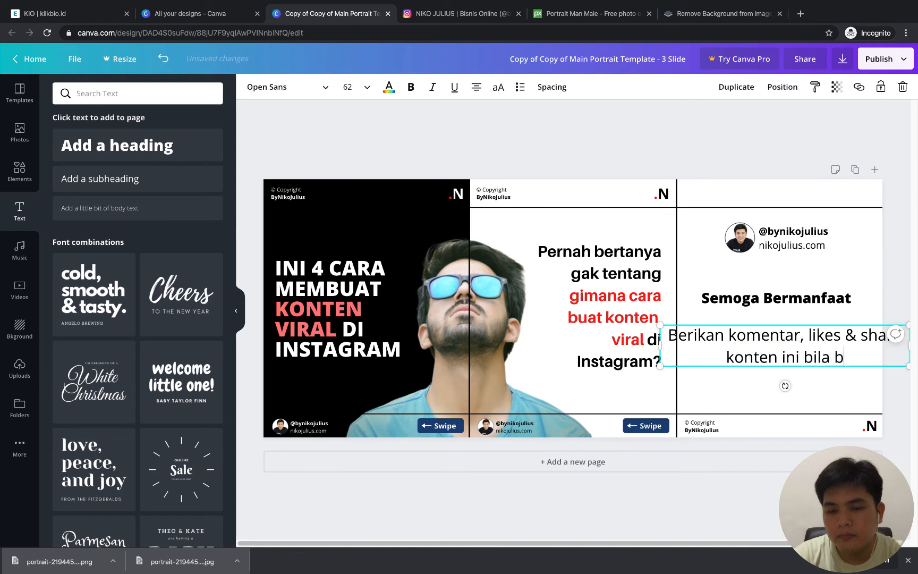
text(ermanfaat ya...)
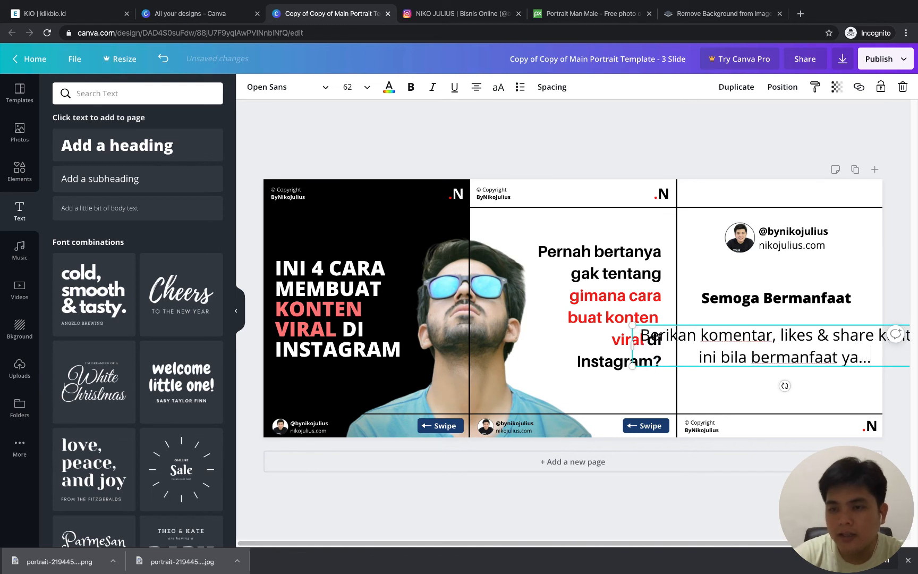
Try font size 42 on the subheading, and set it to 32
click(351, 87)
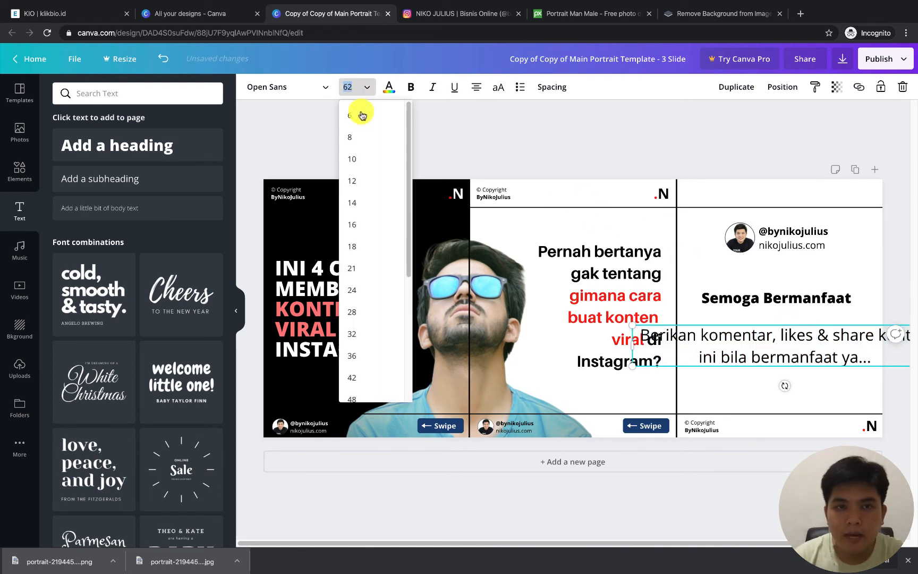
click(363, 375)
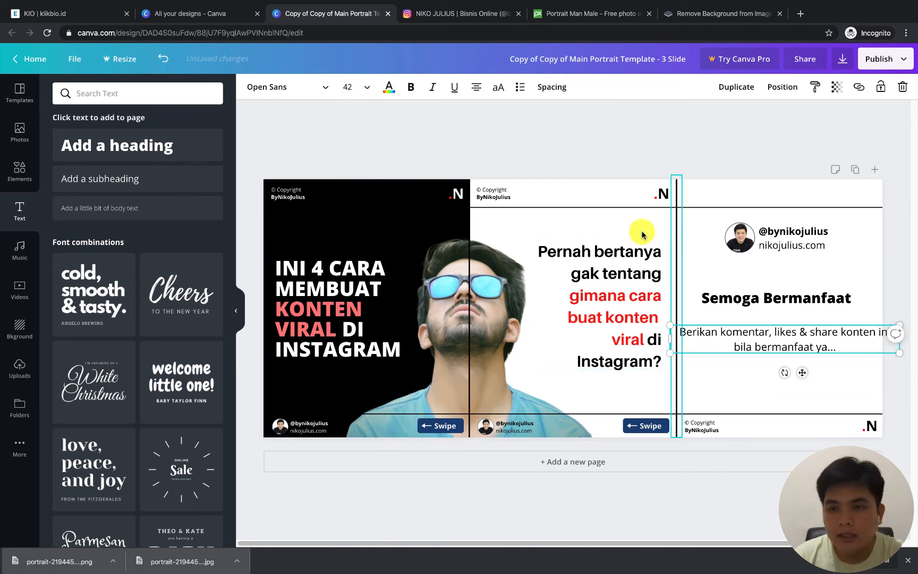
click(356, 88)
click(355, 208)
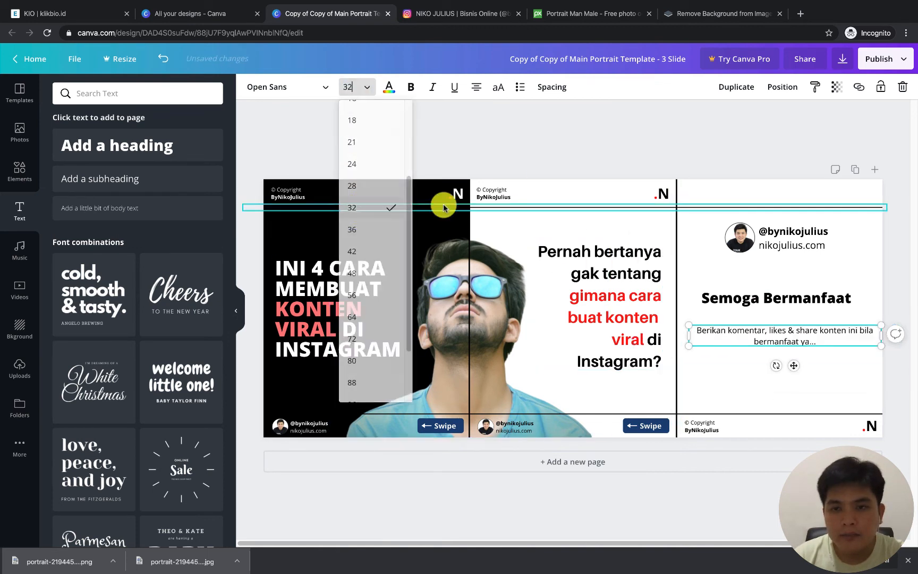
click(750, 132)
Narrow the subheading box so the first line ends at "share", and center it directly beneath "Semoga Bermanfaat"
click(866, 336)
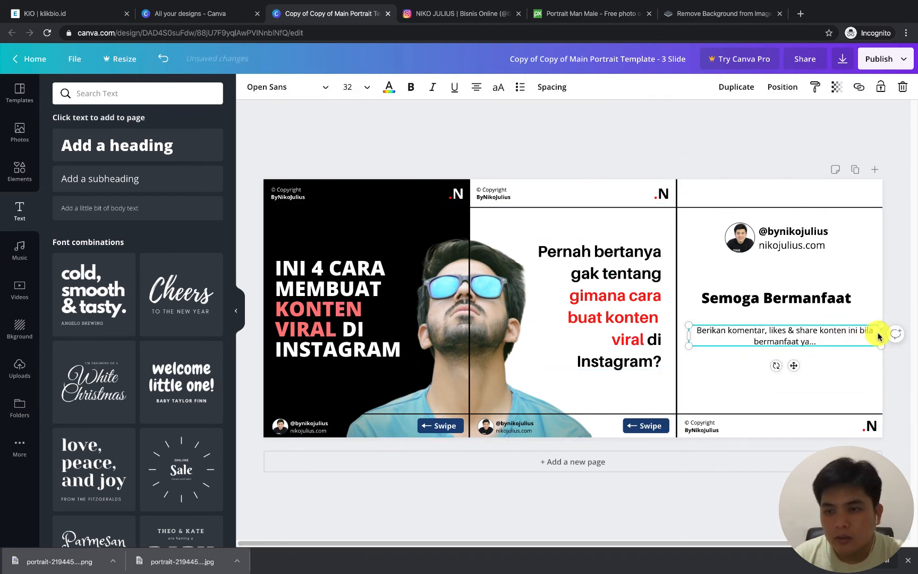
drag(877, 331, 810, 323)
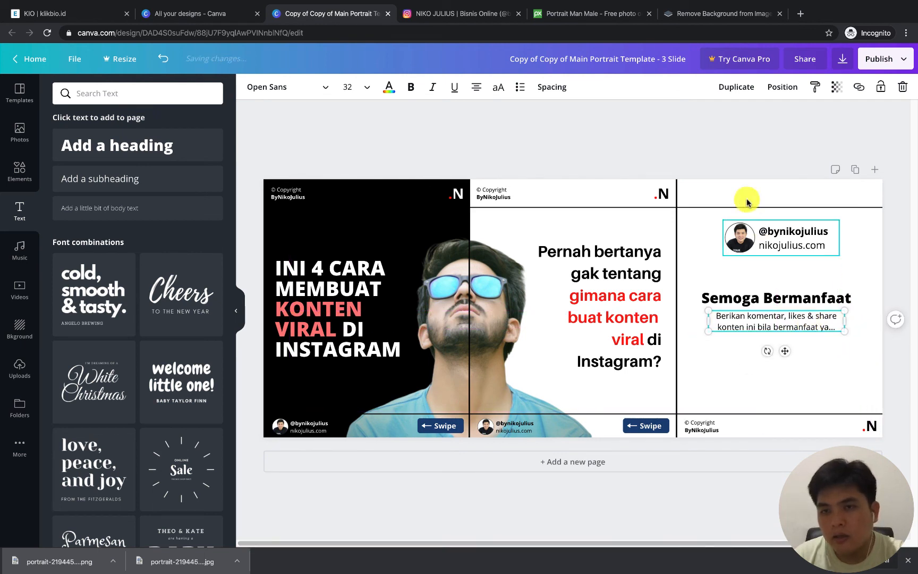
click(558, 157)
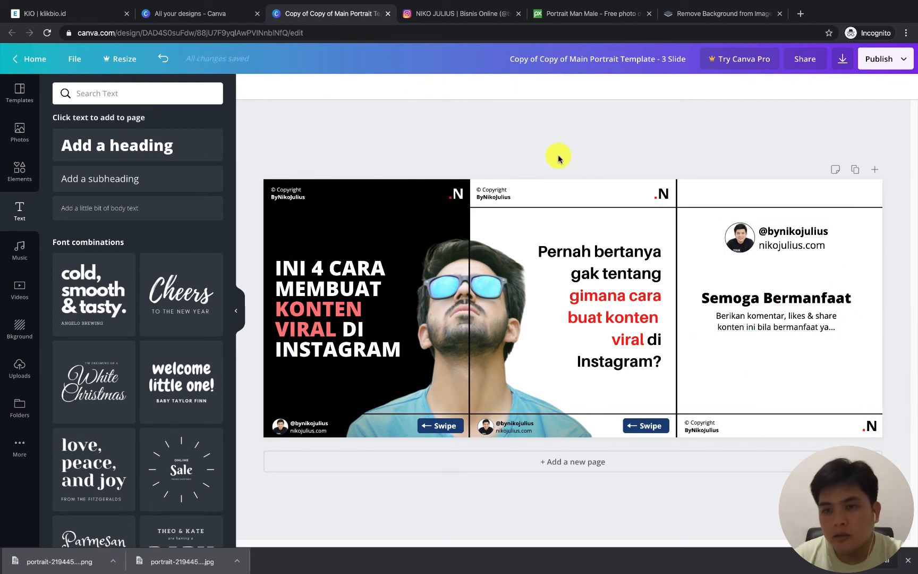
Move the "Semoga Bermanfaat" heading with its subheading slightly down on the third slide, and lower the profile block above them
click(237, 310)
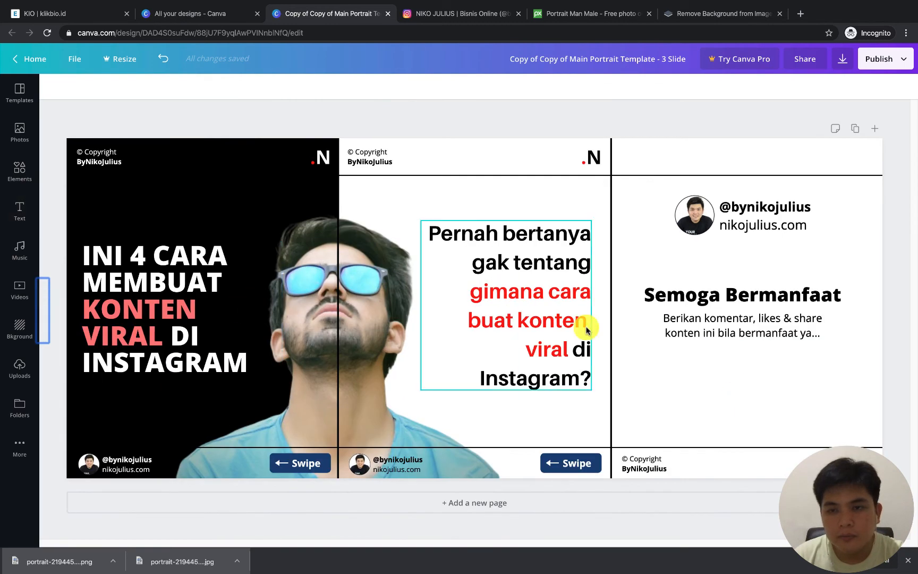
drag(765, 336, 764, 346)
drag(764, 296, 757, 332)
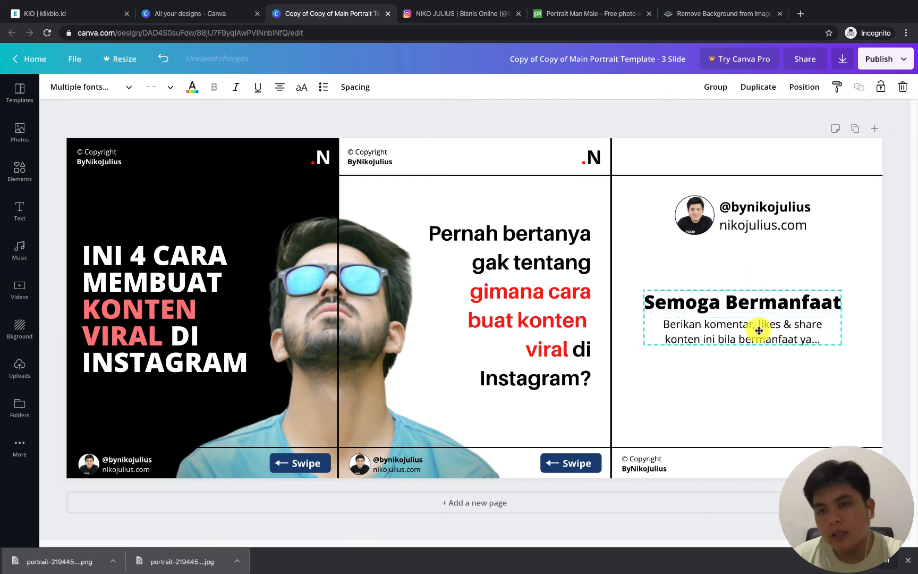
click(638, 116)
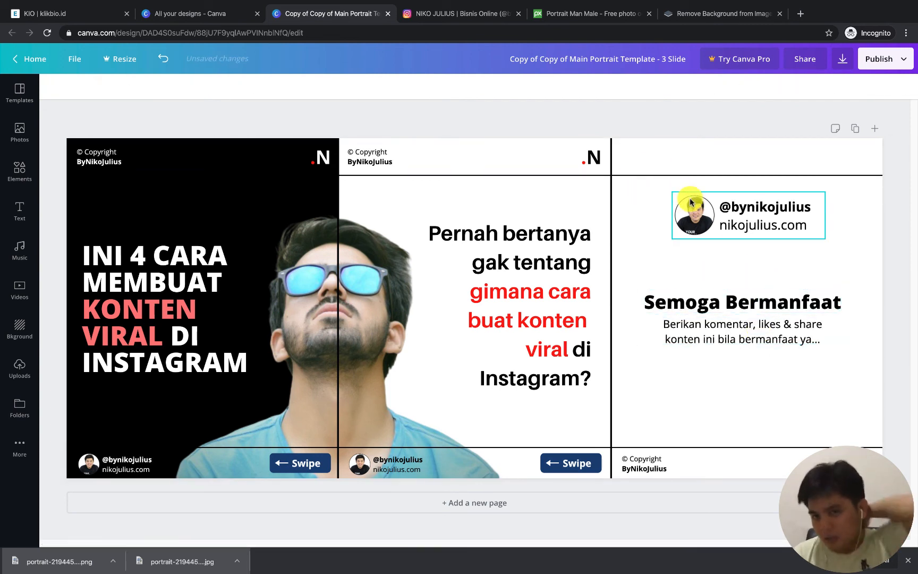
drag(694, 203, 694, 212)
click(640, 119)
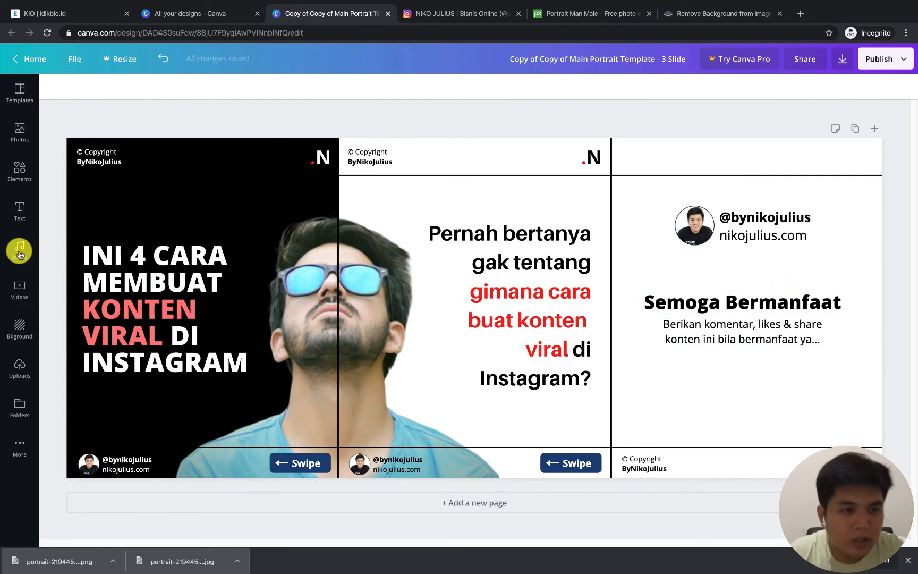
Search the elements for "arrow", try the first thin line arrow on the design, and delete it
click(20, 207)
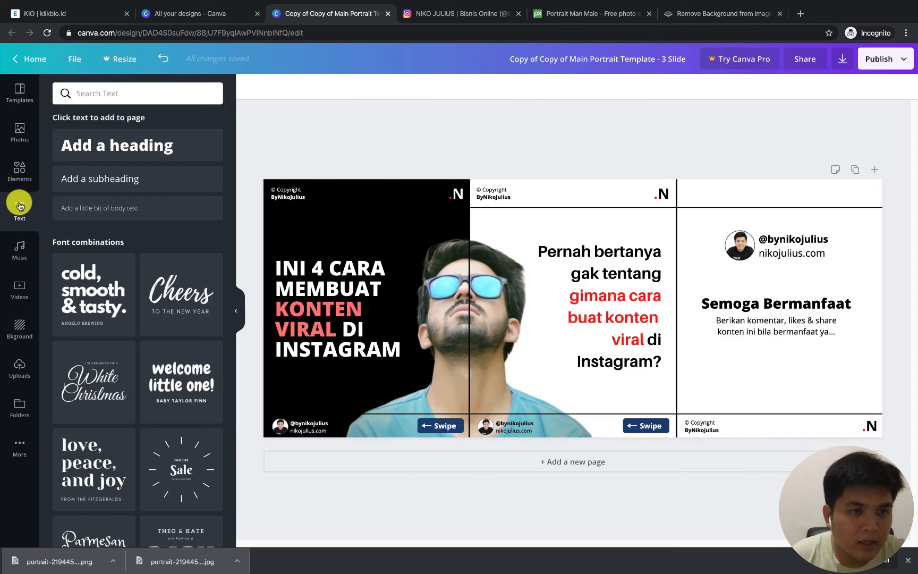
click(19, 175)
scroll(106, 298, down, 3)
scroll(90, 233, up, 3)
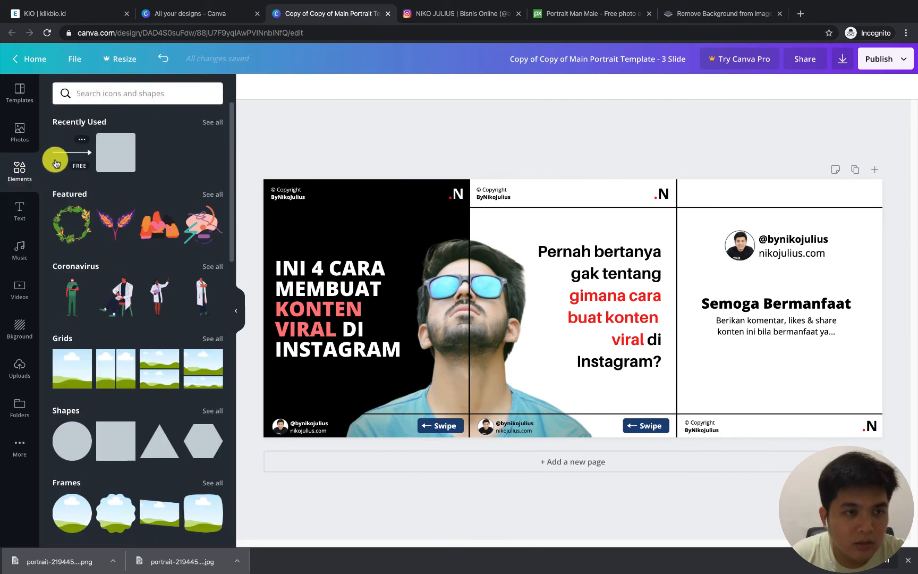
click(154, 95)
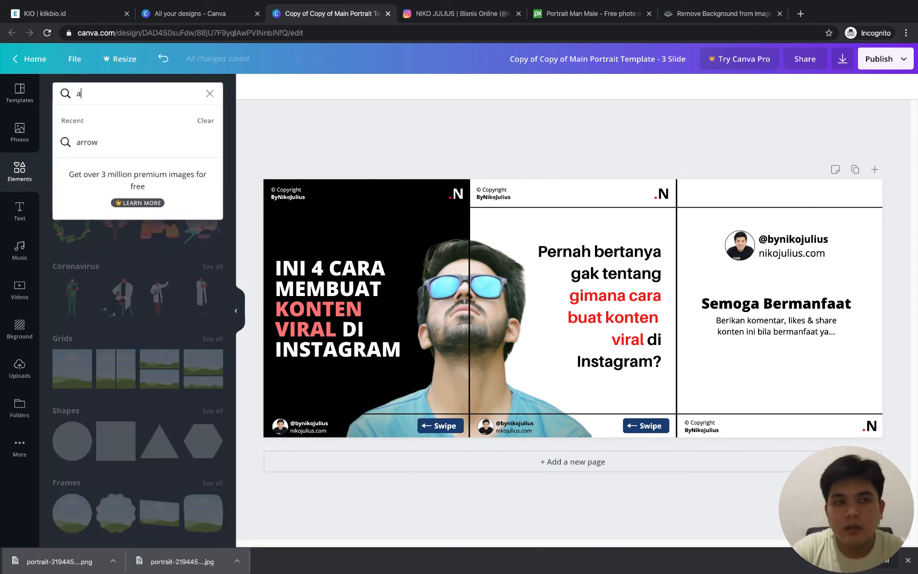
text(arrow)
key(Return)
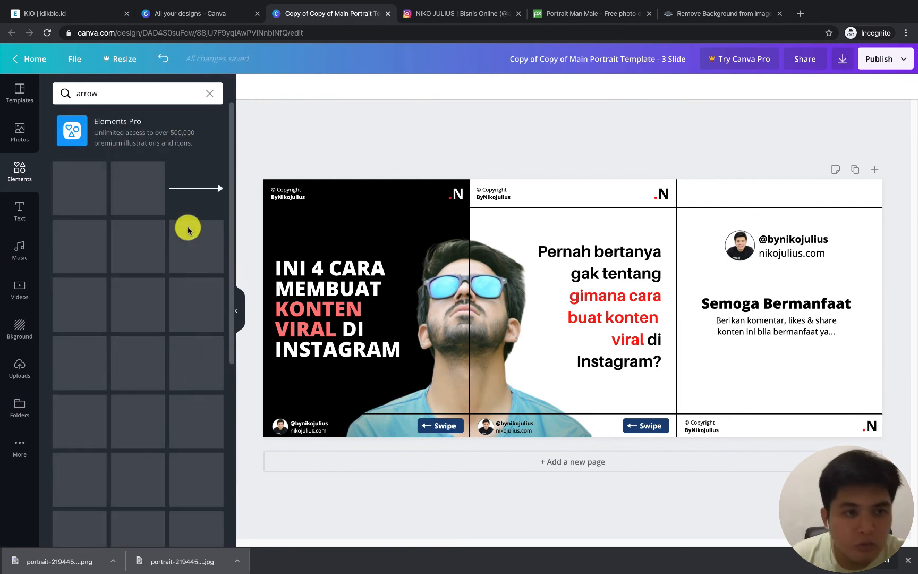
scroll(148, 327, down, 3)
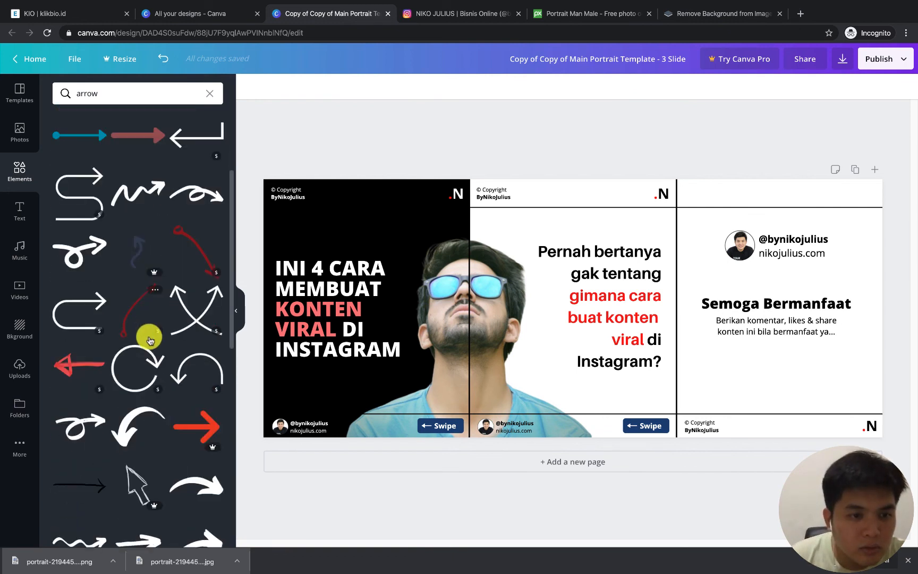
scroll(187, 366, up, 3)
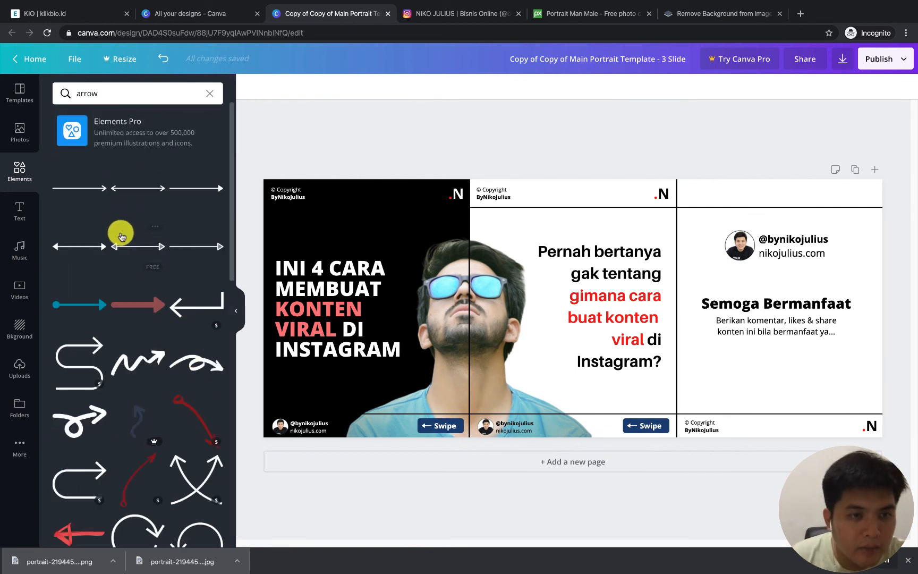
click(88, 189)
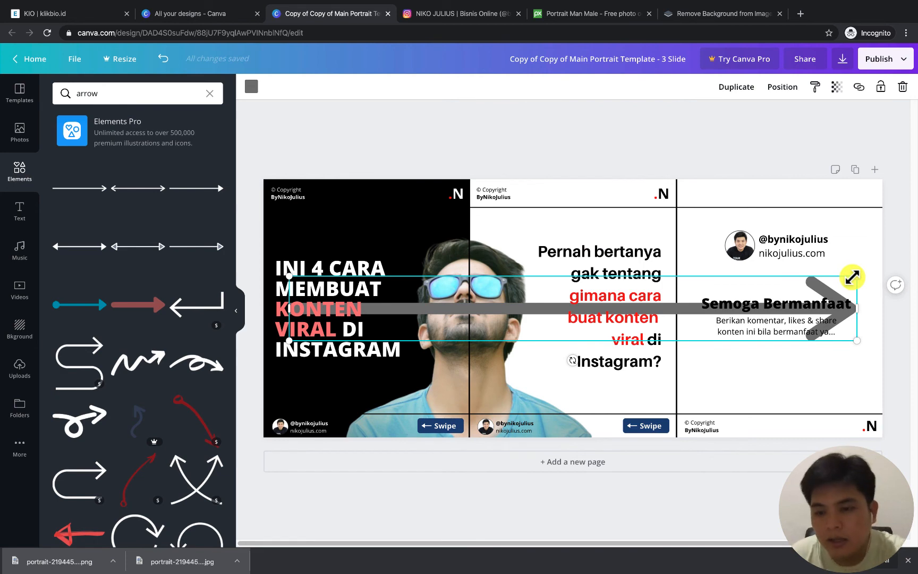
key(Delete)
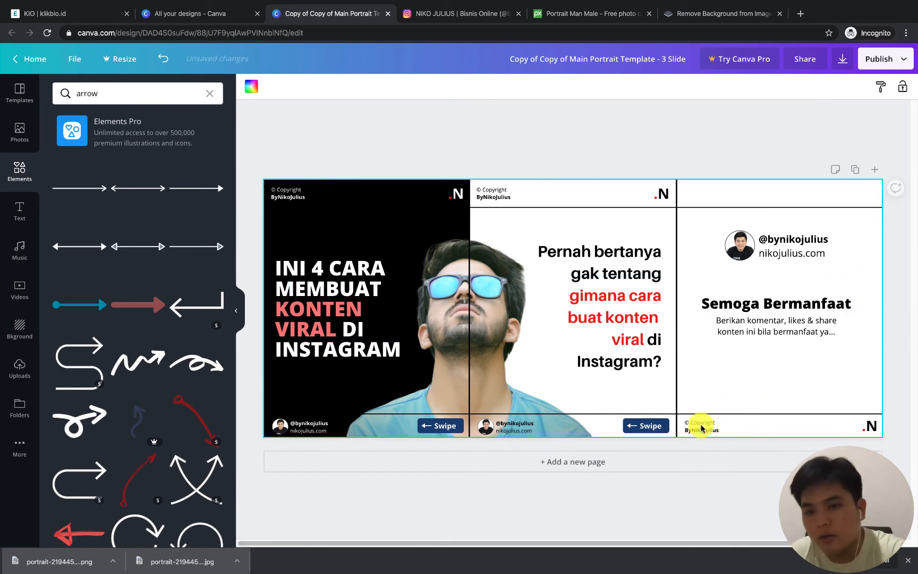
Bold the words "komentar", "likes" and "share" in the third slide's subheading
click(236, 310)
scroll(625, 310, up, 2)
click(706, 340)
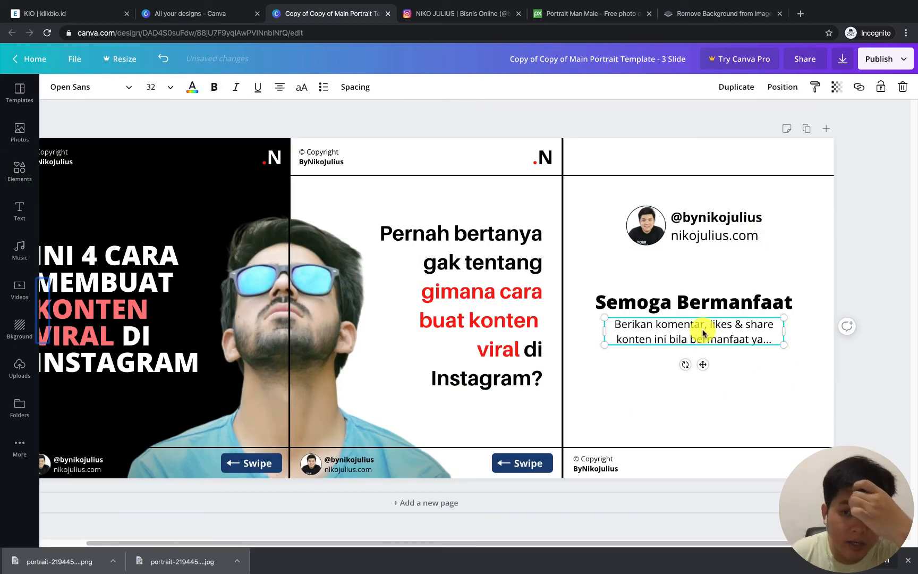
key(ctrl+b)
key(ctrl+b)
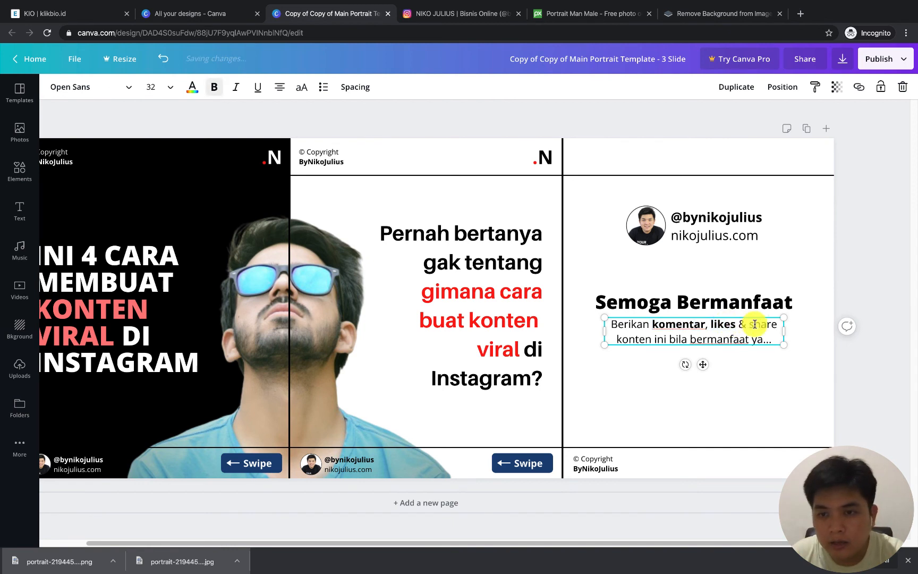
key(ctrl+b)
click(754, 378)
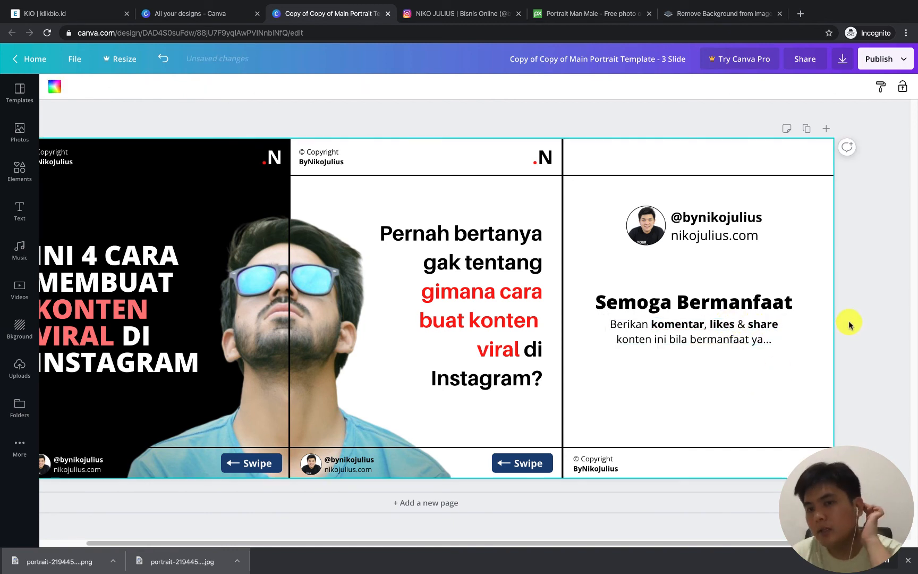
click(849, 324)
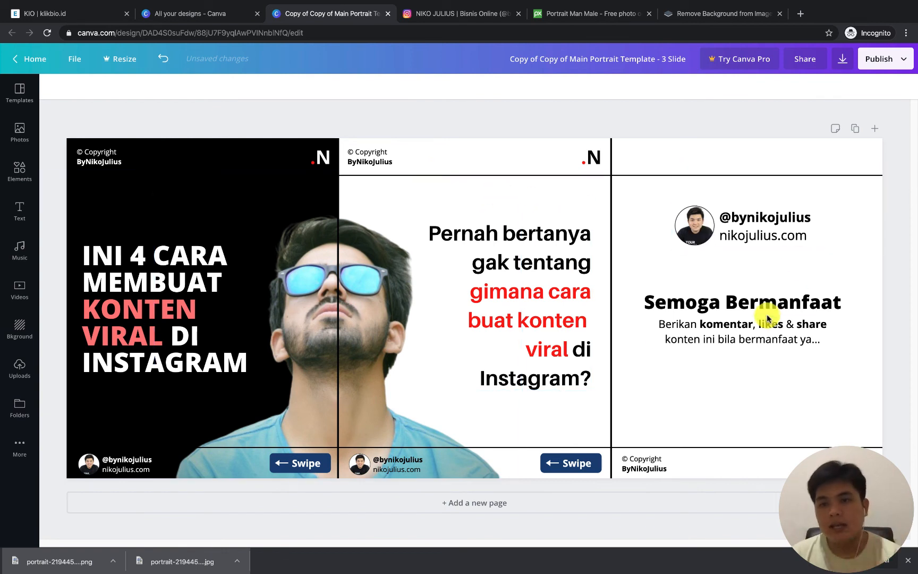
Shift the heading and subheading pair a little further down on the third slide, and bring the profile block closer to them
drag(746, 272, 757, 338)
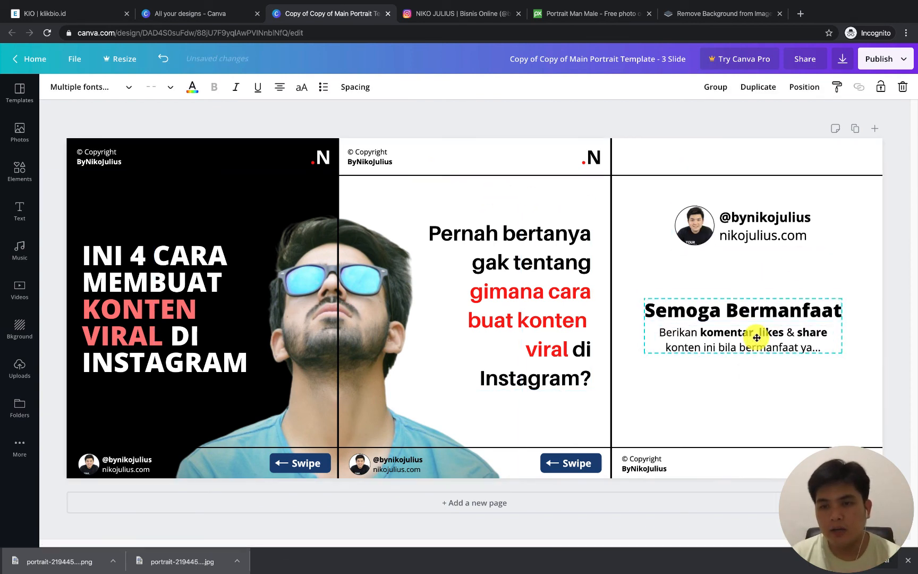
drag(752, 219, 751, 235)
click(744, 199)
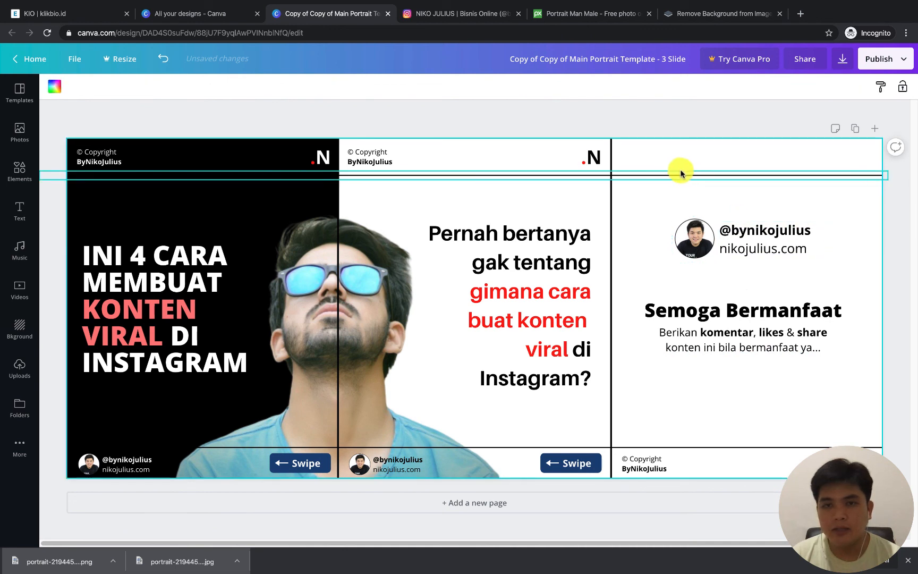
Try deleting the upper horizontal line and both vertical divider lines, and undo the deletions
click(679, 174)
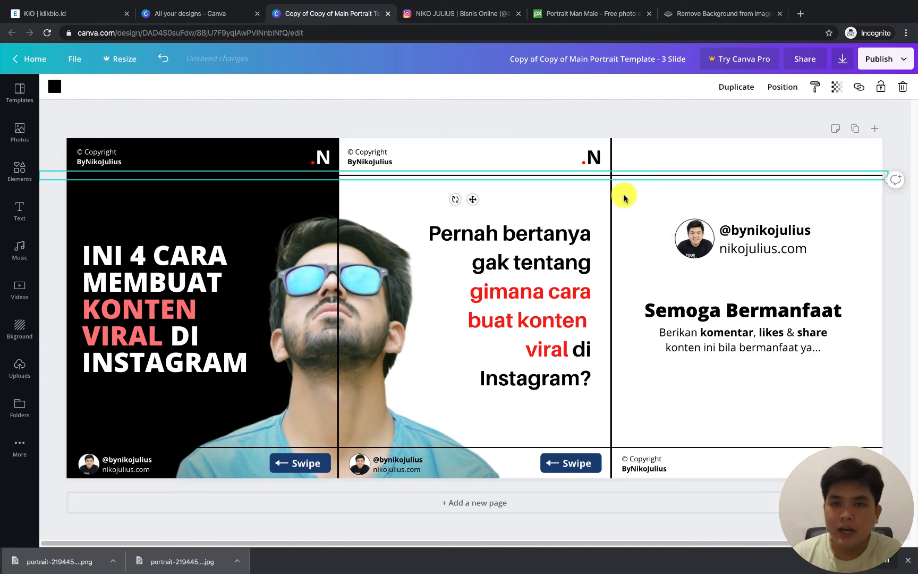
key(Delete)
click(610, 194)
key(Delete)
click(334, 195)
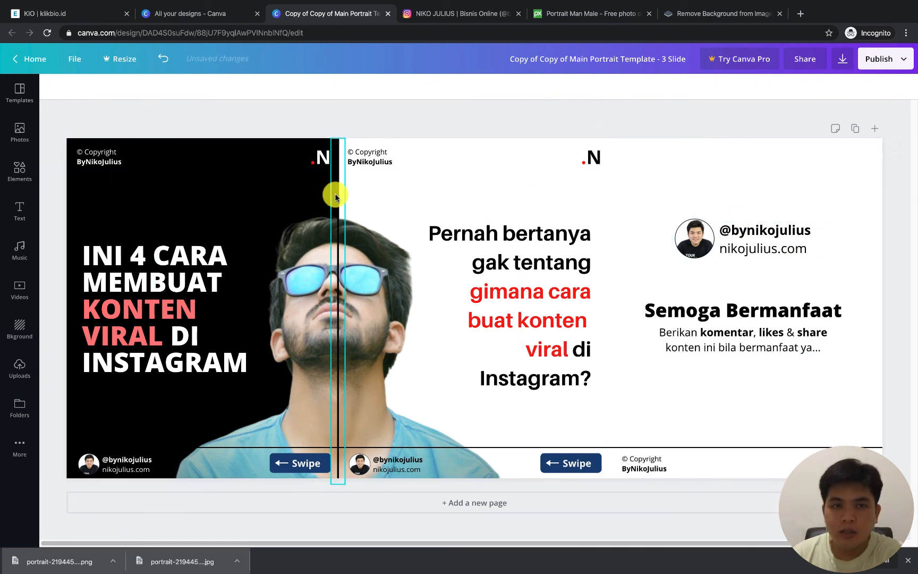
key(Delete)
click(675, 445)
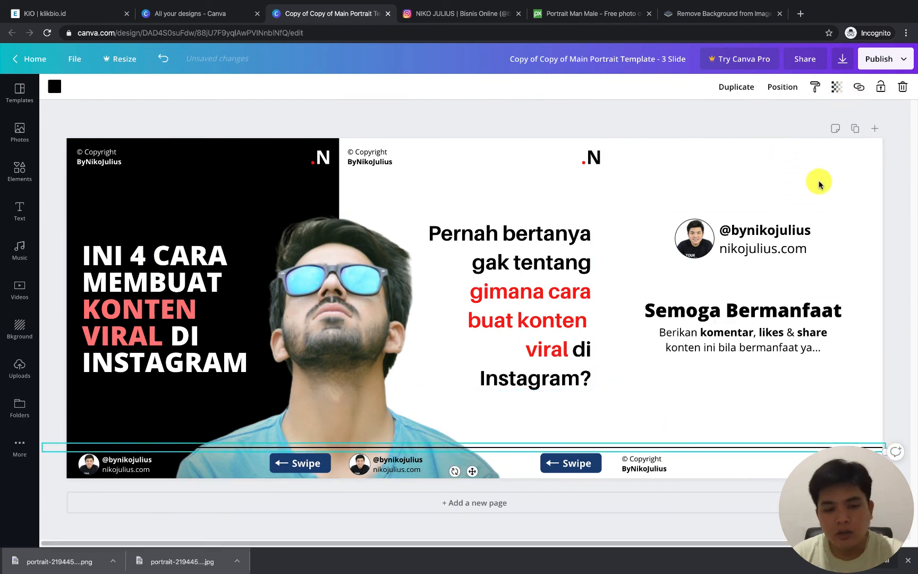
key(ctrl+z)
key(ctrl+z)
key(ctrl+z)
key(ctrl+z)
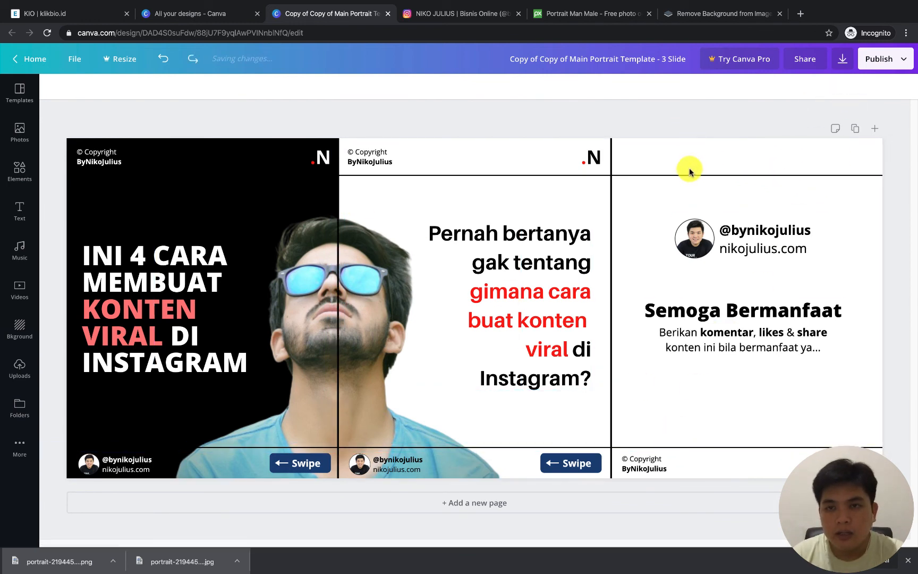
Delete the upper and lower horizontal guide lines and both vertical divider lines between the slides
click(744, 175)
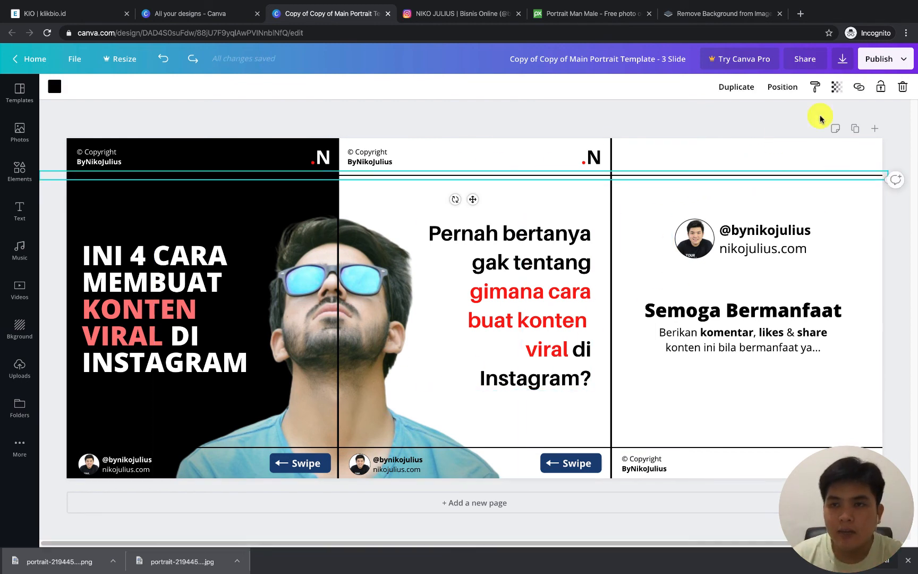
click(901, 89)
click(338, 205)
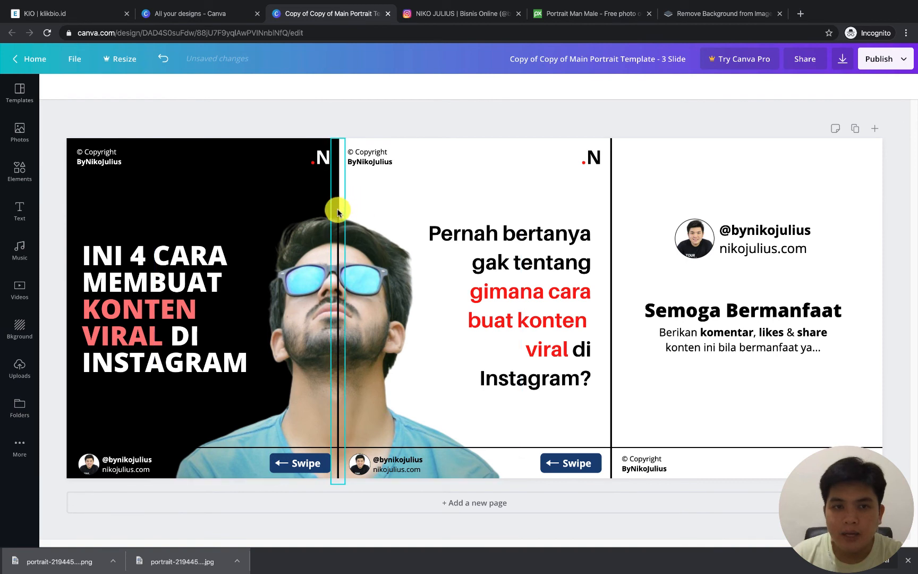
click(905, 90)
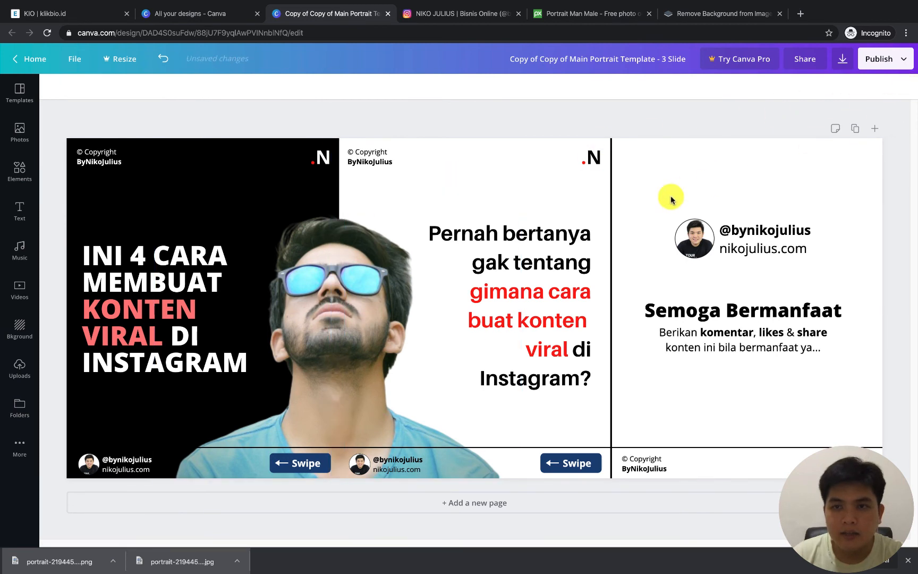
click(612, 208)
click(905, 89)
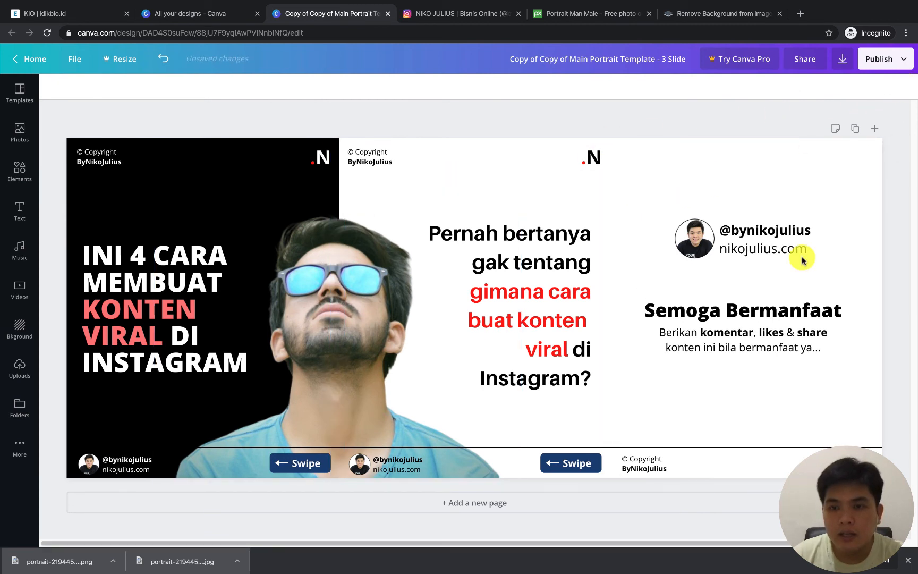
click(734, 446)
click(904, 94)
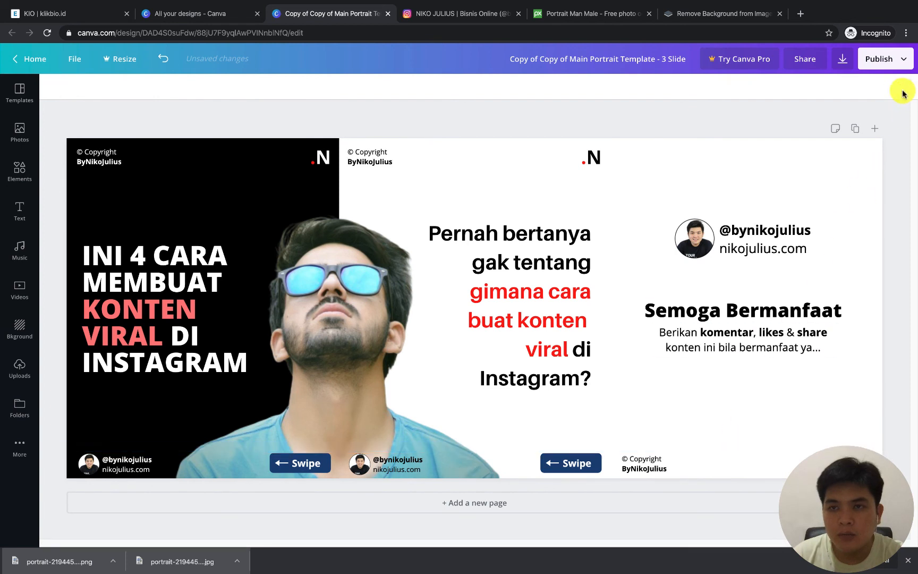
Rename the design as "Ini 4 Cara buat Konten Viral"
click(597, 62)
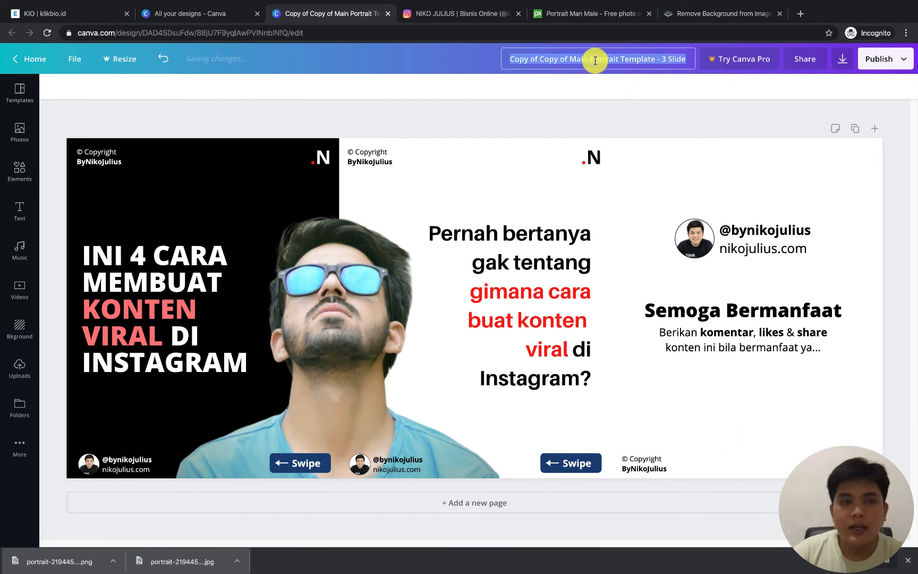
text(Ini 4 Cara buat Konten Viral)
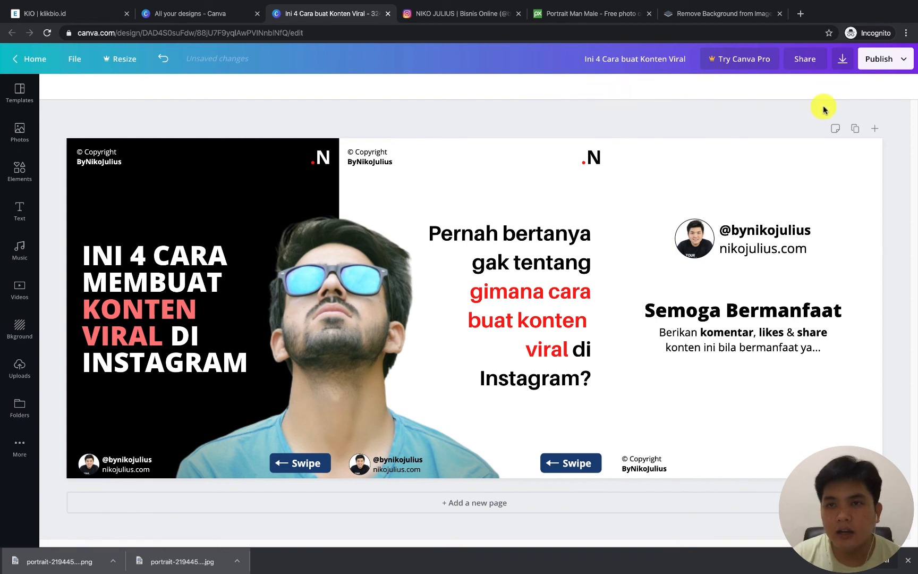
Download the design as a PNG and show the downloaded file in Finder
click(905, 60)
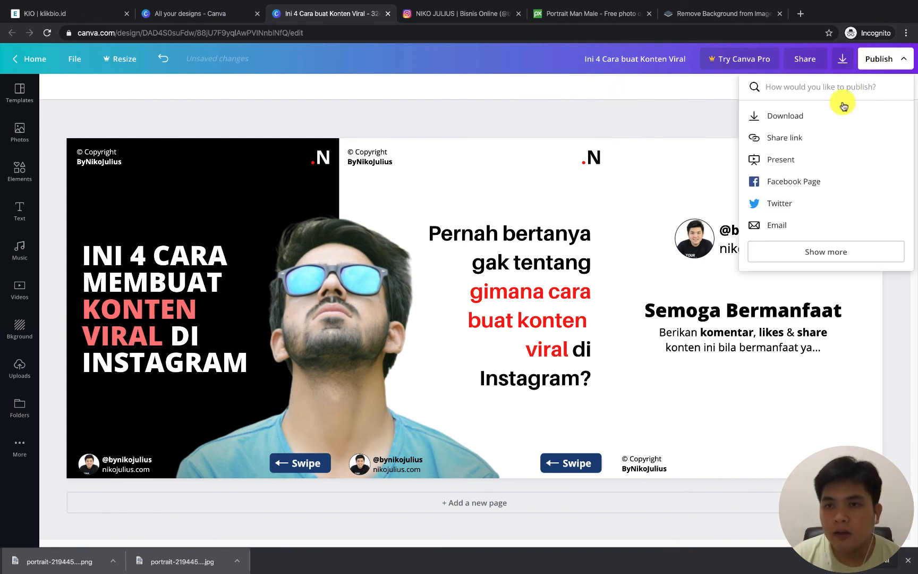
click(786, 116)
click(787, 131)
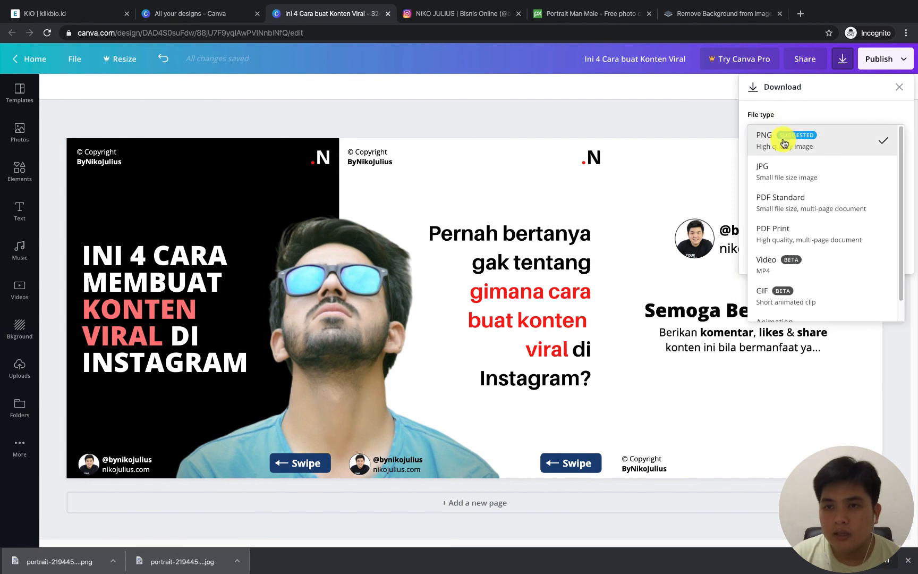
click(781, 143)
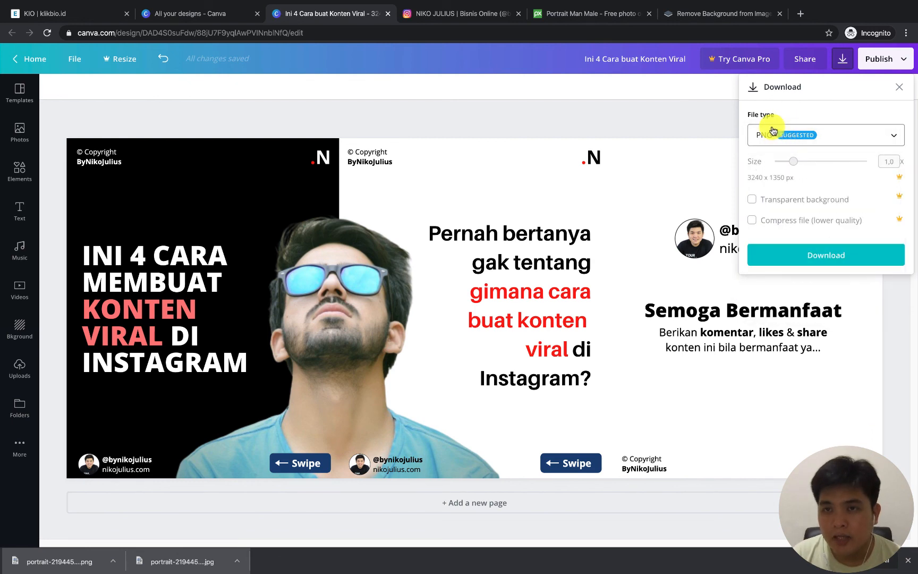
click(792, 254)
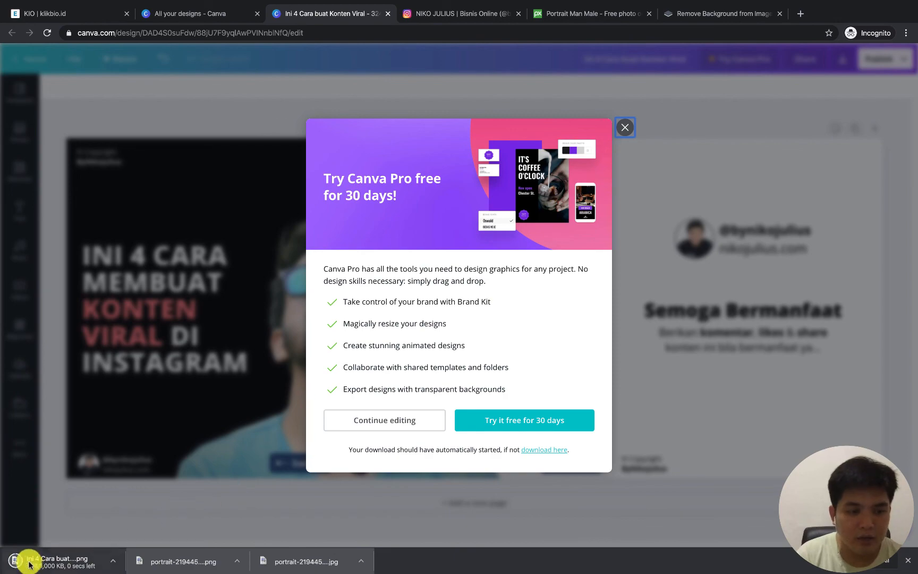
click(112, 560)
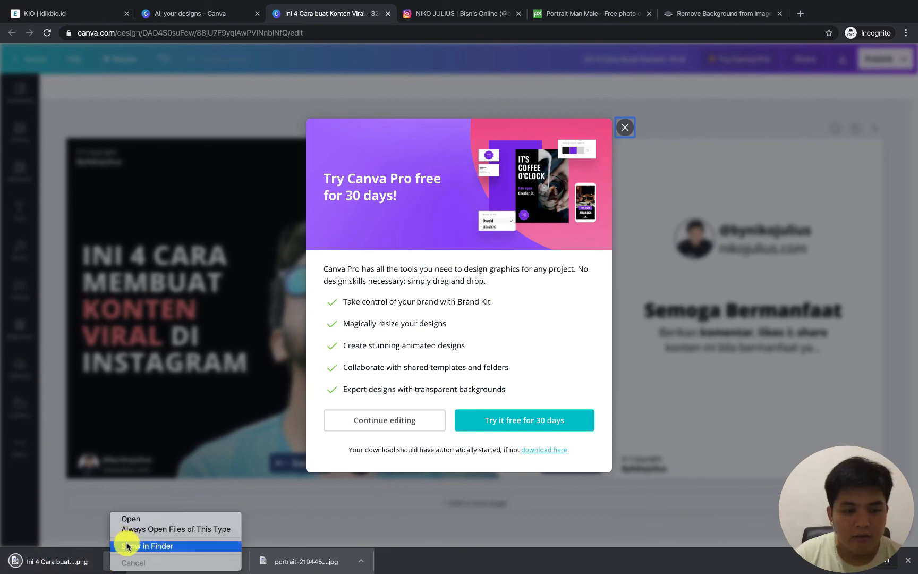
click(127, 546)
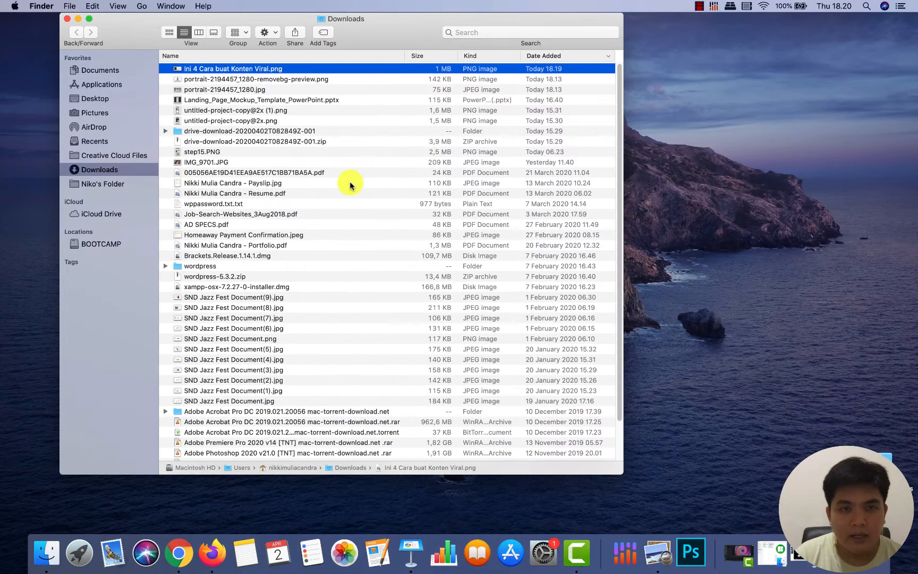
Check the exported carousel PNG in Preview, close it, and dismiss the Canva Pro trial offer back in Canva
double_click(293, 68)
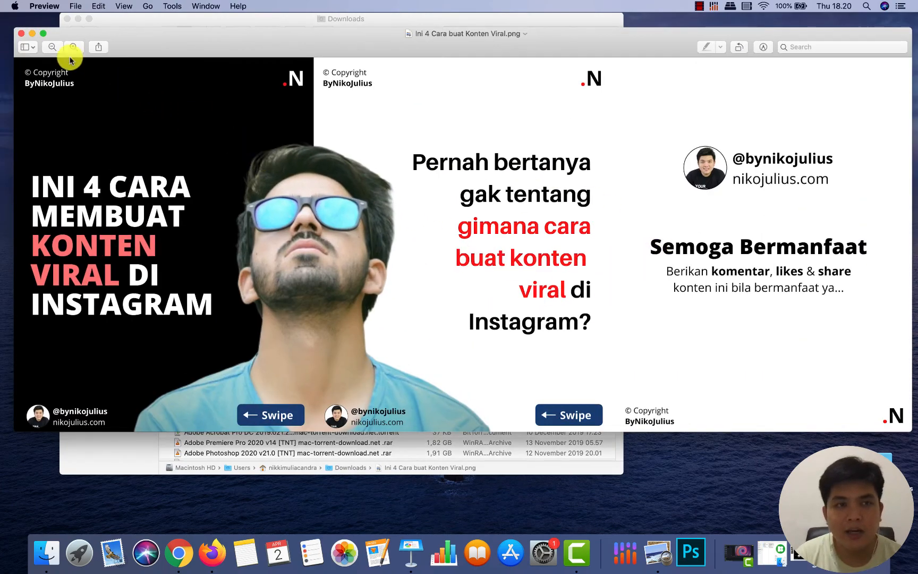
click(22, 33)
key(super+Tab)
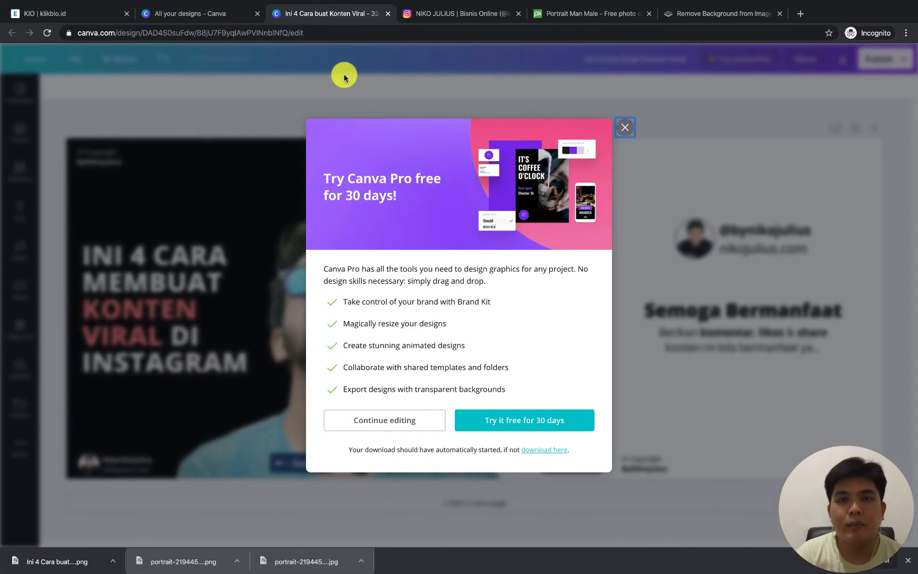
click(627, 126)
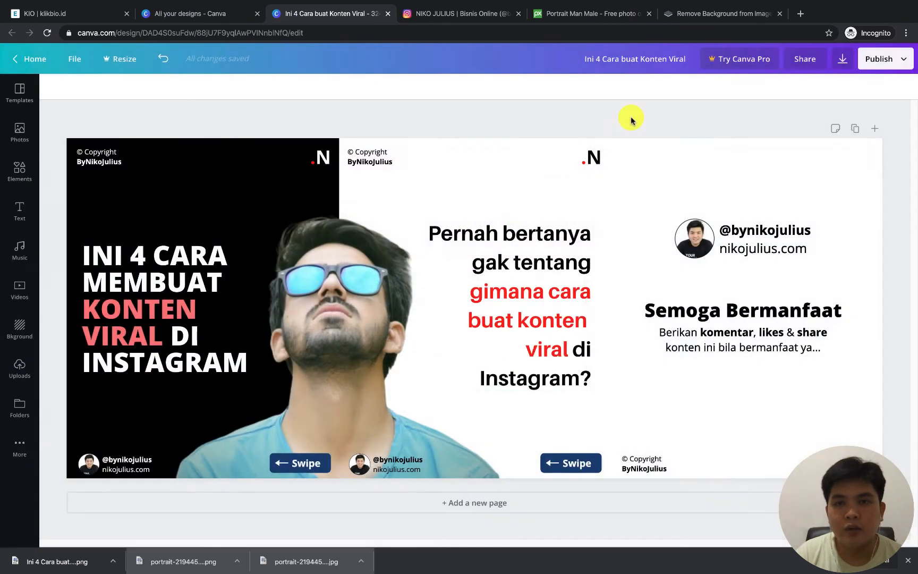
Open the PineTools Split Image tool in a new browser tab and load "Ini 4 Cara buat Konten Viral.png" as the input image
click(800, 13)
text(pinetools)
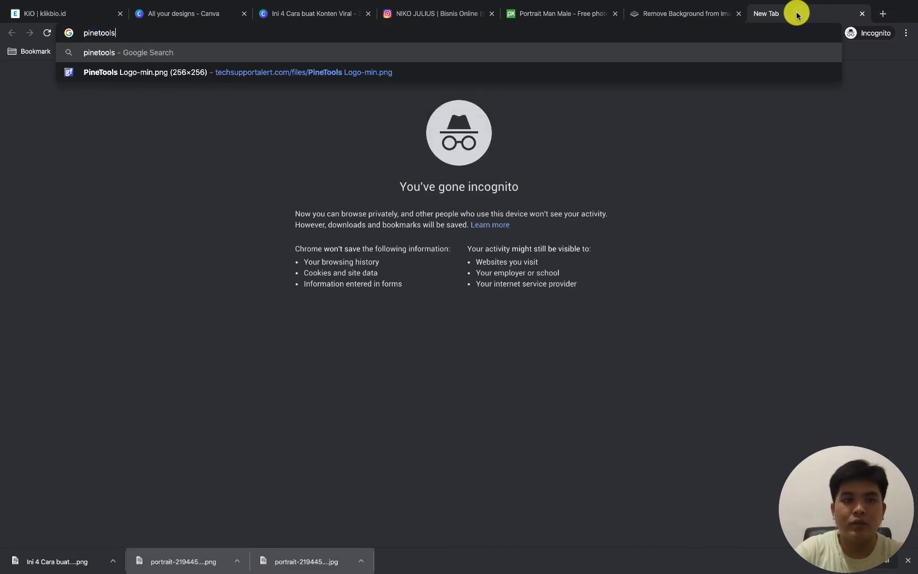
key(Return)
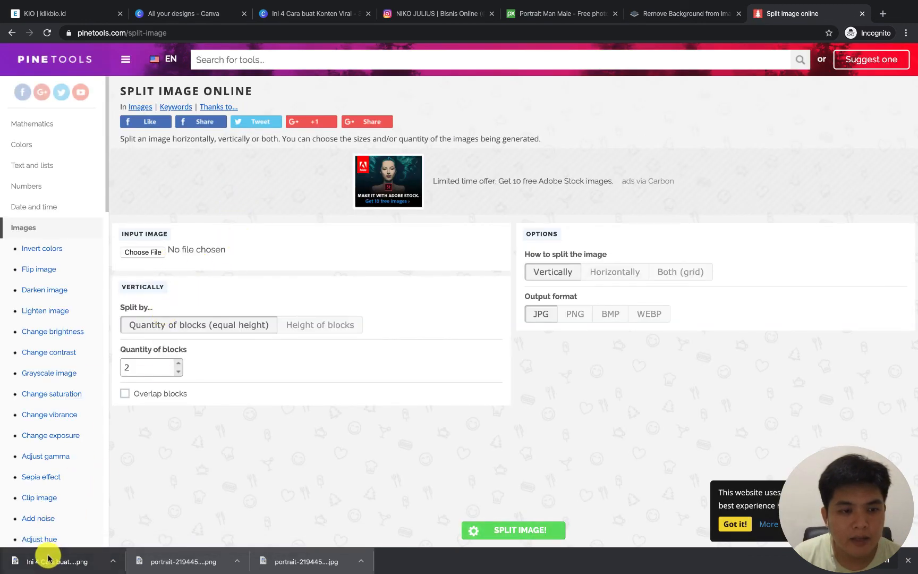
drag(40, 561, 155, 252)
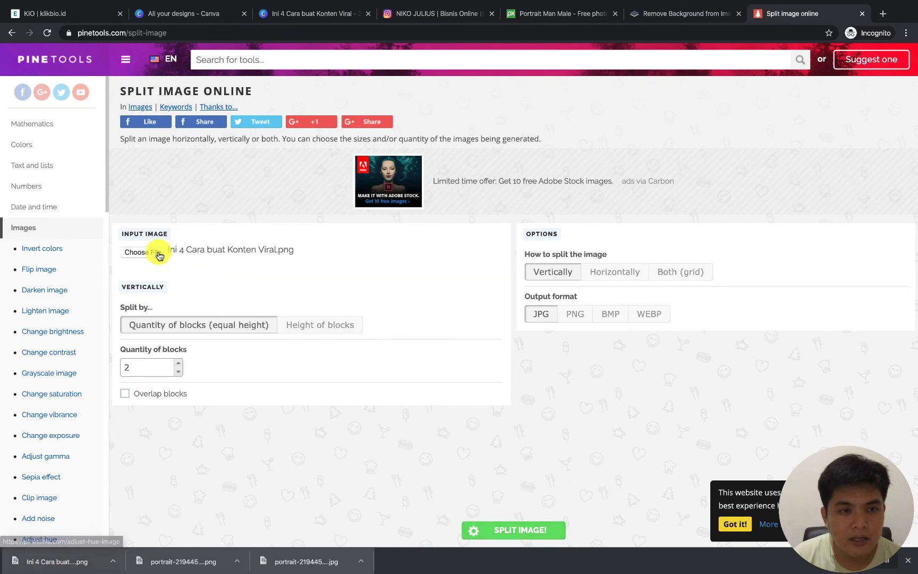
scroll(287, 290, down, 1)
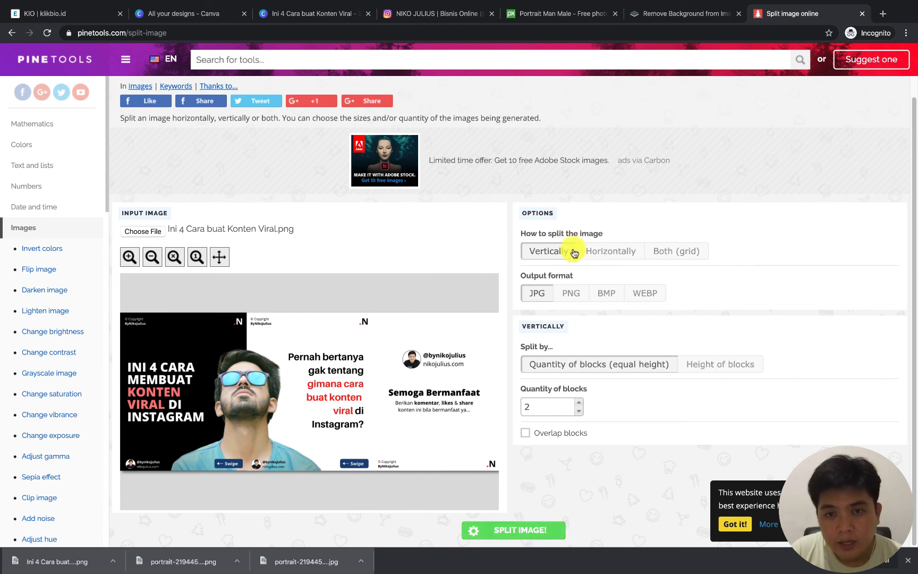
Split the carousel image horizontally into 3 blocks of equal width with JPG output, accepting the cookie notice
click(608, 252)
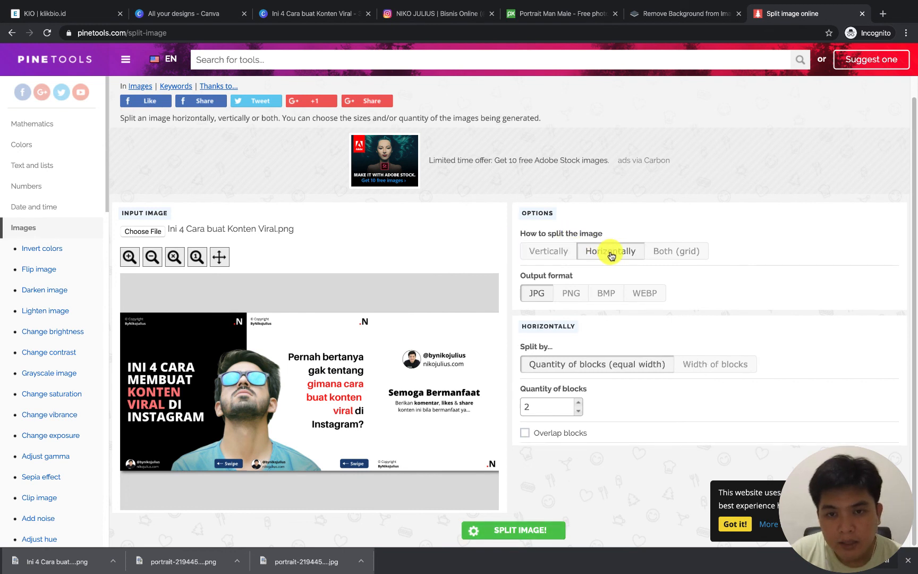
click(561, 254)
click(611, 251)
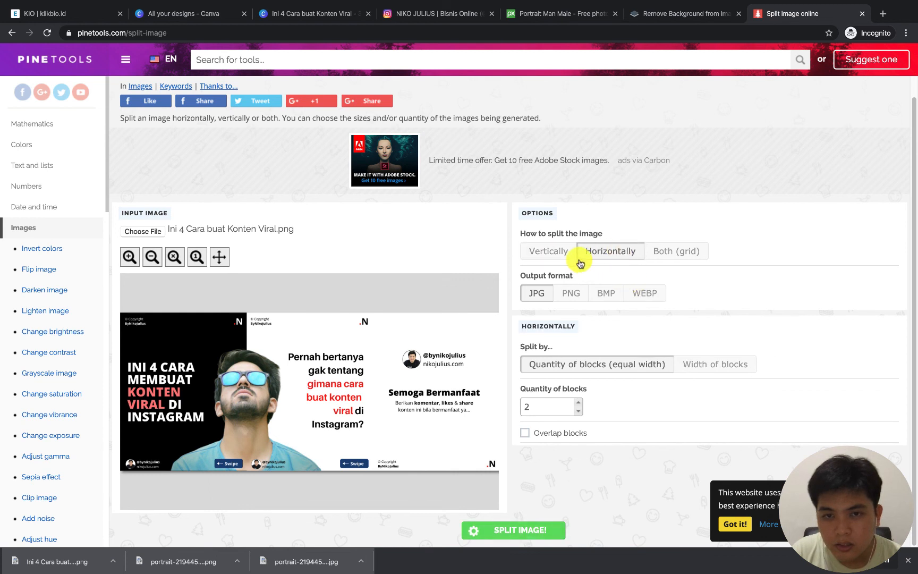
click(735, 523)
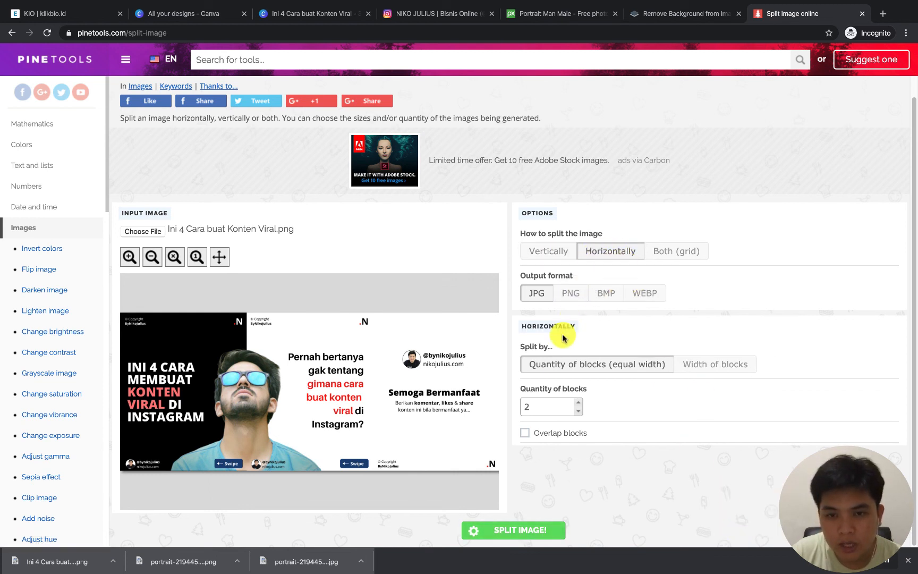
click(577, 402)
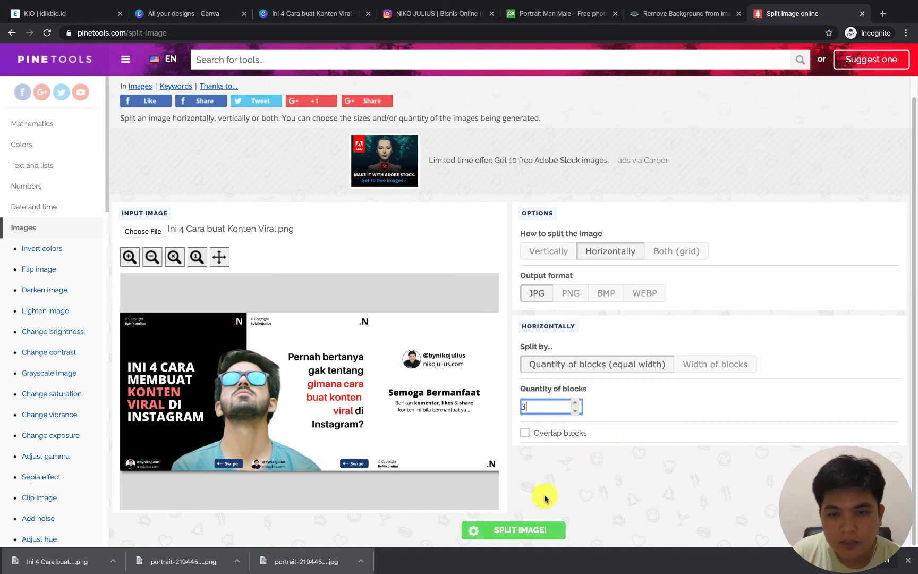
click(518, 530)
Download the piece for row 1, column 1, and check it in Preview from the Downloads folder
click(601, 448)
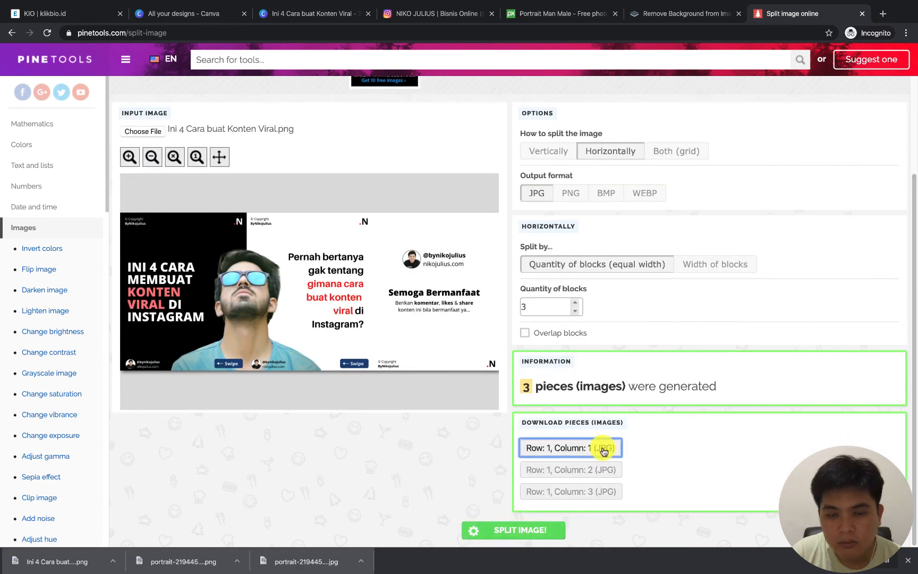
click(113, 560)
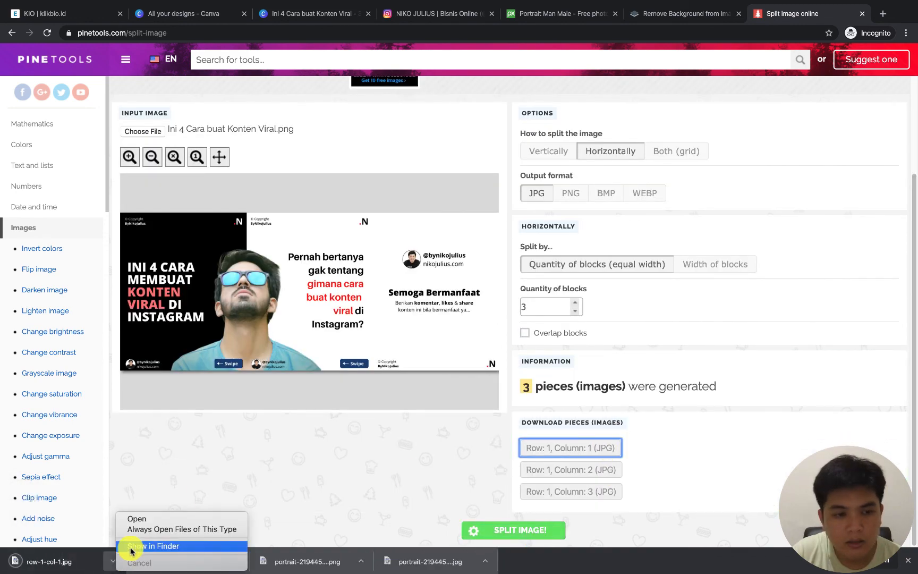
click(127, 545)
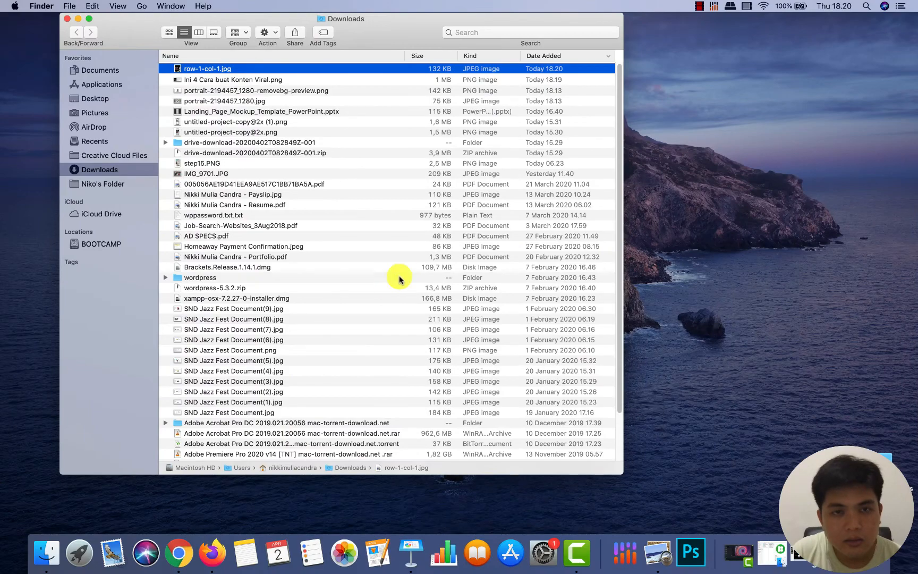
double_click(307, 69)
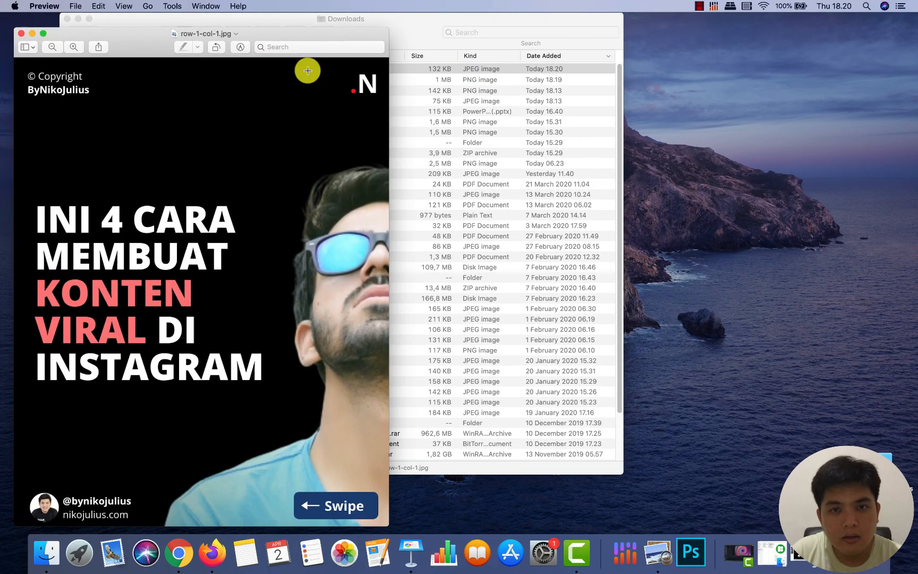
click(21, 33)
Return to the split image page and download the pieces for columns 2 and 3
key(super+Tab)
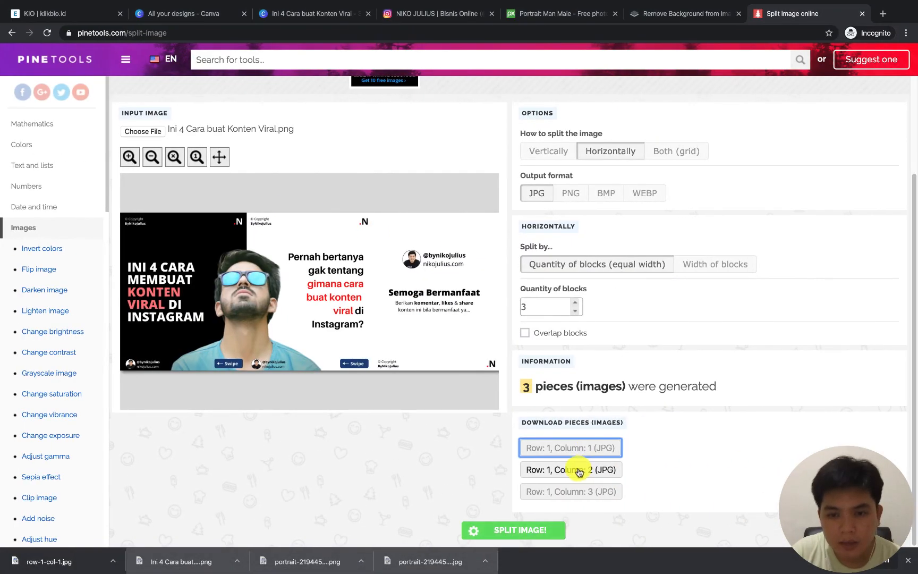
click(572, 470)
click(572, 490)
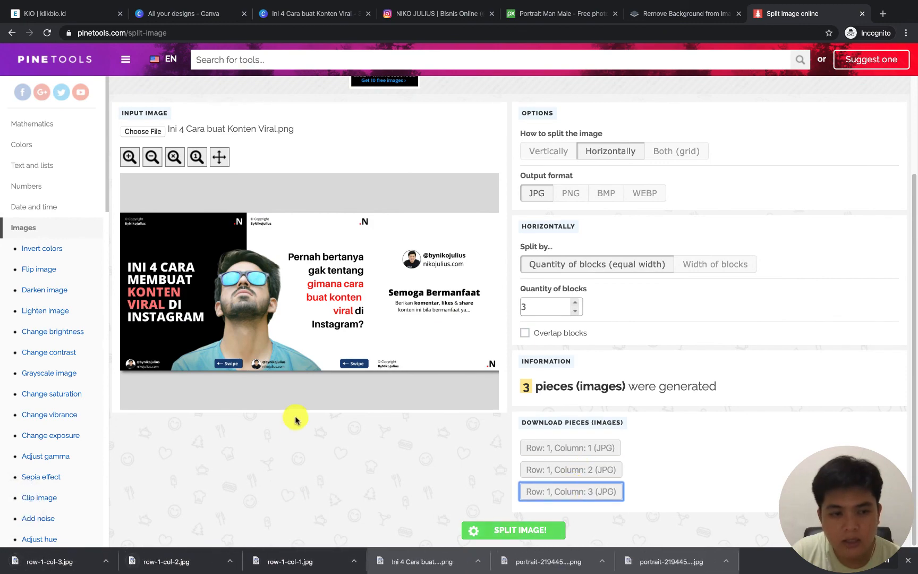
Switch to Finder and open row-1-col-1.jpg, row-1-col-2.jpg and row-1-col-3.jpg in Preview
key(super+Tab)
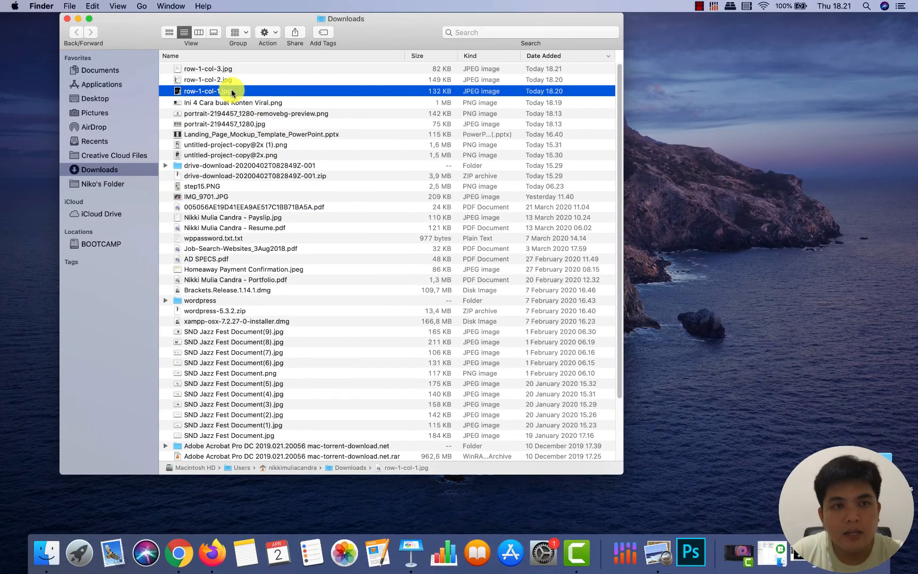
double_click(231, 92)
double_click(443, 83)
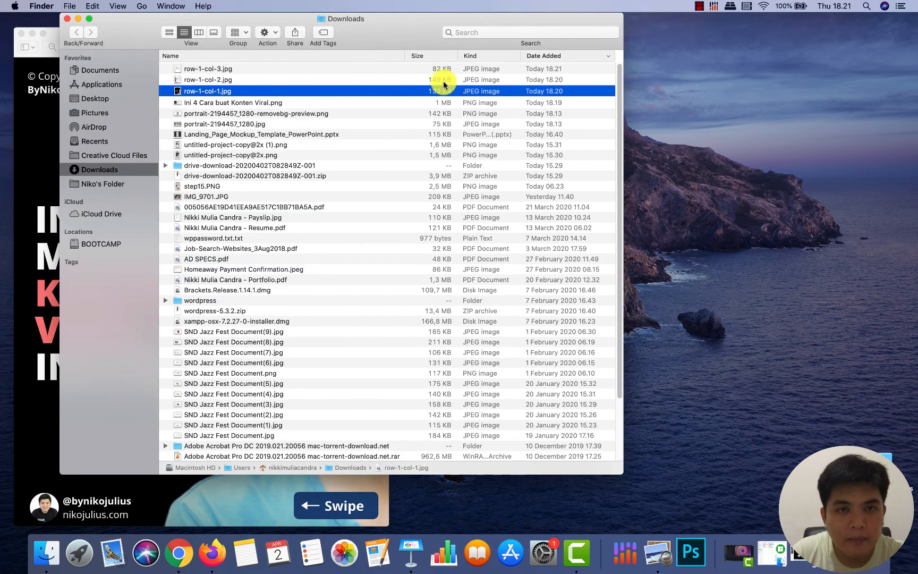
click(446, 77)
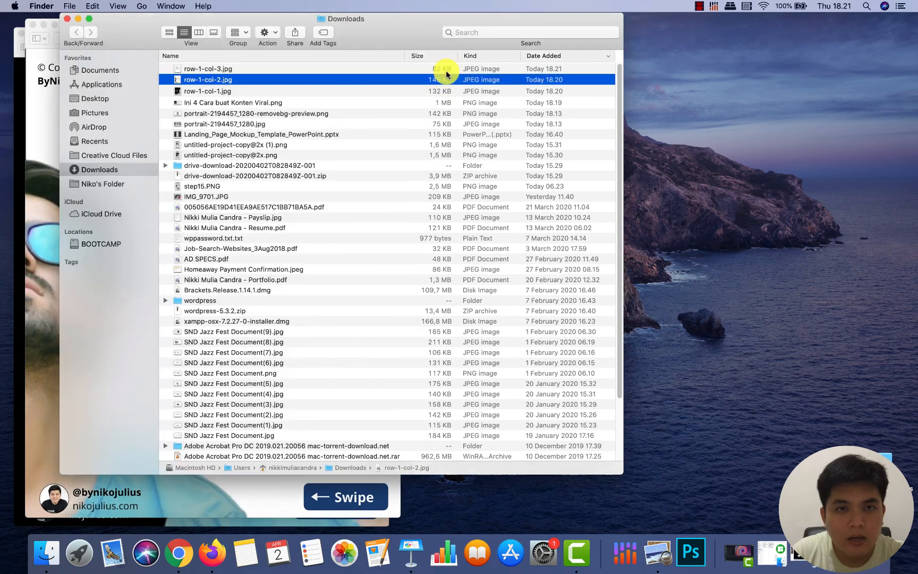
click(446, 69)
double_click(445, 69)
Arrange the Preview windows of the slide pieces side by side in carousel order to check that the cut photo lines up
drag(266, 35, 749, 37)
drag(366, 24, 704, 25)
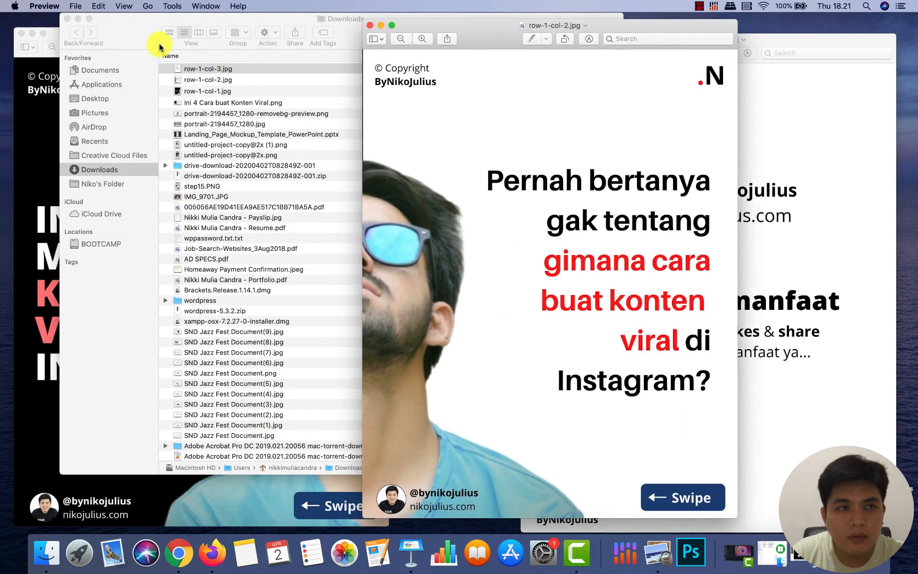
click(54, 36)
drag(130, 37, 123, 32)
drag(474, 30, 493, 33)
drag(786, 35, 915, 27)
drag(779, 53, 421, 76)
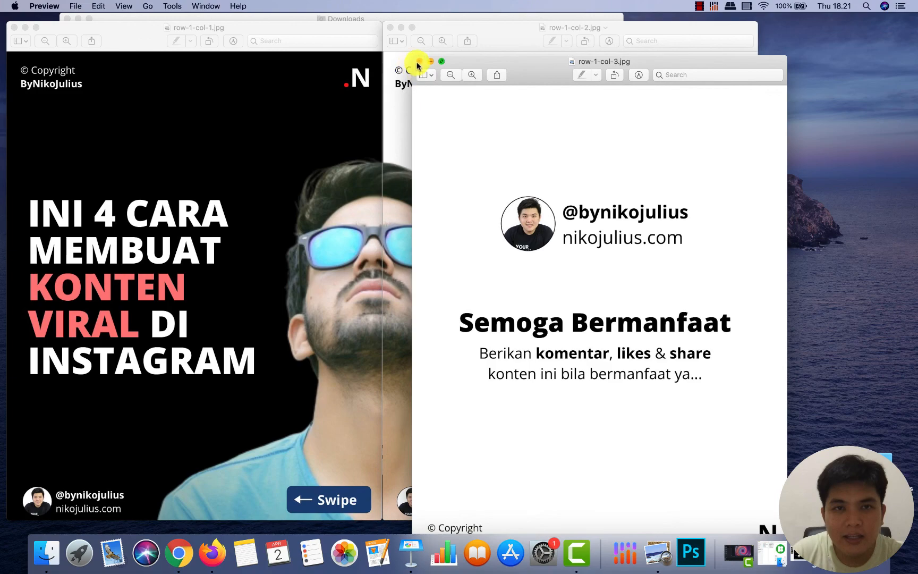
Close the three slide previews and go back to the split image page in the browser
click(419, 62)
click(390, 28)
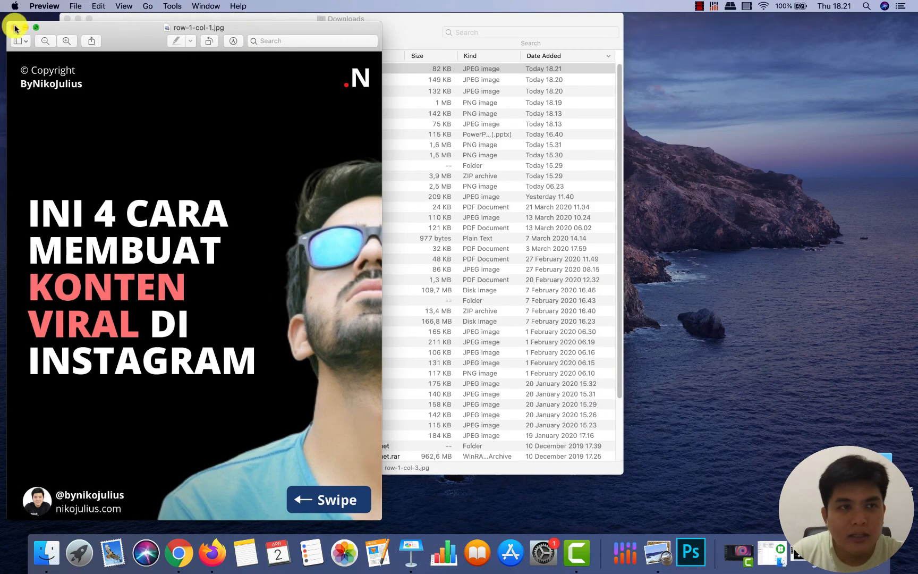
click(14, 28)
click(231, 90)
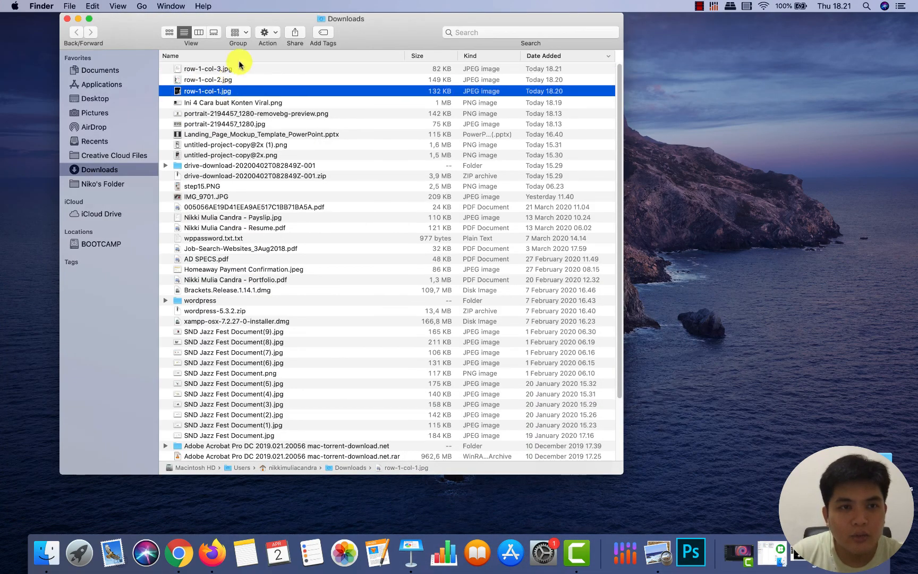
key(super+Tab)
click(476, 441)
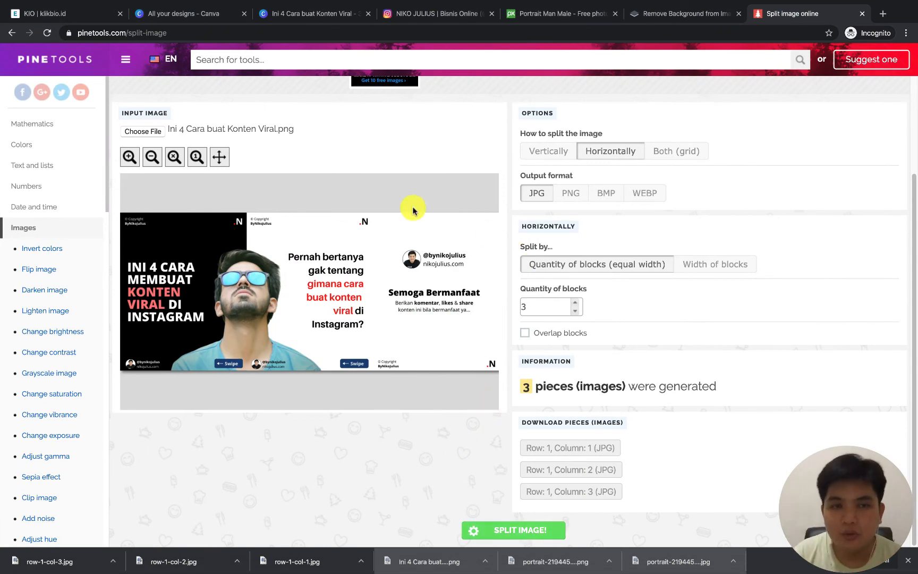
Review the split settings, try a block quantity of 7, restore it to 3, and return to the Canva design
scroll(372, 213, up, 3)
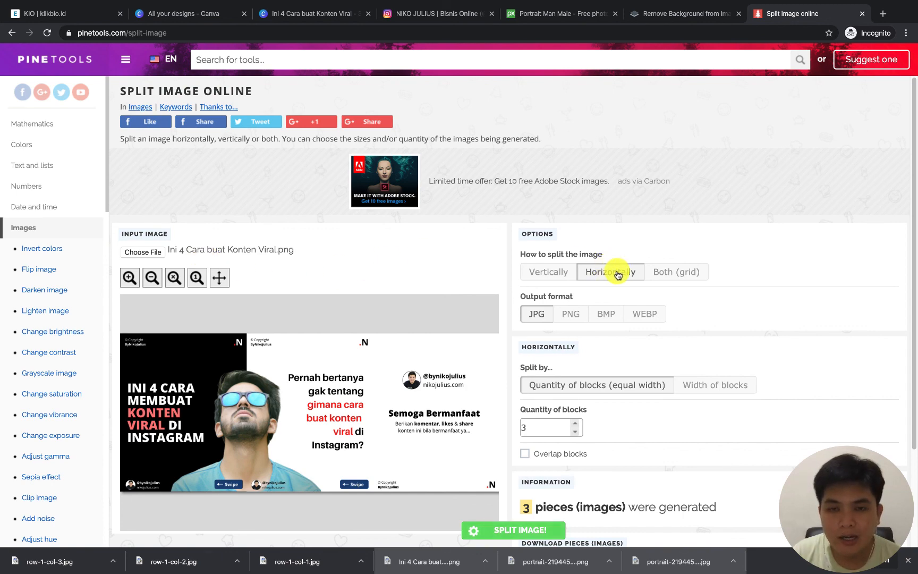
scroll(538, 316, down, 1)
scroll(537, 316, down, 2)
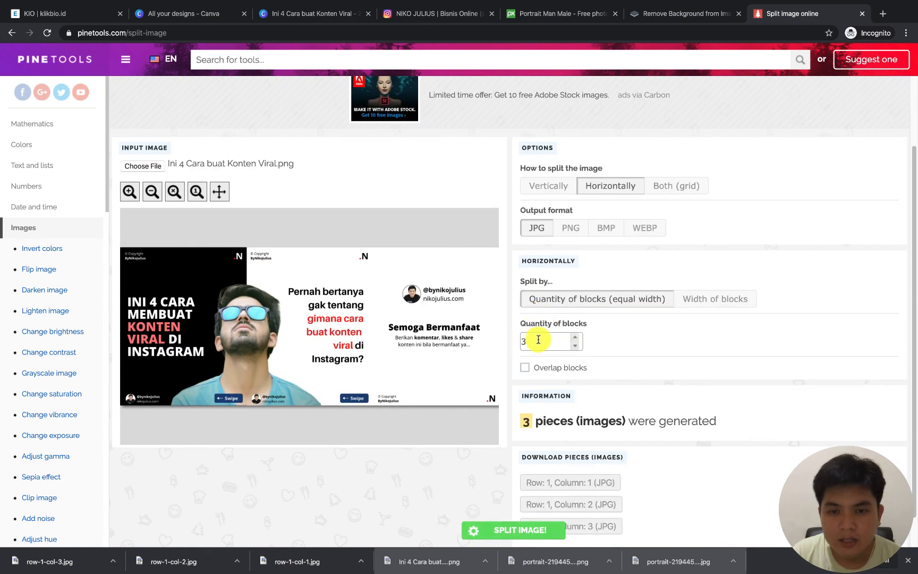
double_click(537, 340)
click(576, 336)
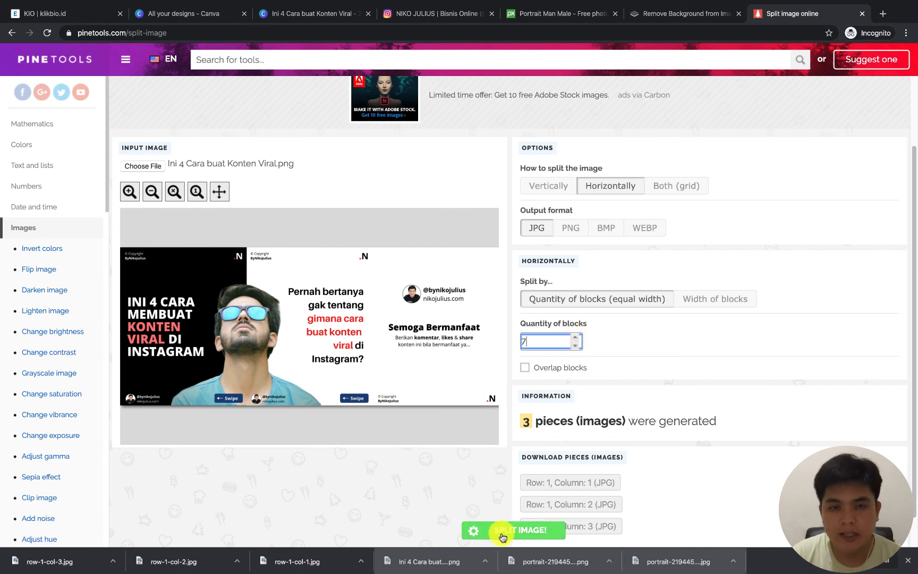
click(577, 347)
click(577, 347)
click(577, 347)
click(577, 347)
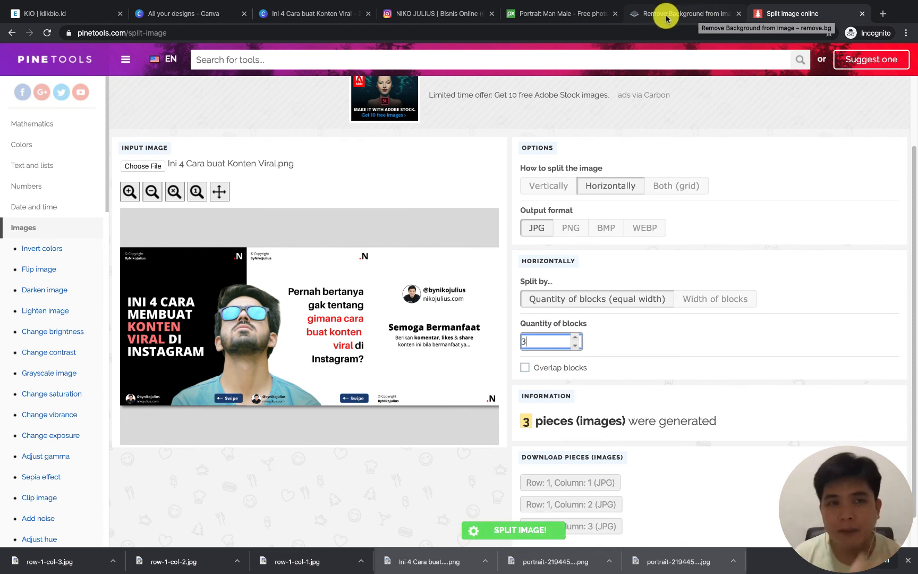
click(330, 13)
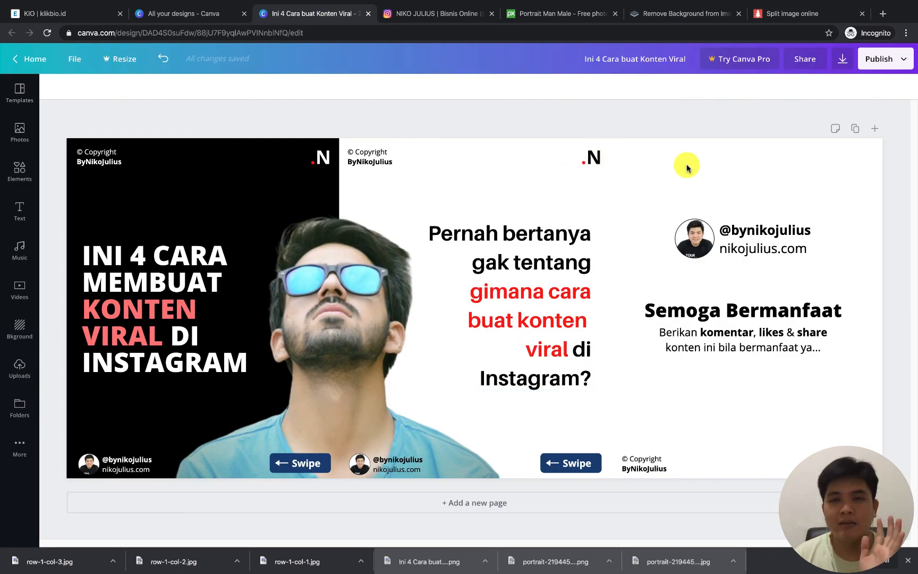